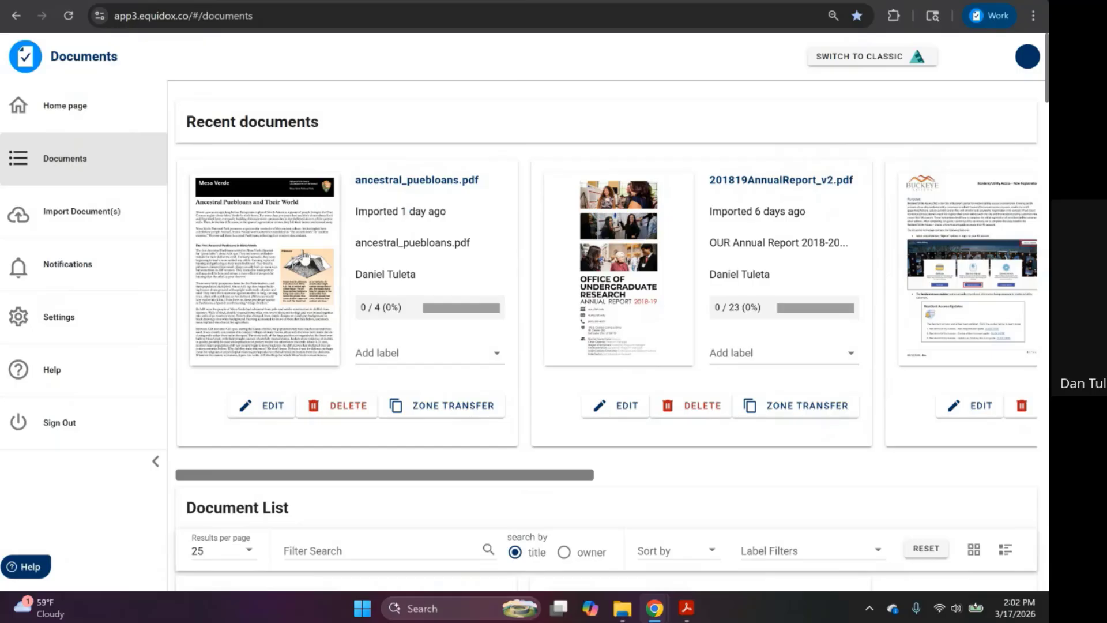
- Import the EQPDFTrainingSampleFile031126 PDF from the Demo Documents folder into Equidox
click(123, 224)
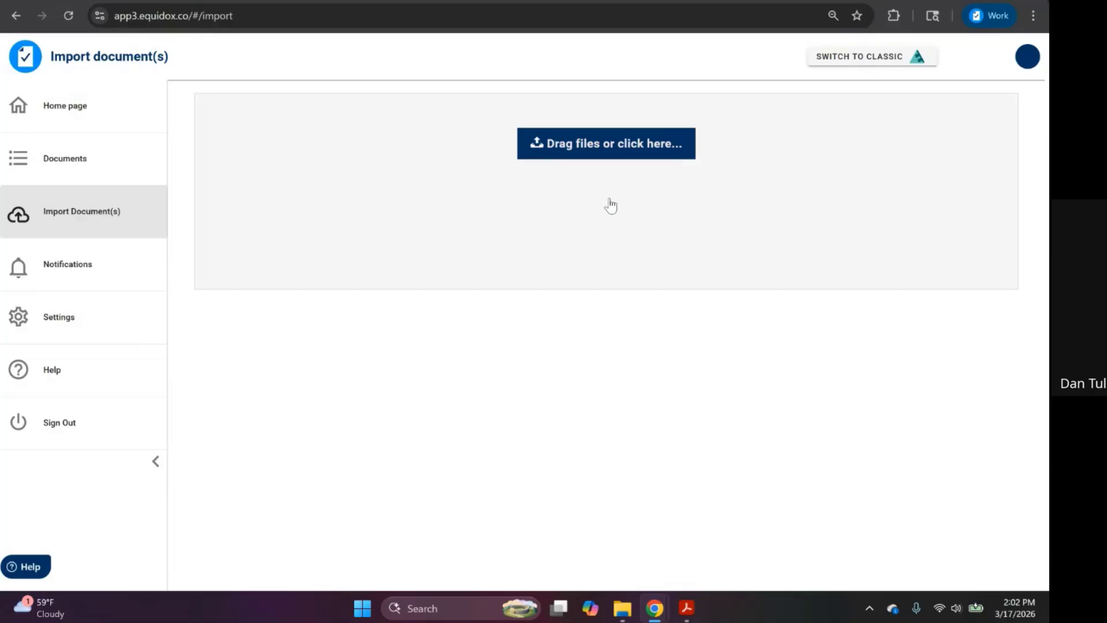
click(622, 610)
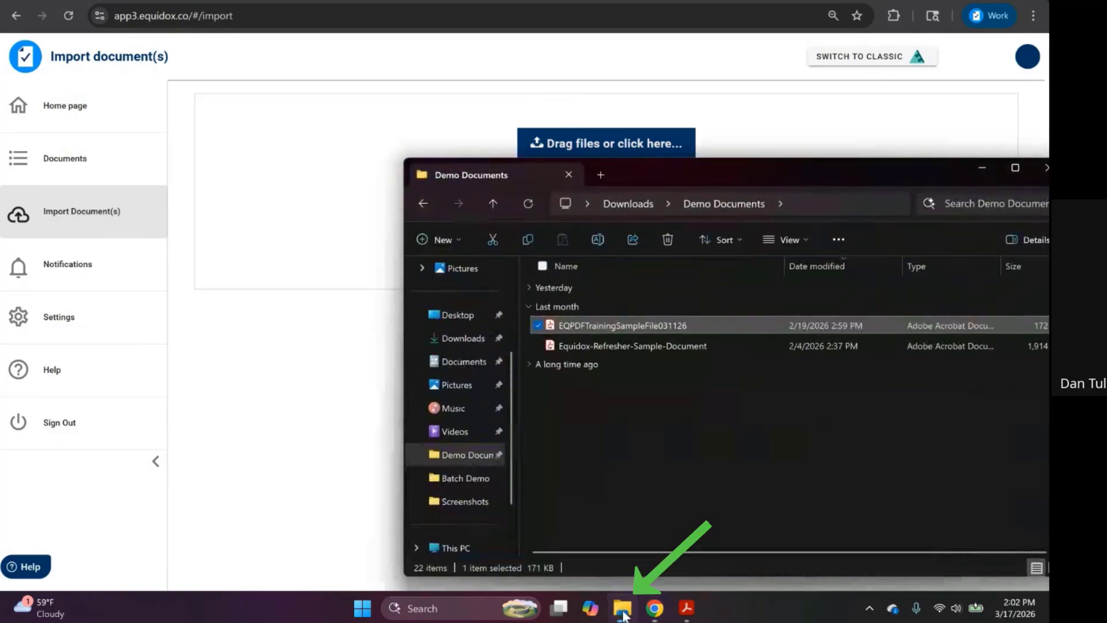
drag(647, 325, 304, 214)
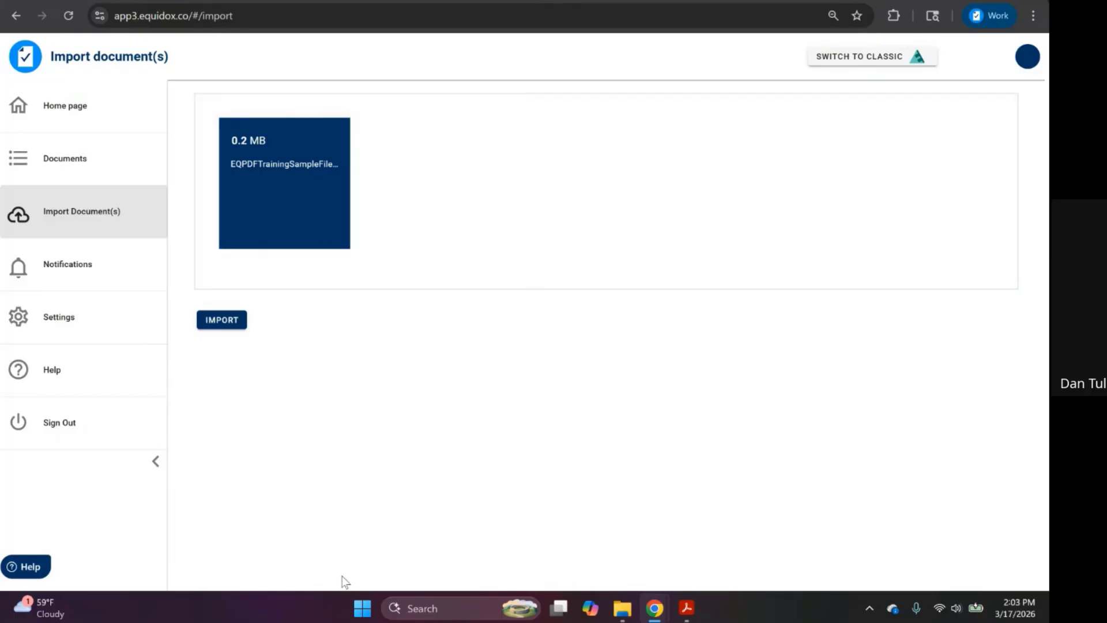
click(220, 324)
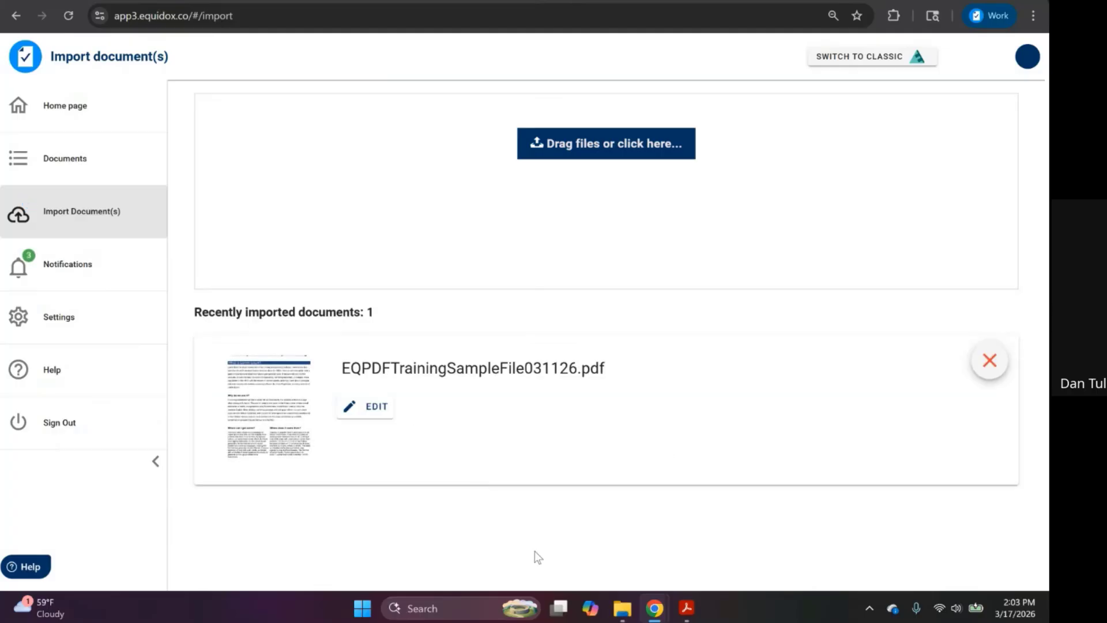
- Open the original EQPDFTrainingSampleFile031126 file in Acrobat and examine its accessibility tags
click(628, 616)
double_click(633, 320)
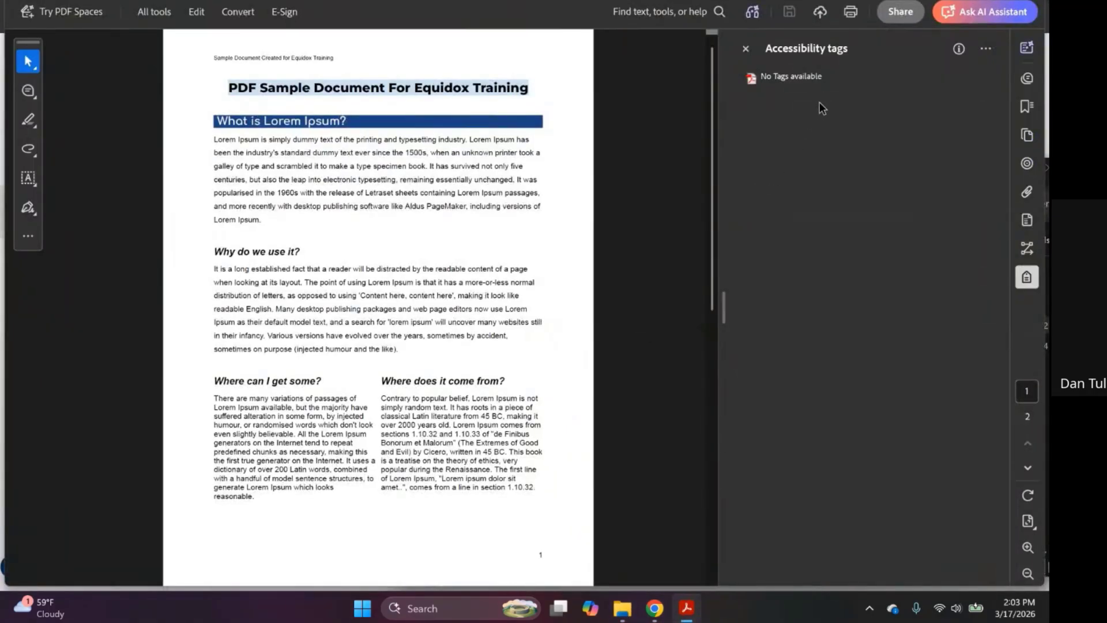
click(803, 89)
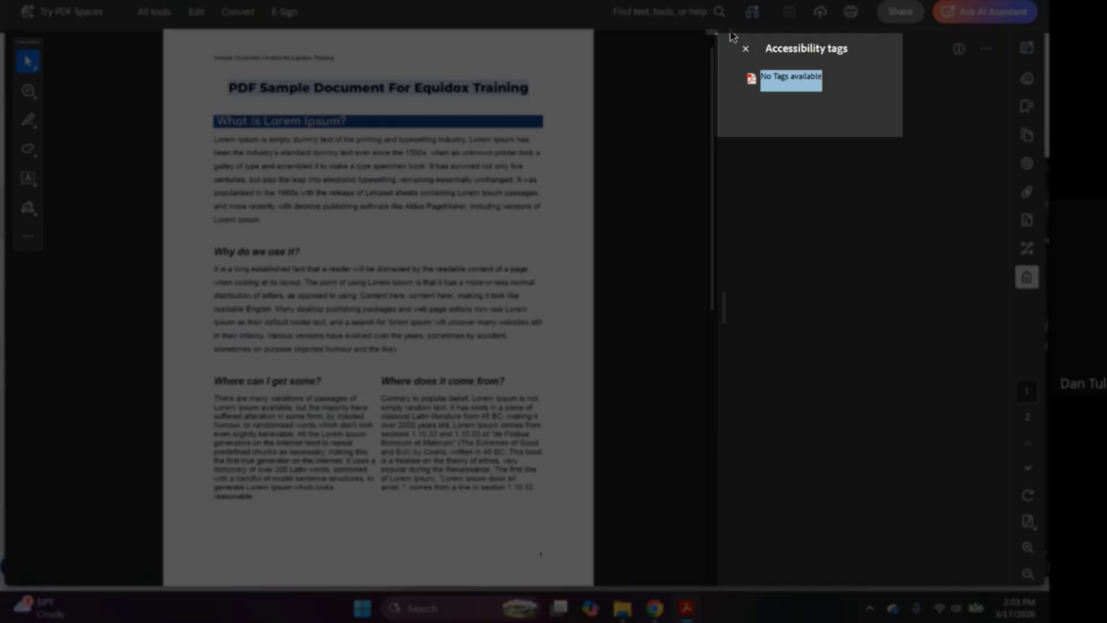
- Run the Accessibility Check on all pages of the PDF, creating a report attached to the document
click(721, 11)
text(acc)
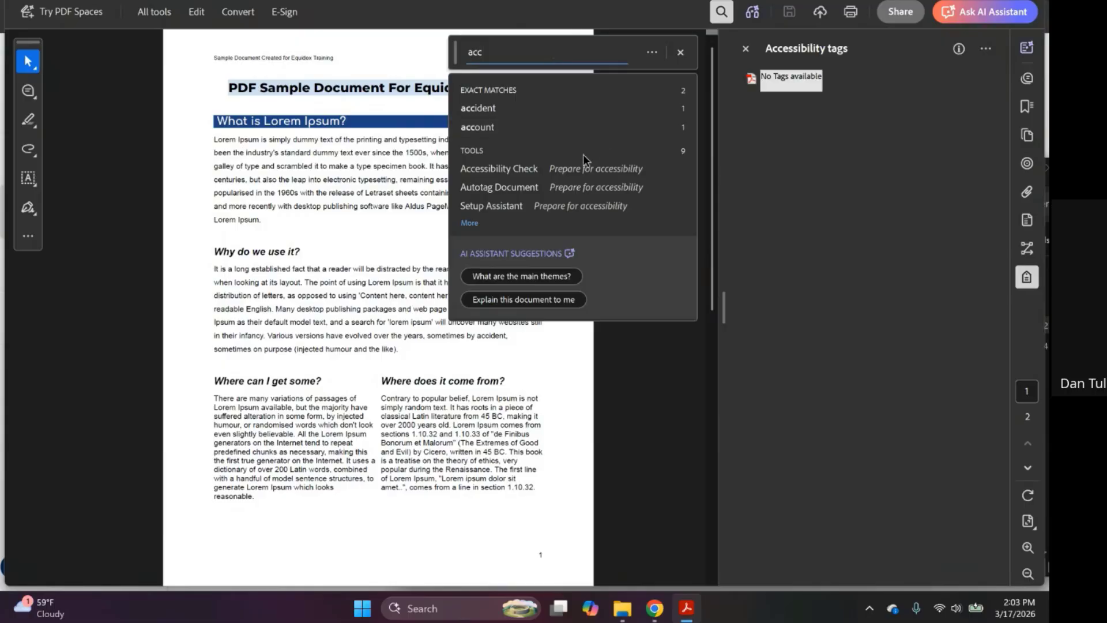
key(Escape)
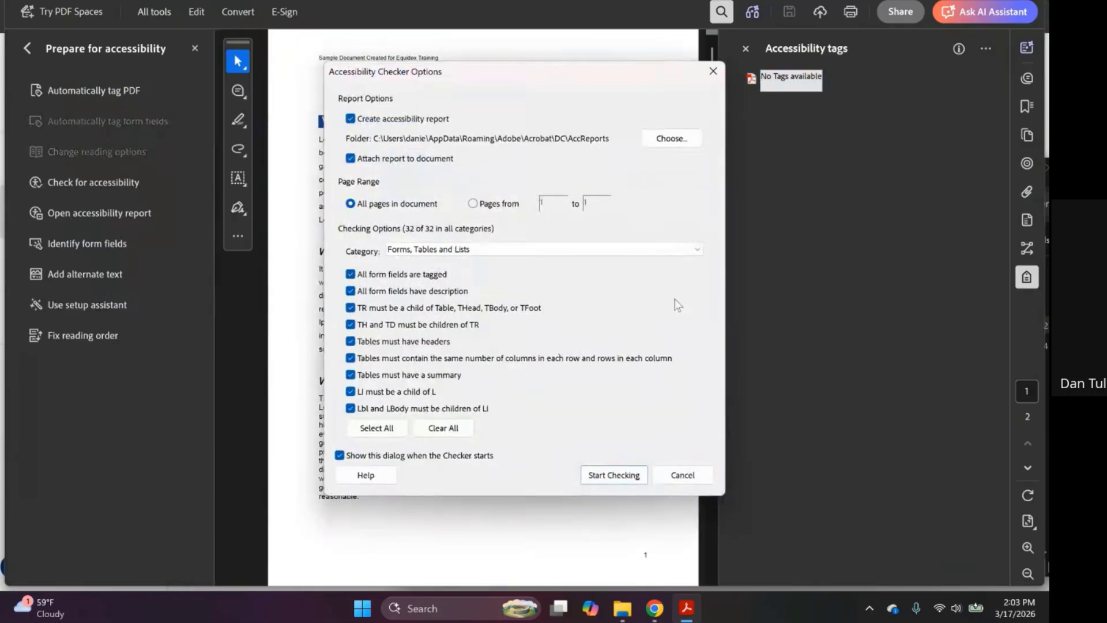
click(613, 404)
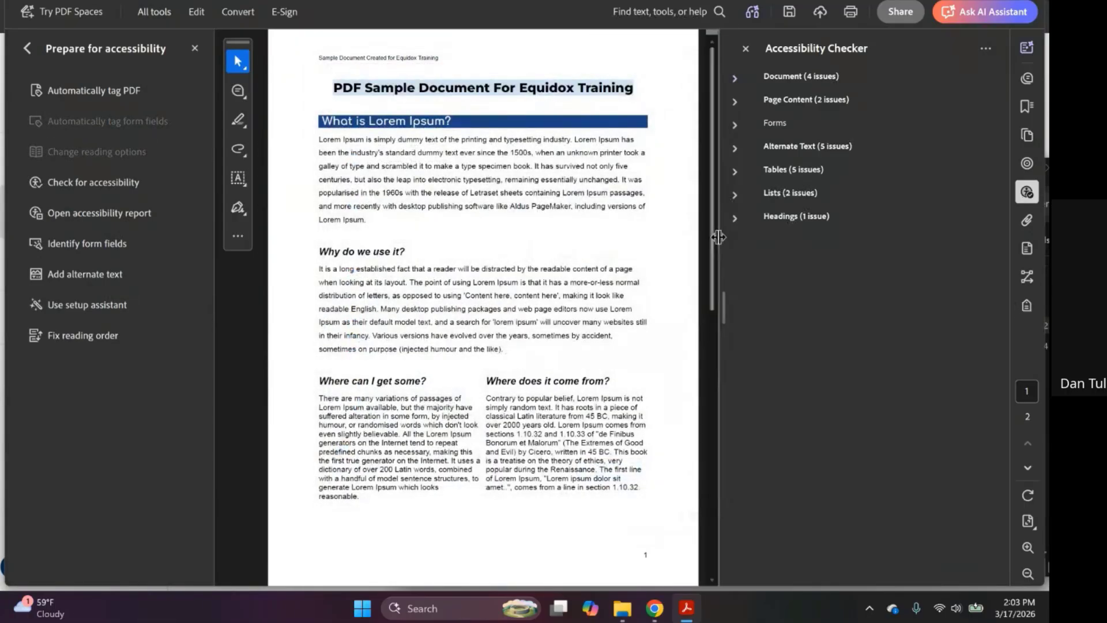
- Expand the headings, lists, tables, alternate text, page content and document categories of the accessibility results and review their issues
click(735, 218)
click(735, 195)
click(736, 170)
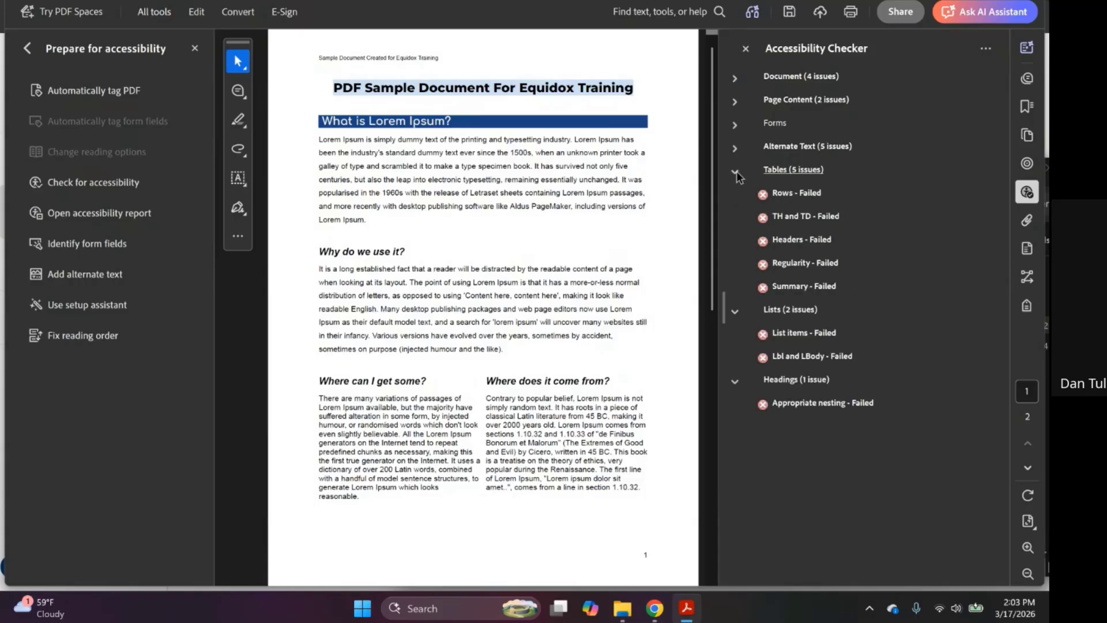
click(738, 148)
click(735, 101)
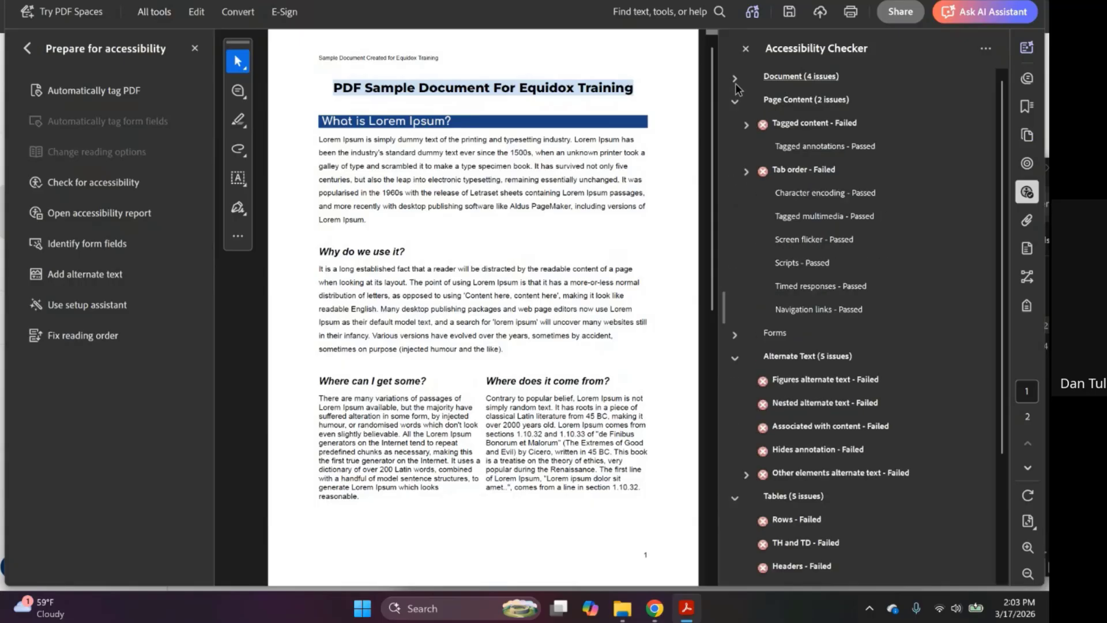
click(736, 81)
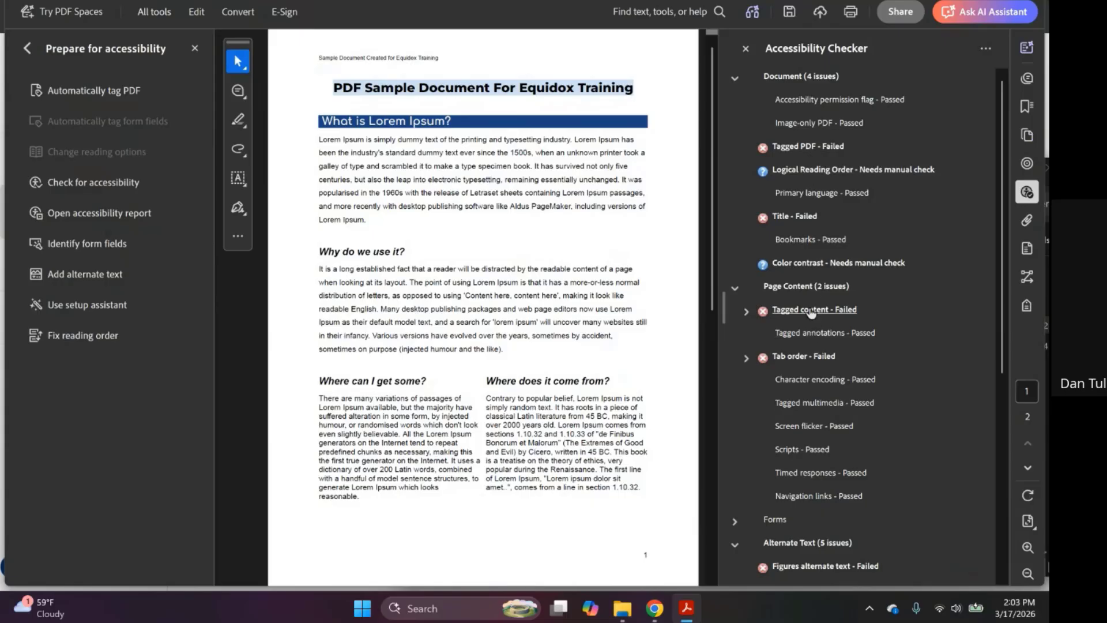
scroll(816, 326, down, 5)
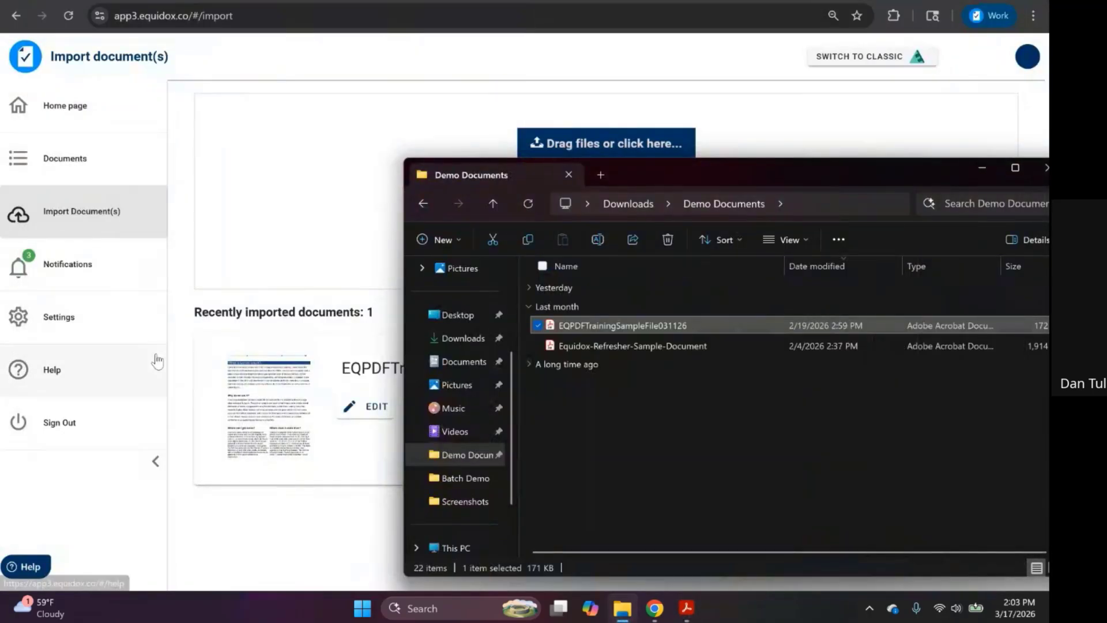
- Switch back to Equidox and open the detail page of EQPDFTrainingSampleFile031126.pdf from the document library
click(173, 334)
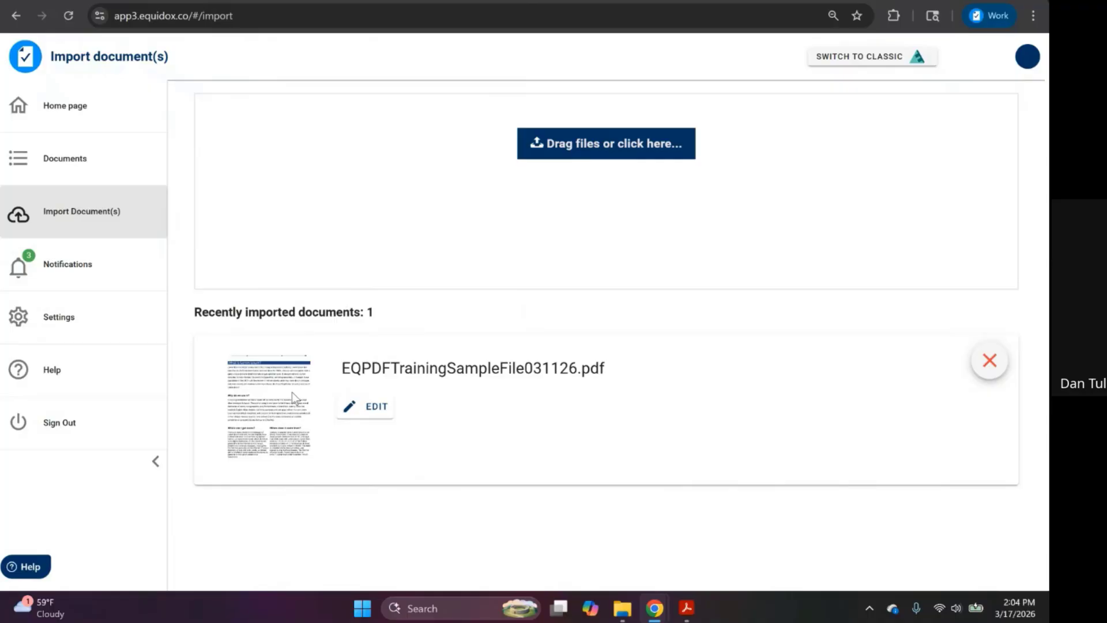
click(91, 175)
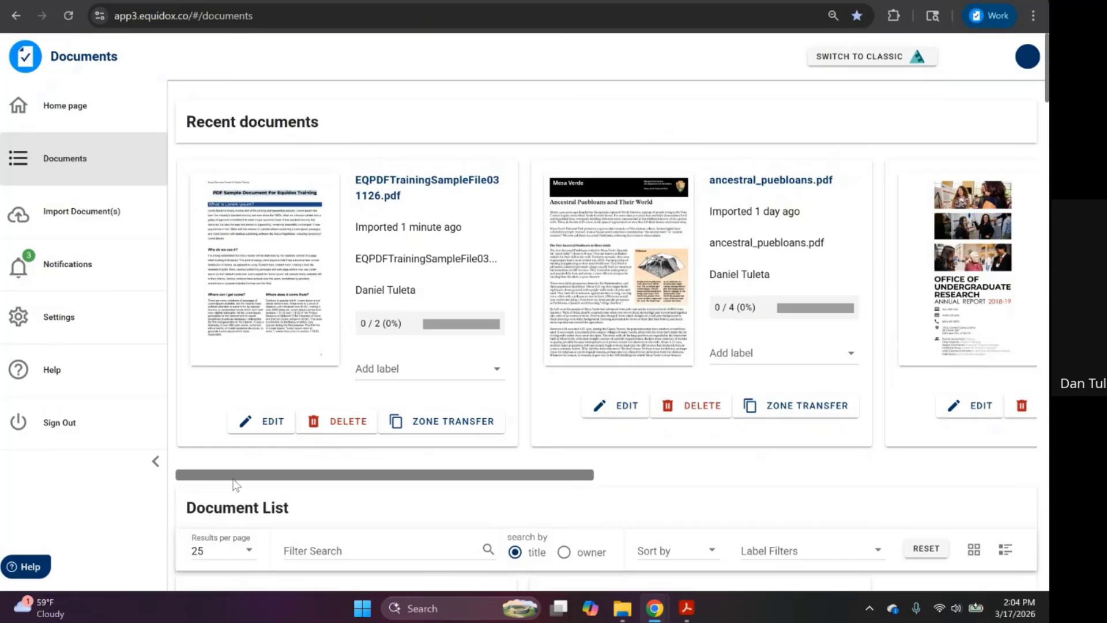
drag(230, 476, 228, 447)
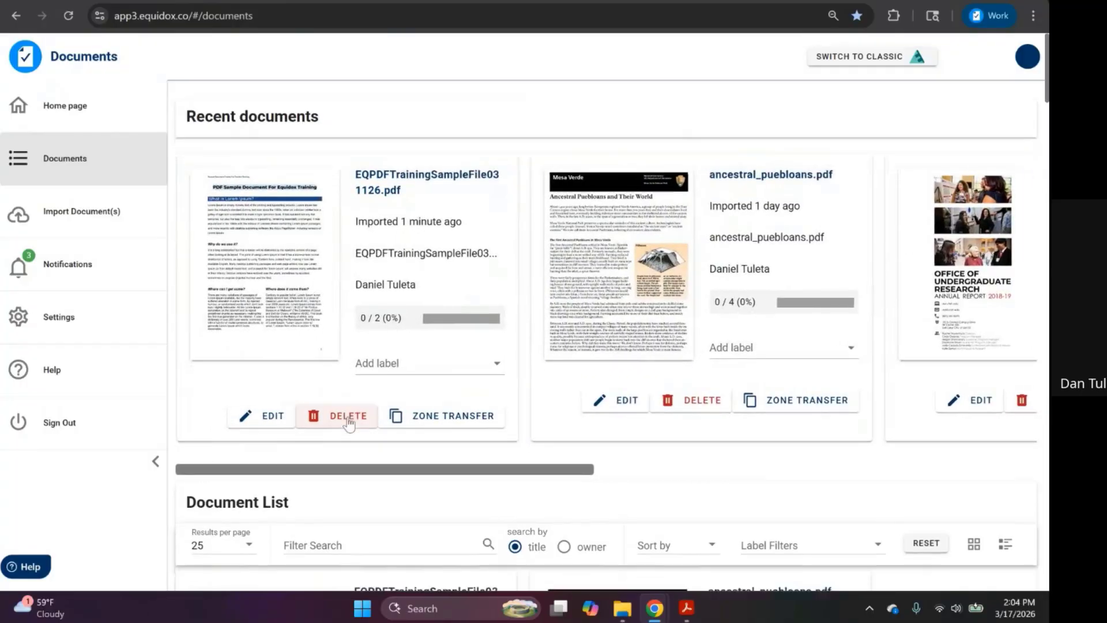
scroll(350, 444, down, 4)
scroll(350, 444, down, 20)
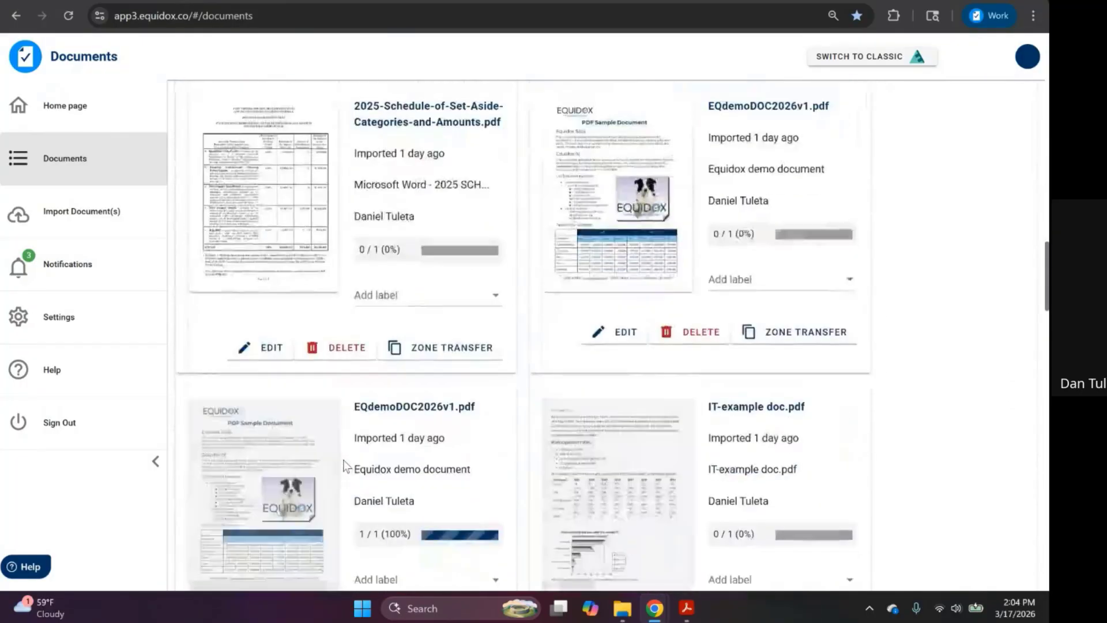
scroll(380, 380, down, 13)
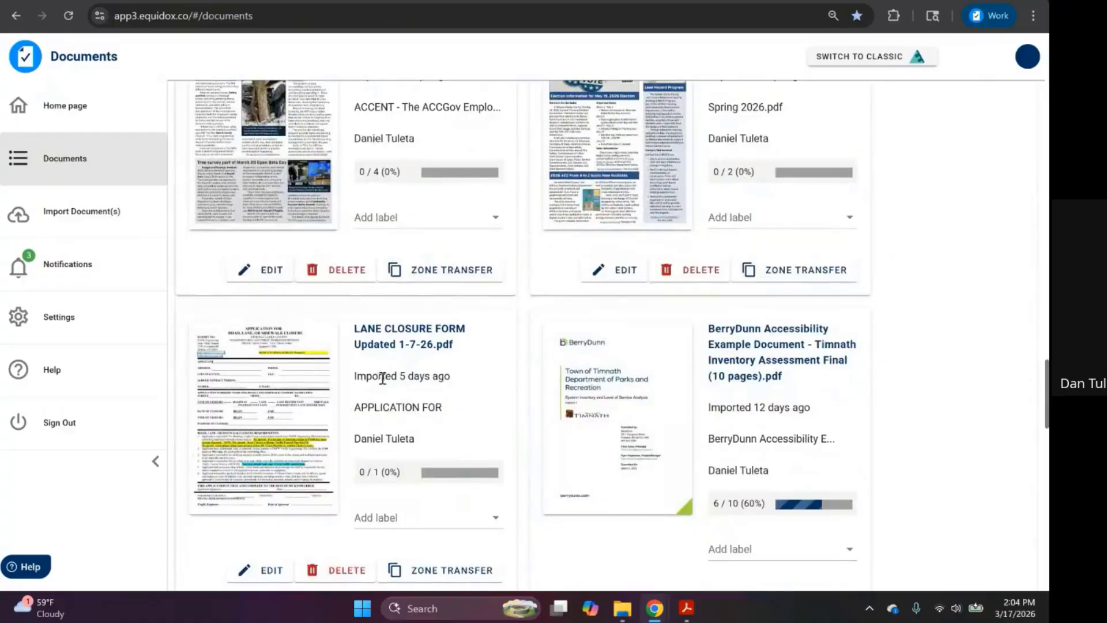
scroll(383, 381, up, 19)
scroll(387, 378, up, 20)
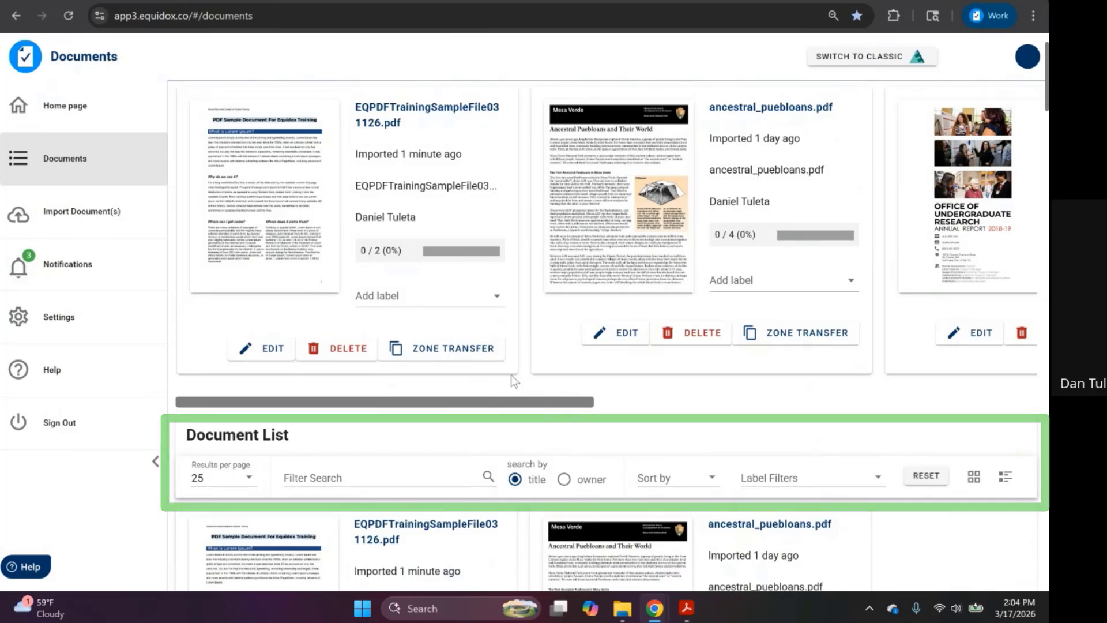
scroll(516, 384, up, 1)
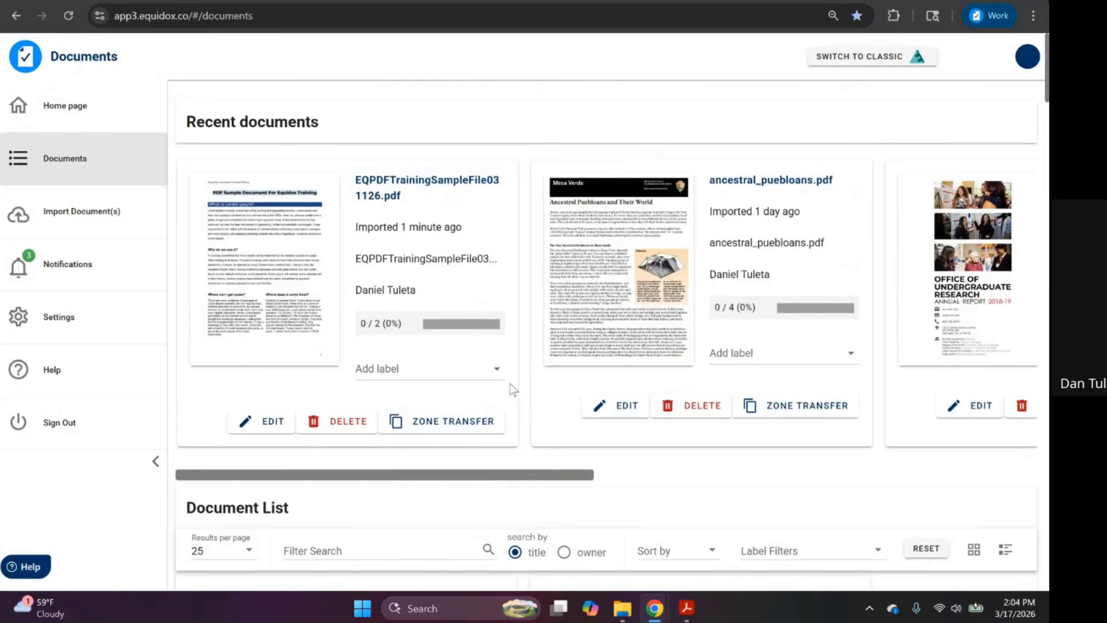
click(273, 256)
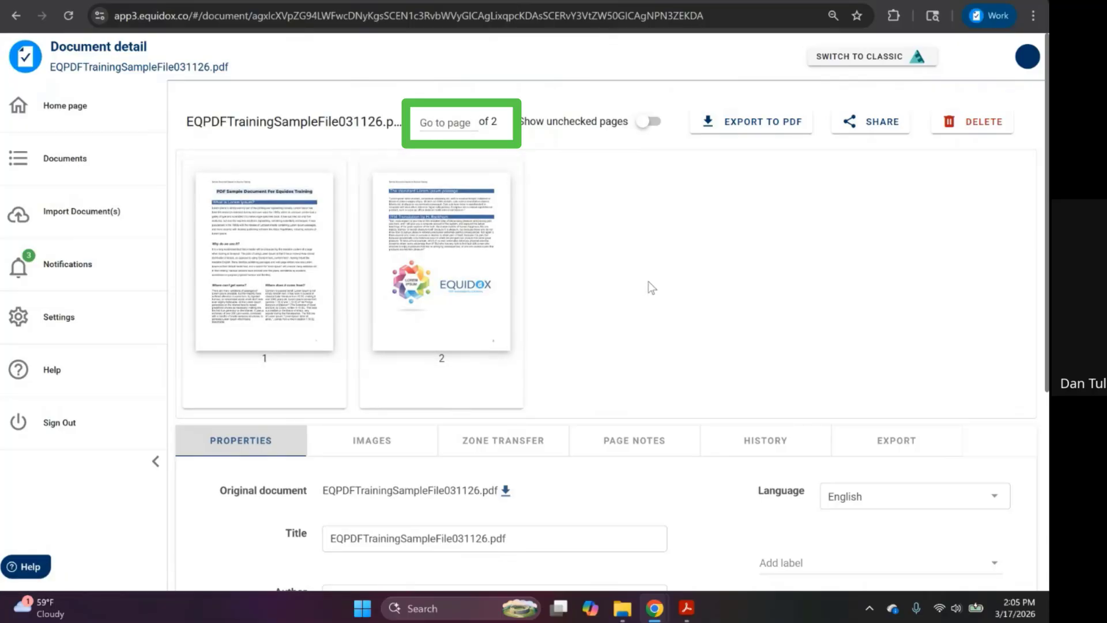
- Examine the document's options for sharing with people or groups and close them without sharing
click(430, 121)
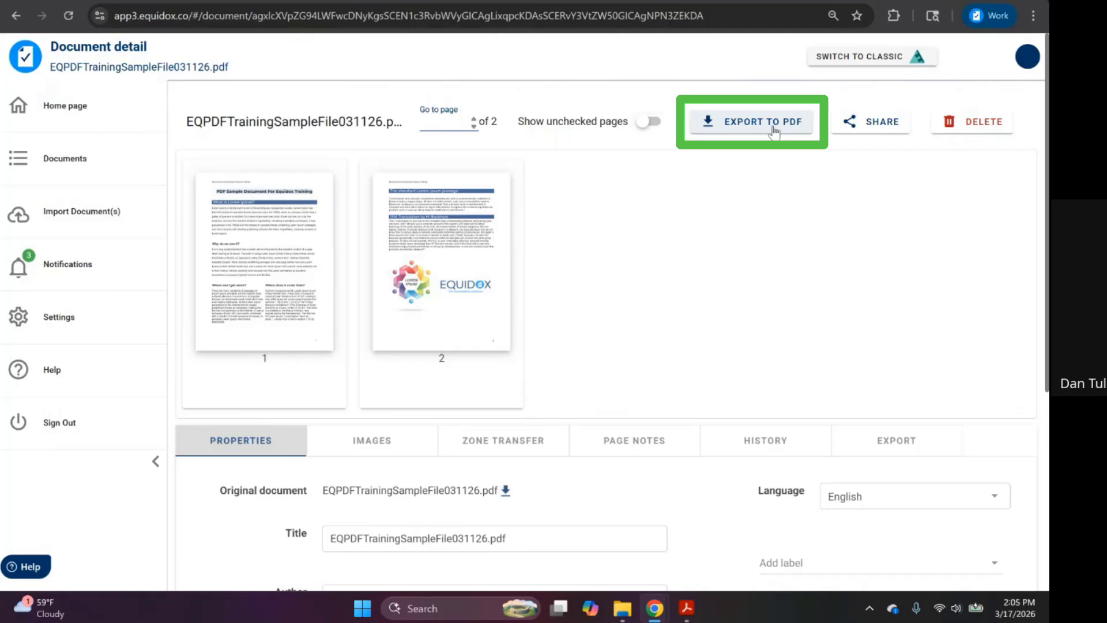
click(876, 133)
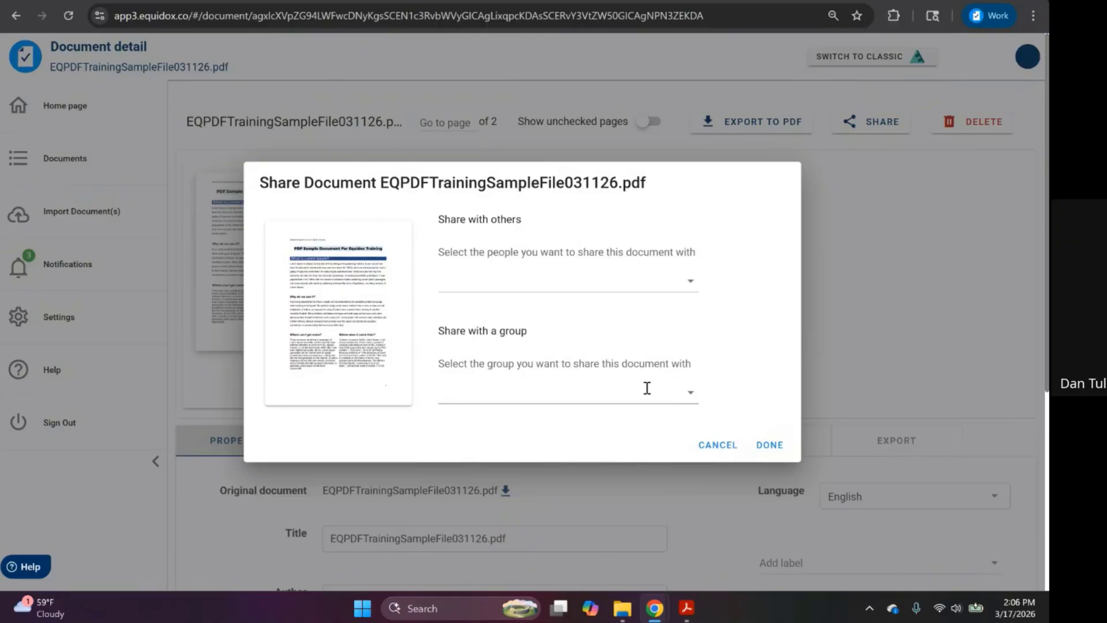
click(701, 451)
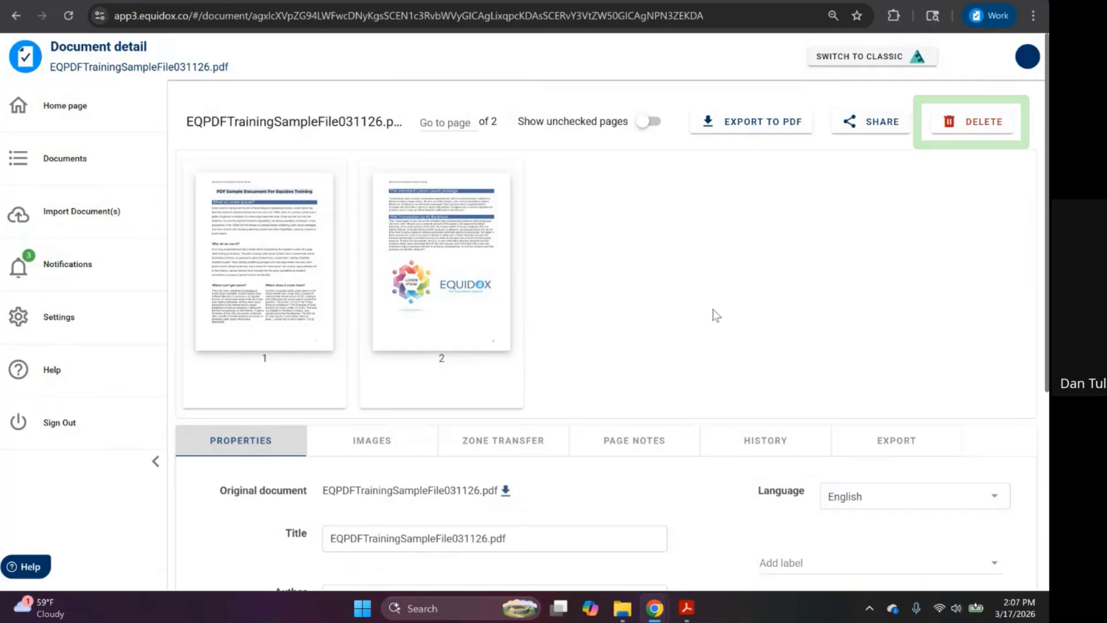
- Change the Title in the document's properties to "Equidox PDF Training Sample File"
scroll(398, 378, down, 3)
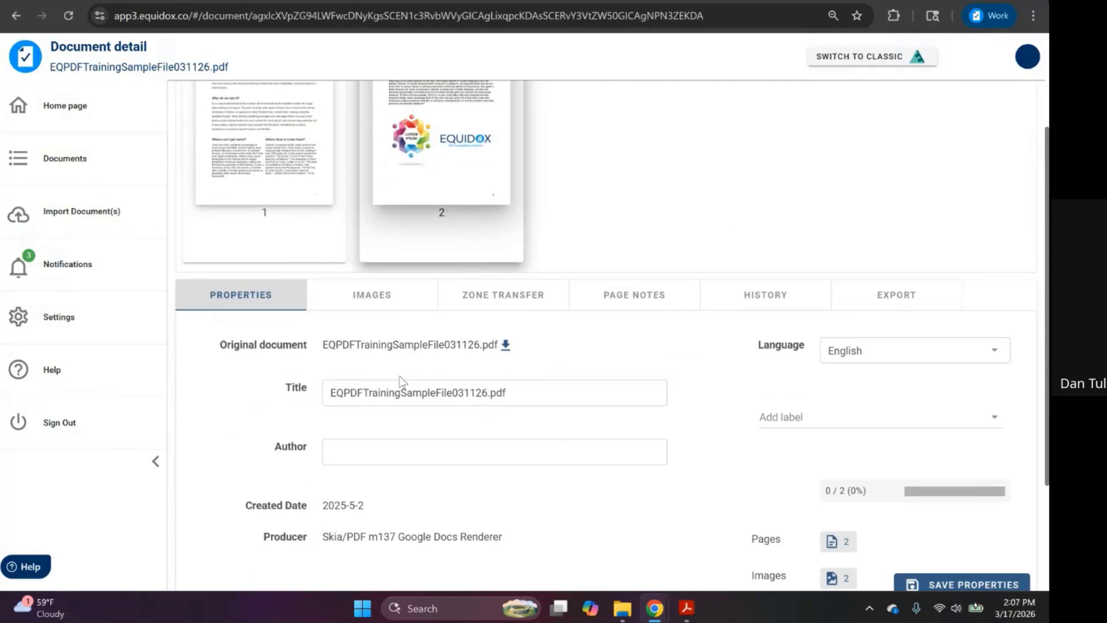
click(245, 297)
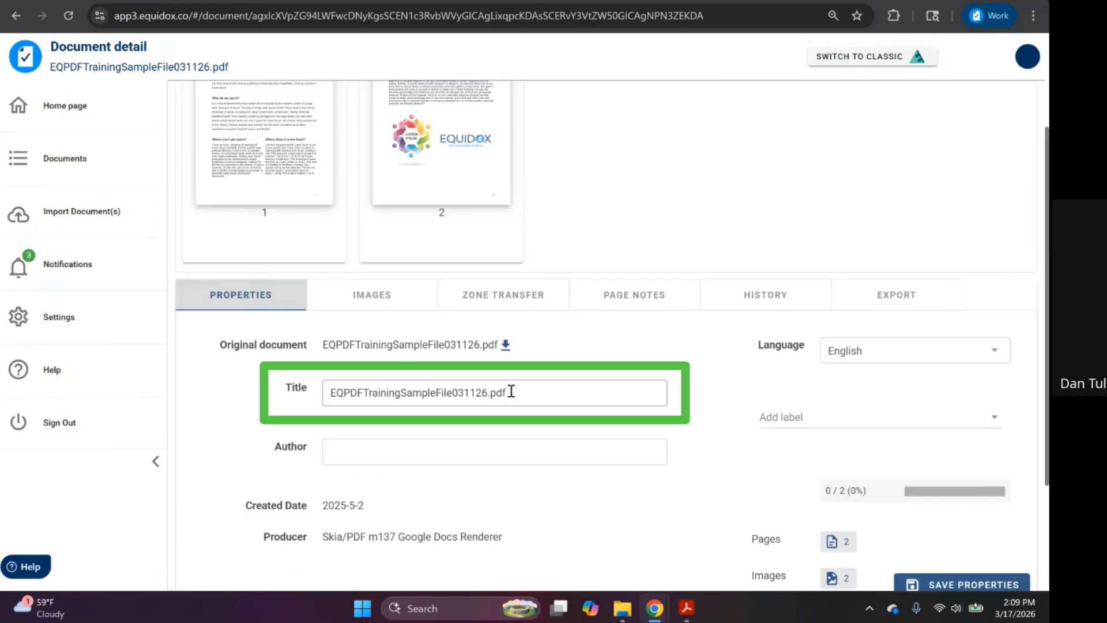
click(345, 395)
key(BackSpace)
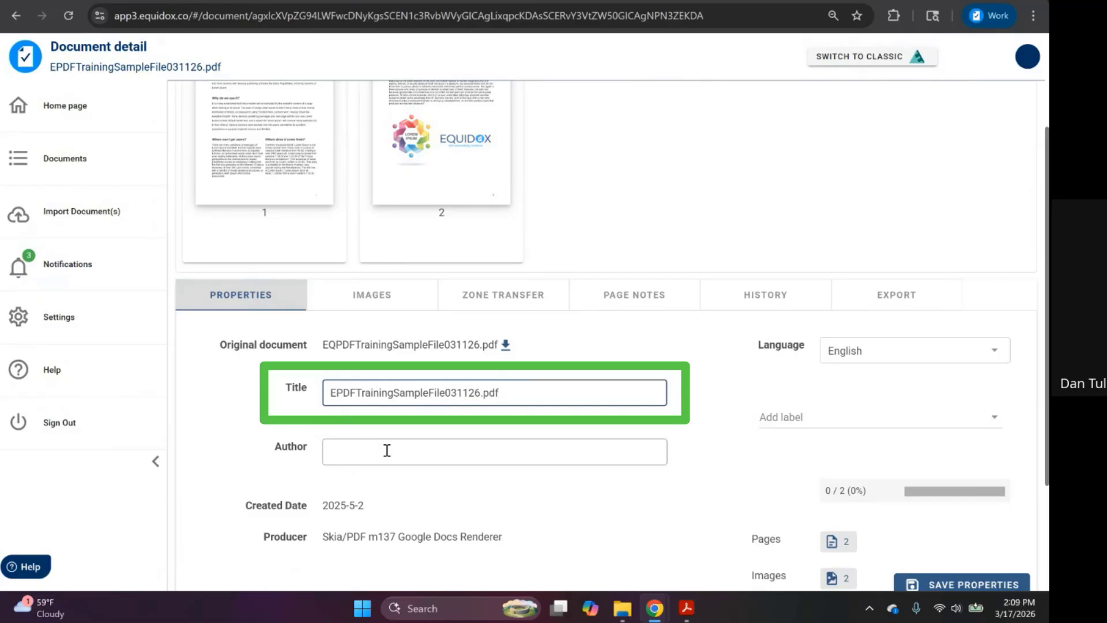
text(quidox)
key(Right)
key(Right)
key(Right)
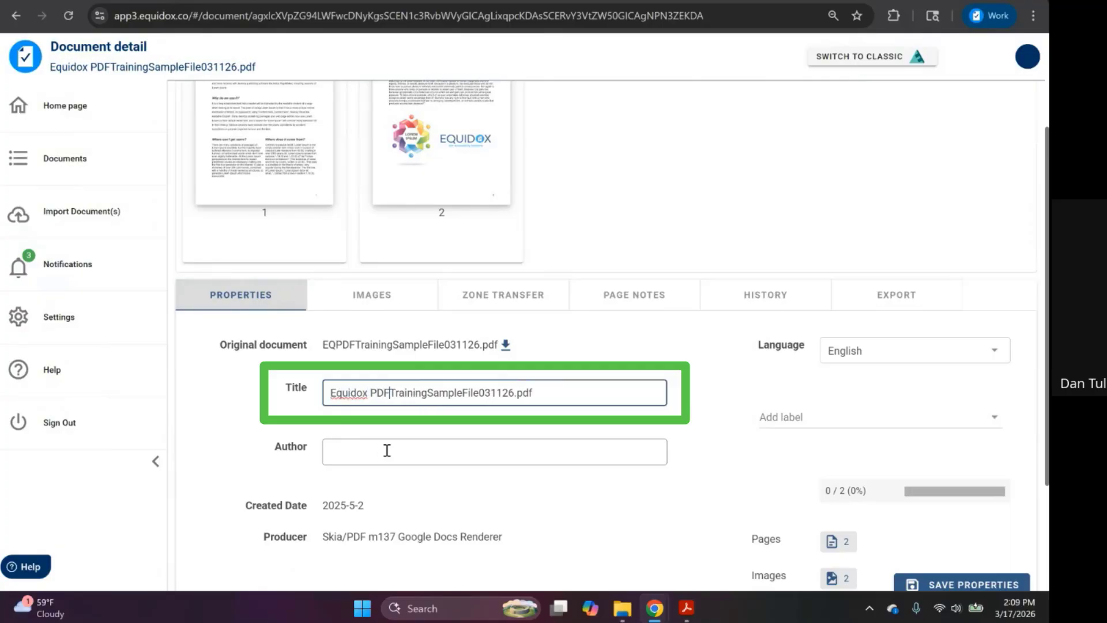
key(Right)
key(Right)
key(Right)
key(Right)
key(Right)
key(Right)
key(Right)
key(Right)
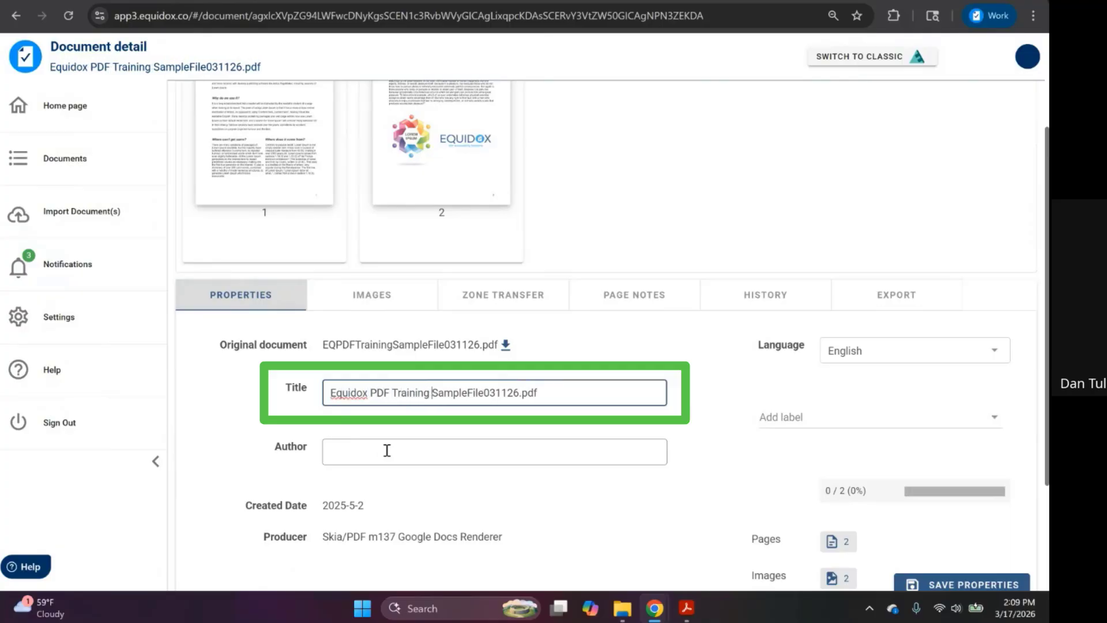
key(Right)
key(Right)
key(Right)
key(Right)
key(Right)
key(Right)
key(Right)
key(Right)
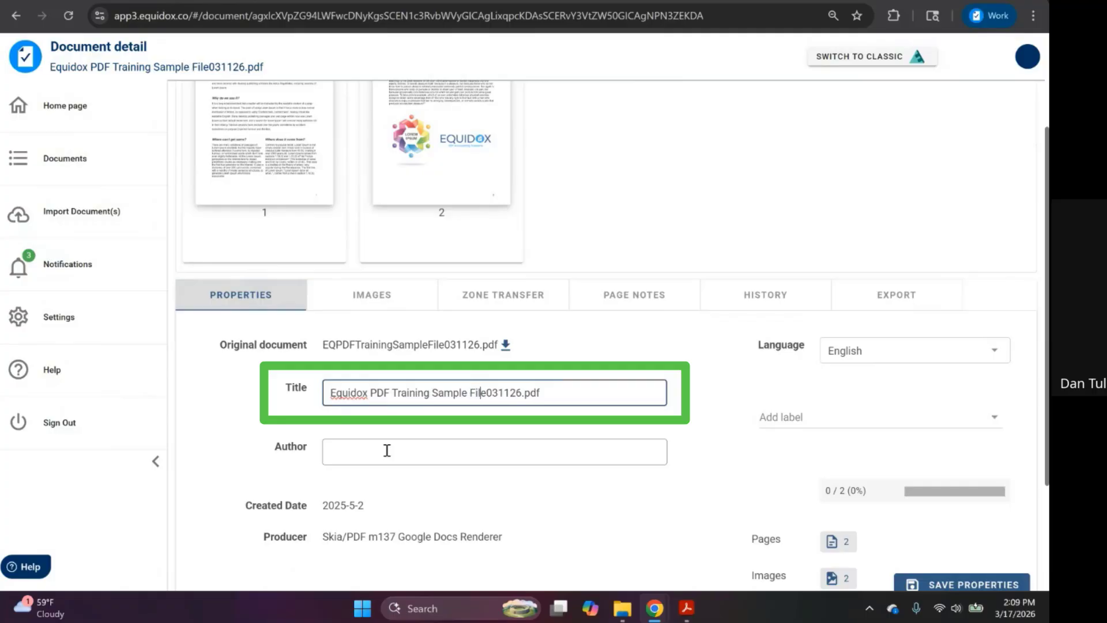
key(Delete)
key(Delete)
key(Delete)
key(Delete)
key(Delete)
key(Delete)
key(Delete)
key(Delete)
key(Delete)
key(Delete)
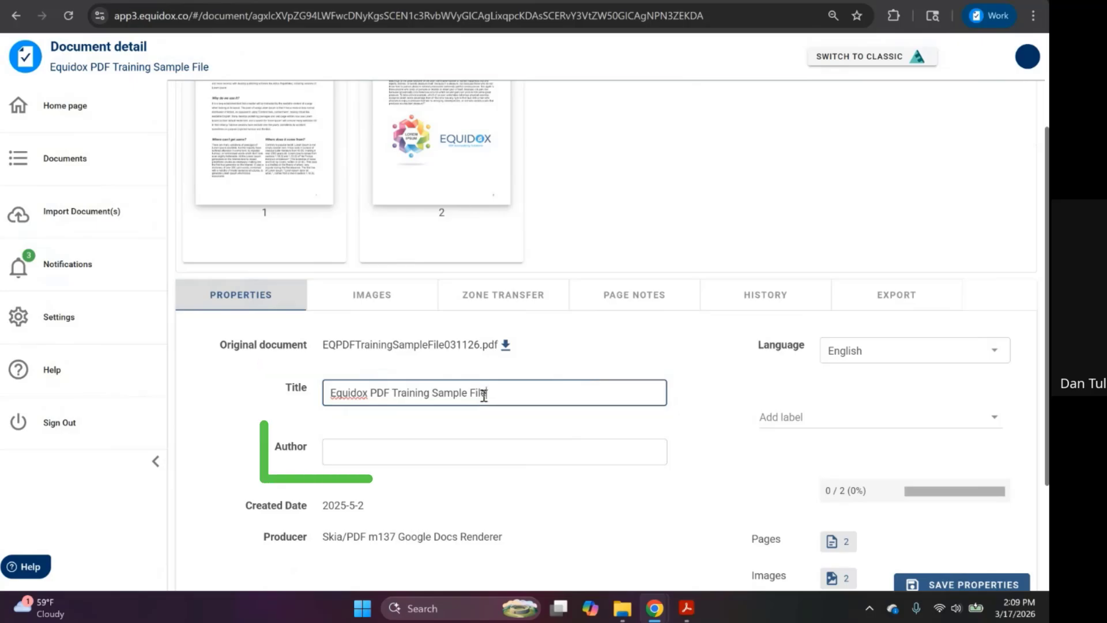
- Check the Author and Language properties, browse the available document languages, and leave English selected
click(368, 459)
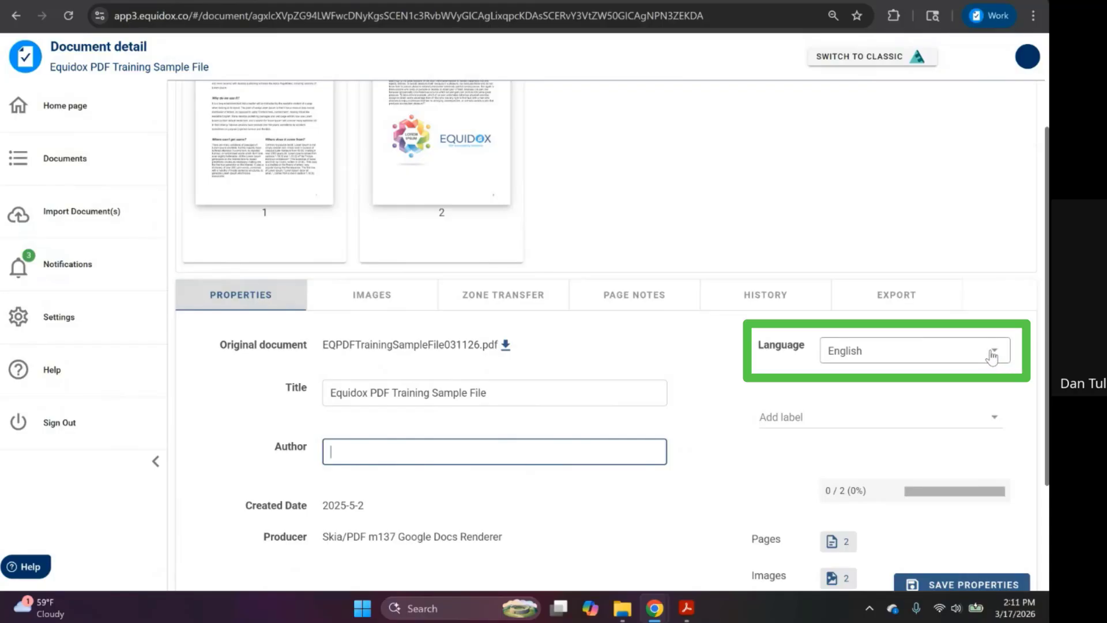
scroll(383, 354, up, 3)
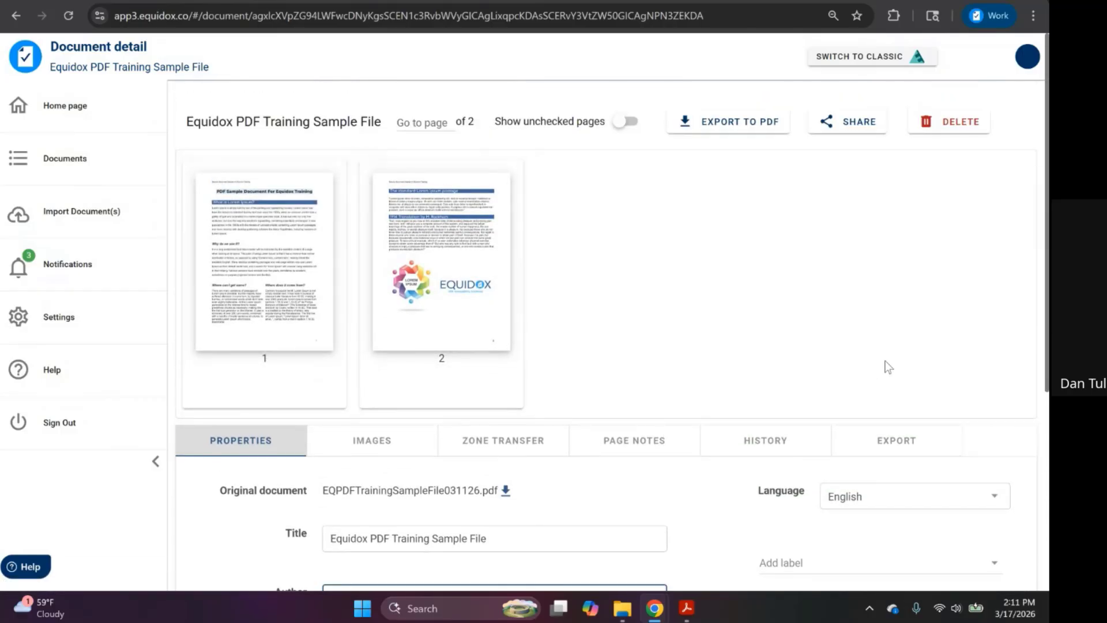
scroll(885, 361, down, 3)
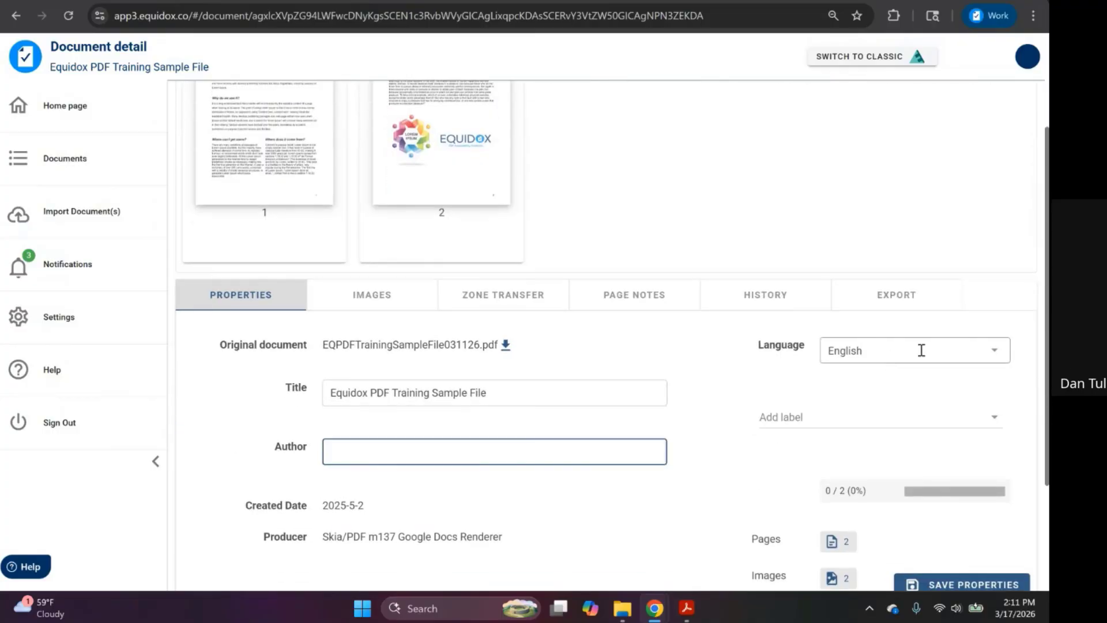
click(994, 353)
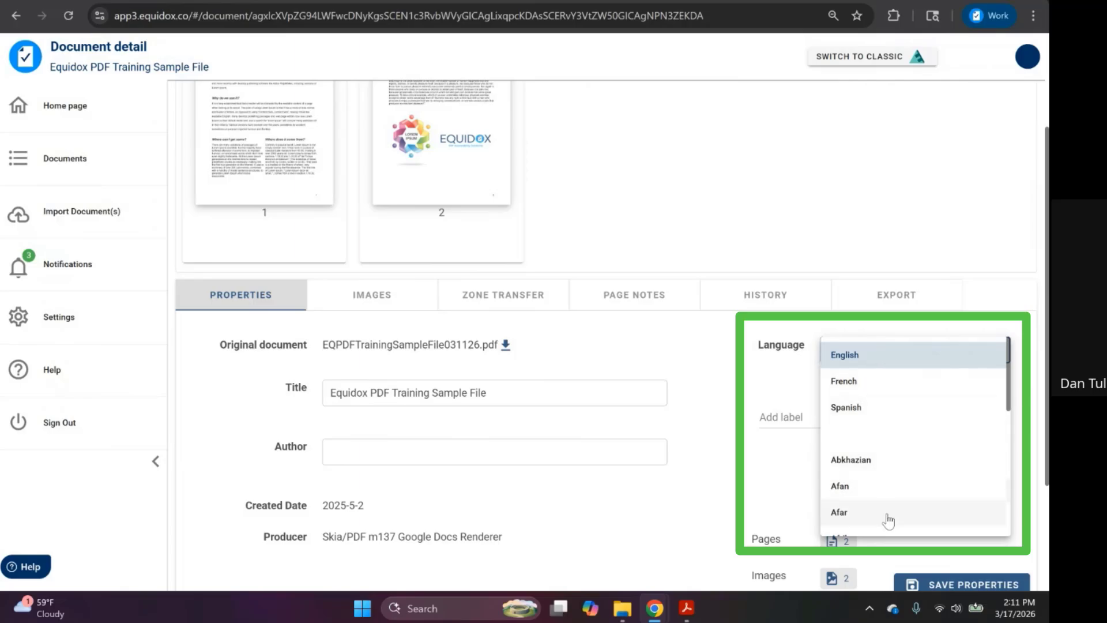
scroll(883, 427, down, 5)
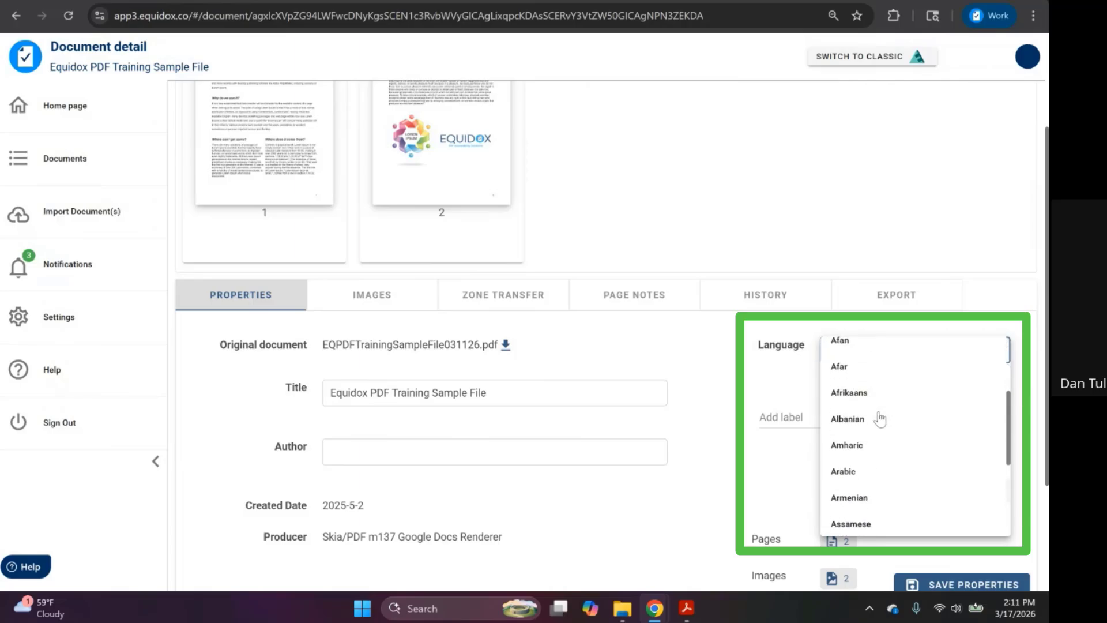
scroll(883, 436, down, 5)
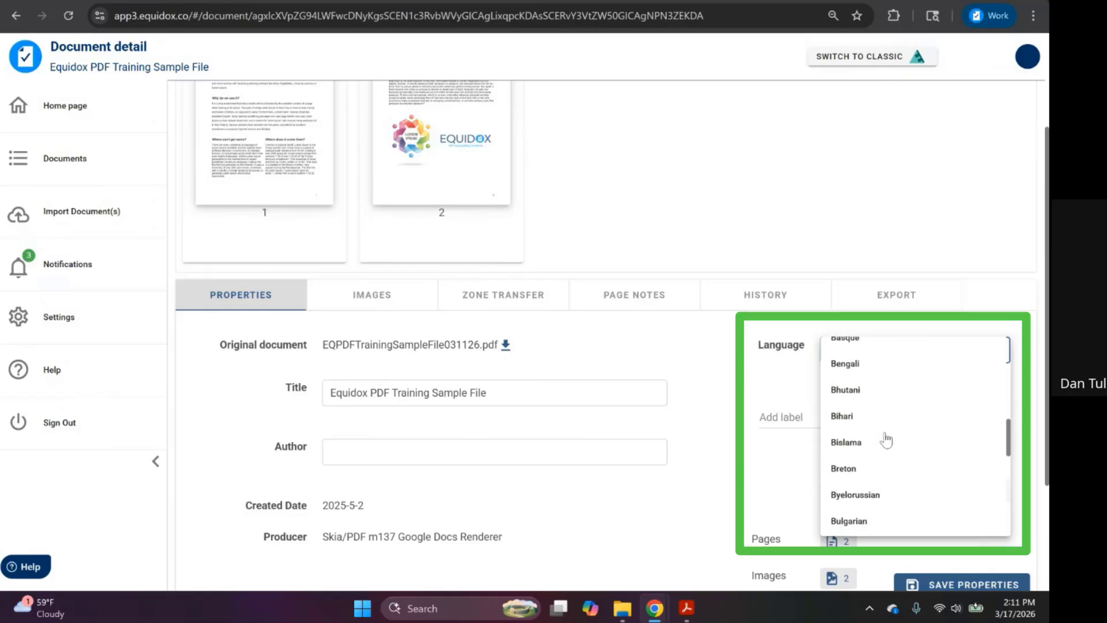
scroll(886, 440, down, 7)
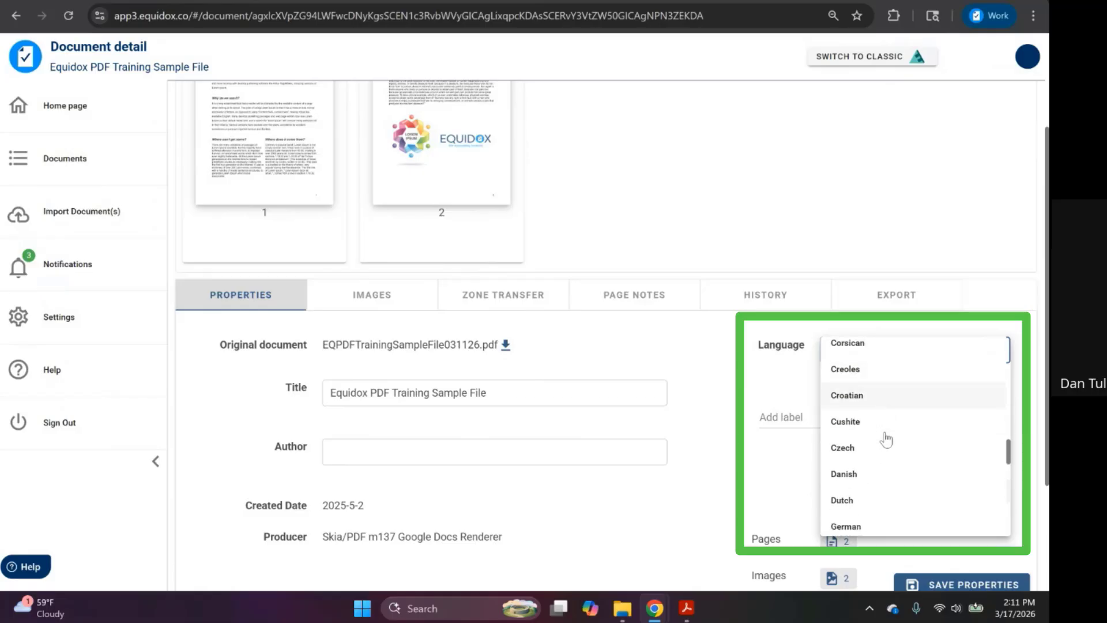
scroll(885, 439, down, 2)
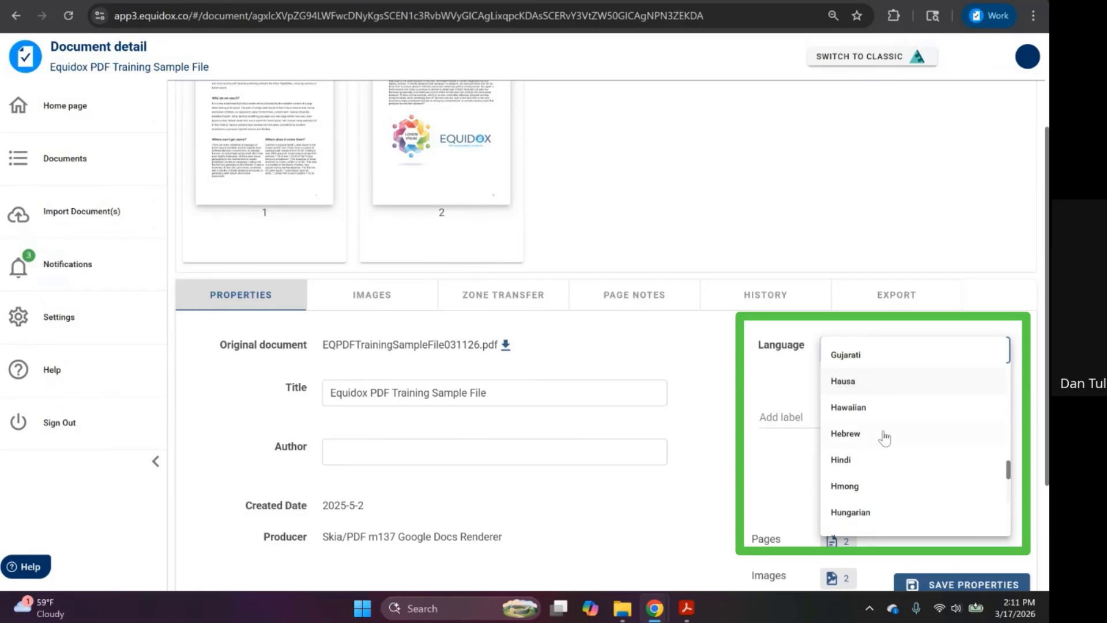
scroll(885, 439, down, 3)
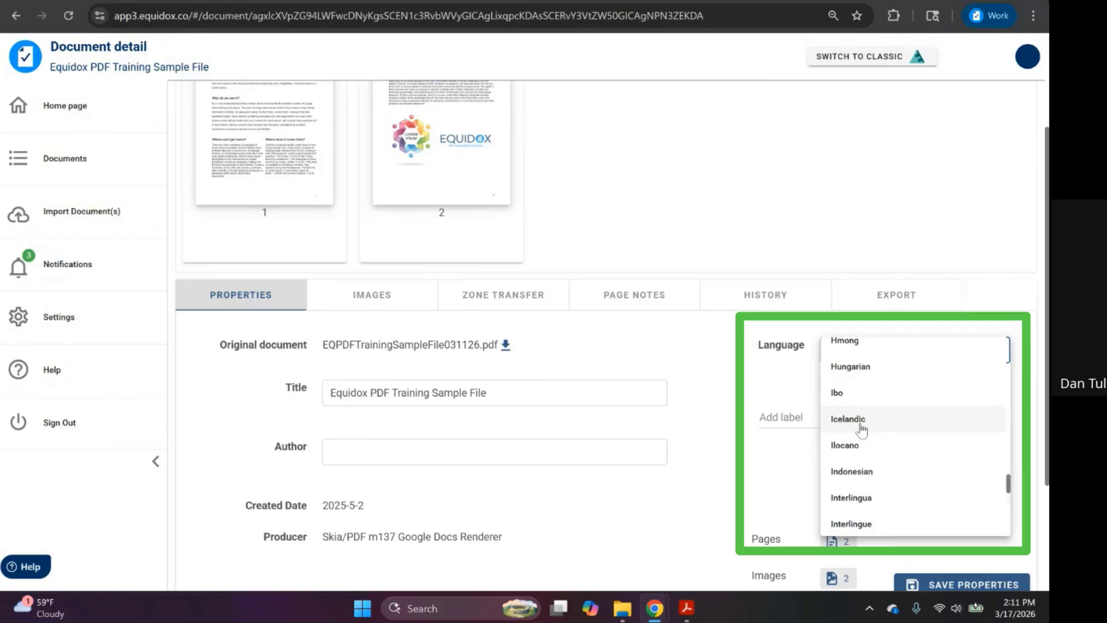
scroll(862, 430, up, 5)
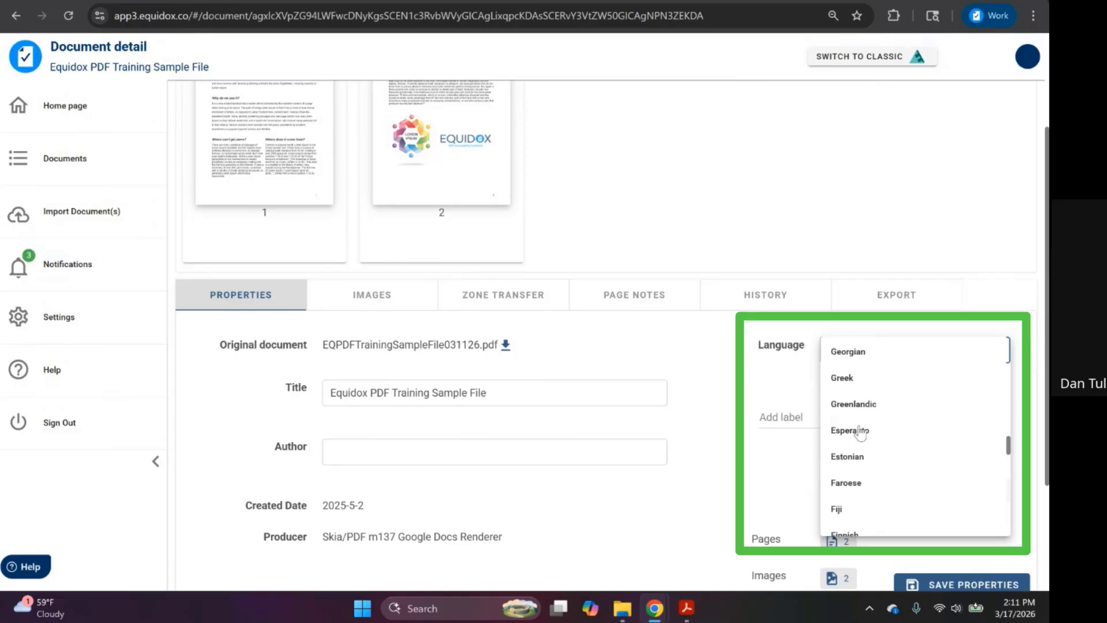
scroll(861, 432, up, 15)
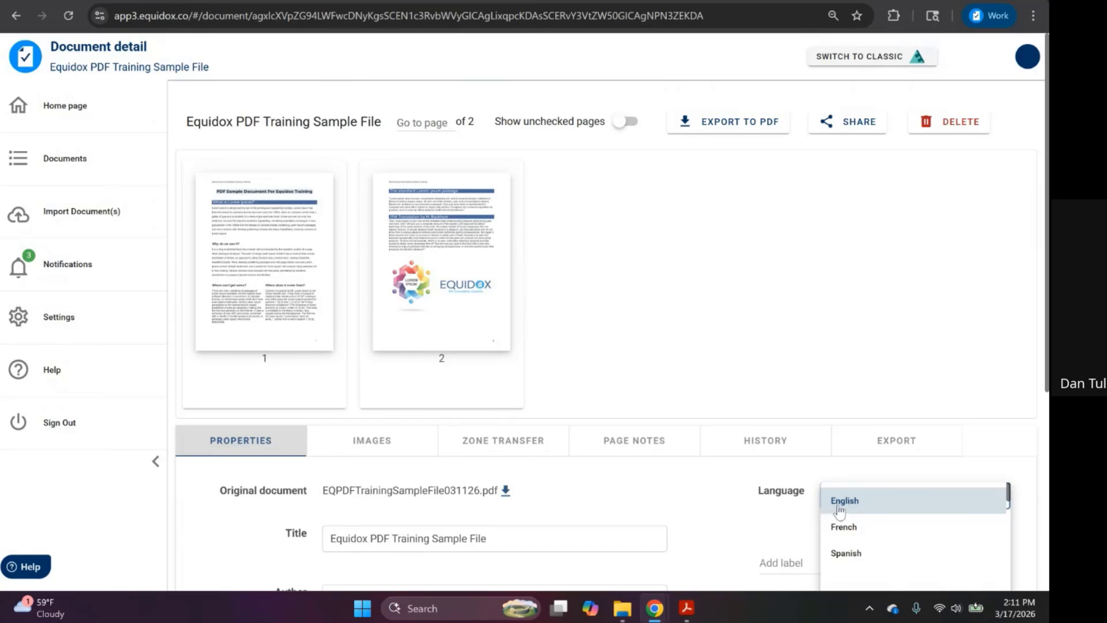
click(749, 524)
- Save the document's properties and open page 1 for remediation
scroll(749, 524, down, 4)
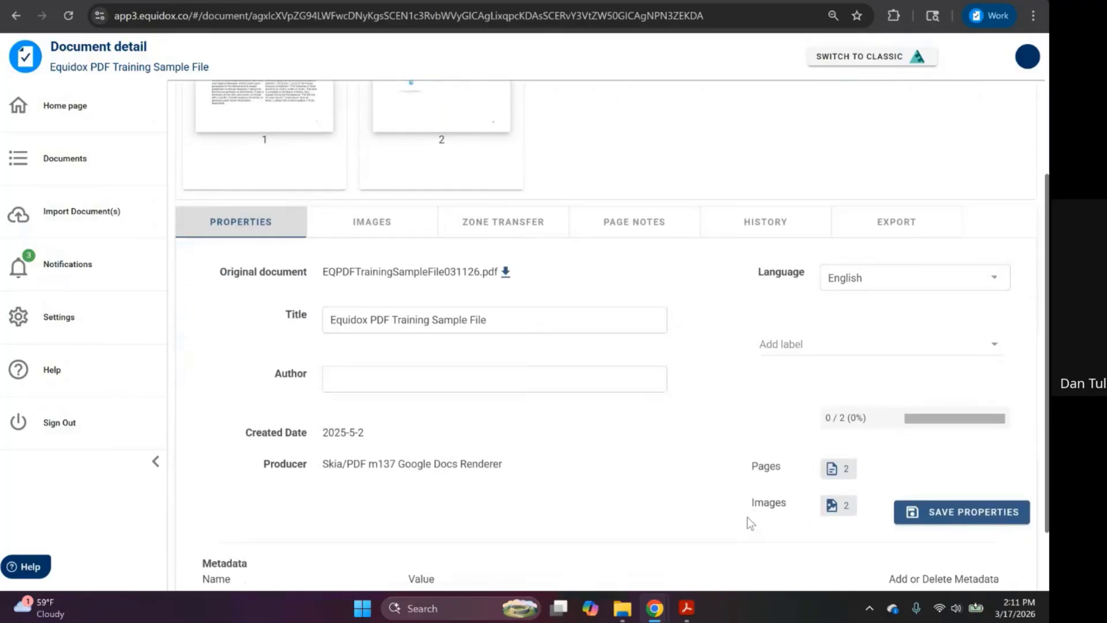
click(948, 525)
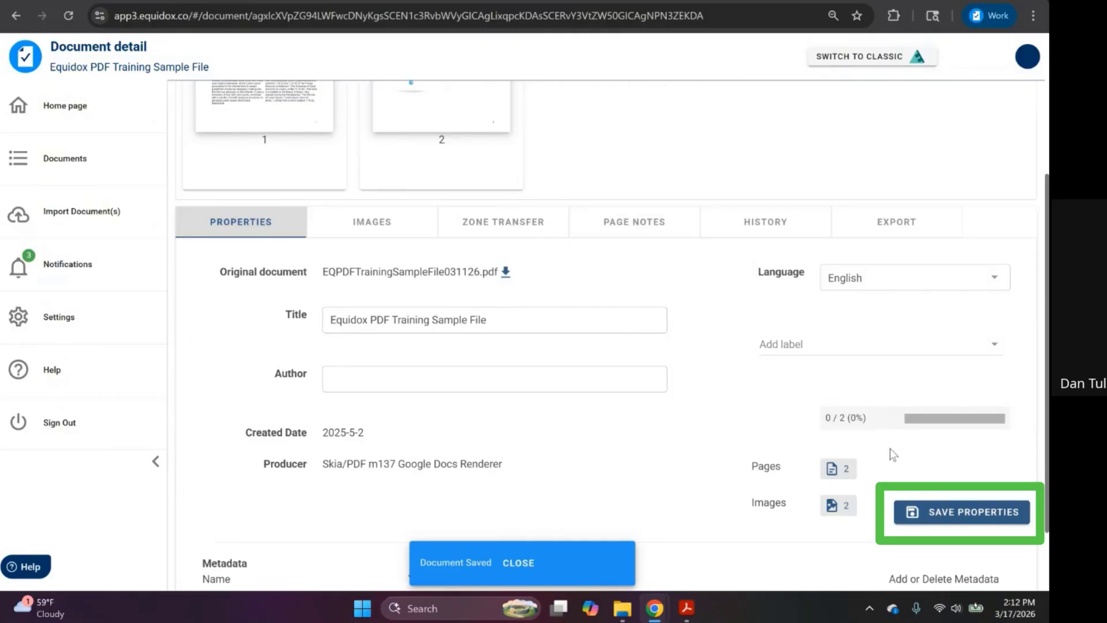
scroll(605, 414, up, 3)
scroll(650, 283, up, 2)
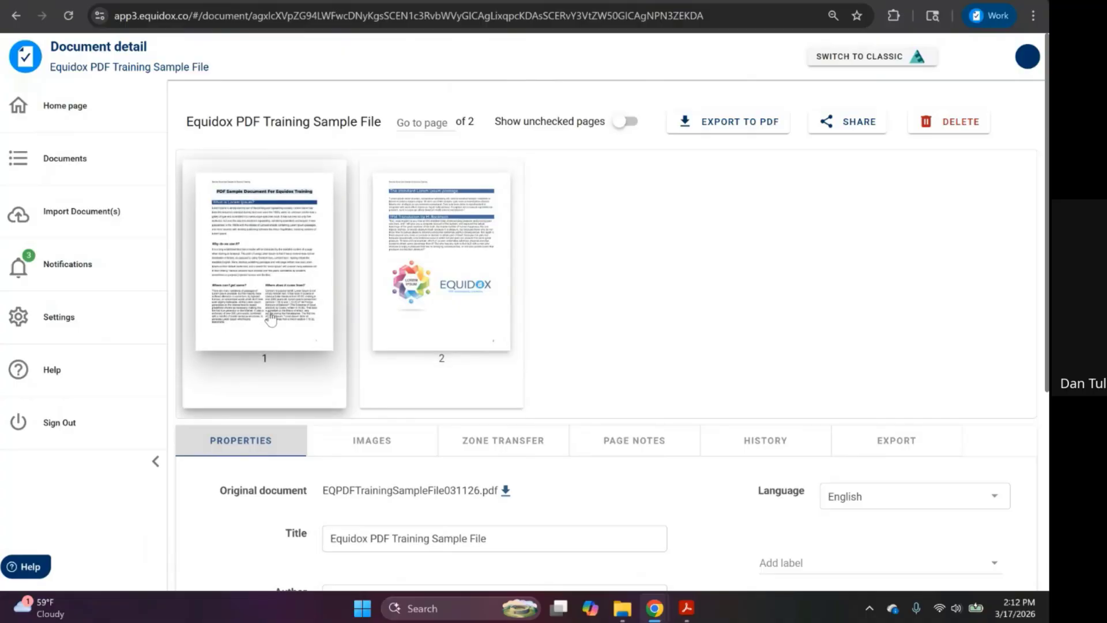
click(261, 257)
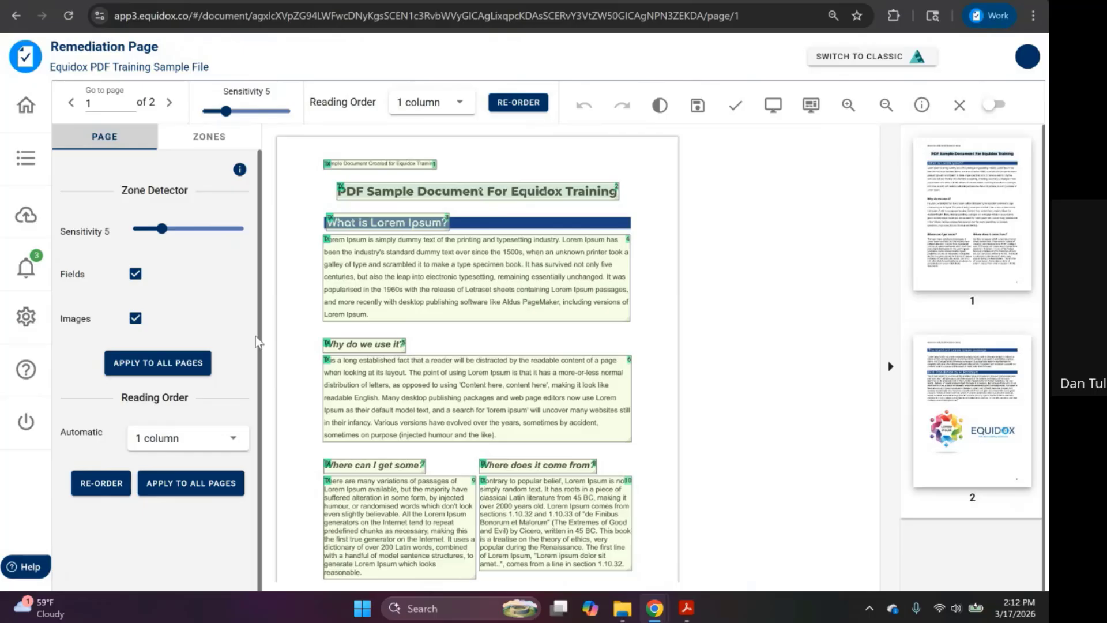
- Inspect the zone properties of page 1's header text, document title, "What is Lorem Ipsum?" heading and the paragraph below it
click(385, 164)
click(386, 185)
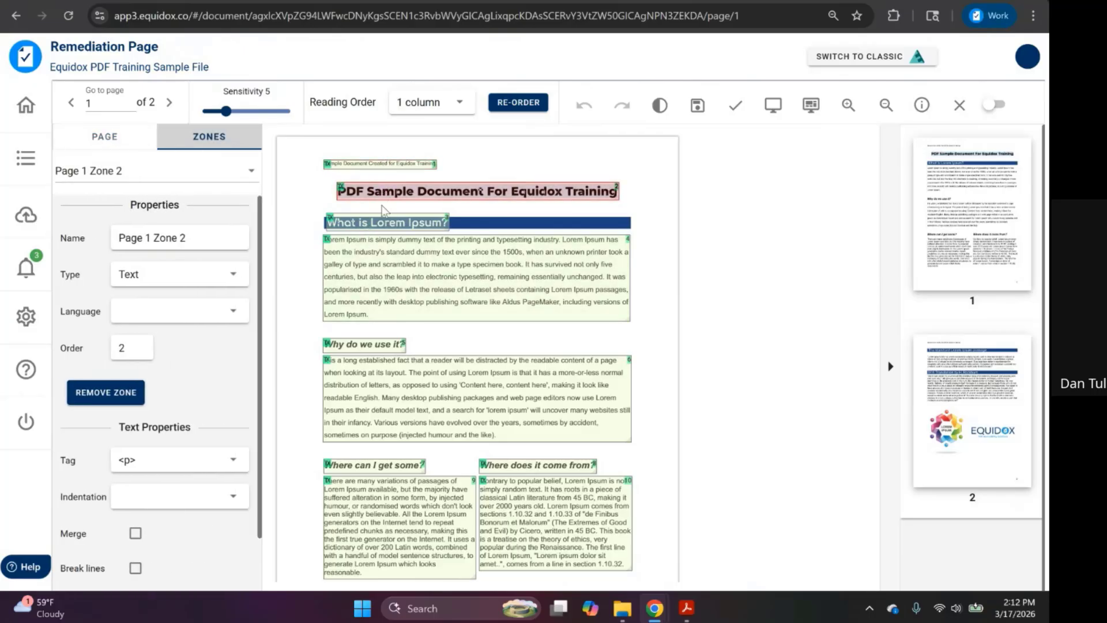
click(375, 225)
click(376, 265)
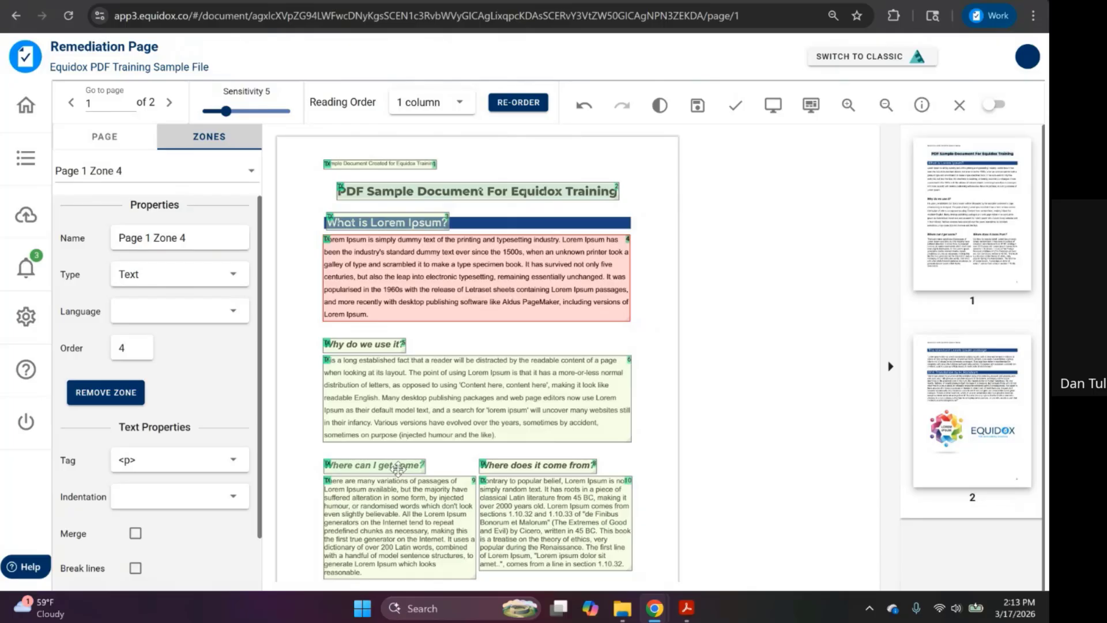
- Open the preview of page 1 and compare its text output with the zones on the remediation page
click(778, 111)
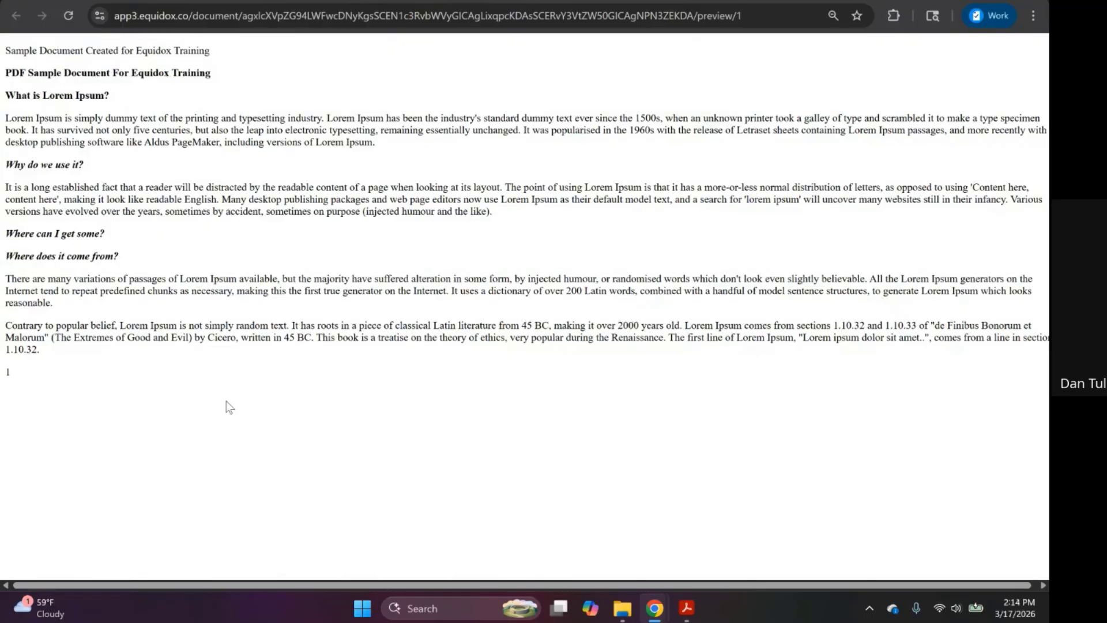
click(134, 1)
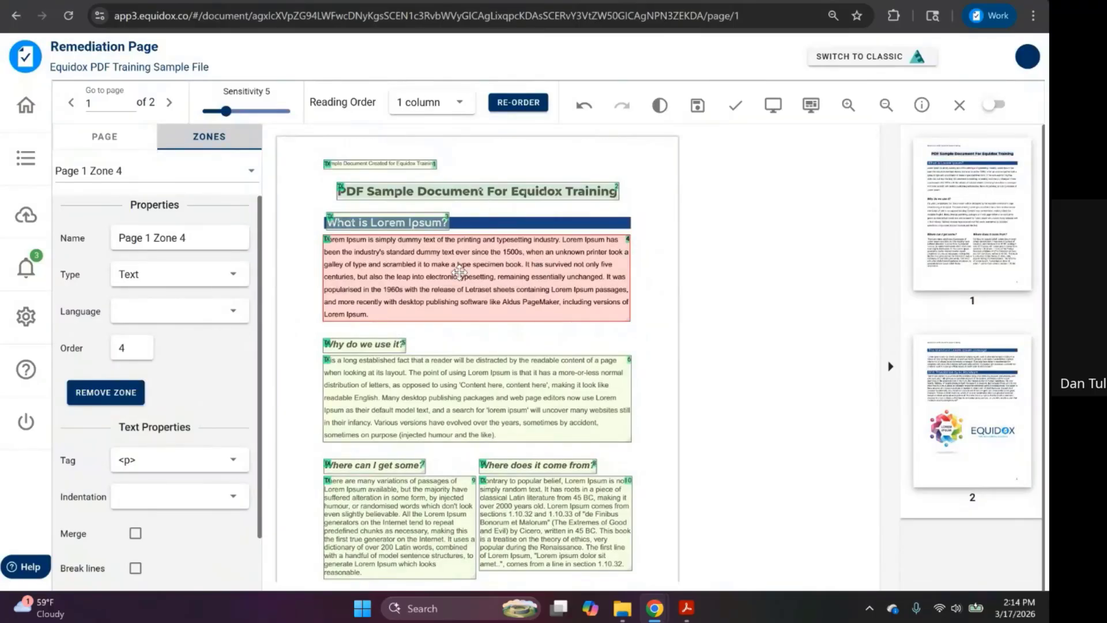
click(263, 1)
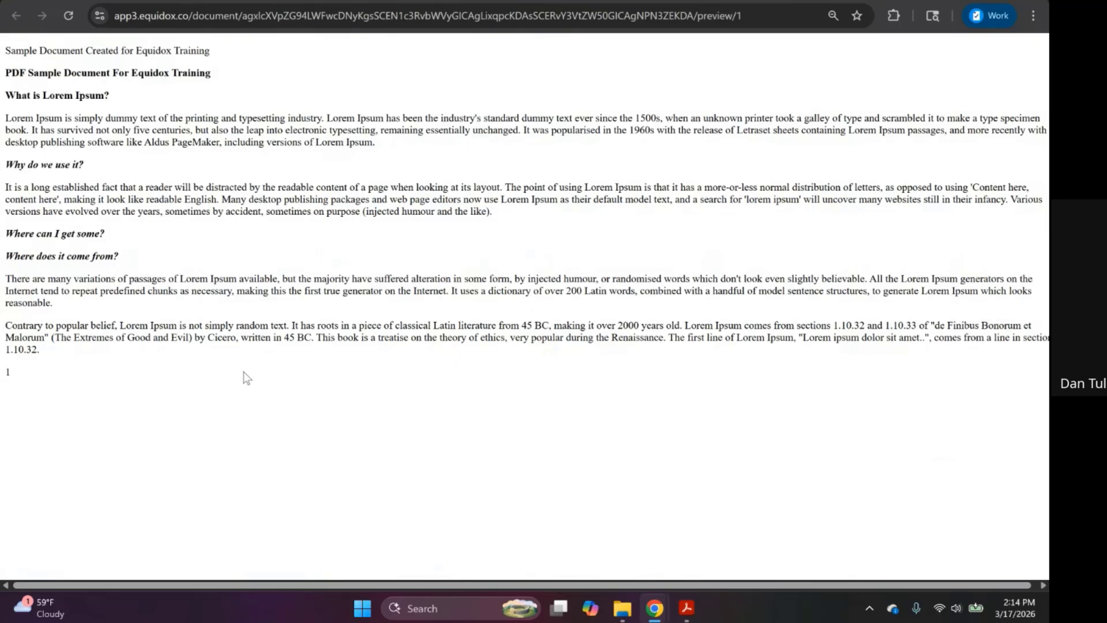
click(74, 2)
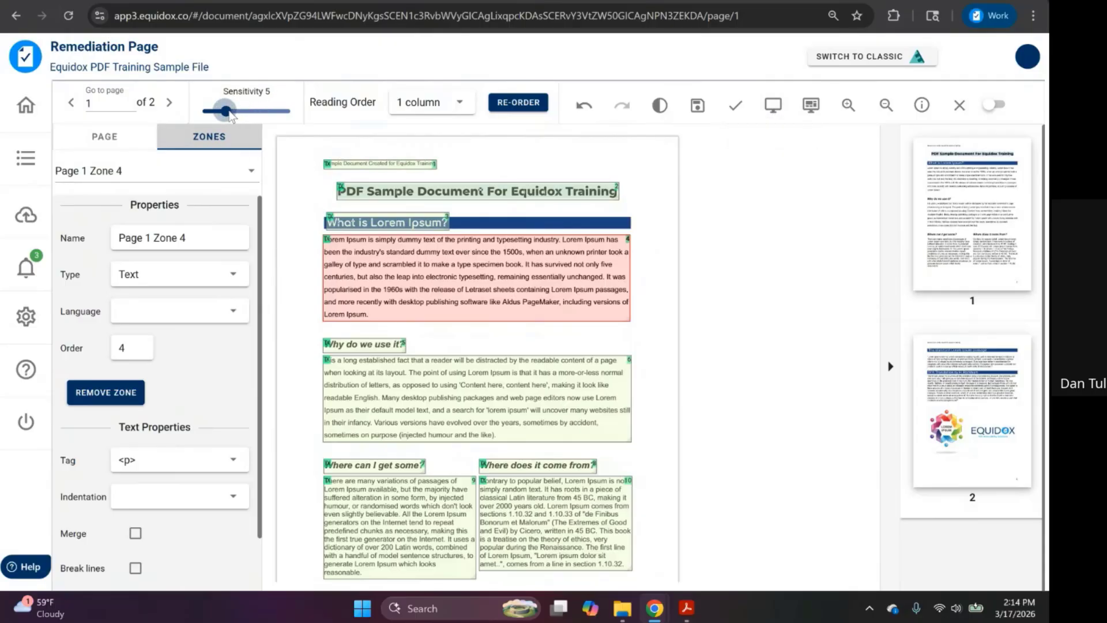
- Compare page 1's zone detection at sensitivity 1, 20 and 7, and return the sensitivity to 5
mouse_move(230, 116)
mouse_down()
mouse_move(284, 118)
mouse_move(212, 113)
mouse_up()
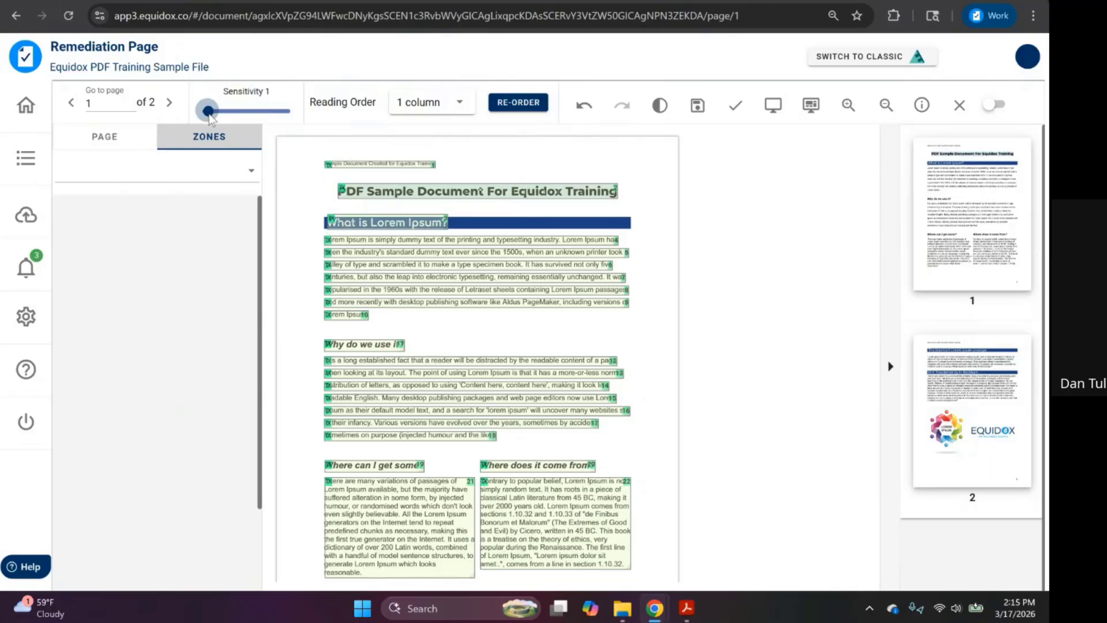
drag(208, 111, 292, 111)
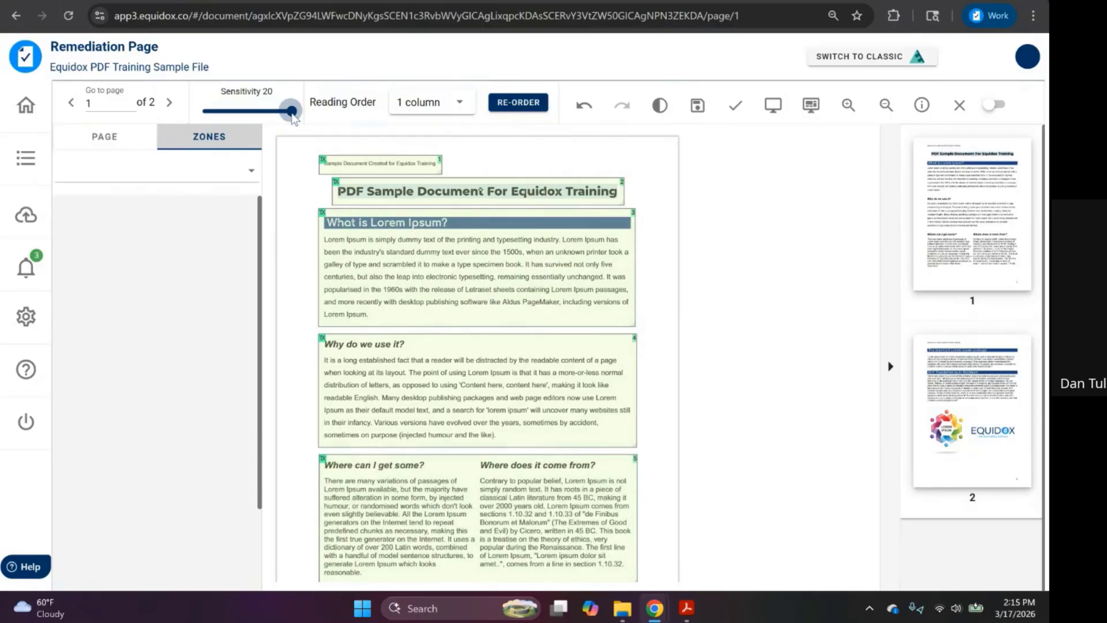
drag(290, 112, 235, 119)
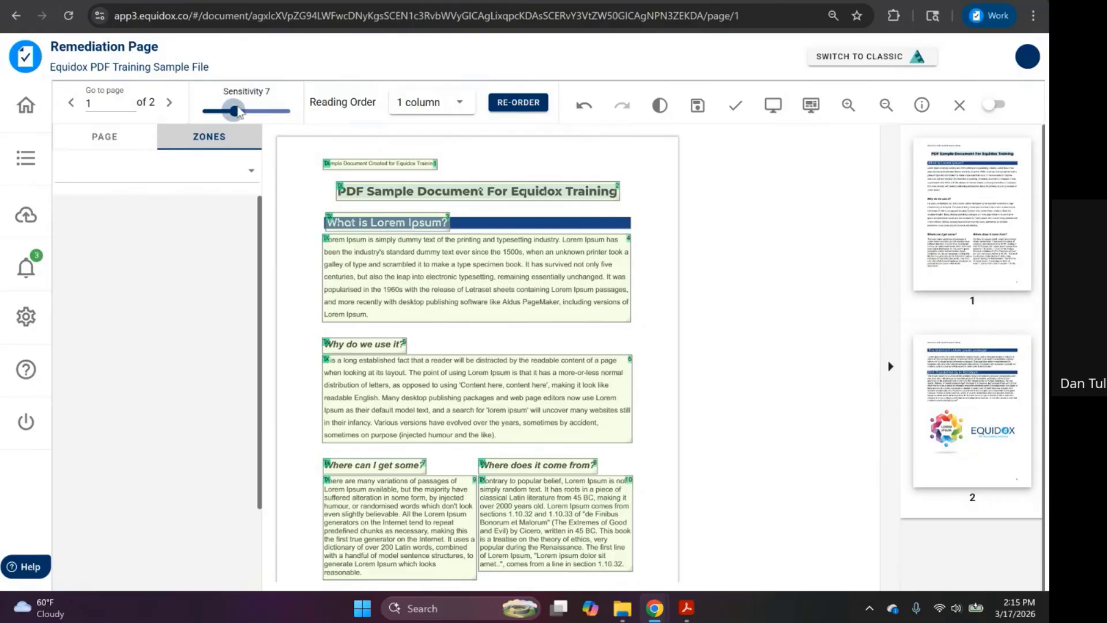
mouse_move(234, 109)
mouse_down()
mouse_move(251, 114)
mouse_move(224, 115)
mouse_up()
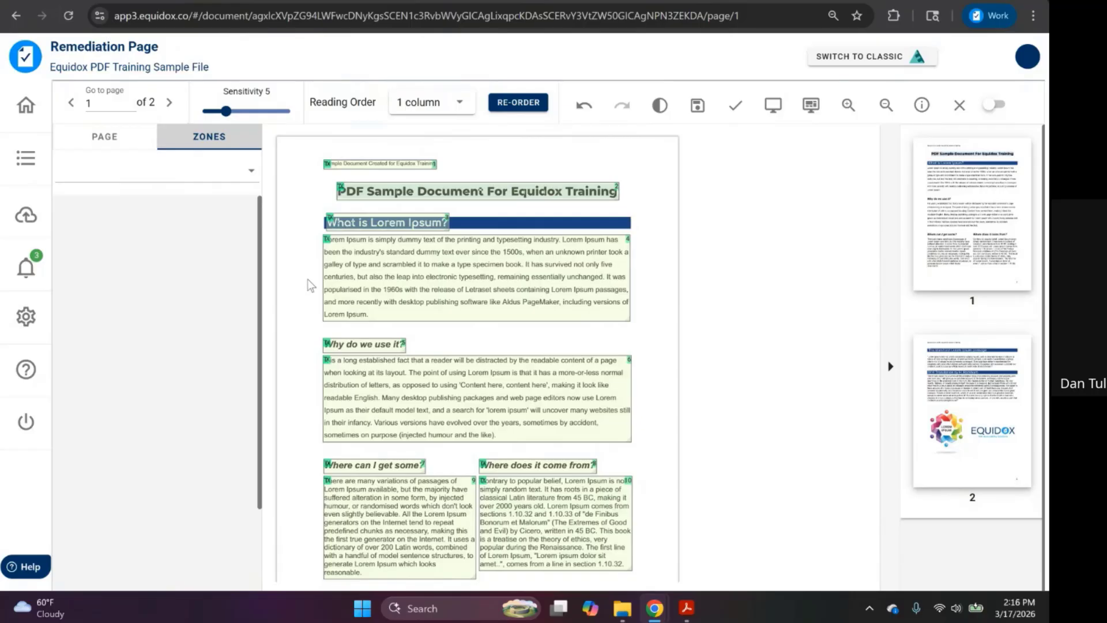
- Set page 1's sensitivity to 20, examine the paragraphs in the preview, and select the zone spanning both columns on the remediation page
drag(231, 109, 293, 114)
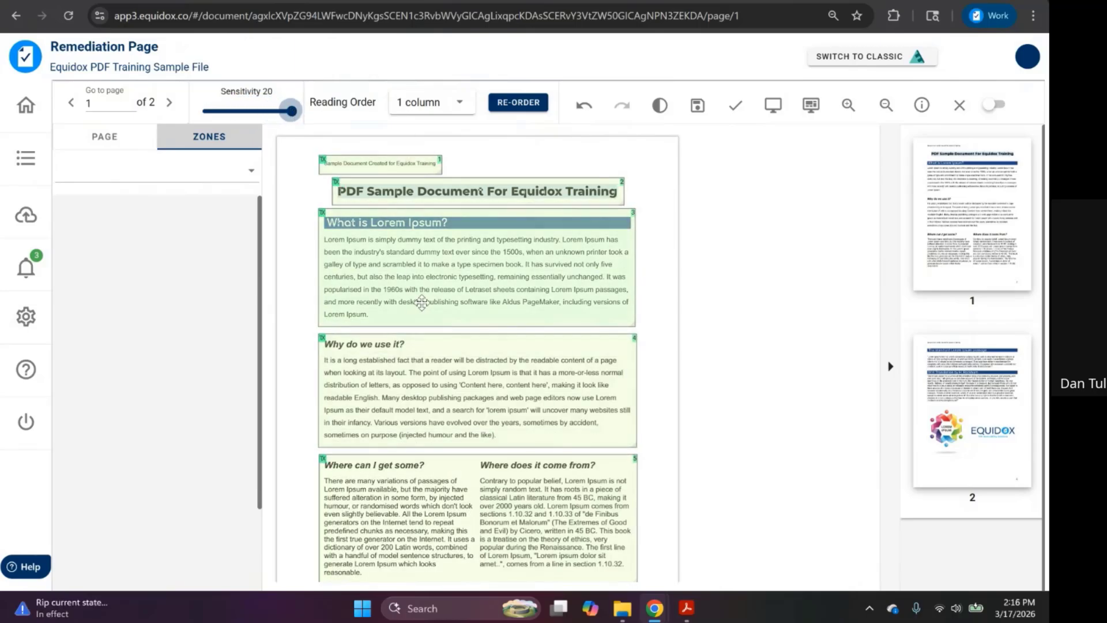
click(774, 107)
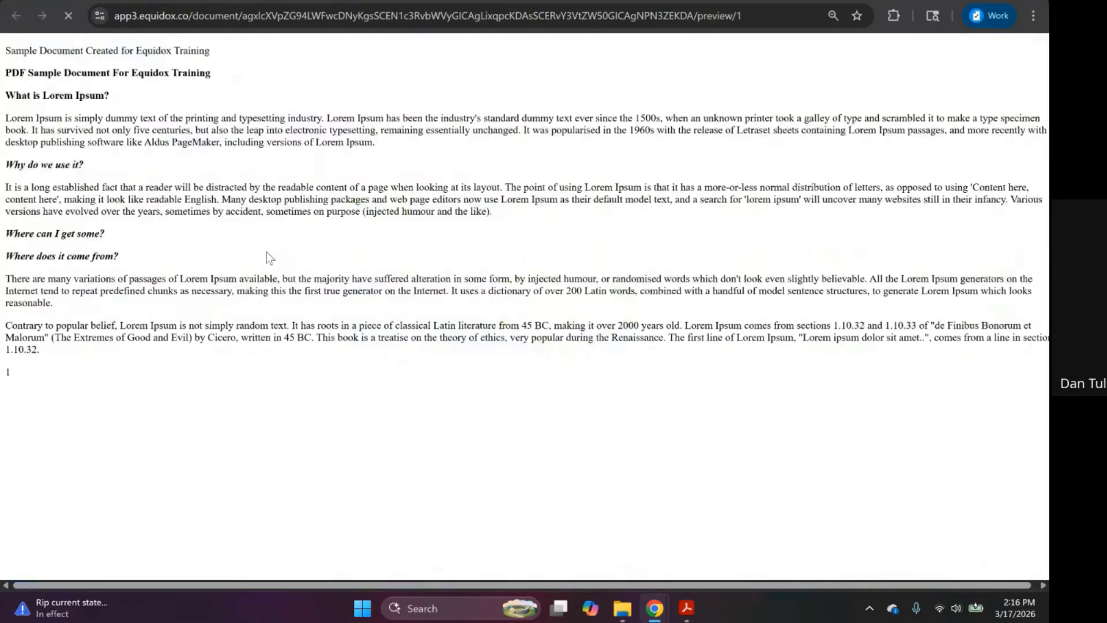
triple_click(119, 114)
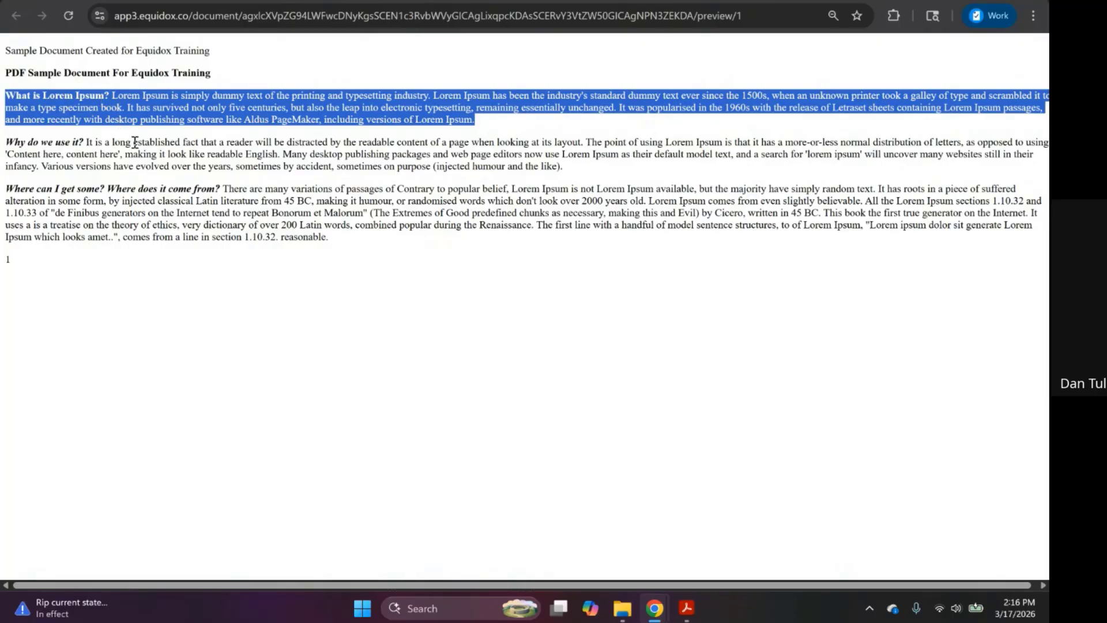
triple_click(158, 210)
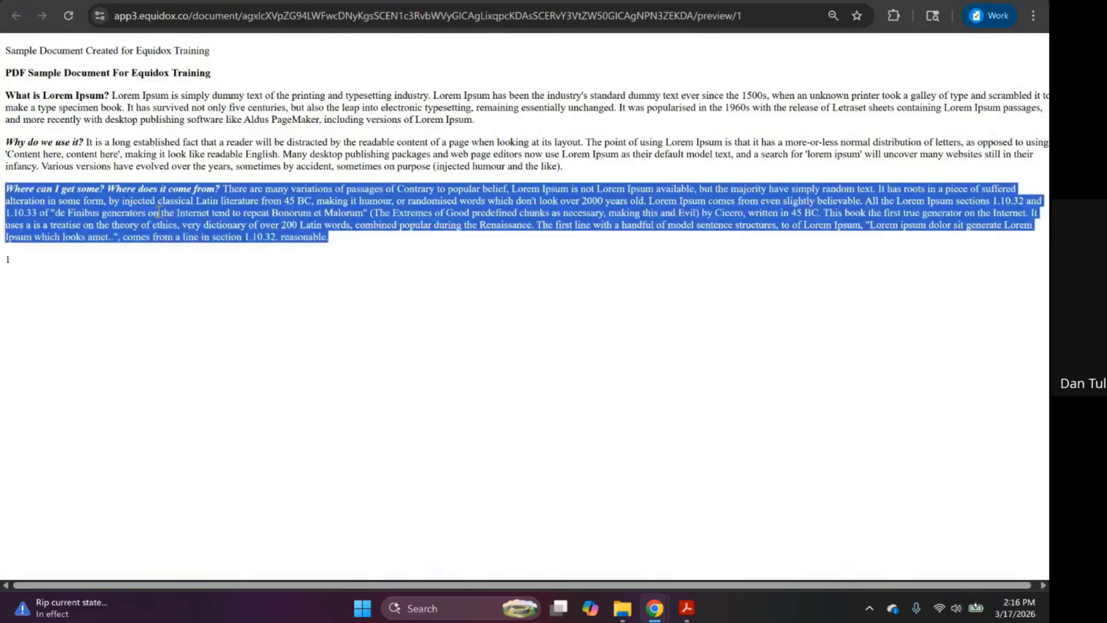
click(178, 246)
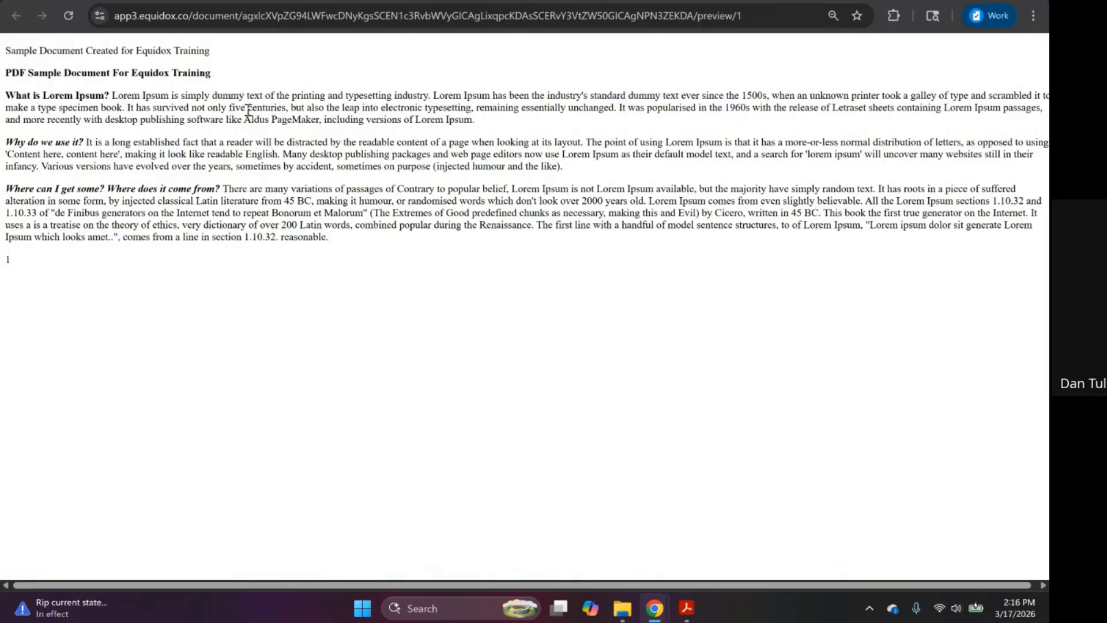
click(98, 1)
scroll(381, 352, down, 1)
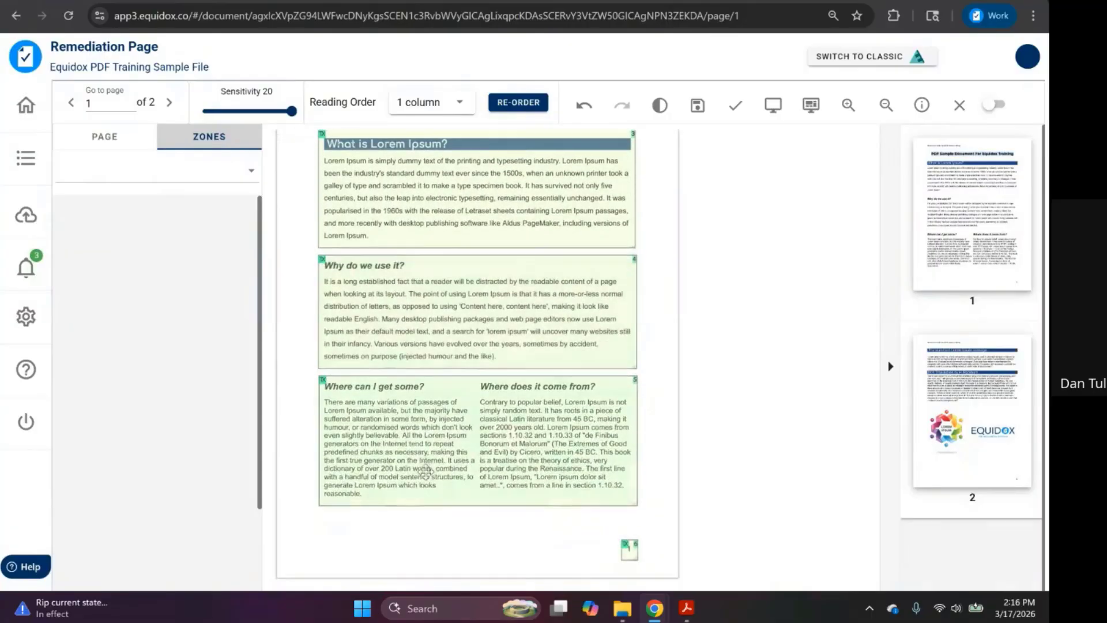
click(419, 436)
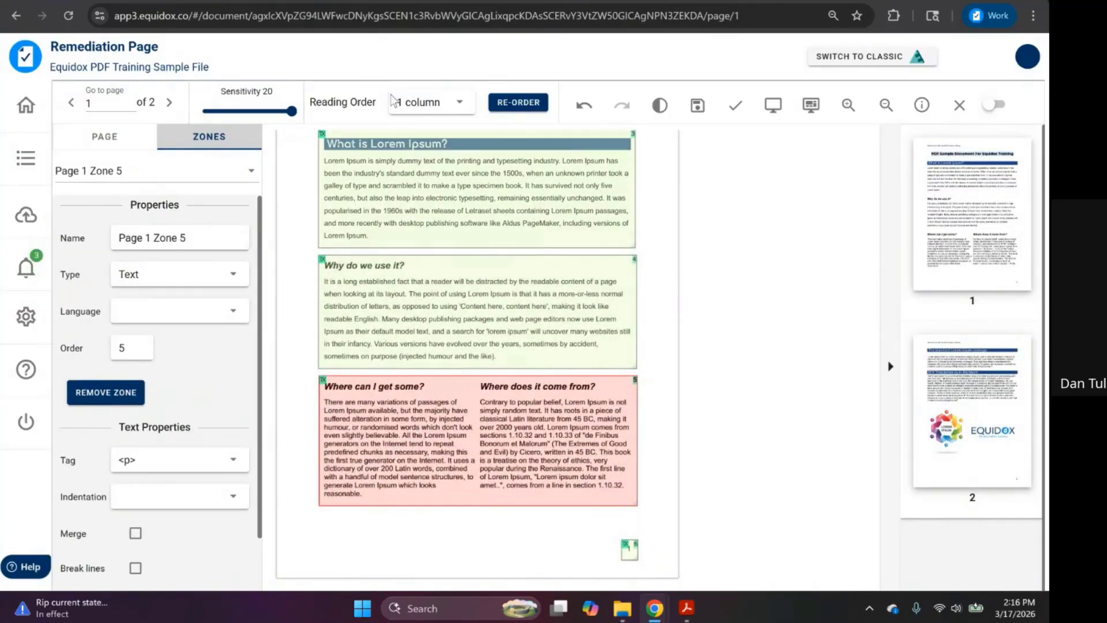
- Set page 1's sensitivity to 3 and inspect the single-line zones of the paragraph under "What is Lorem Ipsum?"
drag(292, 111, 218, 119)
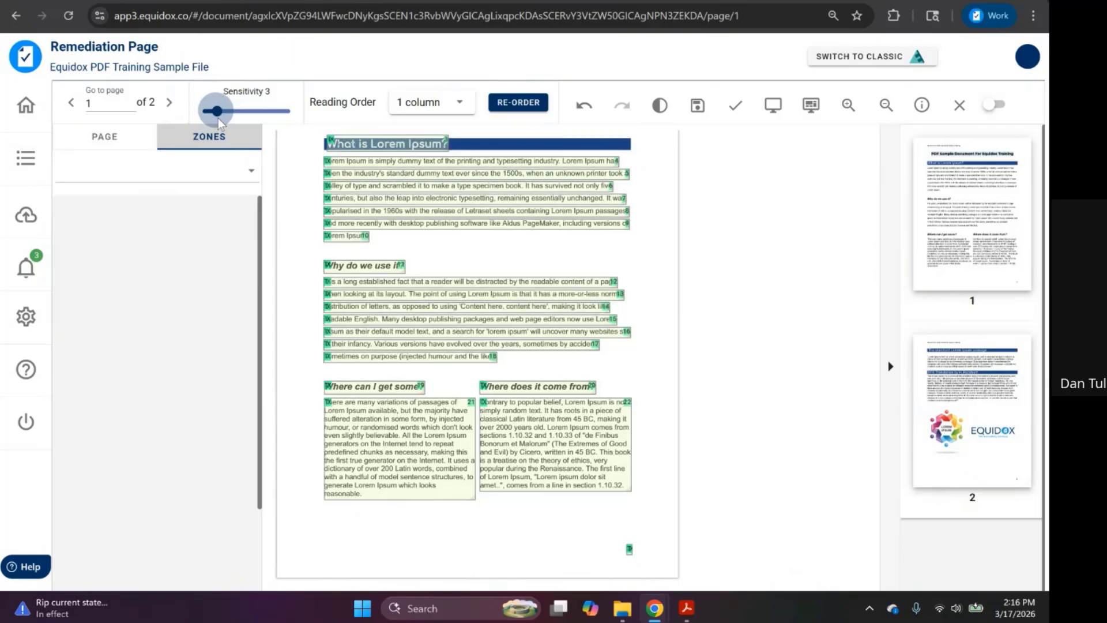
scroll(426, 233, up, 1)
click(437, 238)
click(436, 252)
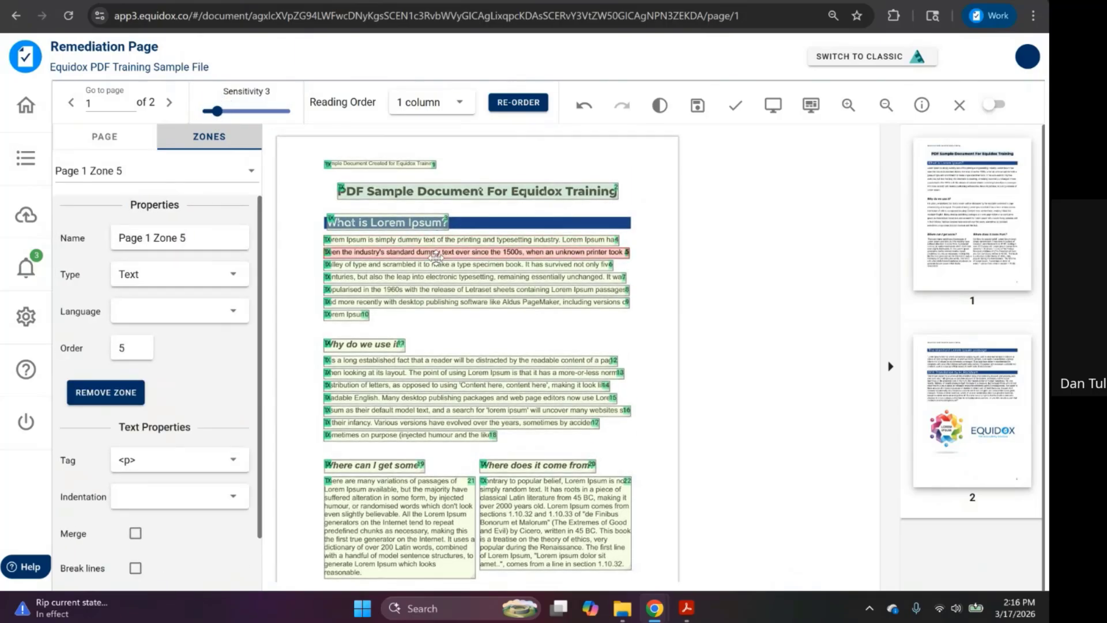
click(434, 265)
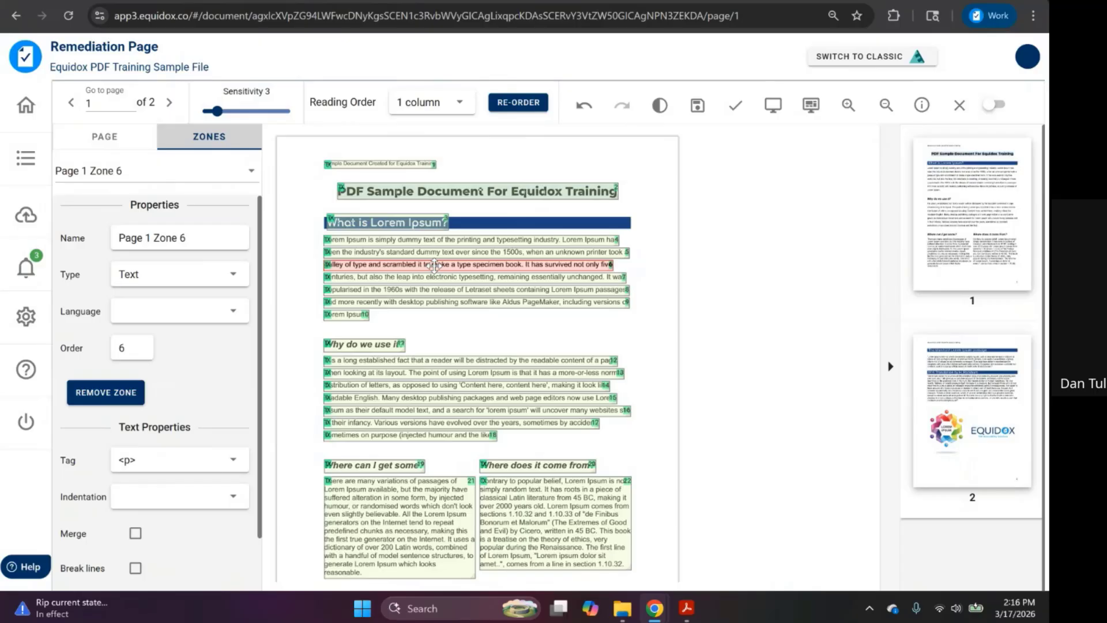
- Preview page 1, examine the single-line paragraphs under "What is Lorem Ipsum?", and return to the remediation page
click(774, 106)
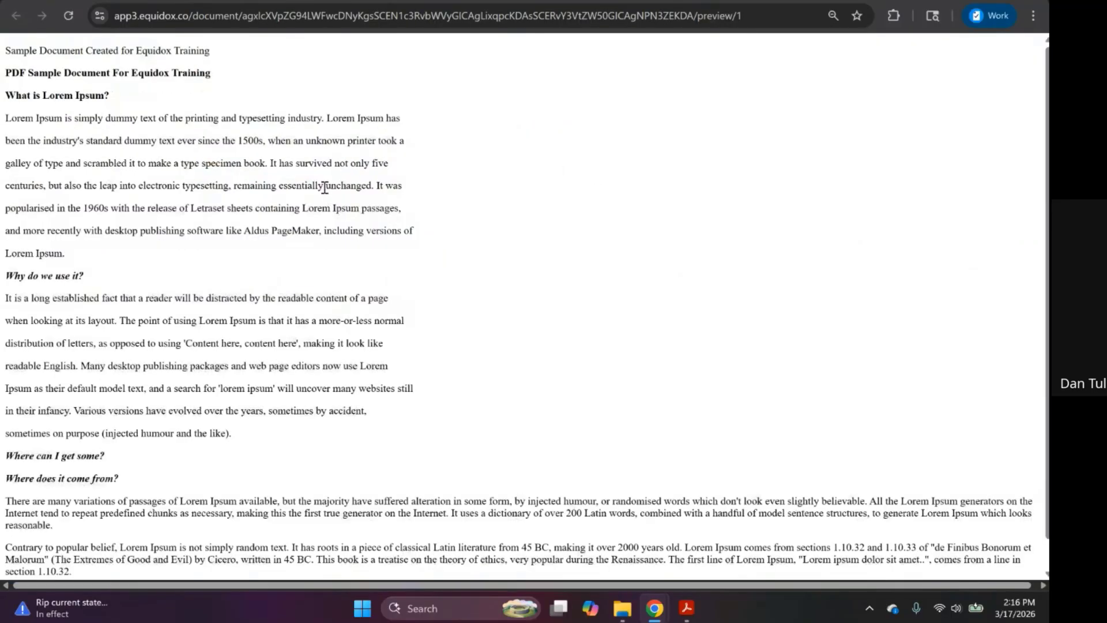
triple_click(303, 117)
click(304, 140)
triple_click(304, 140)
triple_click(307, 163)
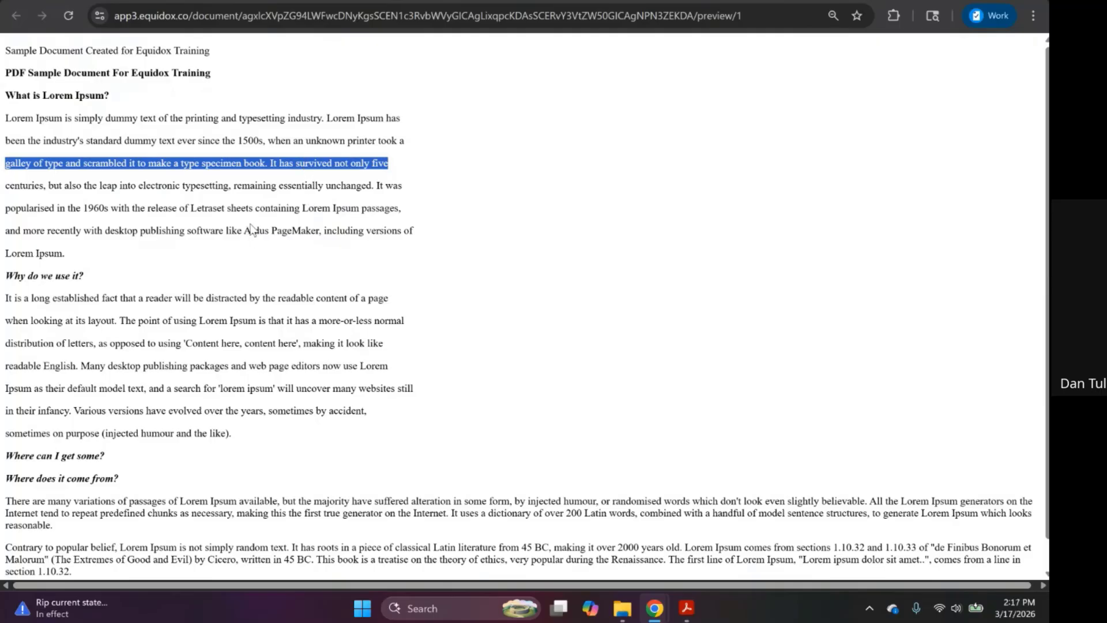
click(173, 2)
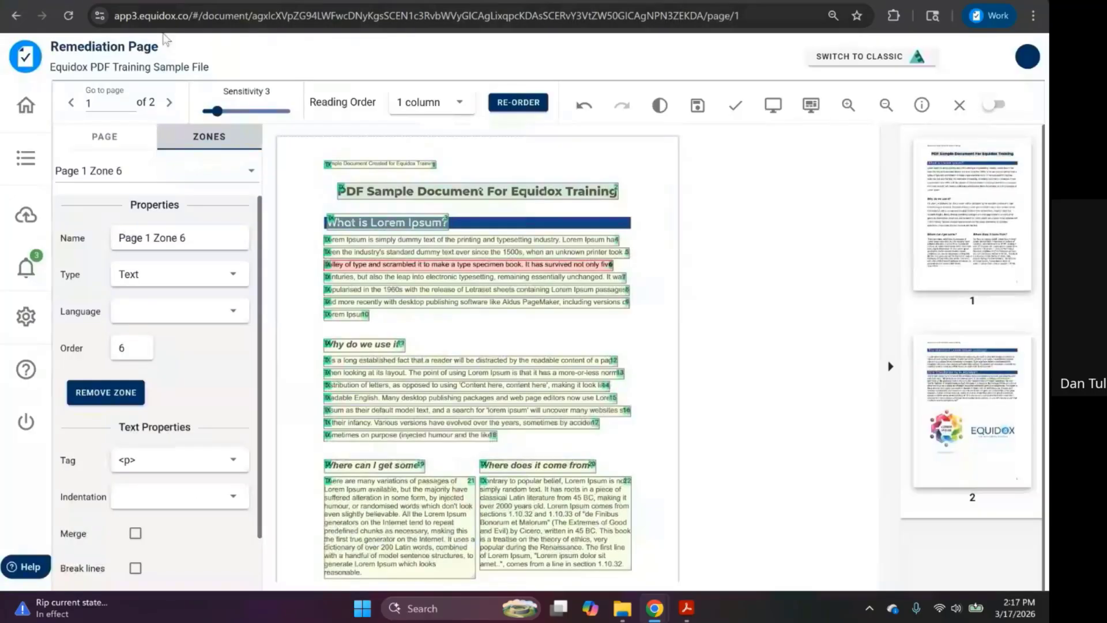
- Set page 1's sensitivity to 6 and inspect the resulting heading zones and paragraph zones
drag(220, 119, 230, 118)
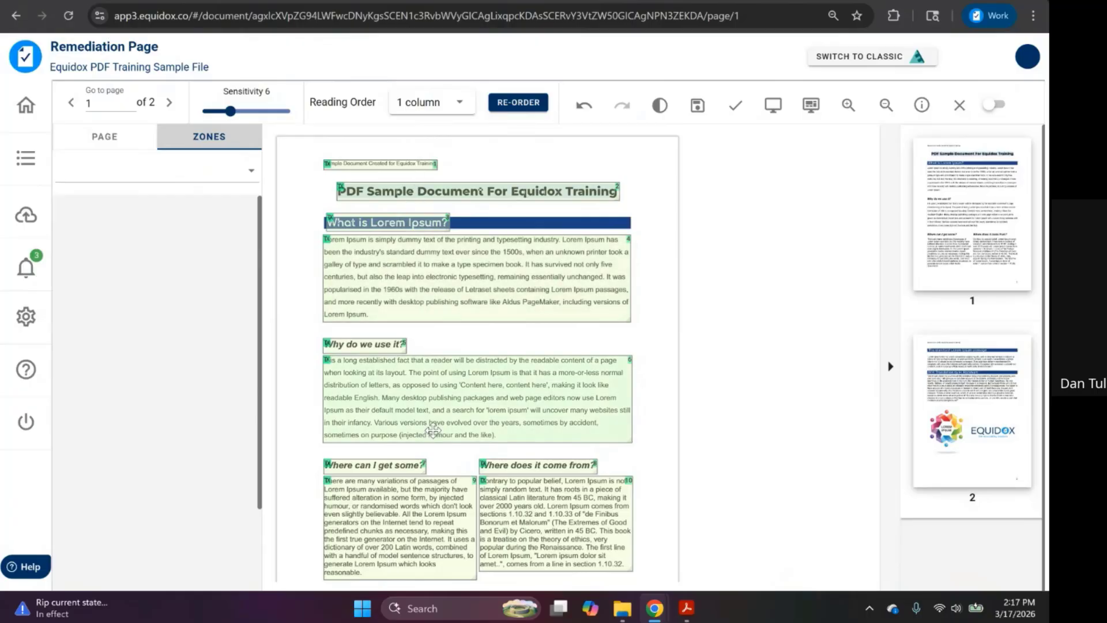
click(416, 195)
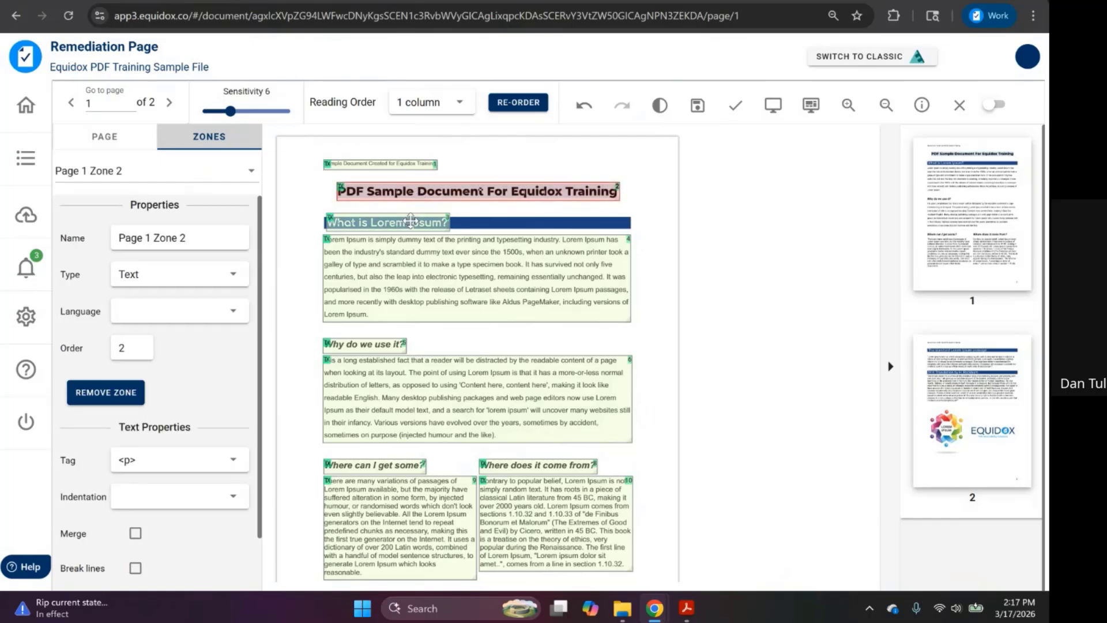
click(411, 222)
click(375, 344)
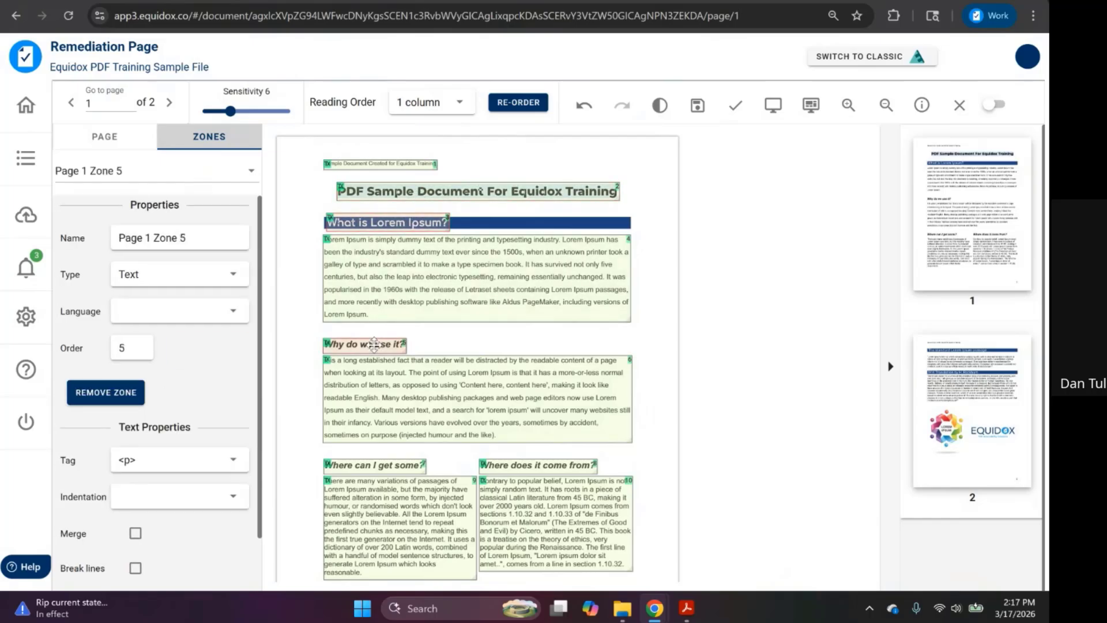
click(374, 466)
click(514, 467)
click(519, 511)
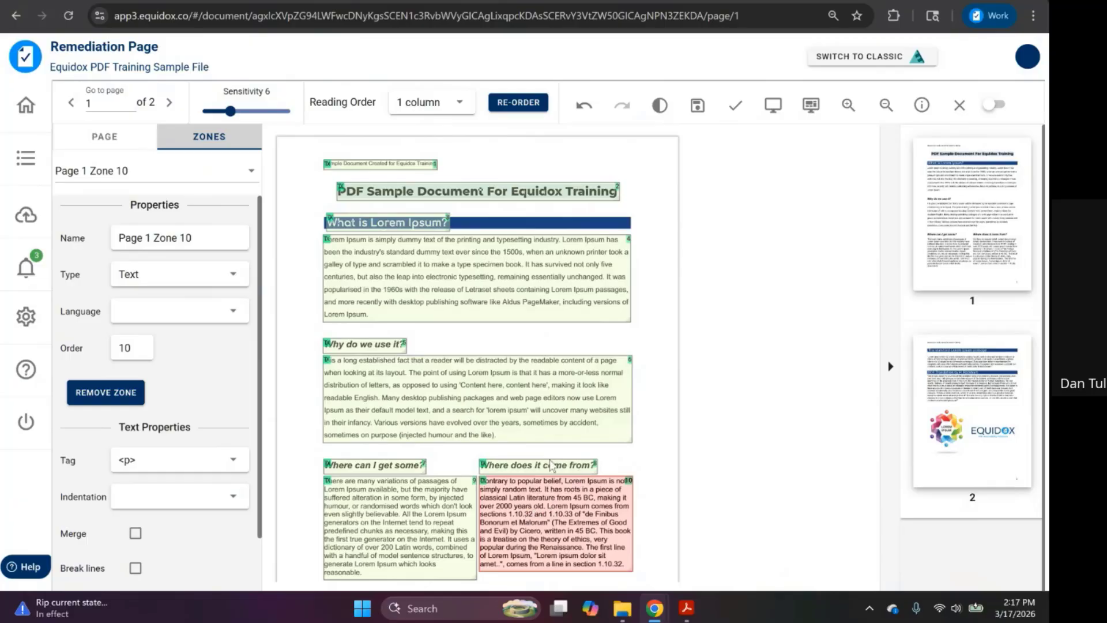
click(444, 285)
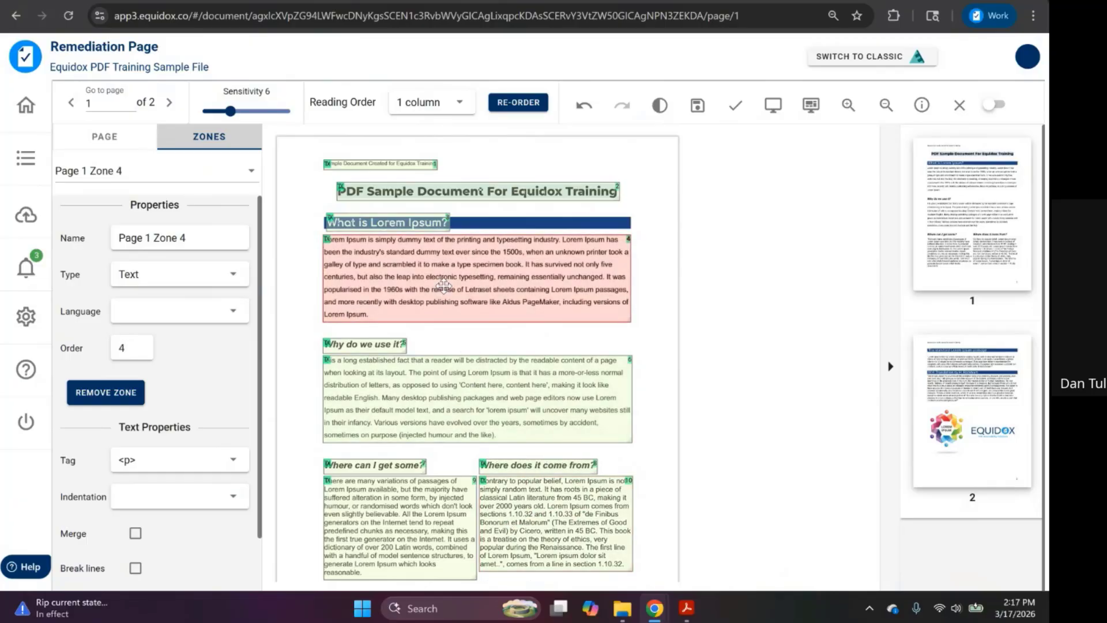
click(430, 383)
click(415, 530)
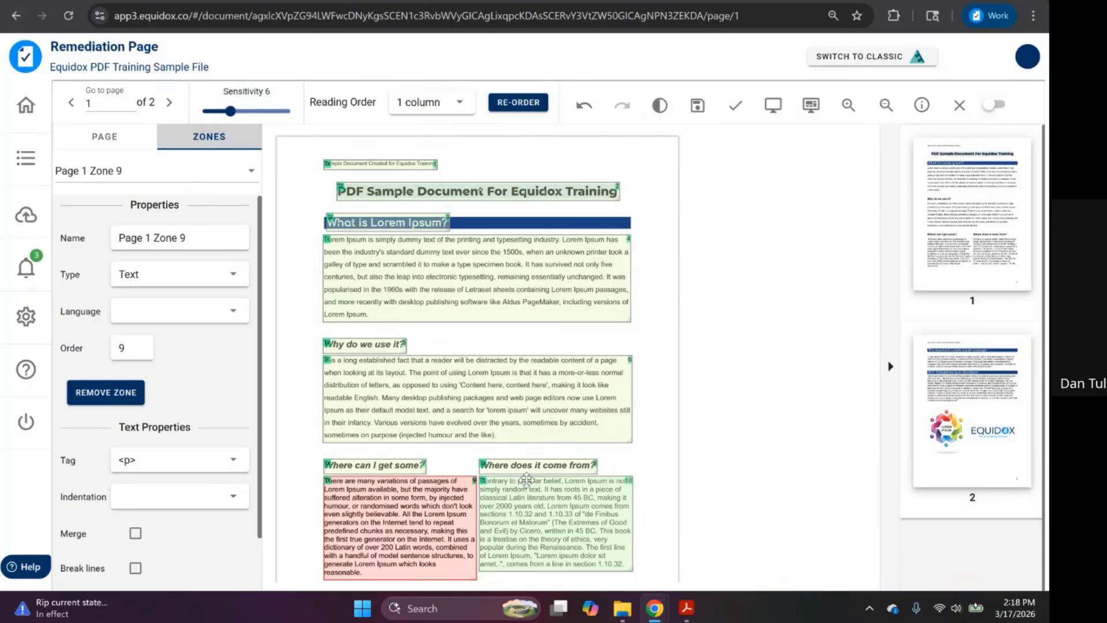
- Go through page 1's title and section heading zones in reading order, ending on the paragraph under "Where does it come from?"
click(467, 192)
click(438, 222)
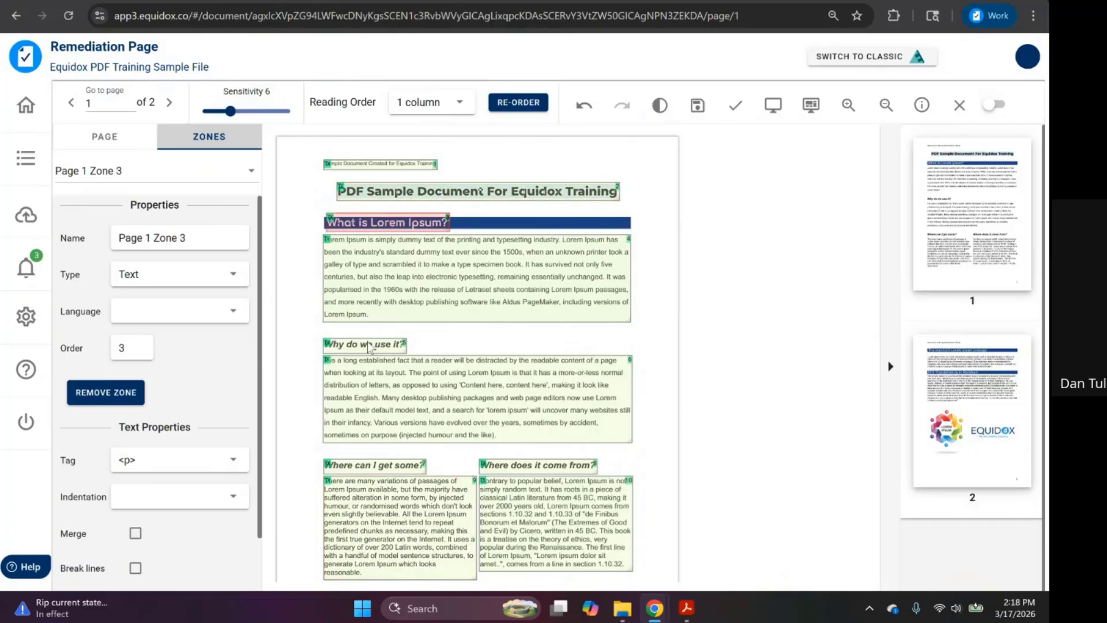
click(364, 344)
click(375, 465)
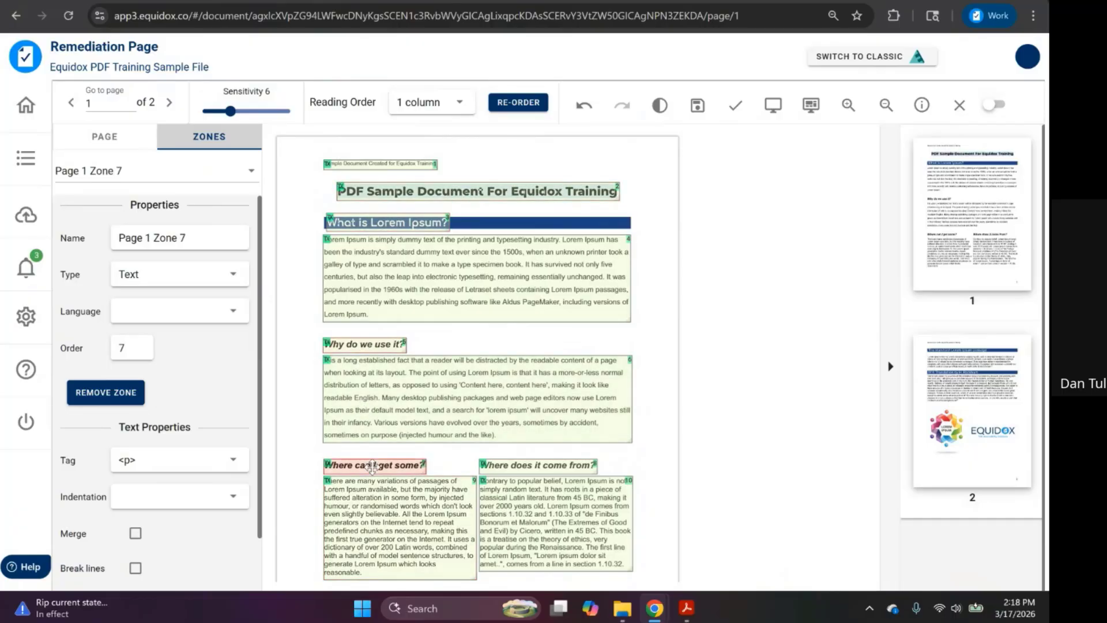
click(525, 464)
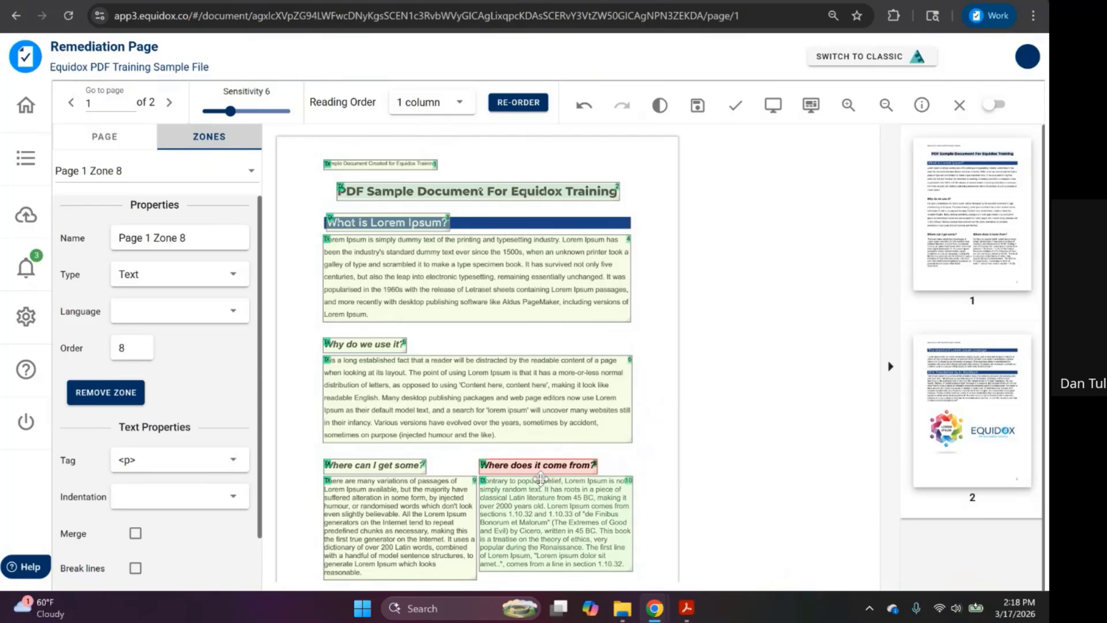
click(545, 536)
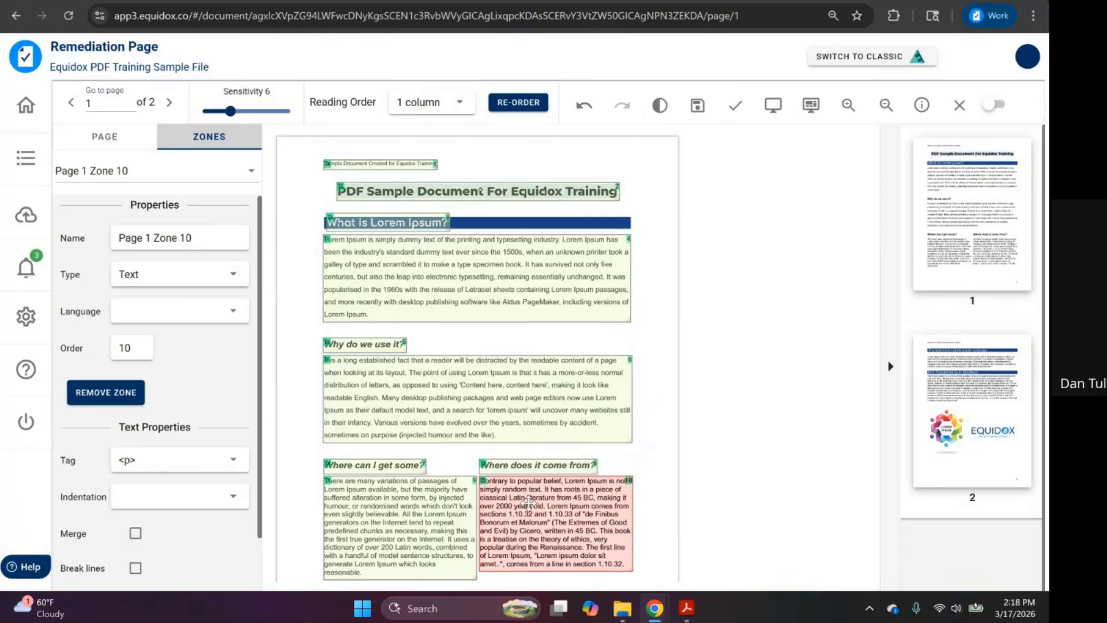
- Select the document title zone, enlarge the page view, and collapse the page thumbnails
click(474, 190)
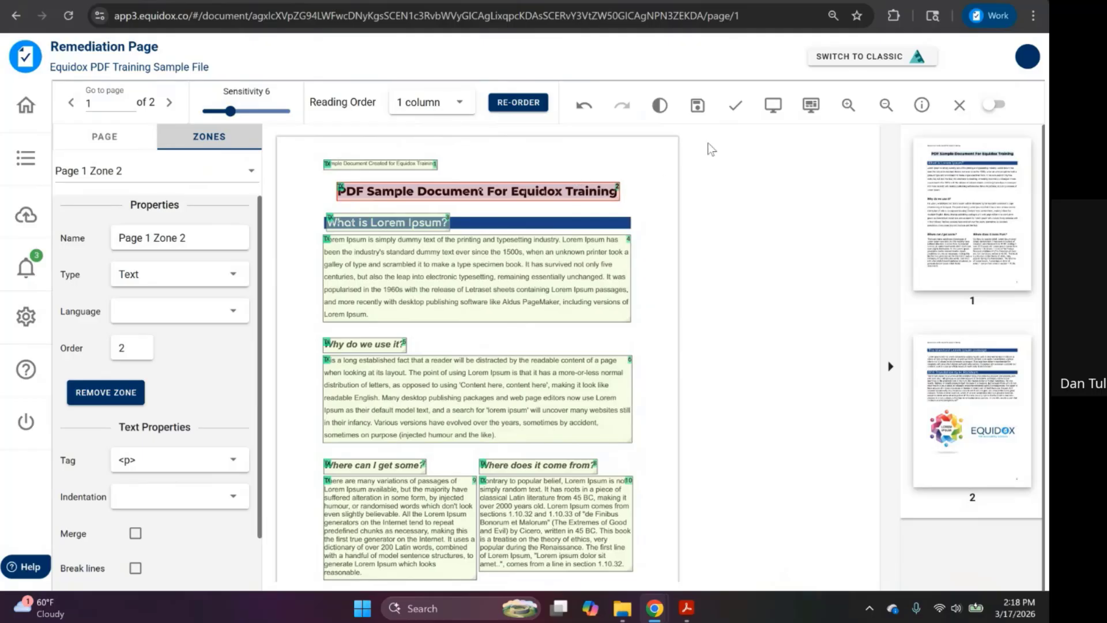
click(847, 113)
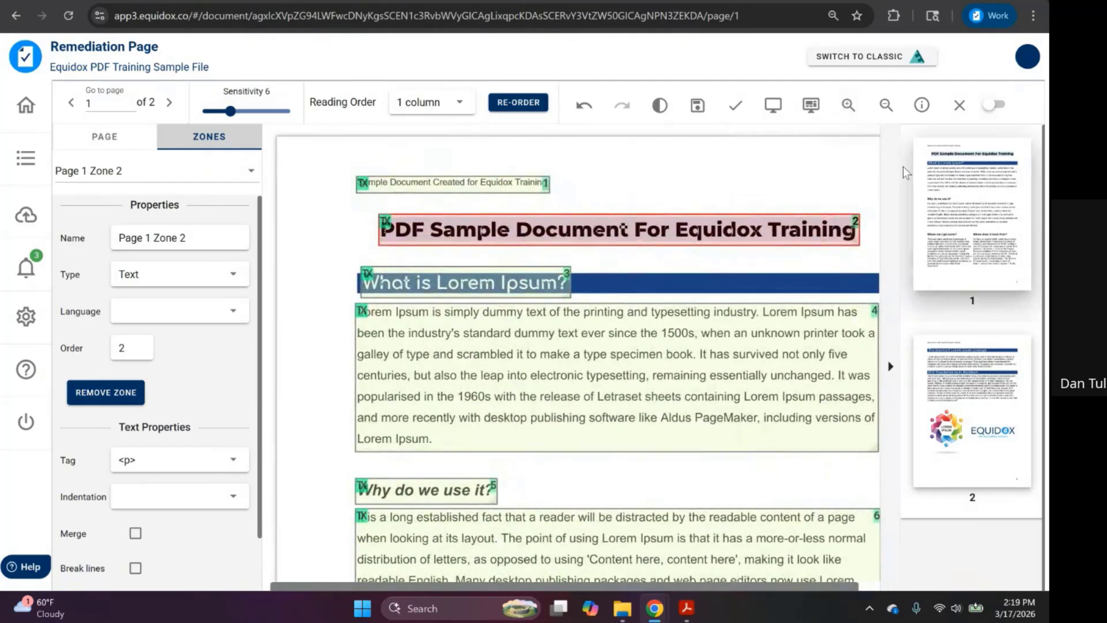
click(892, 186)
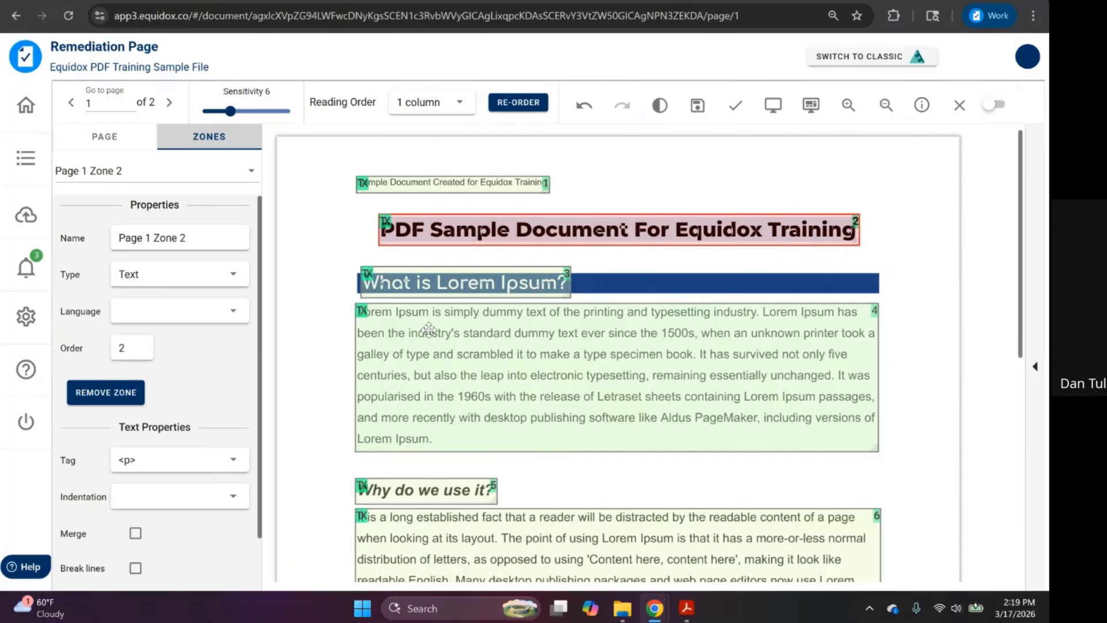
scroll(427, 326, down, 4)
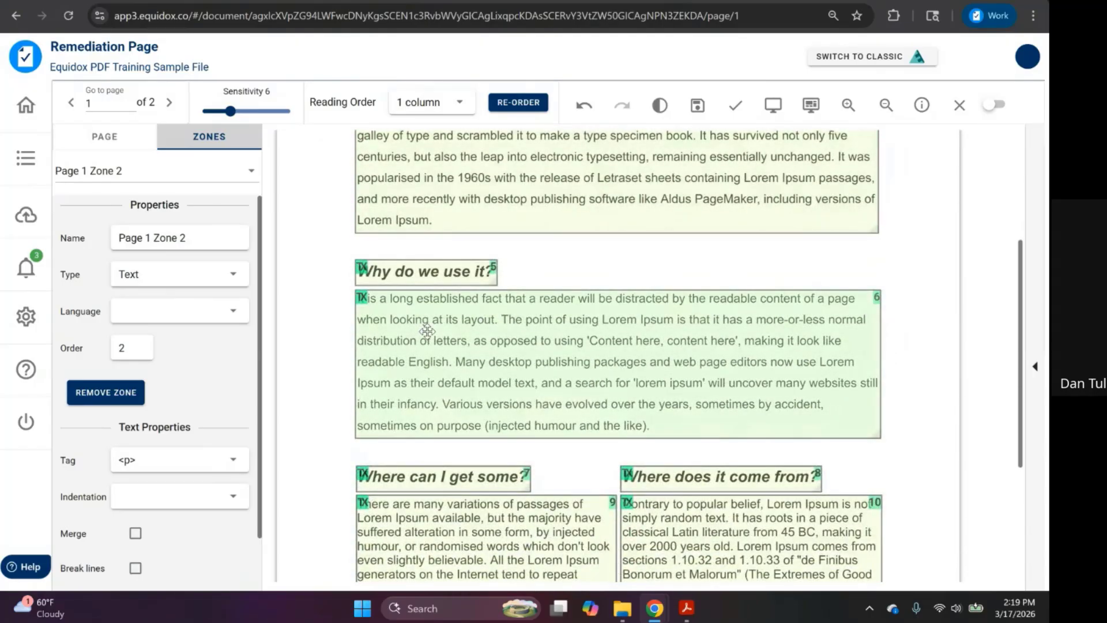
scroll(429, 329, up, 4)
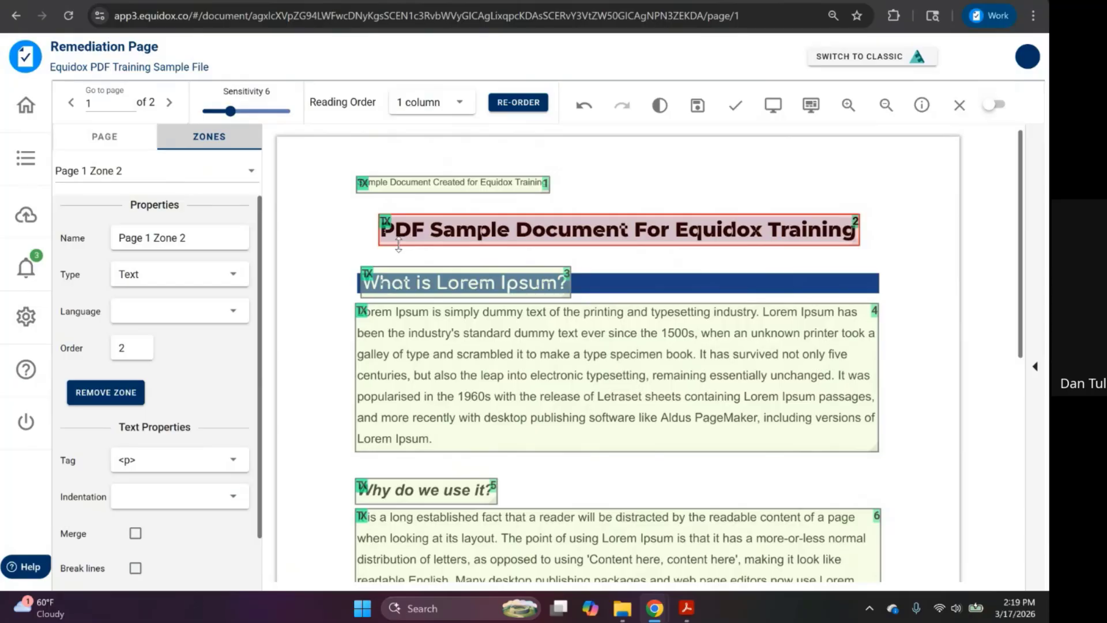
- Browse the zone types available for the document title zone, including Heading, without choosing one
click(384, 222)
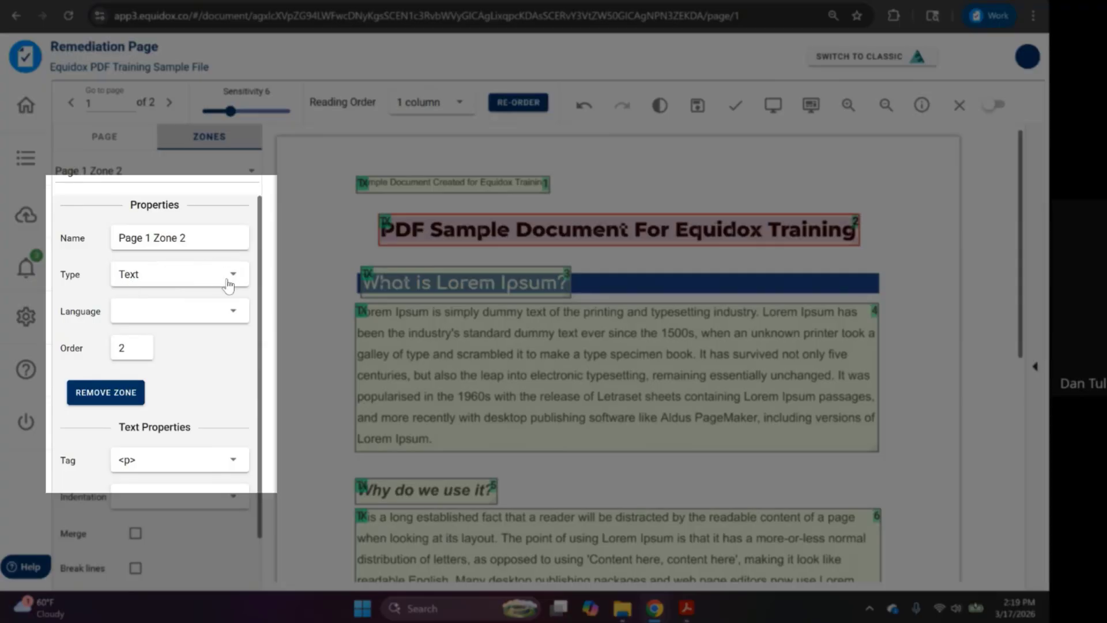
click(232, 283)
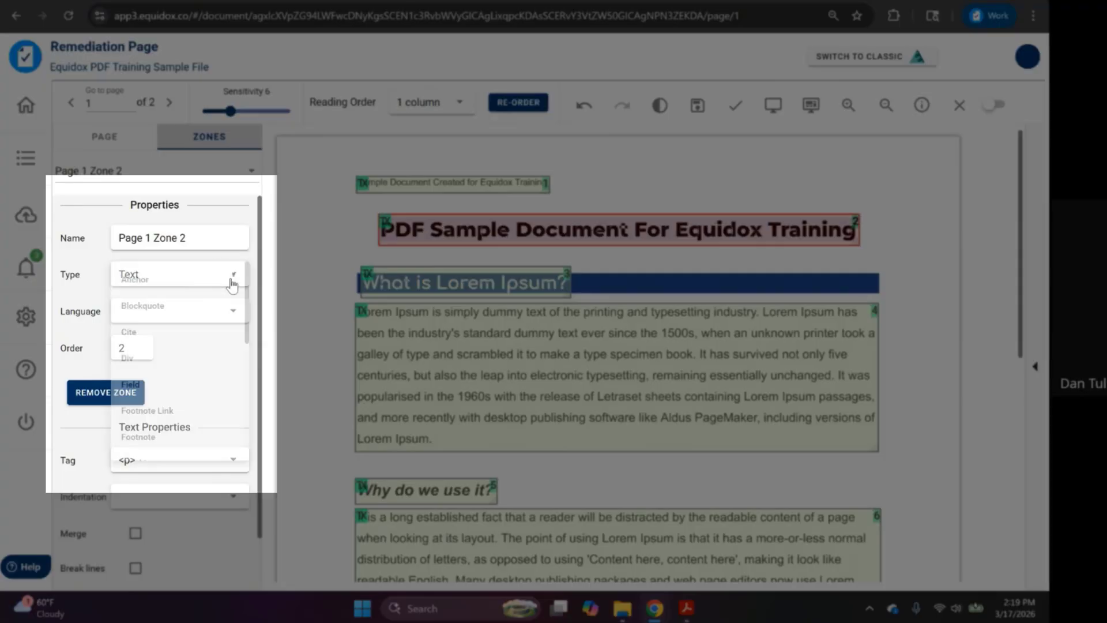
scroll(205, 314, down, 3)
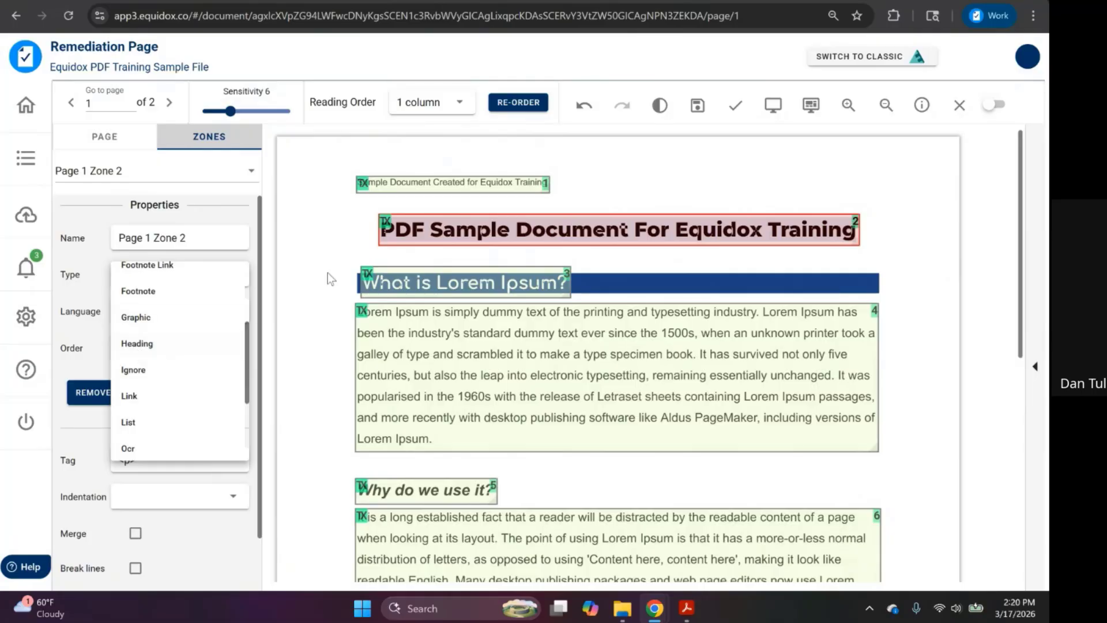
click(425, 233)
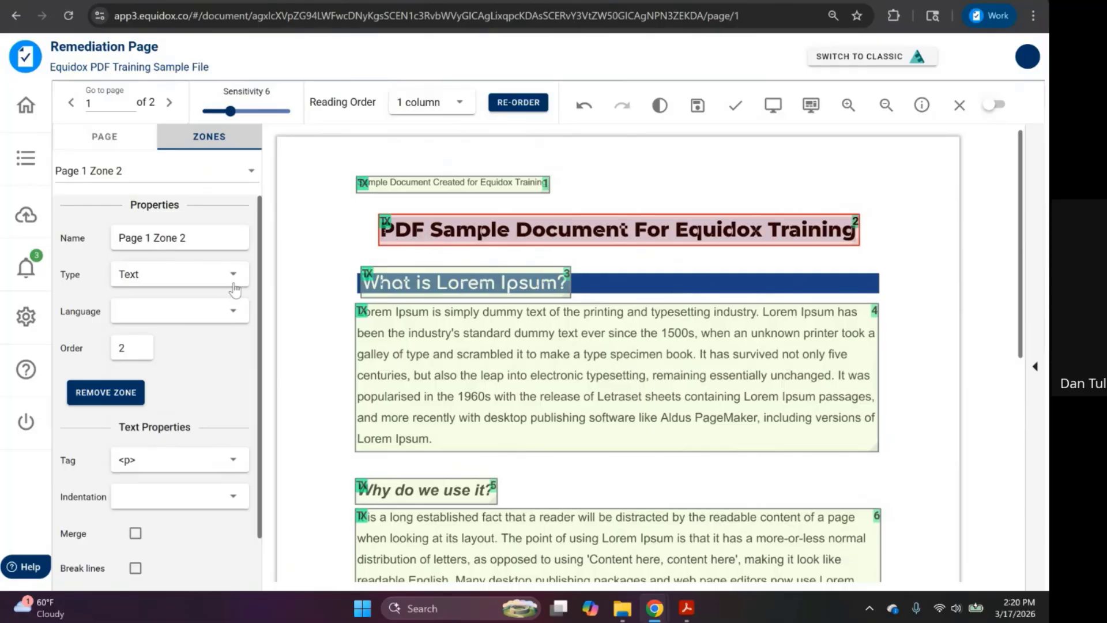
- Tag the document title zone as a level 1 heading and check it in page 1's preview
key(1)
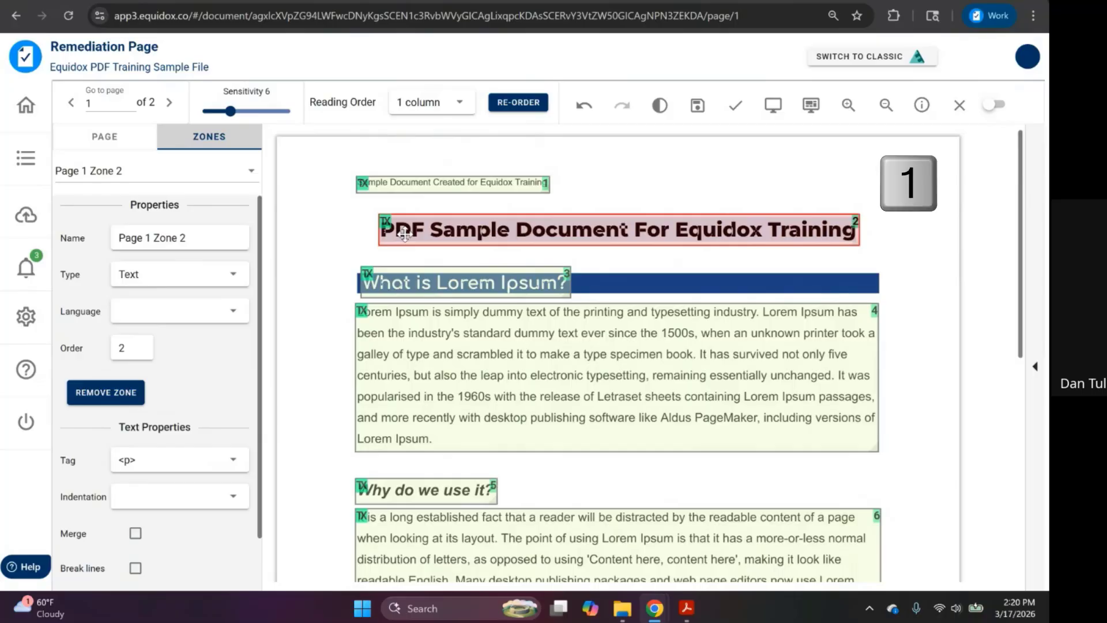
key(1)
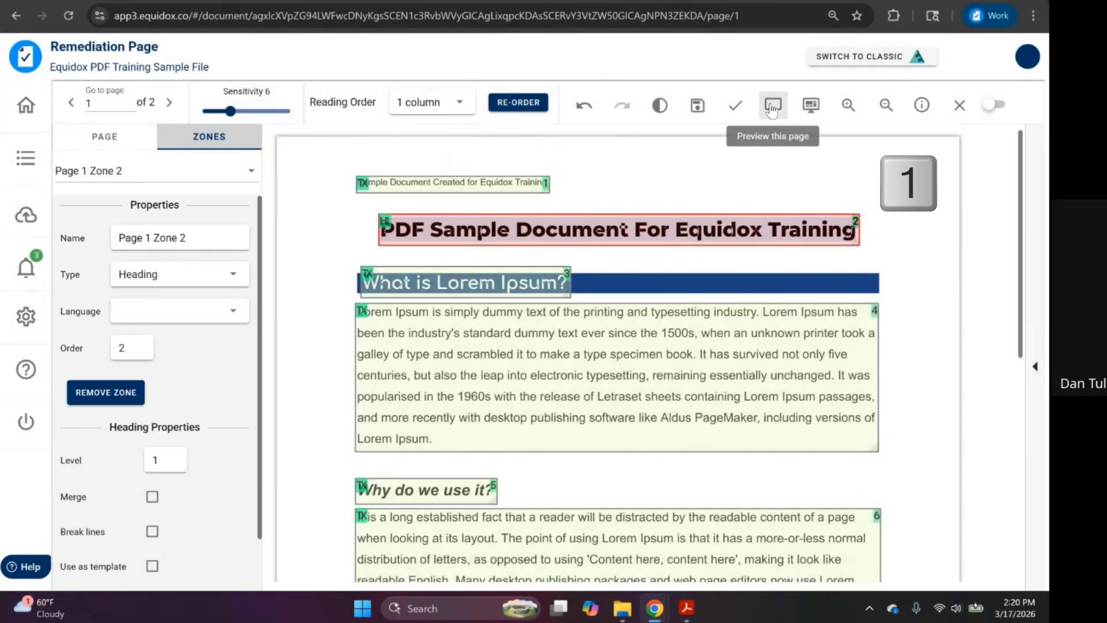
click(772, 107)
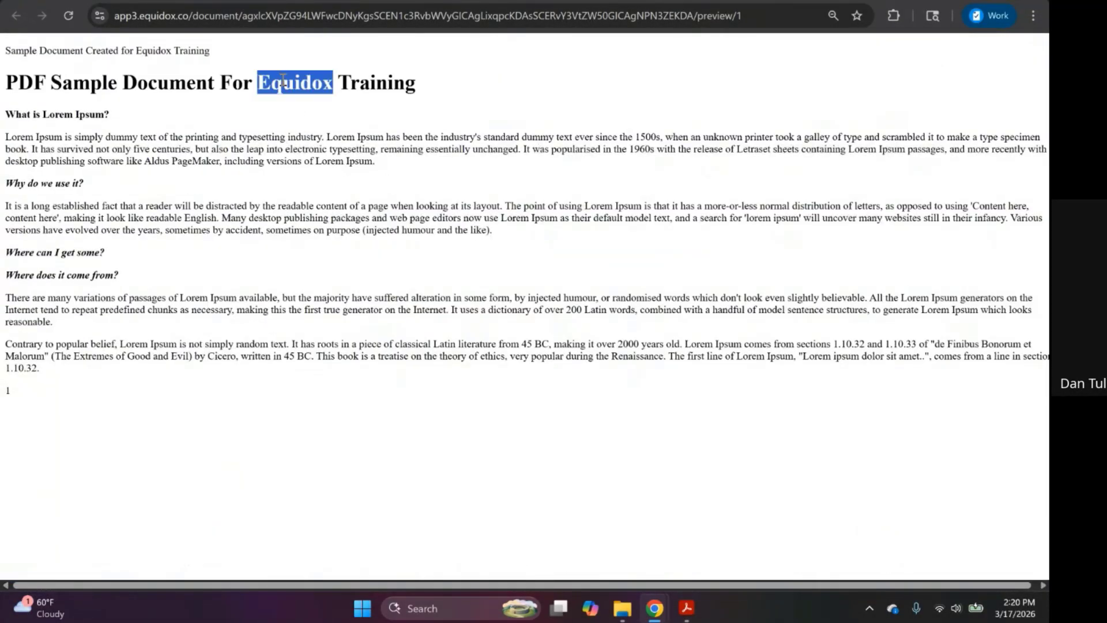
triple_click(282, 82)
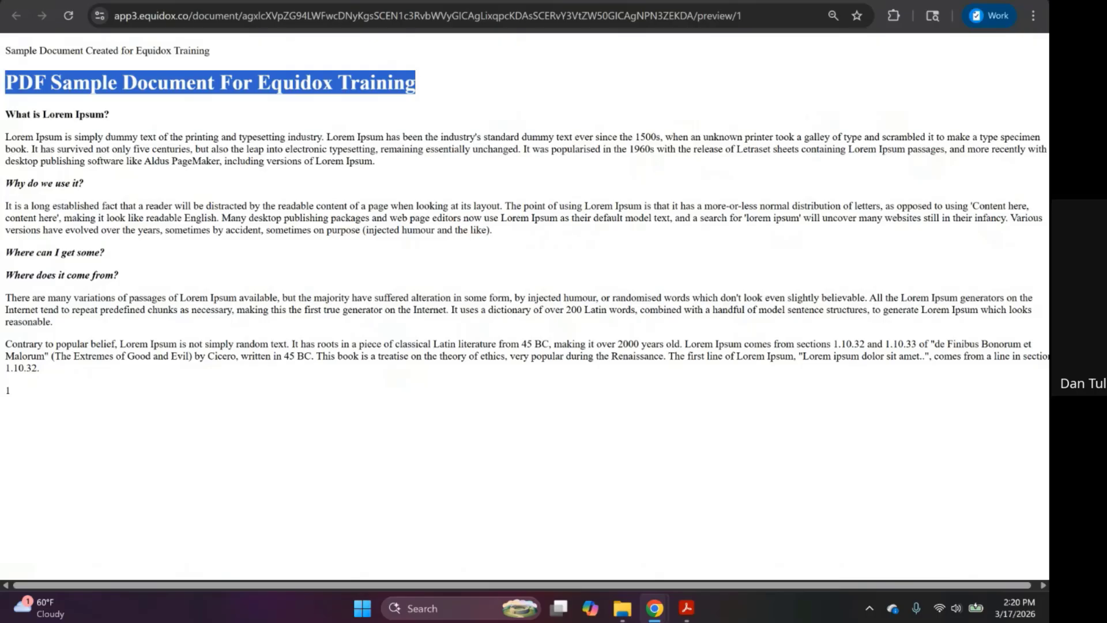
click(145, 1)
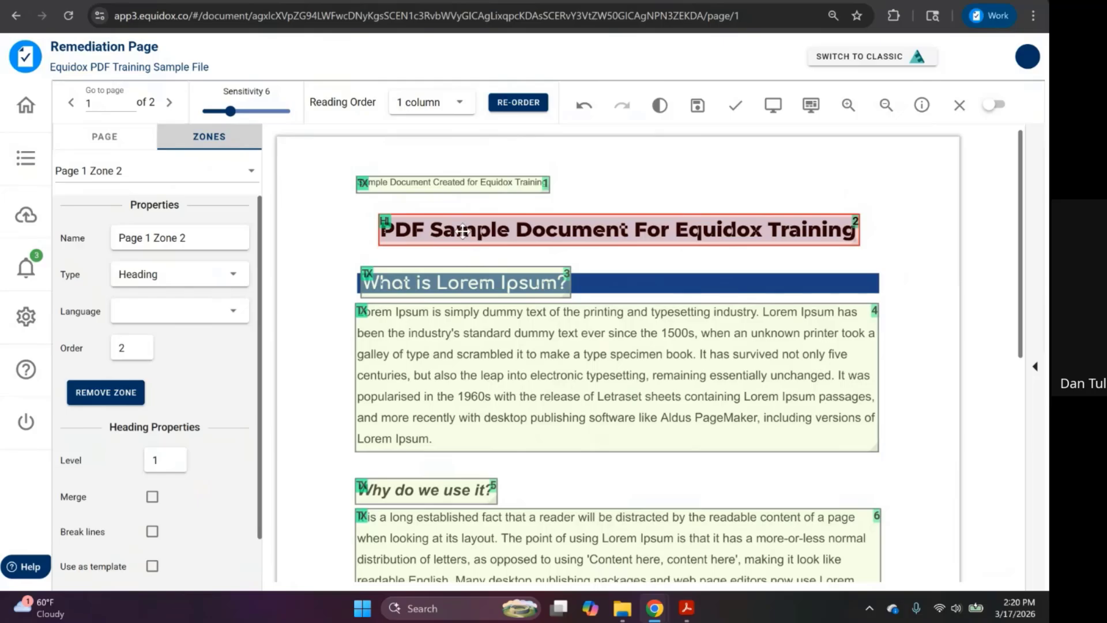
- Tag the "What is Lorem Ipsum?" zone as a level 2 heading
click(458, 283)
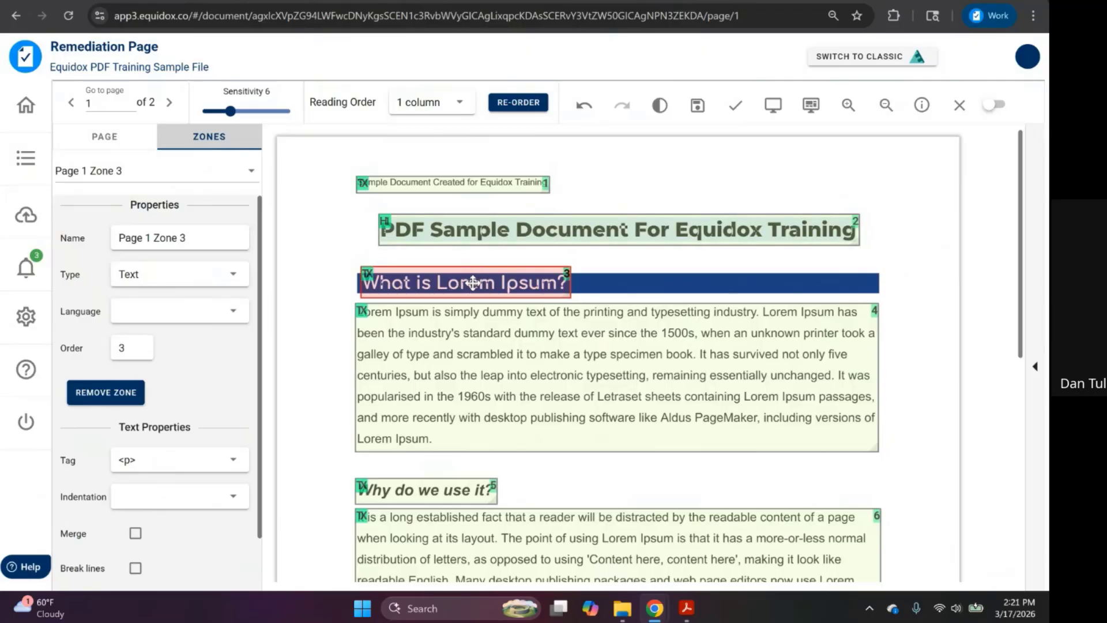
key(2)
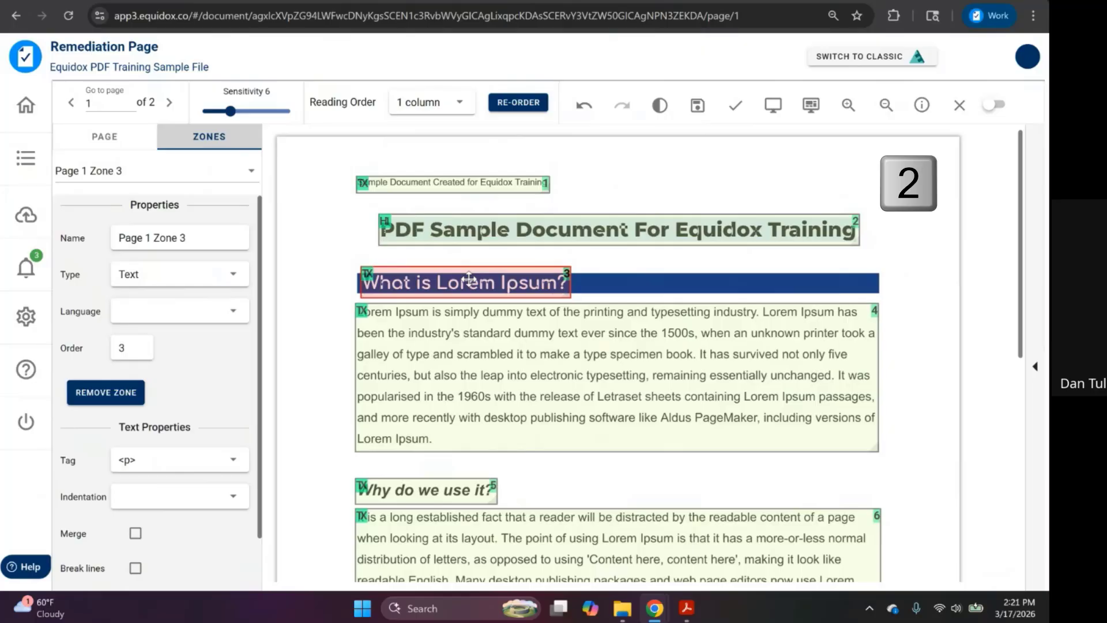
key(2)
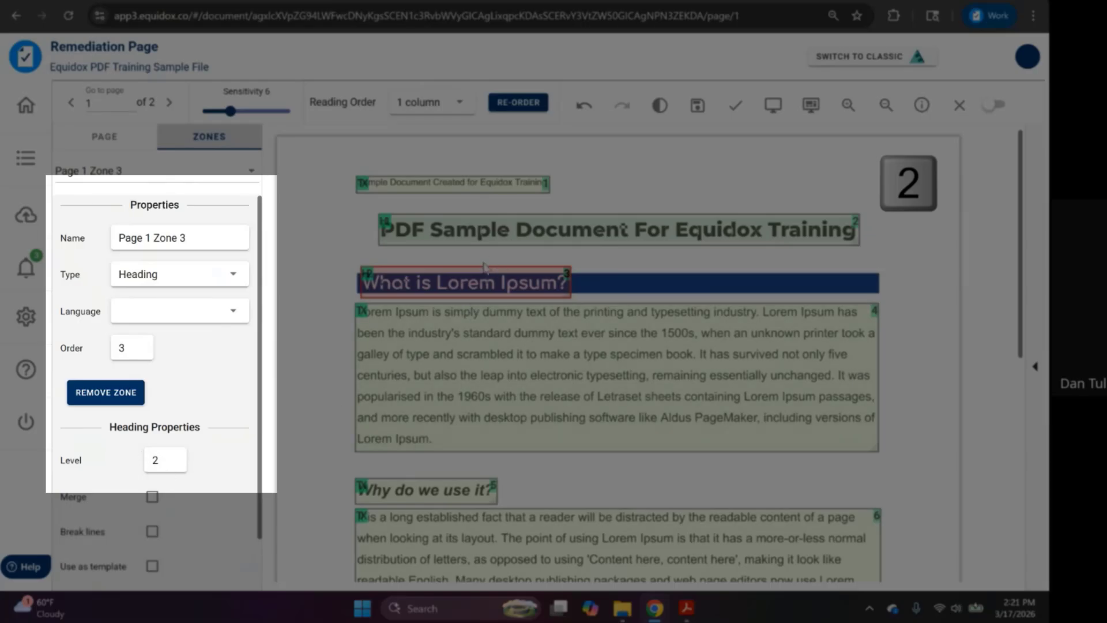
- Examine the "Why do we use it?", "Where can I get some?" and "Where does it come from?" zones to judge their heading level
scroll(467, 282, down, 3)
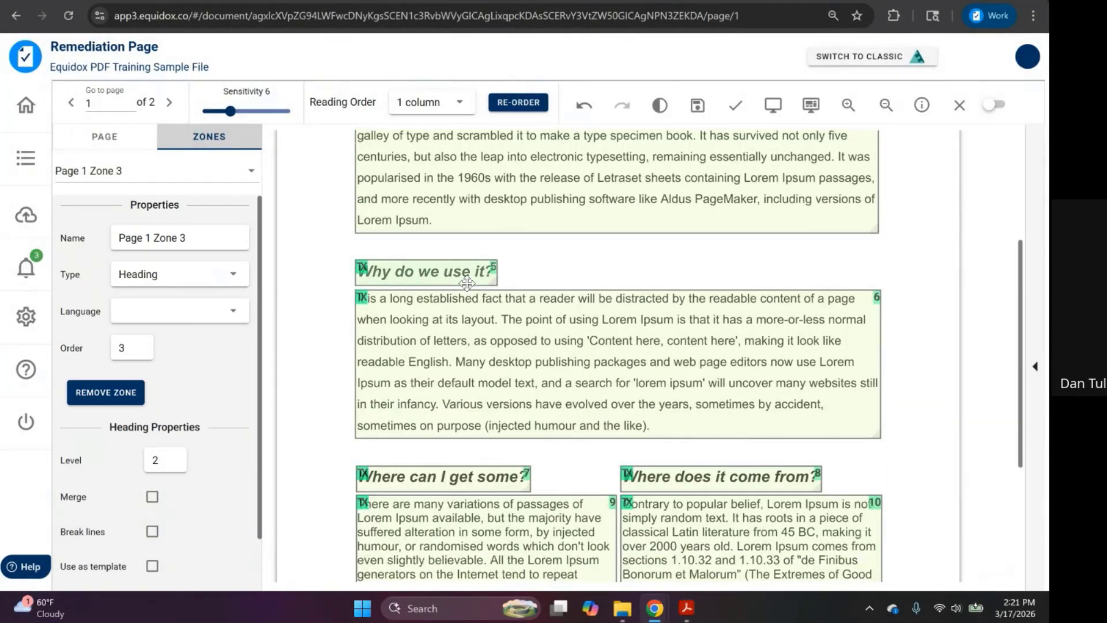
click(456, 279)
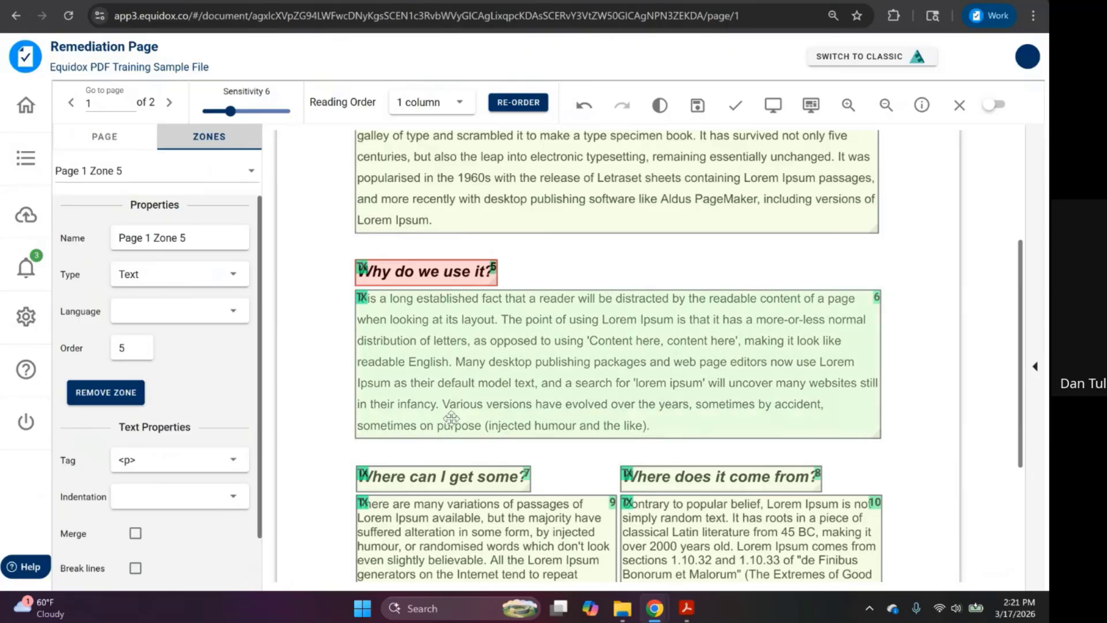
click(454, 477)
click(648, 473)
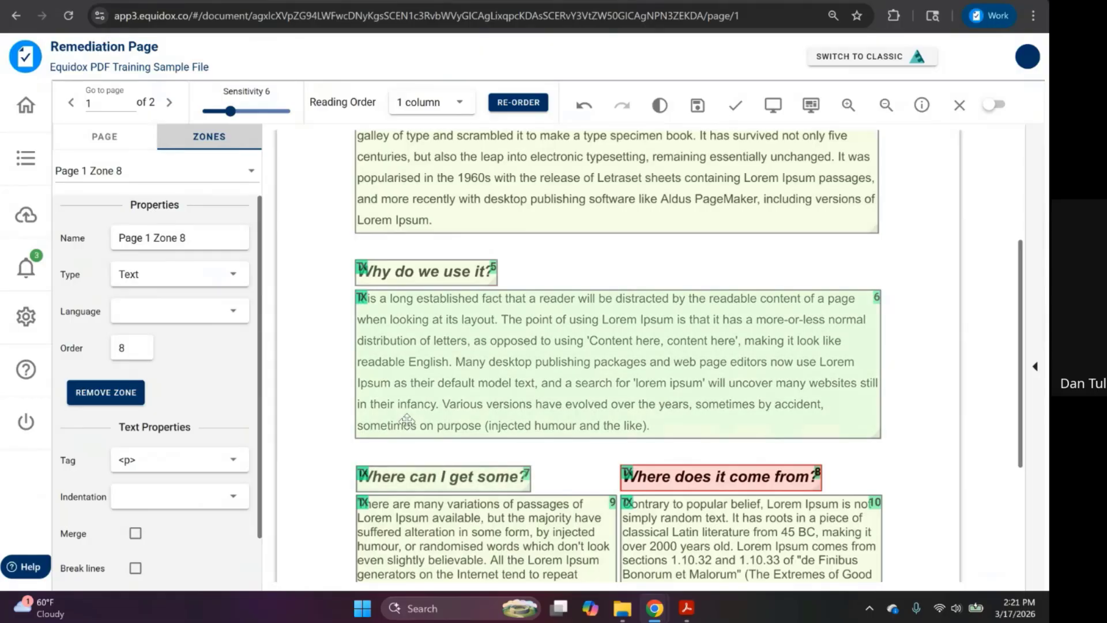
scroll(407, 376, up, 1)
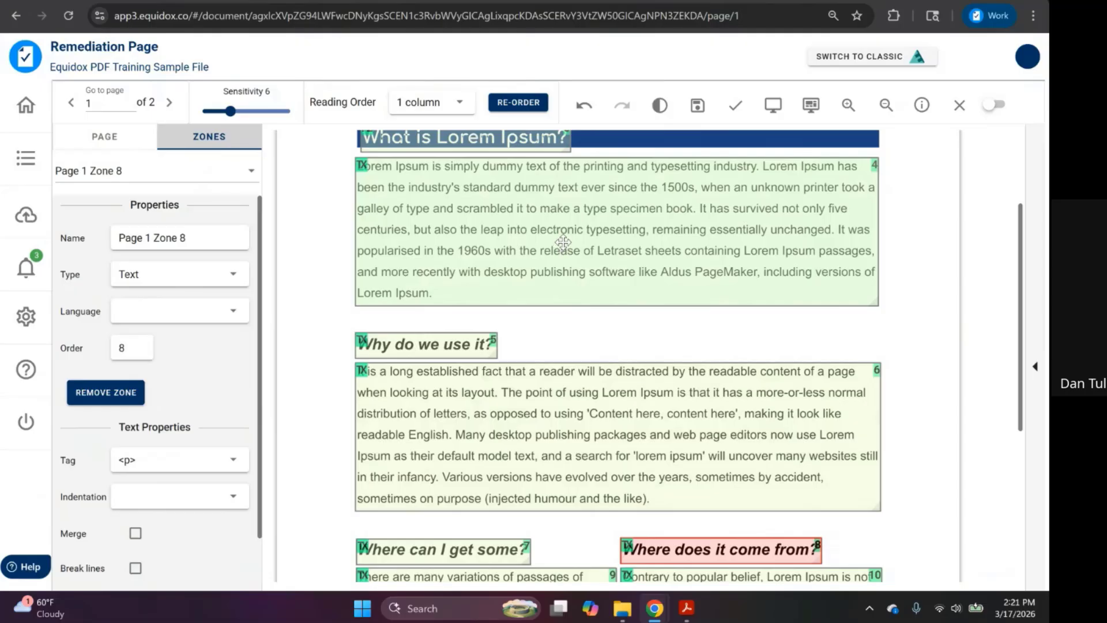
scroll(470, 345, down, 2)
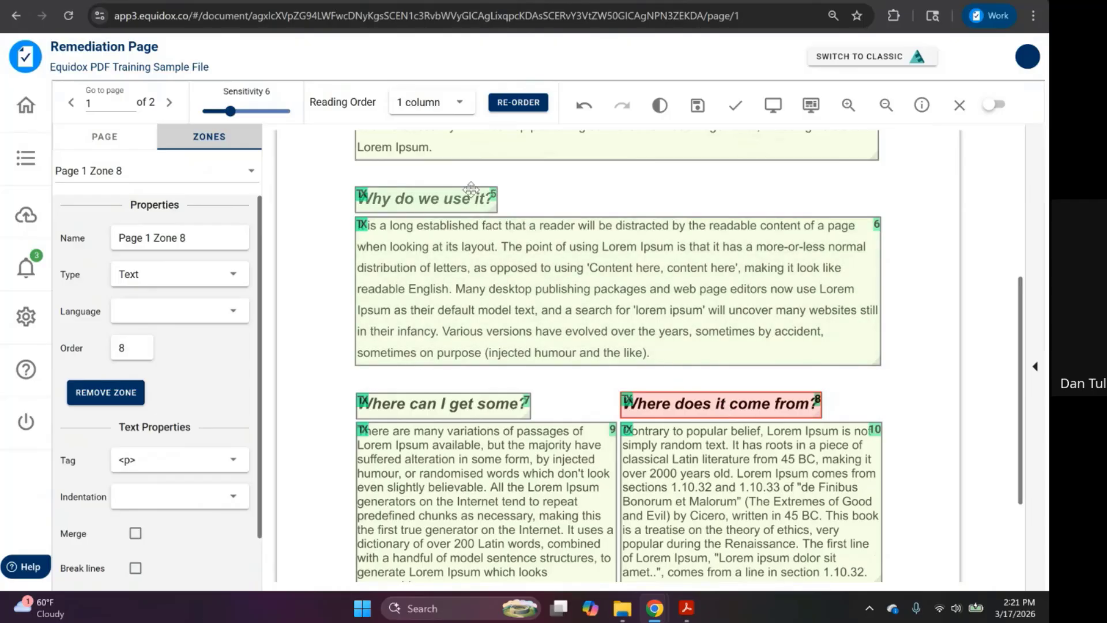
- Tag the "Why do we use it?", "Where can I get some?" and "Where does it come from?" zones as level 3 headings
scroll(689, 392, up, 3)
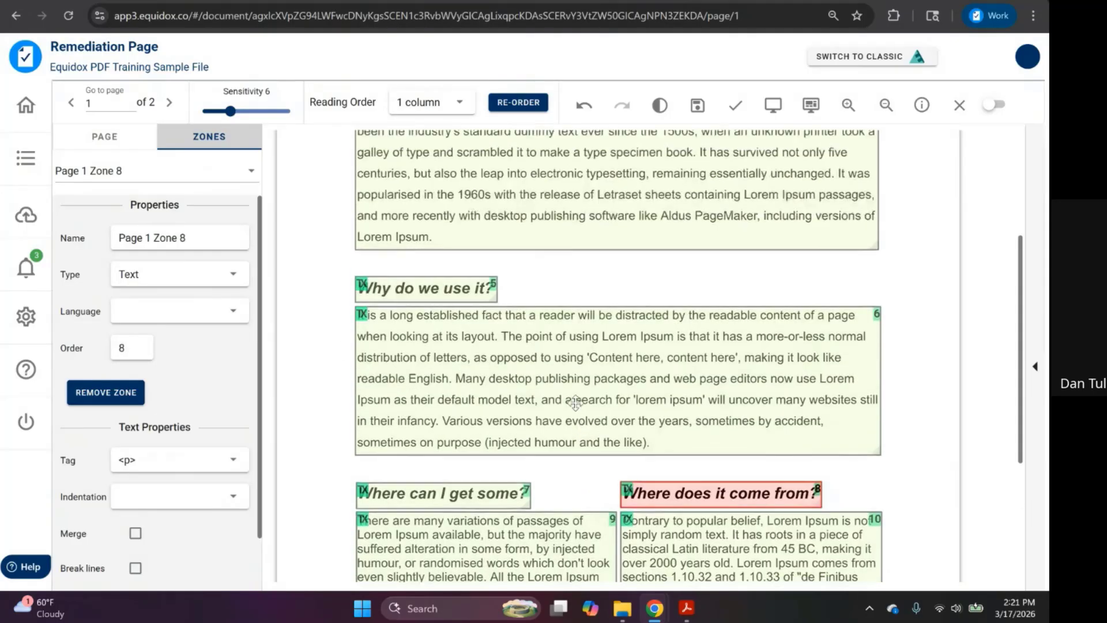
scroll(414, 173, up, 2)
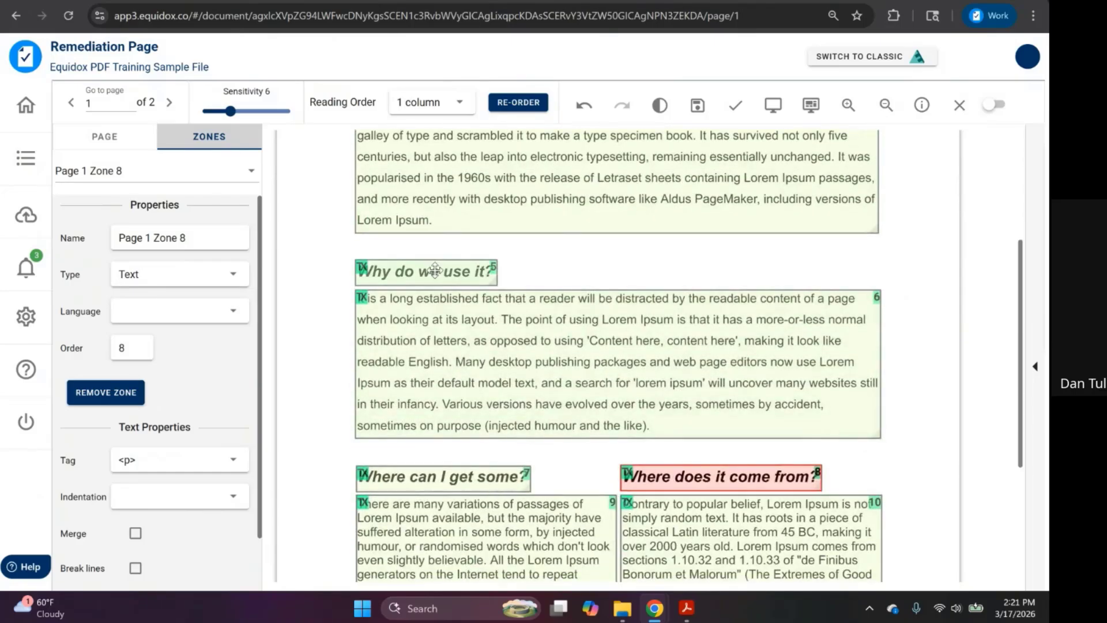
click(430, 270)
key(3)
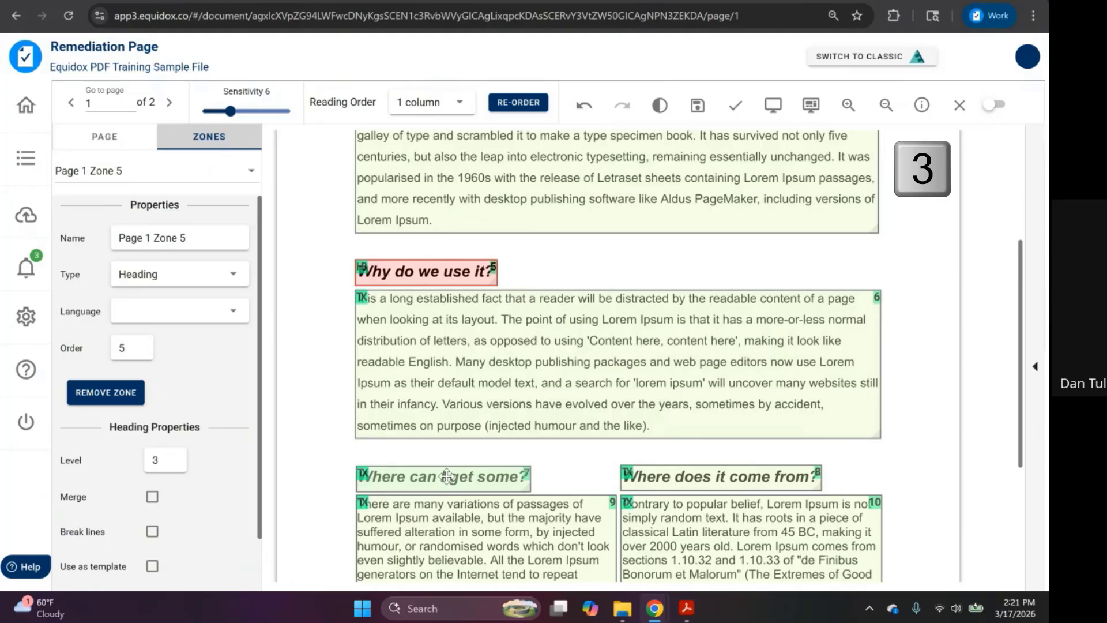
click(448, 477)
key(3)
click(716, 478)
key(3)
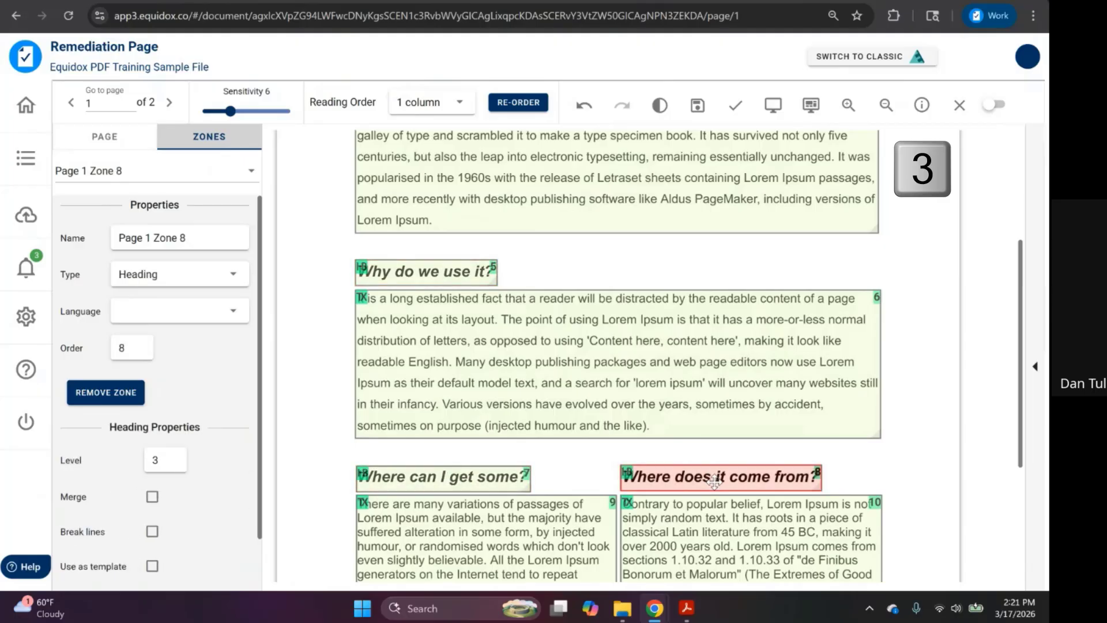
- Preview page 1 and check the level 2 and level 3 headings in the output
click(773, 115)
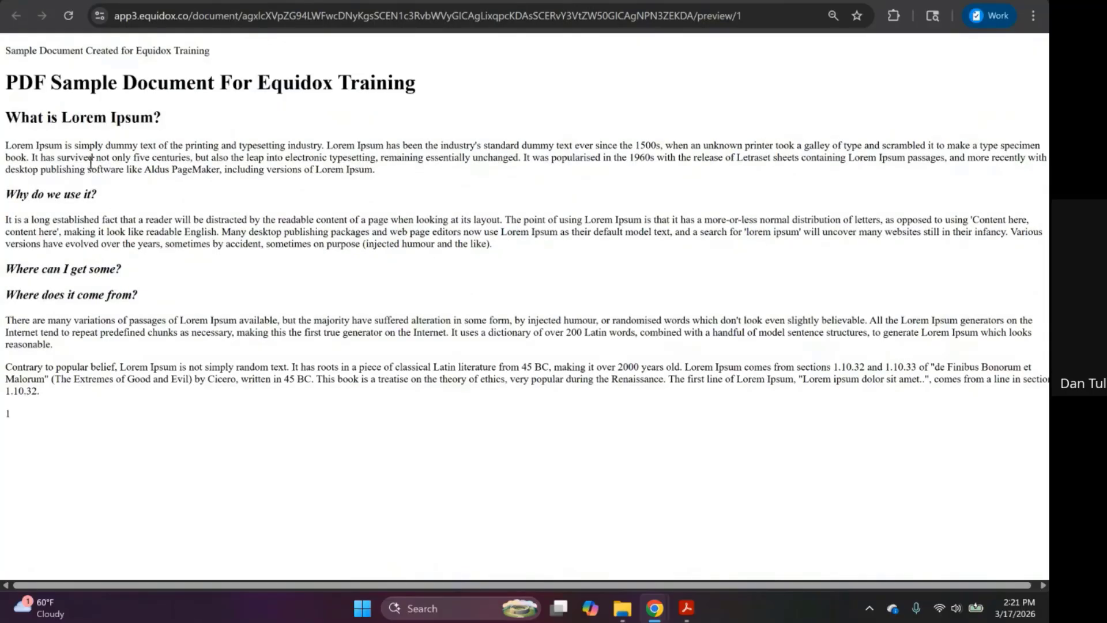
triple_click(91, 118)
double_click(71, 194)
triple_click(71, 194)
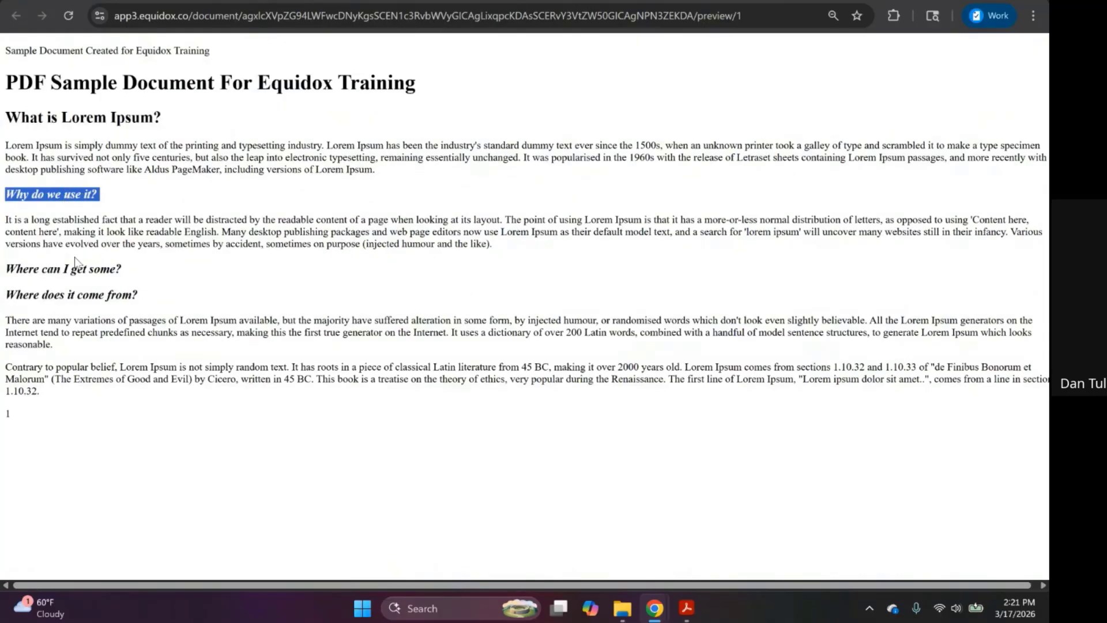
triple_click(78, 269)
triple_click(80, 302)
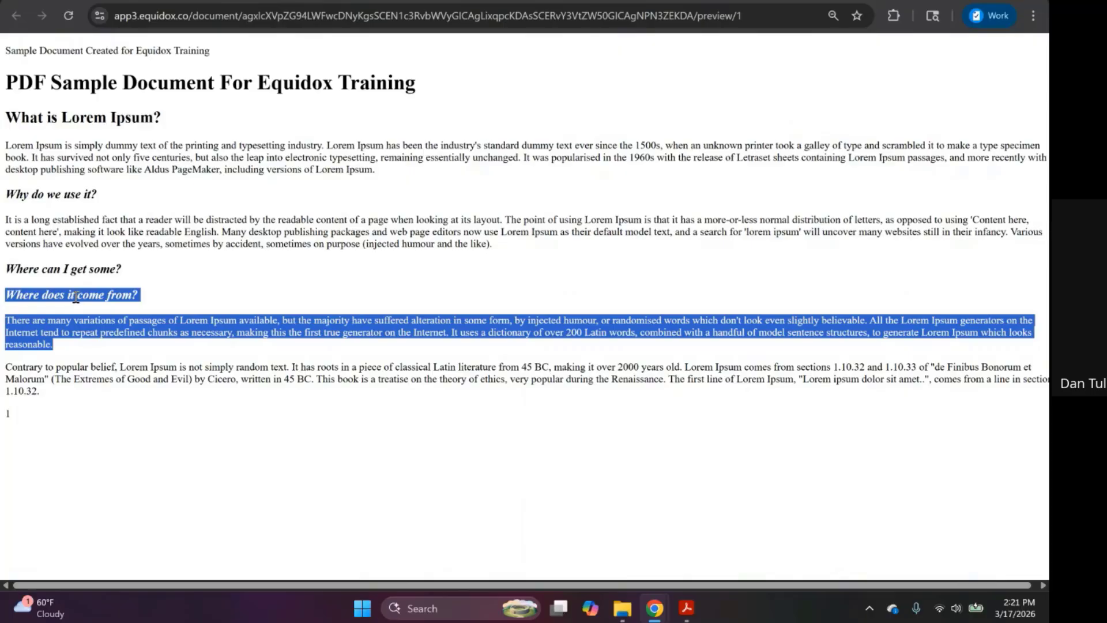
triple_click(75, 296)
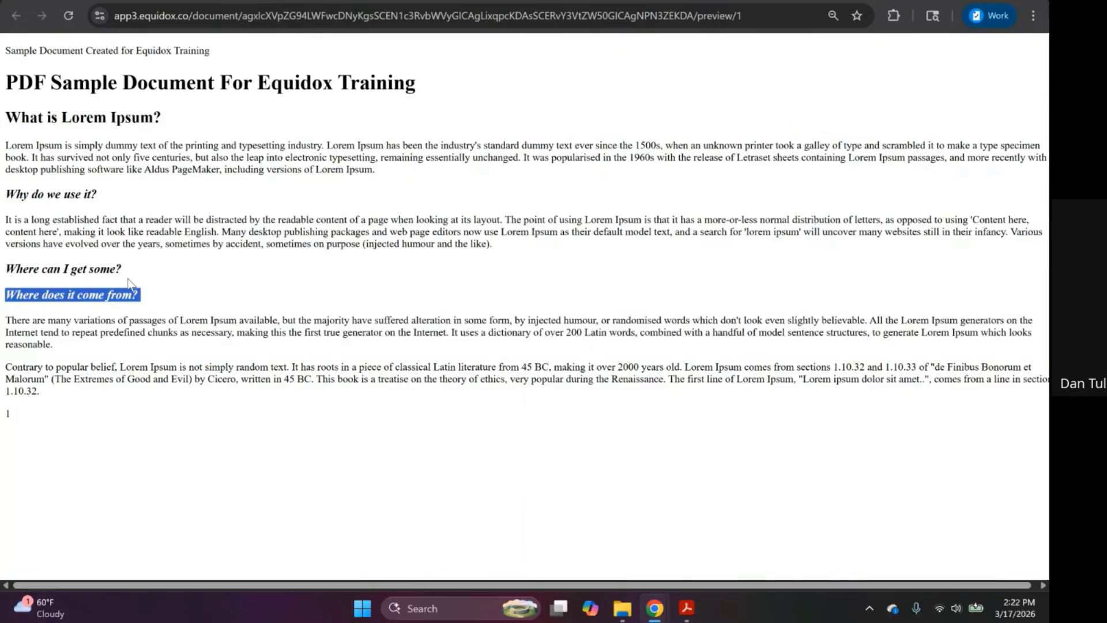
triple_click(106, 115)
click(118, 146)
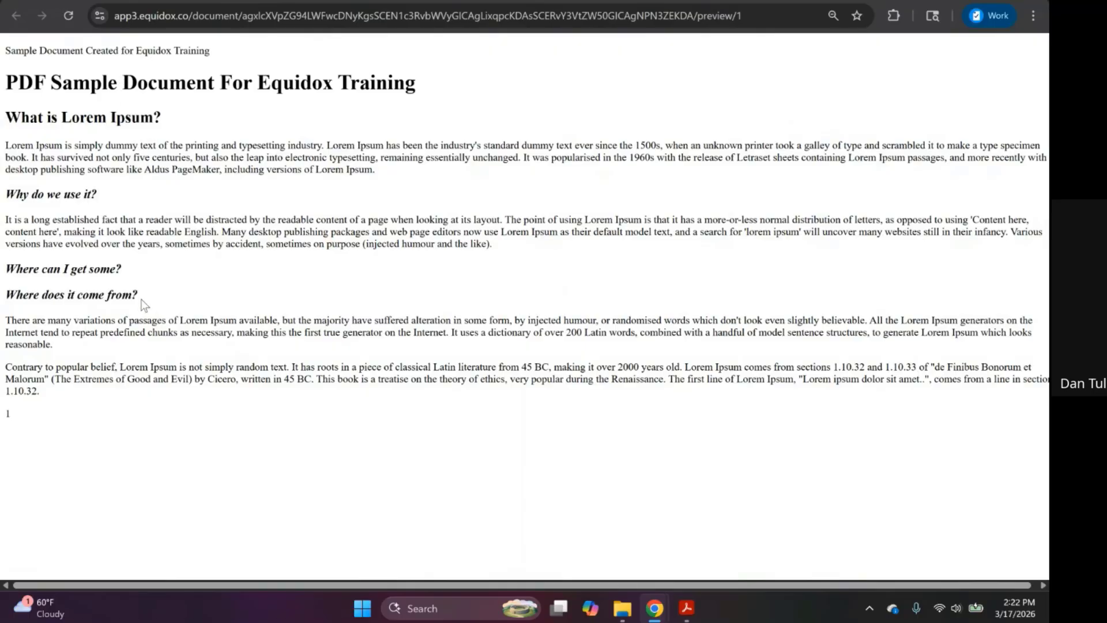
- Examine in the preview where "Where can I get some?" and "Where does it come from?" fall relative to their paragraphs
drag(138, 295, 4, 267)
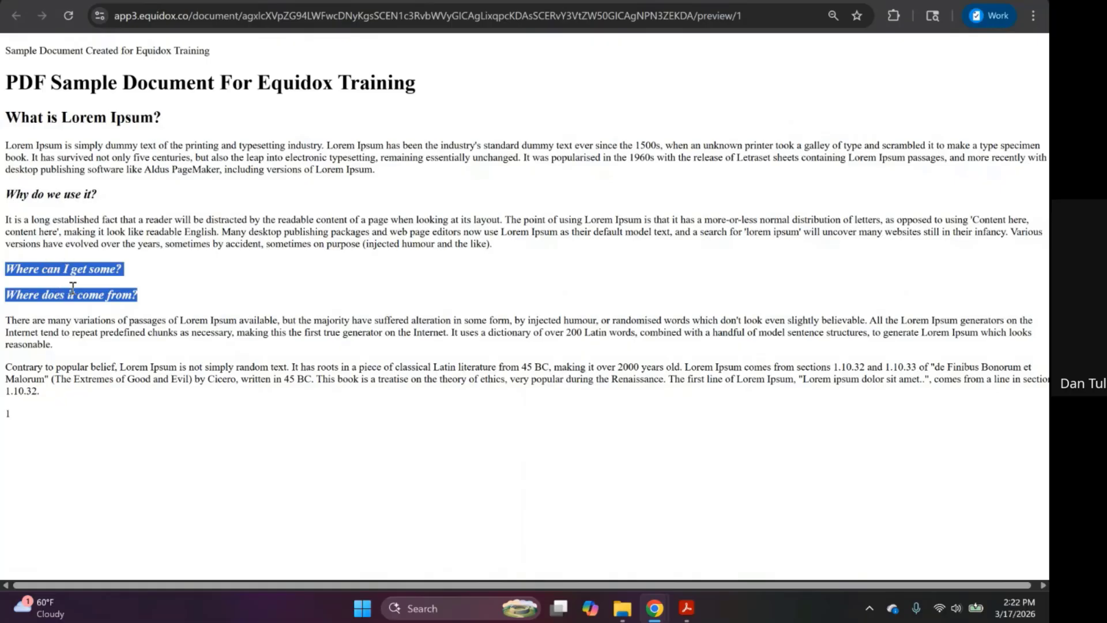
triple_click(165, 84)
triple_click(146, 118)
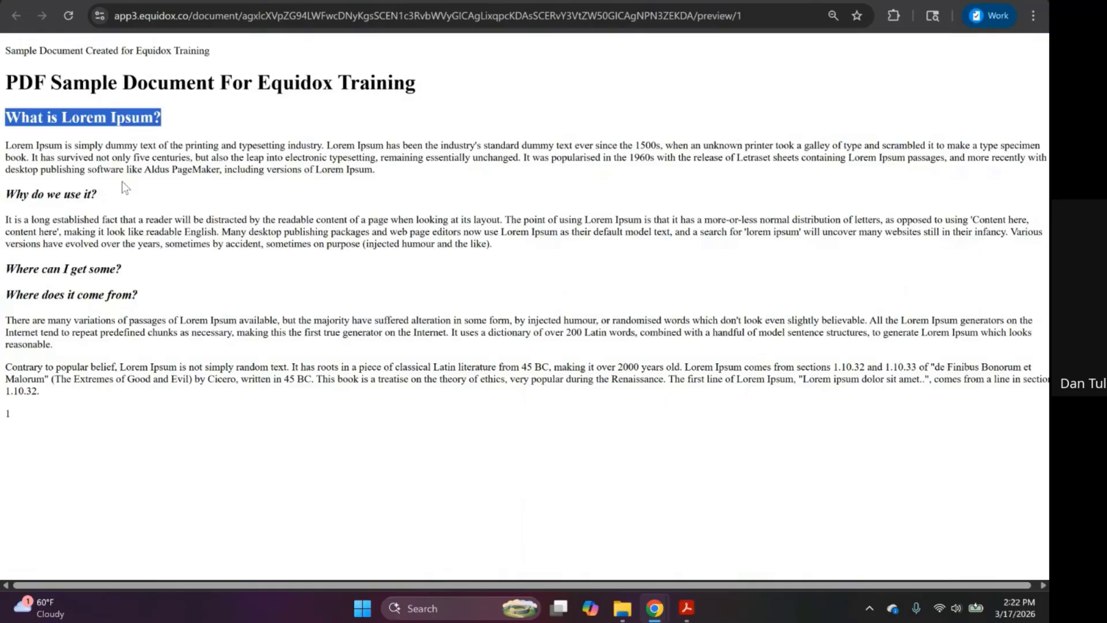
triple_click(85, 275)
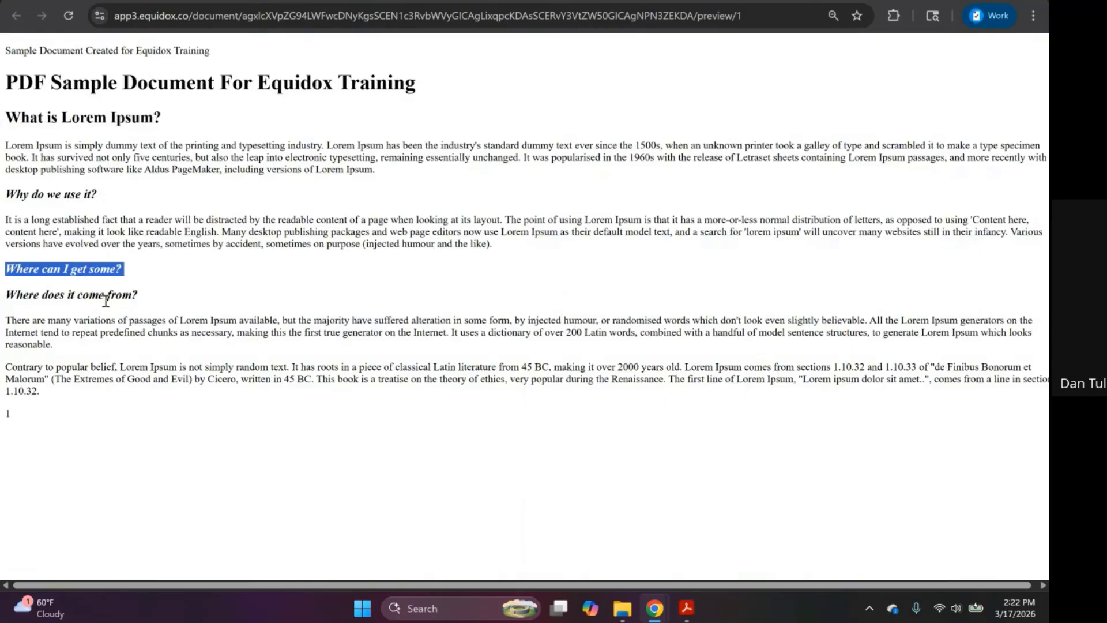
triple_click(97, 295)
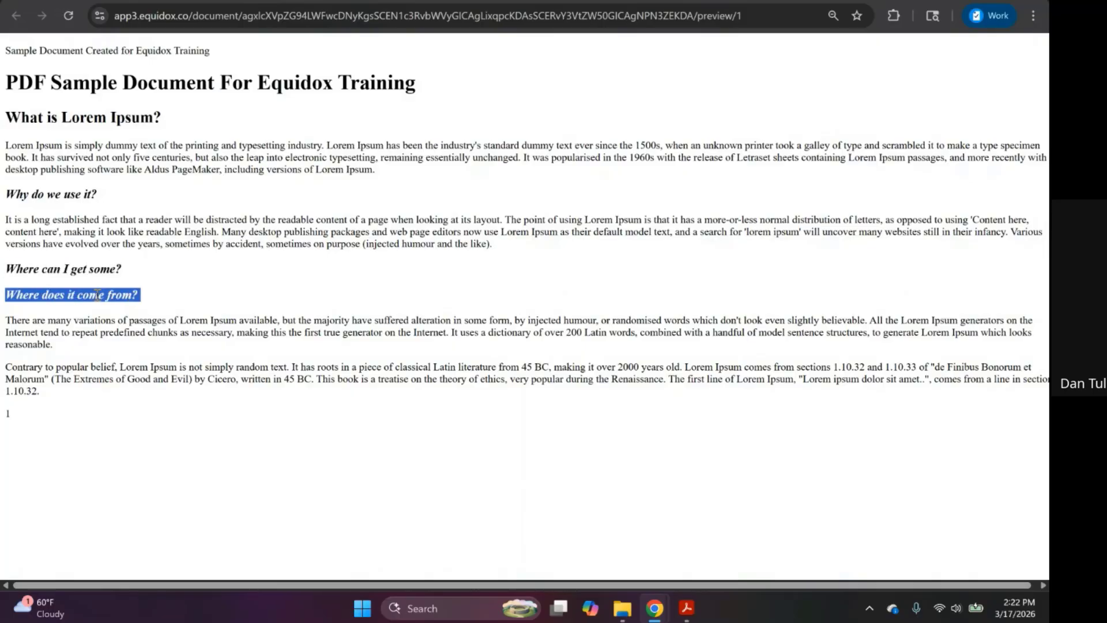
triple_click(41, 274)
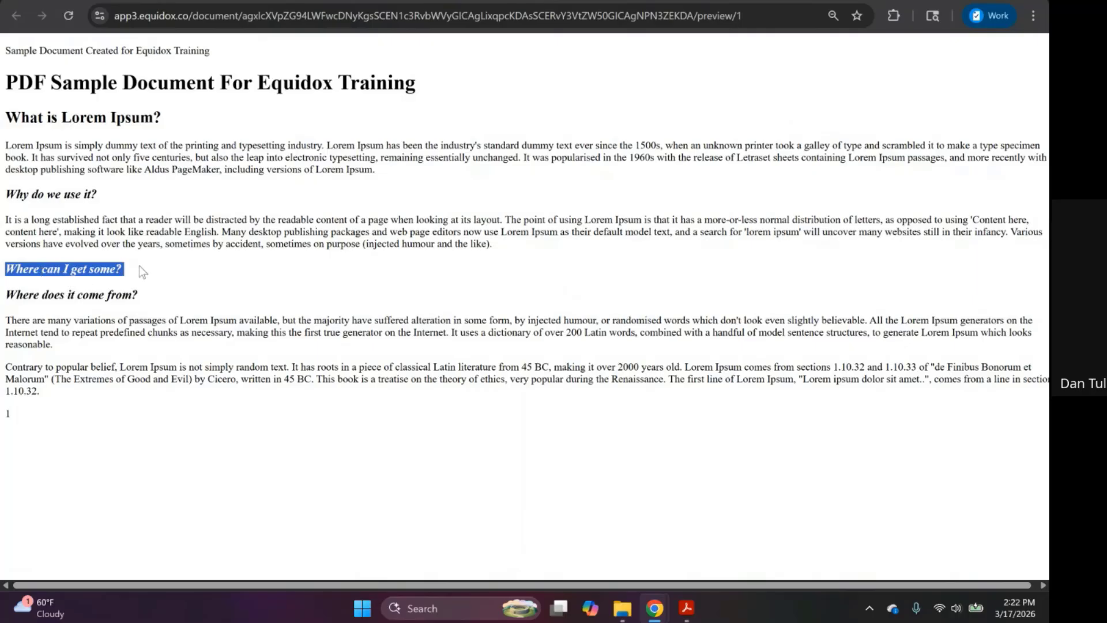
click(73, 300)
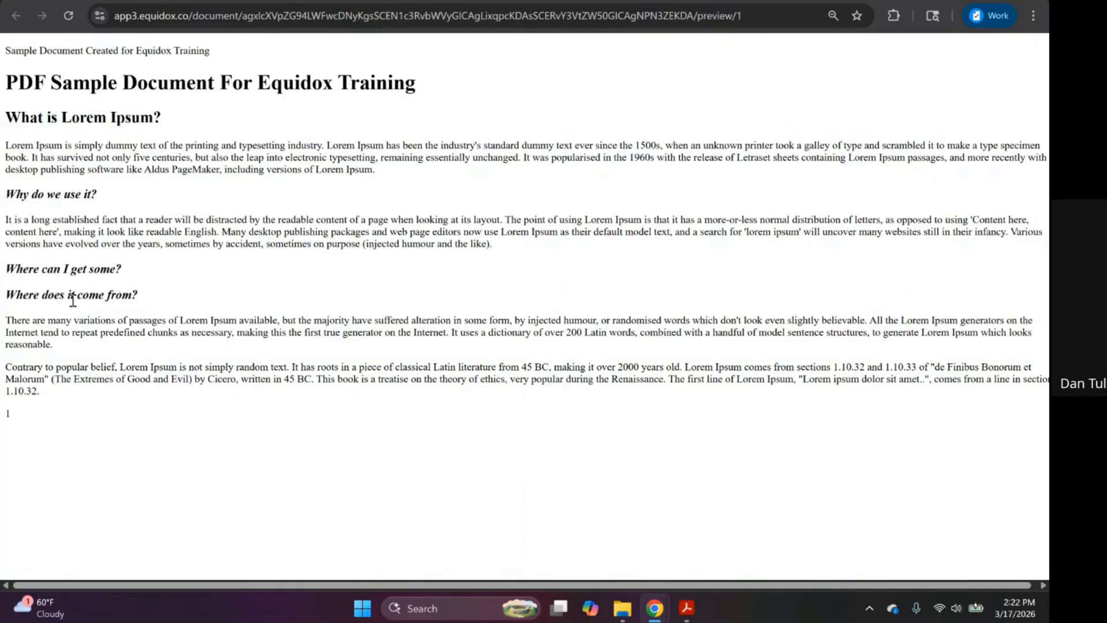
- Return from the preview to the remediation page and trace the reading order of page 1's zones 1 through 6
click(104, 1)
scroll(413, 257, up, 4)
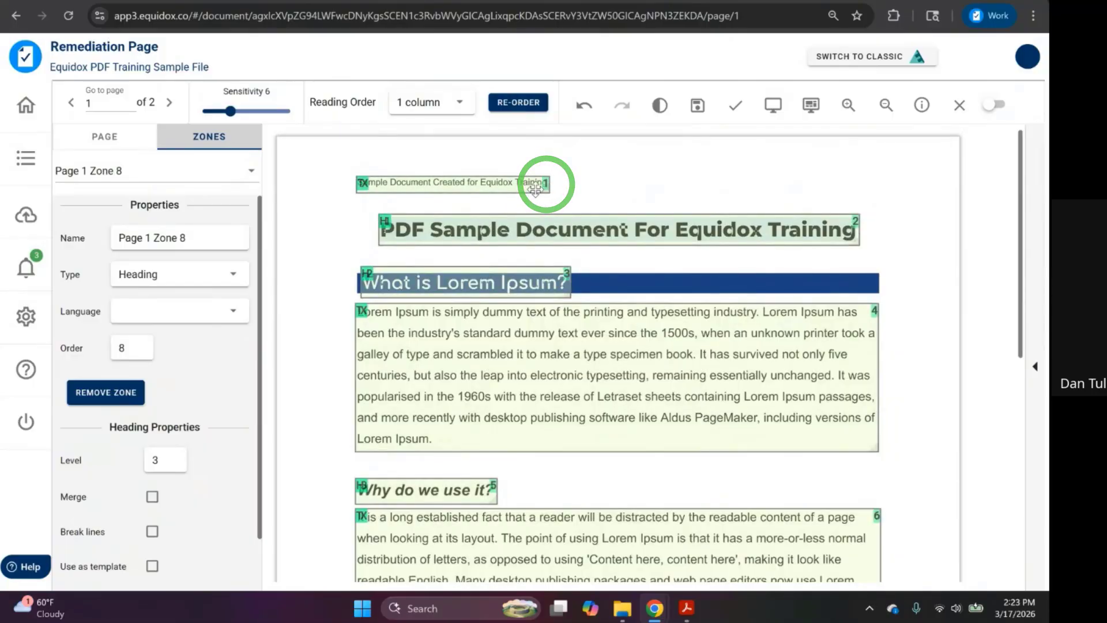
click(533, 186)
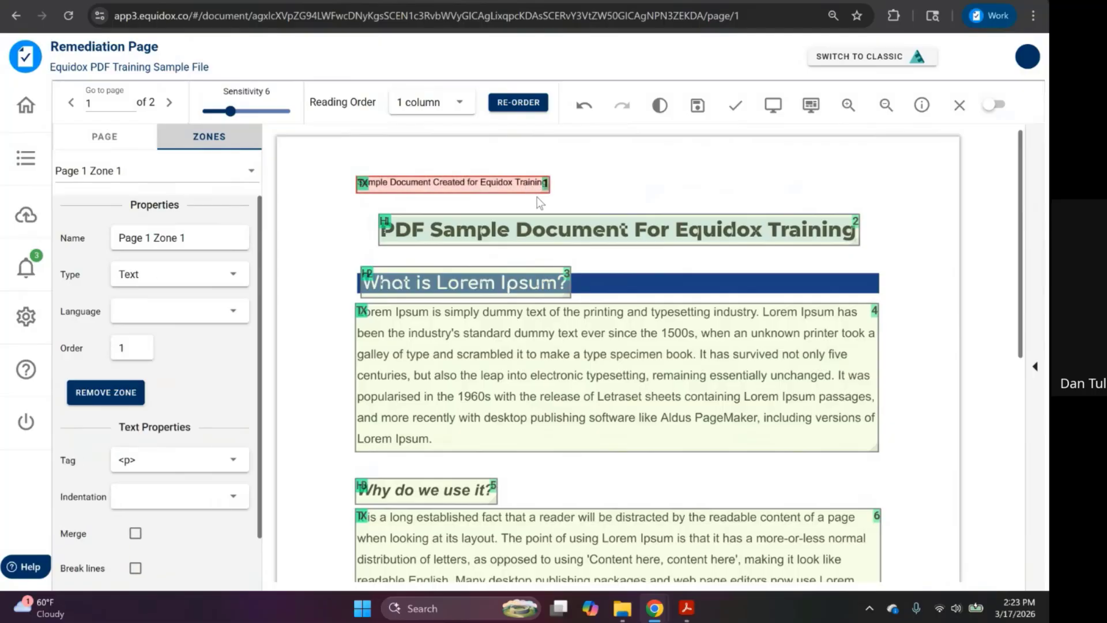
click(751, 228)
click(541, 293)
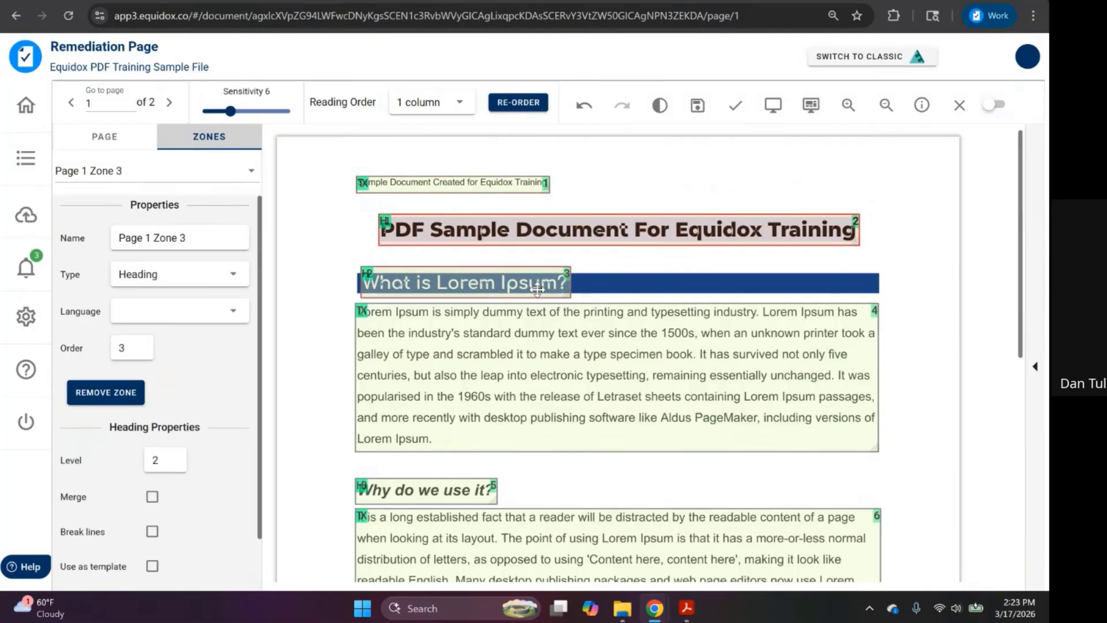
click(786, 349)
scroll(783, 348, down, 4)
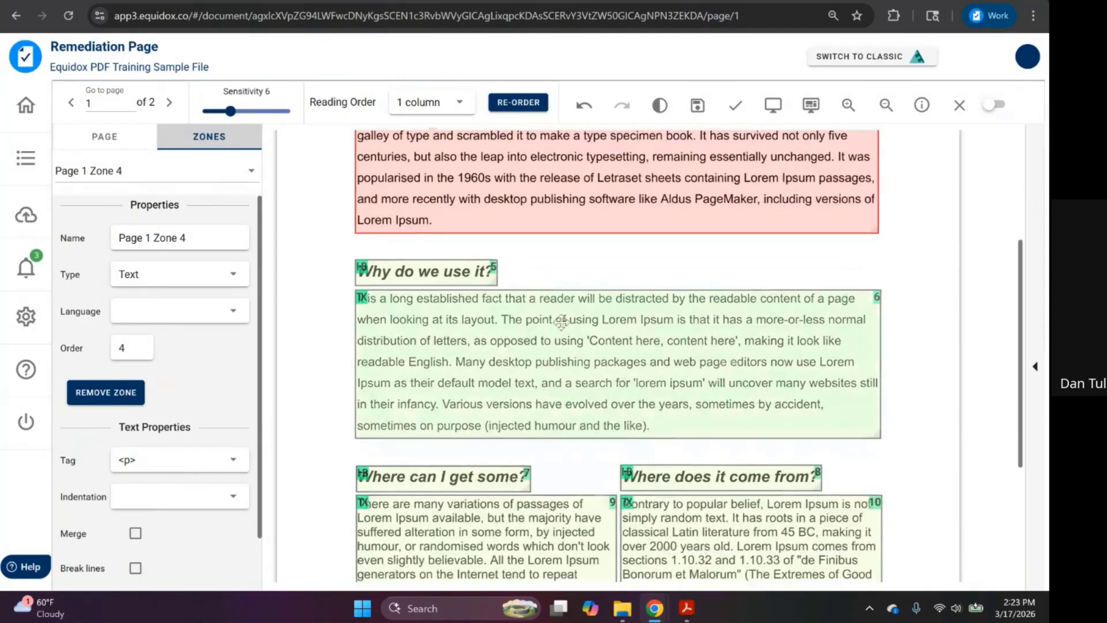
click(486, 278)
click(484, 331)
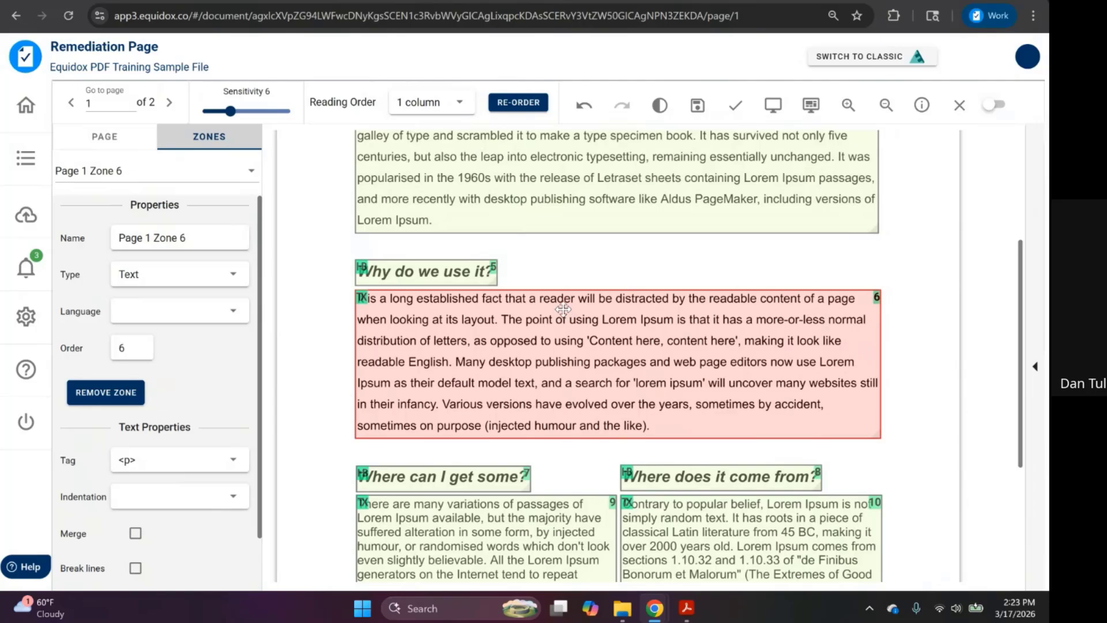
- Trace the reading order of the heading and paragraph zones in page 1's two-column section
scroll(565, 312, down, 4)
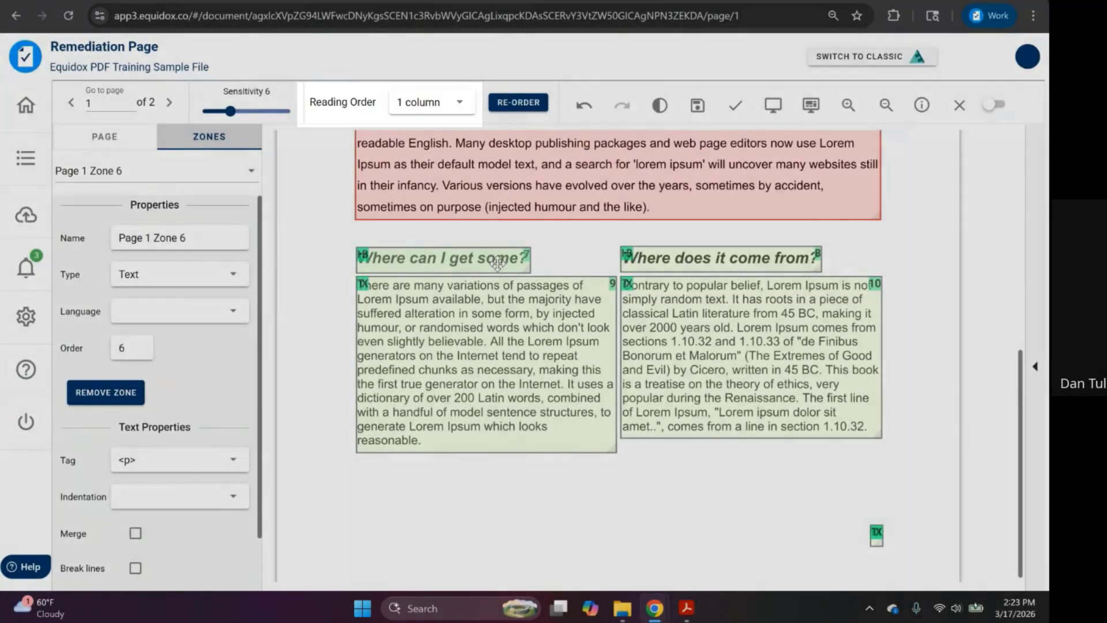
click(497, 263)
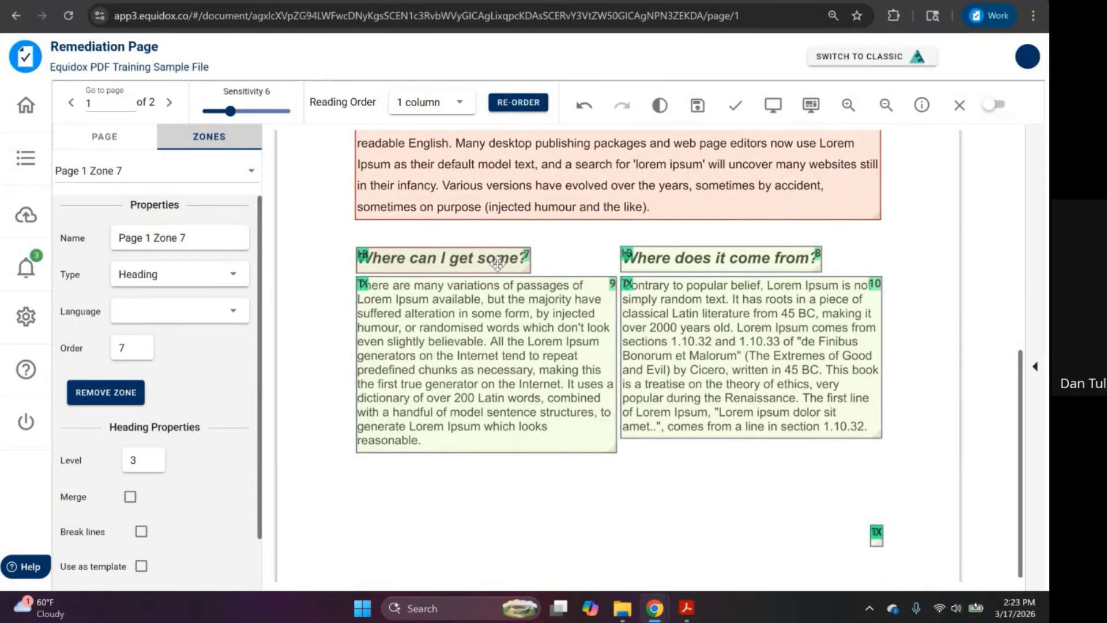
click(717, 255)
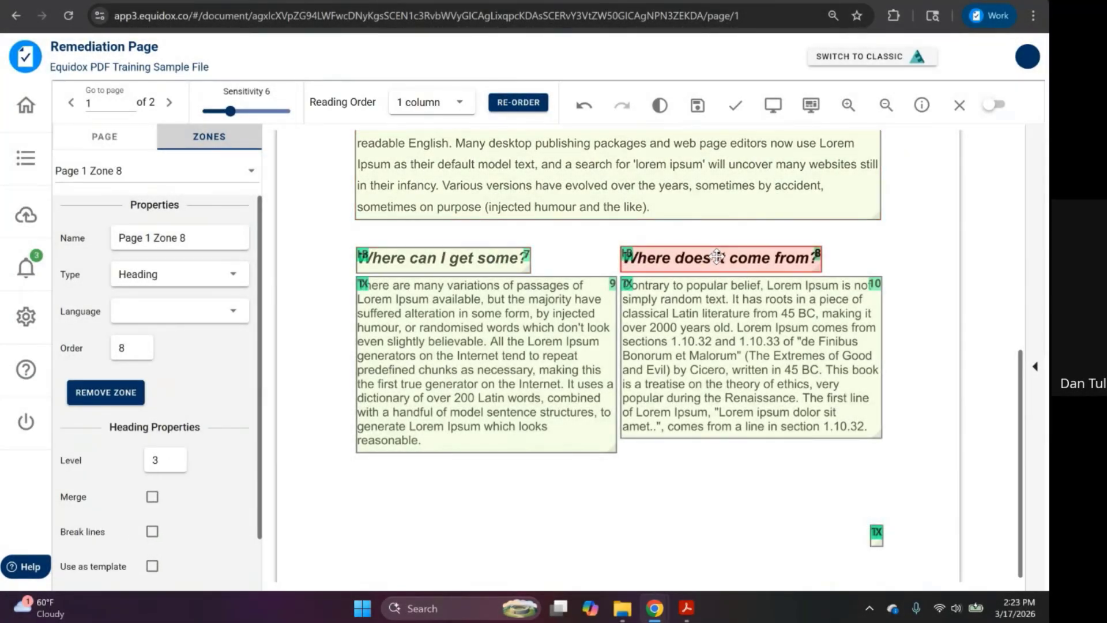
click(539, 367)
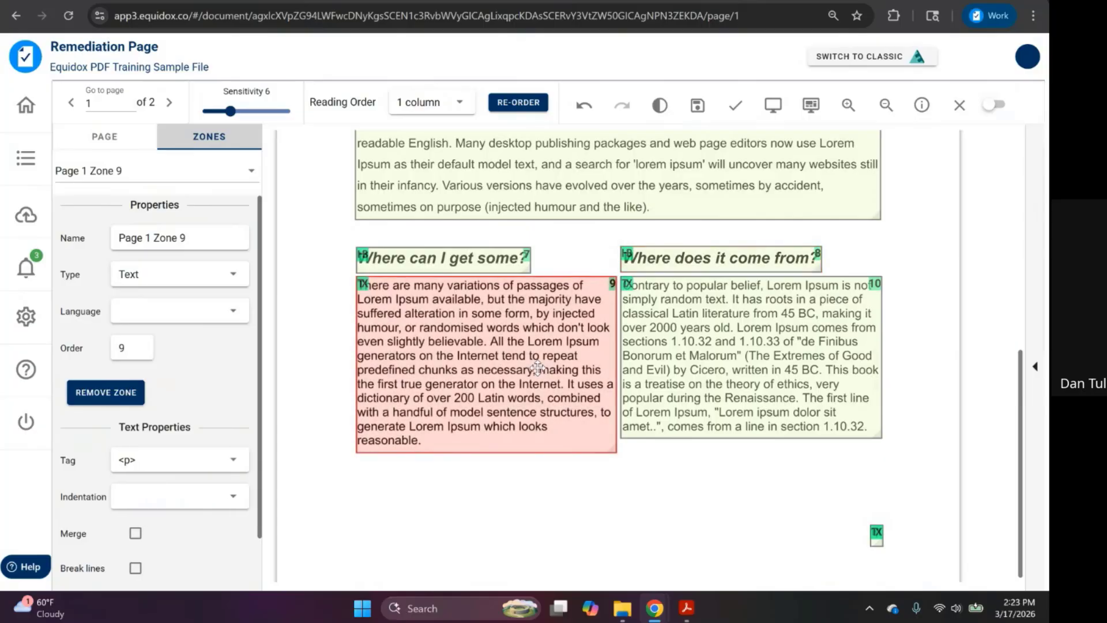
click(810, 356)
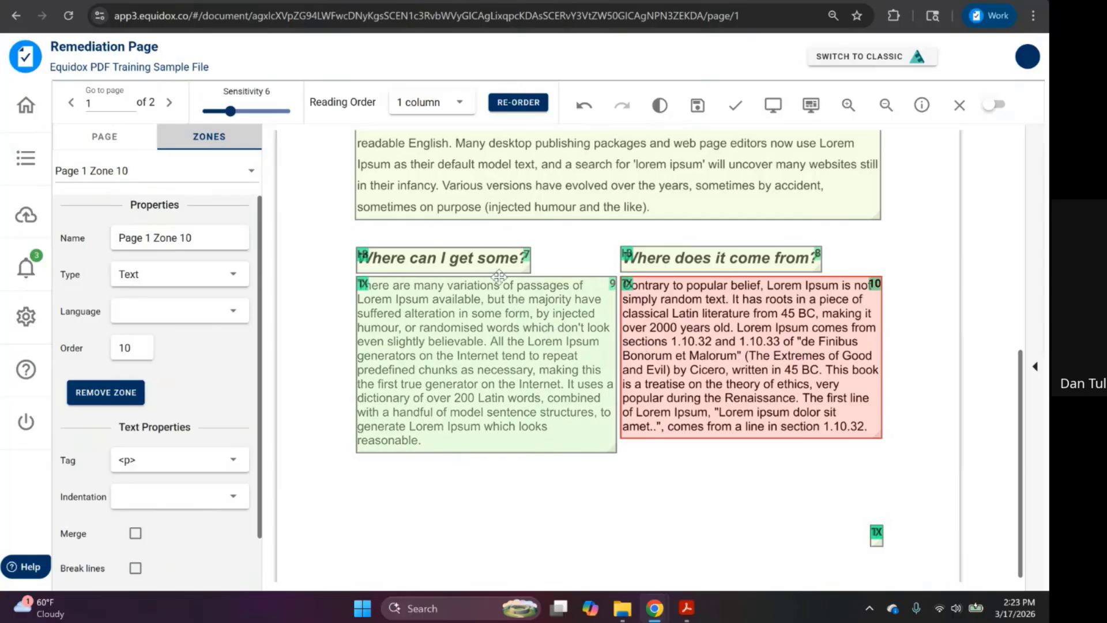
click(474, 325)
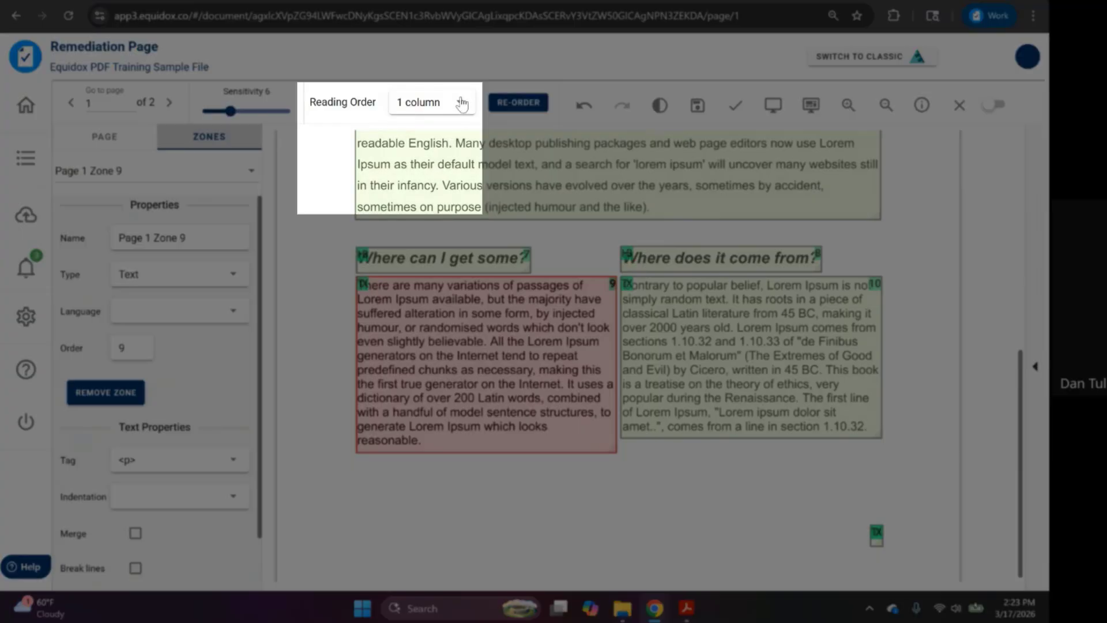
- Set page 1's reading order to 2 columns and re-order its zones
click(460, 104)
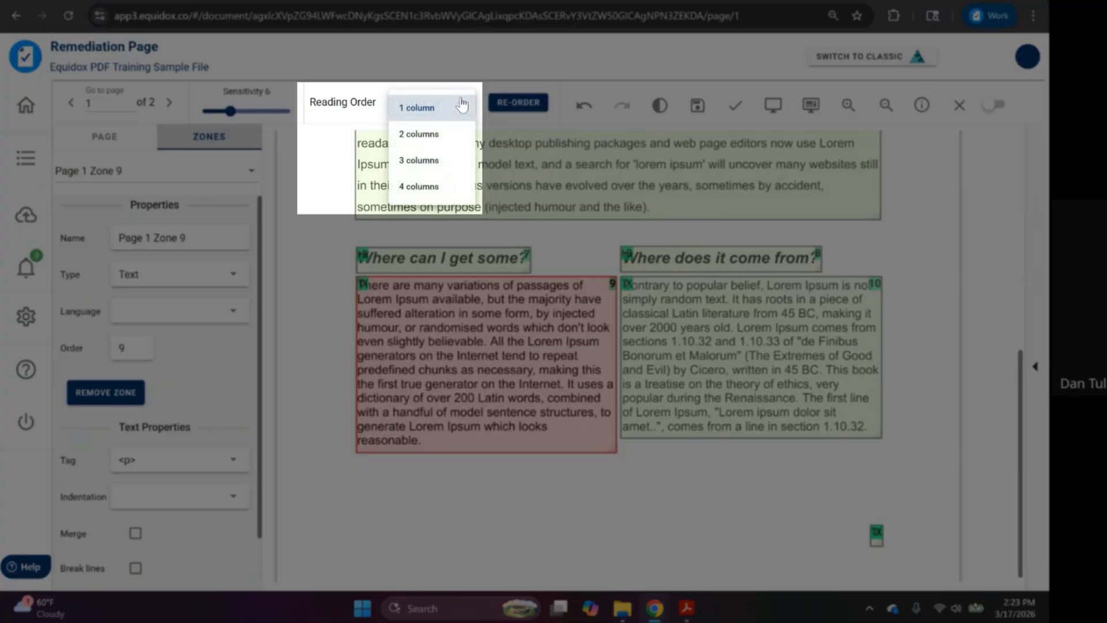
click(439, 139)
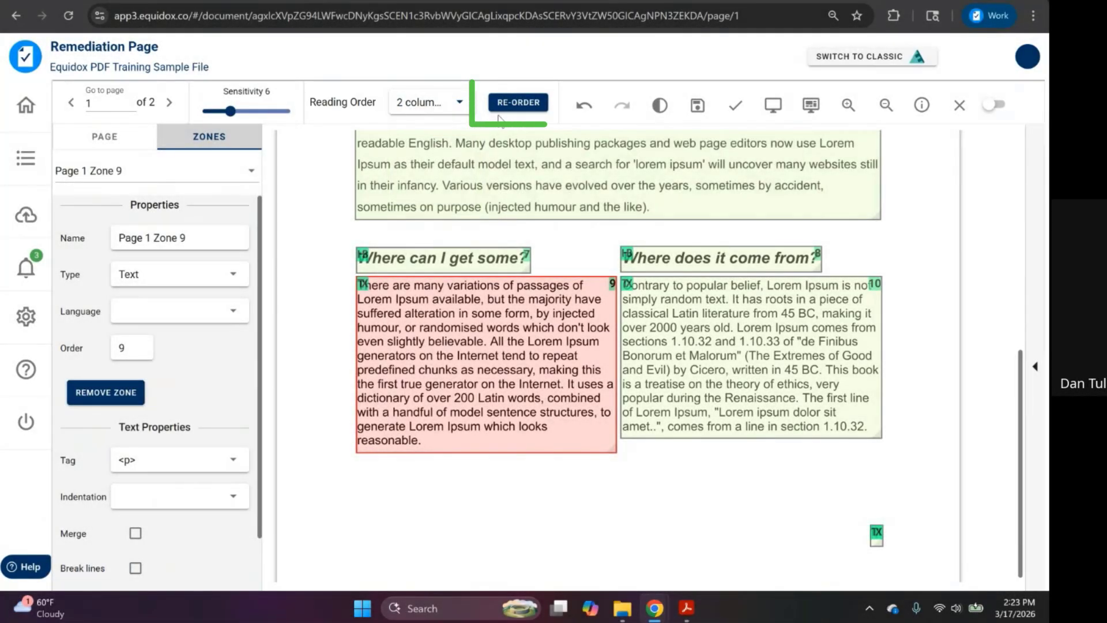
click(513, 108)
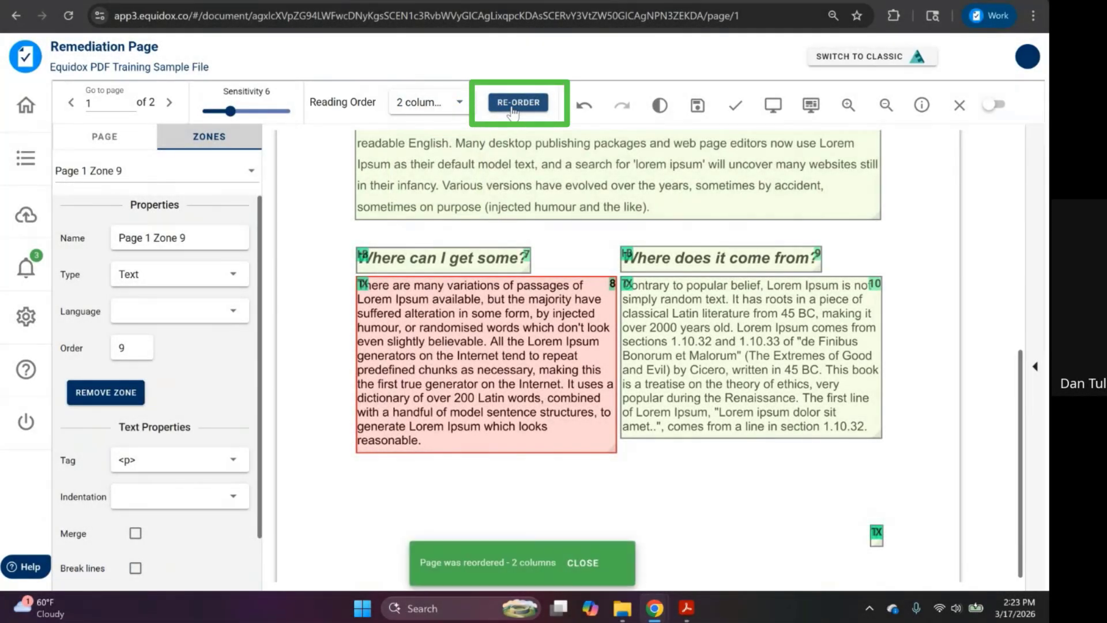
- Preview page 1 to check that each two-column heading precedes its own paragraph, and return to the start of the page's zones
click(773, 104)
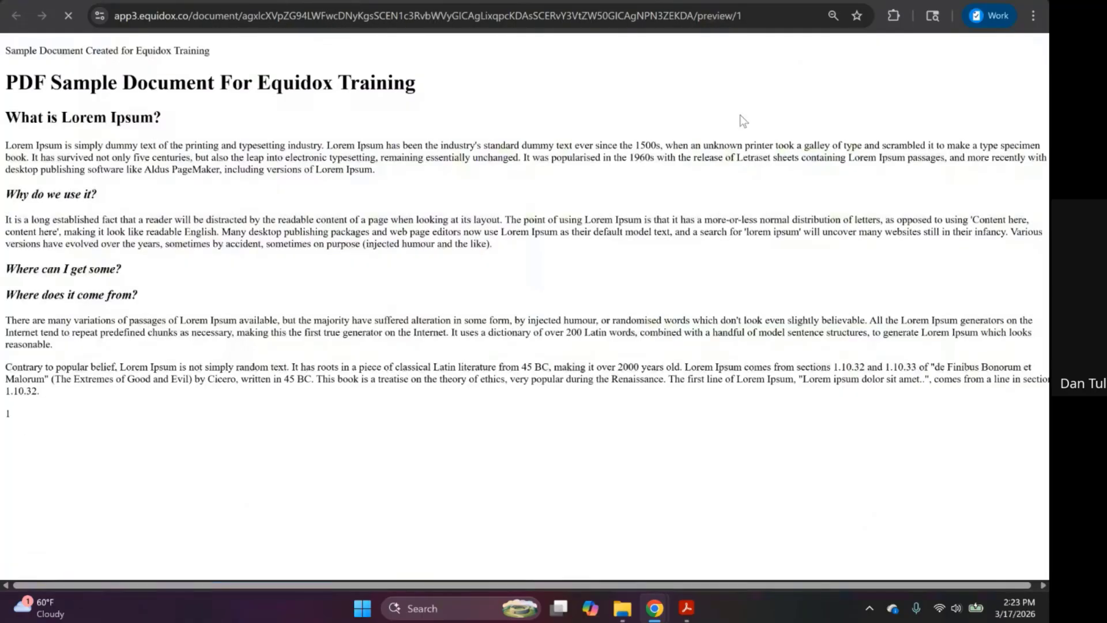
double_click(85, 306)
triple_click(86, 304)
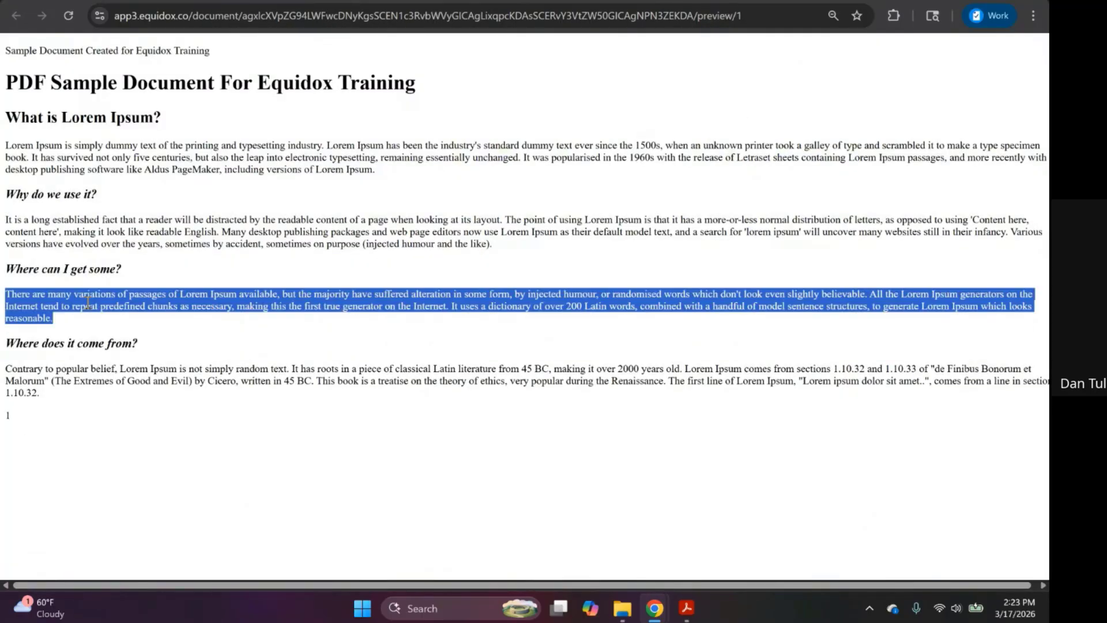
triple_click(77, 269)
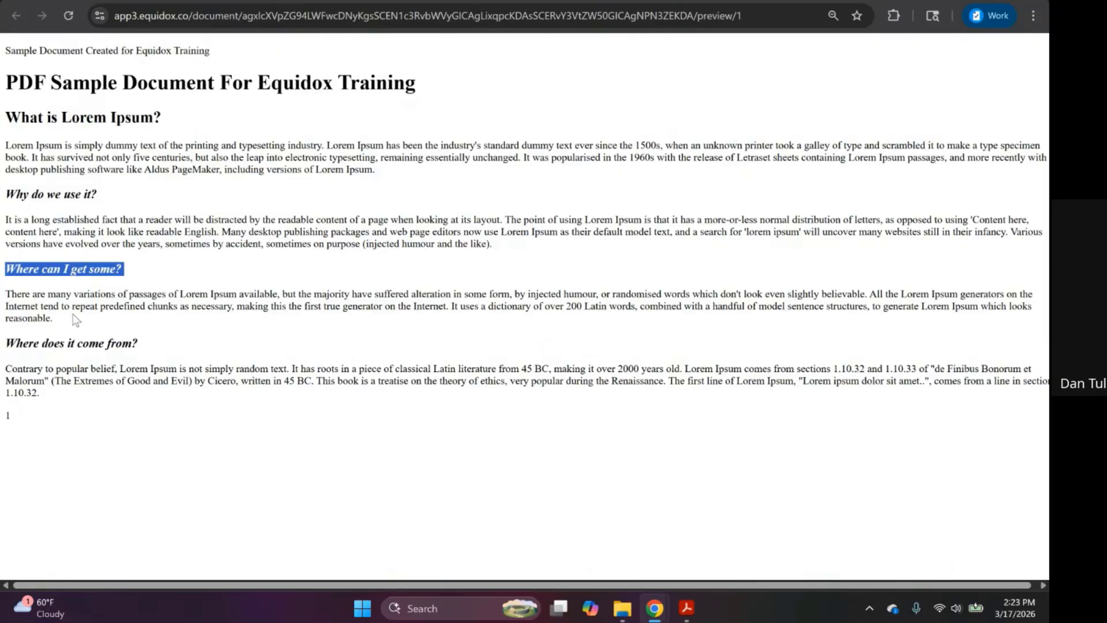
click(74, 314)
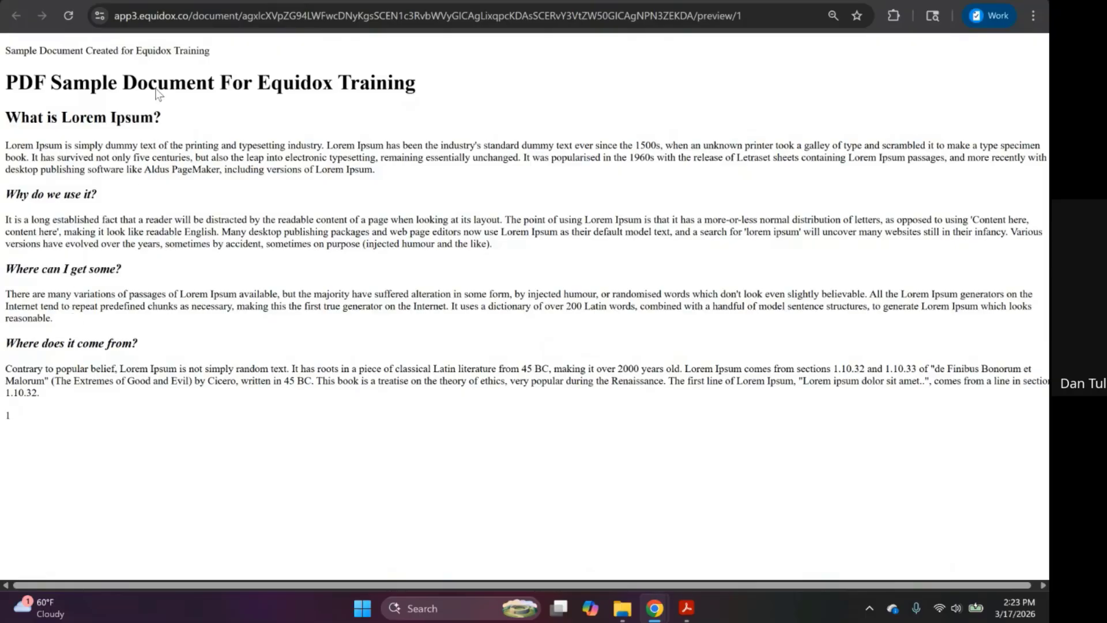
click(139, 1)
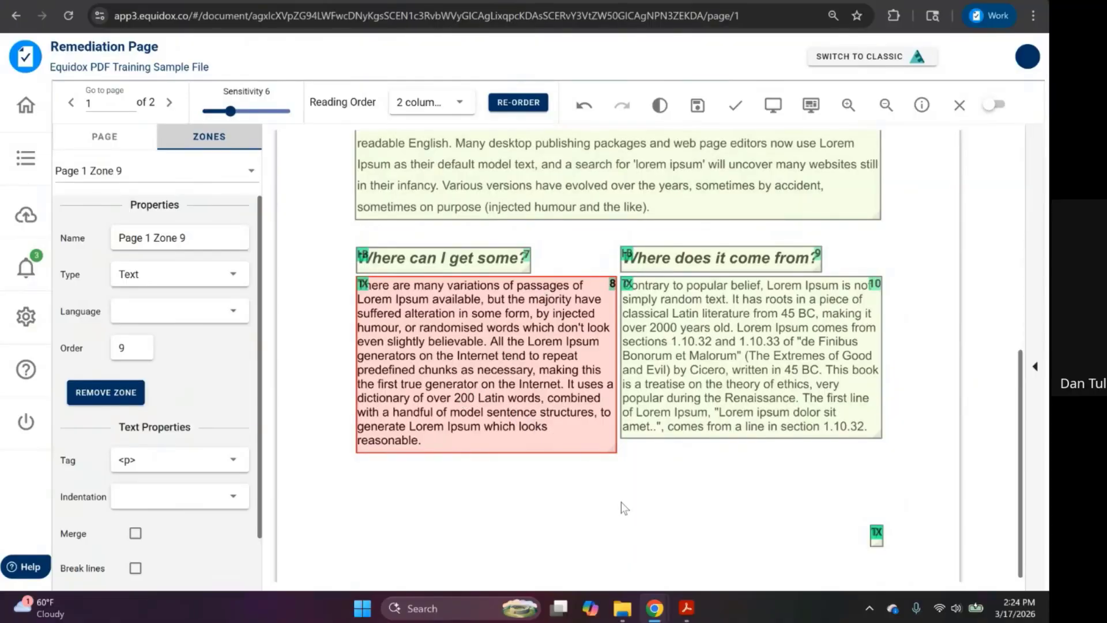
scroll(621, 501, up, 5)
scroll(621, 501, up, 2)
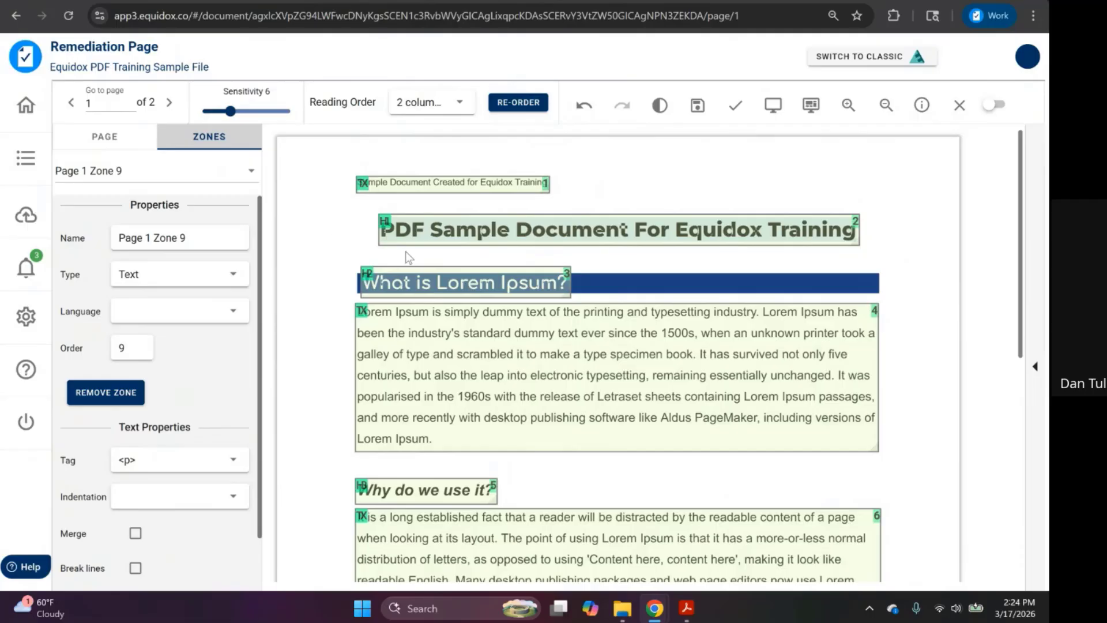
- Examine page 1's single-column zones, from the title to the "Why do we use it?" paragraph, in relation to the two-column section
scroll(354, 461, down, 6)
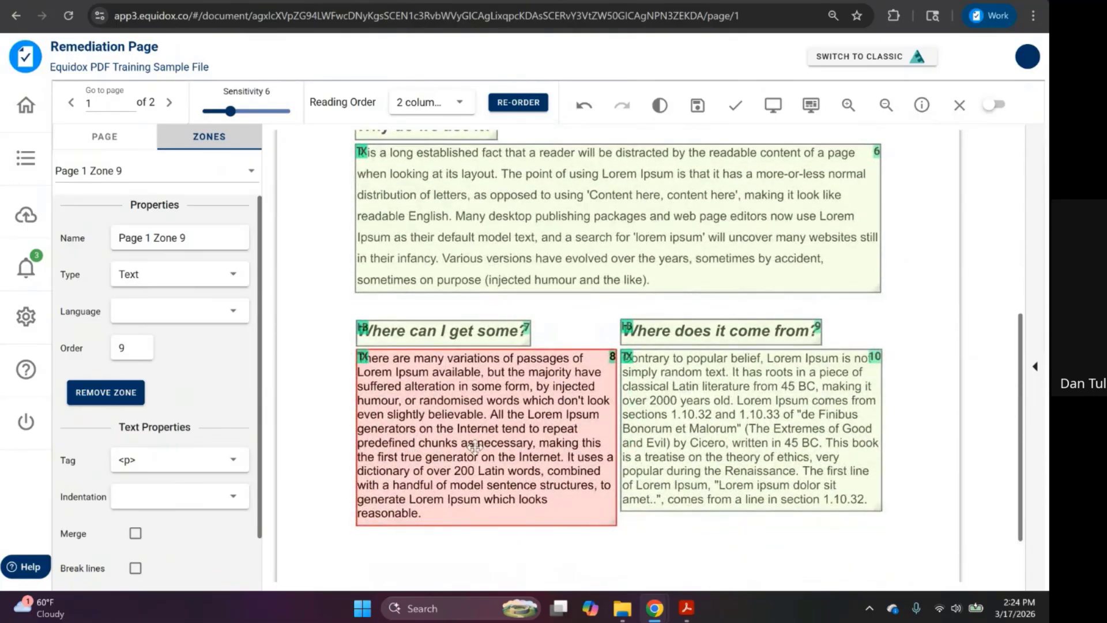
scroll(529, 429, up, 2)
scroll(529, 430, up, 4)
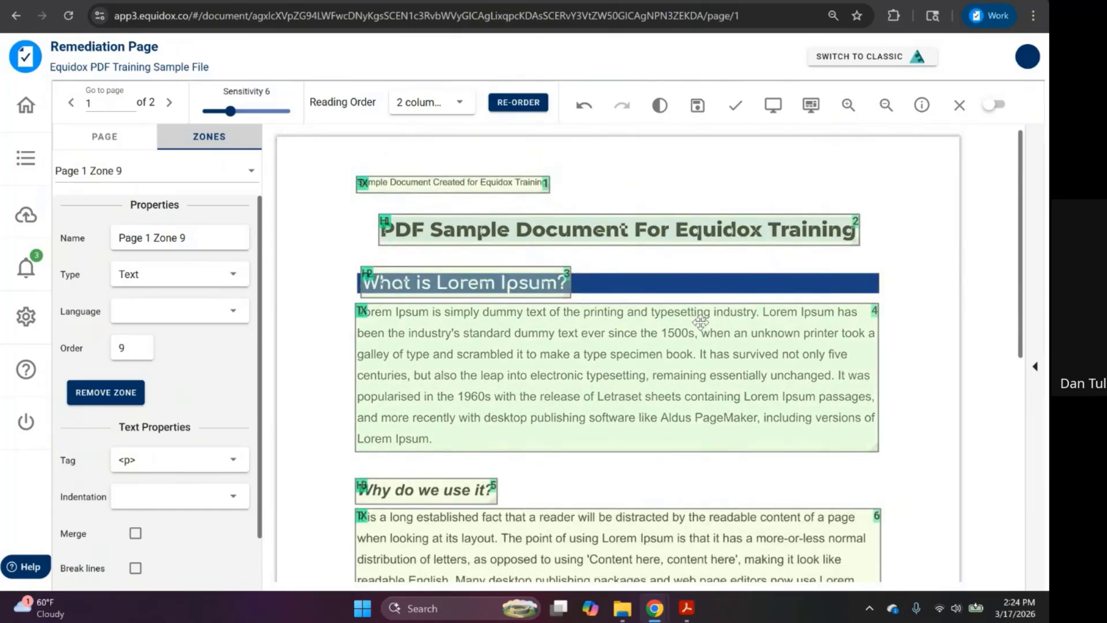
click(568, 228)
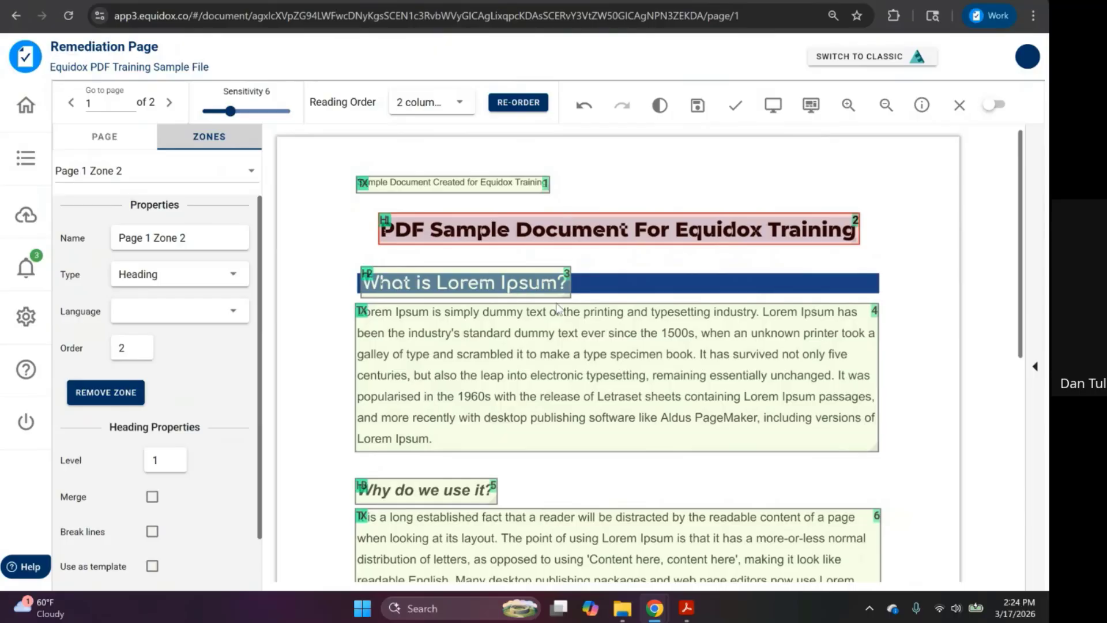
click(553, 374)
scroll(553, 374, down, 2)
click(549, 430)
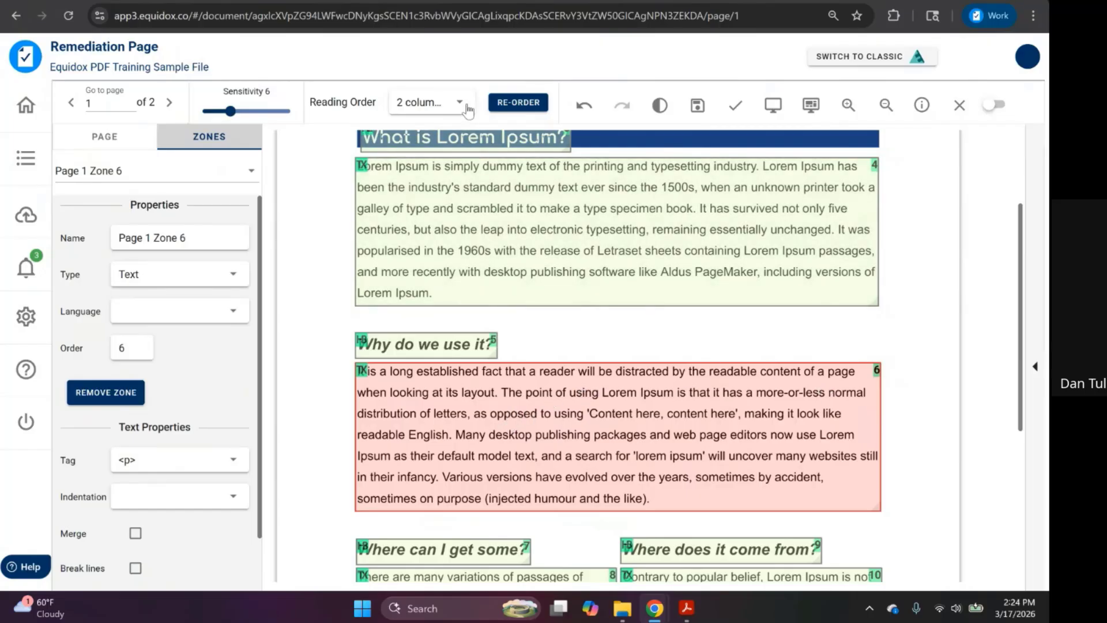
scroll(538, 262, up, 3)
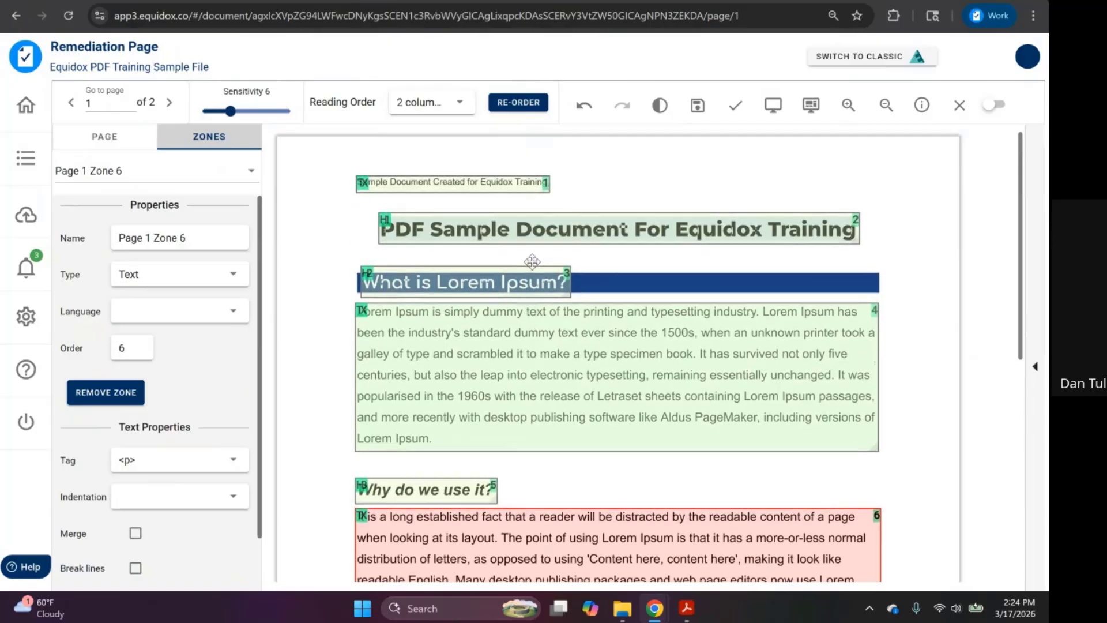
- Trace page 1's reading order from the title through both columns to zone 10, and review the available reading-order column options
right_click(557, 224)
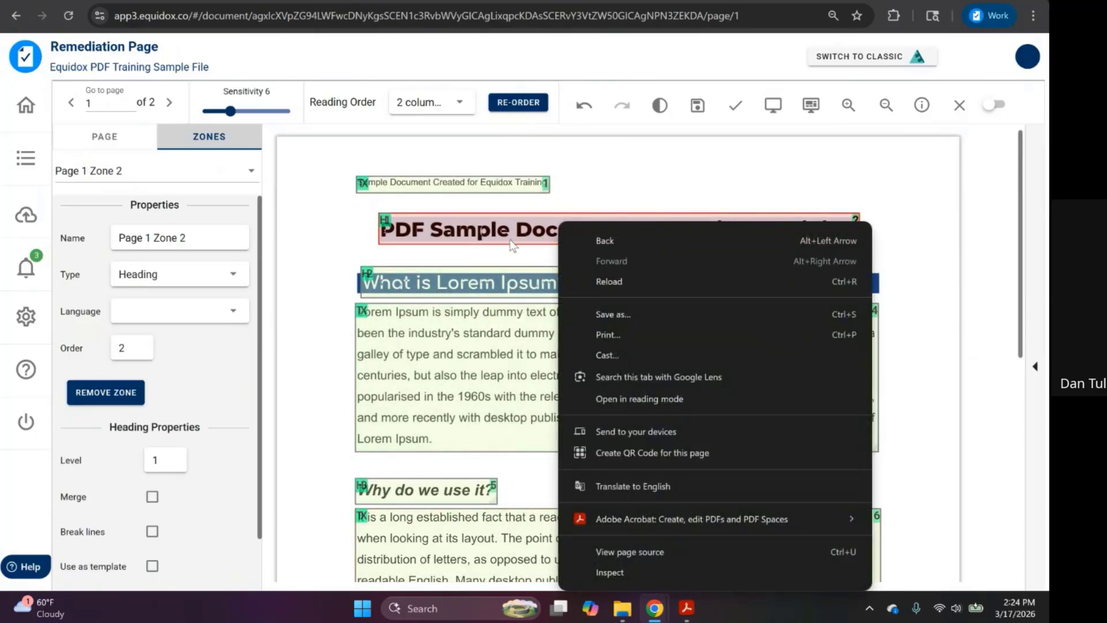
click(513, 244)
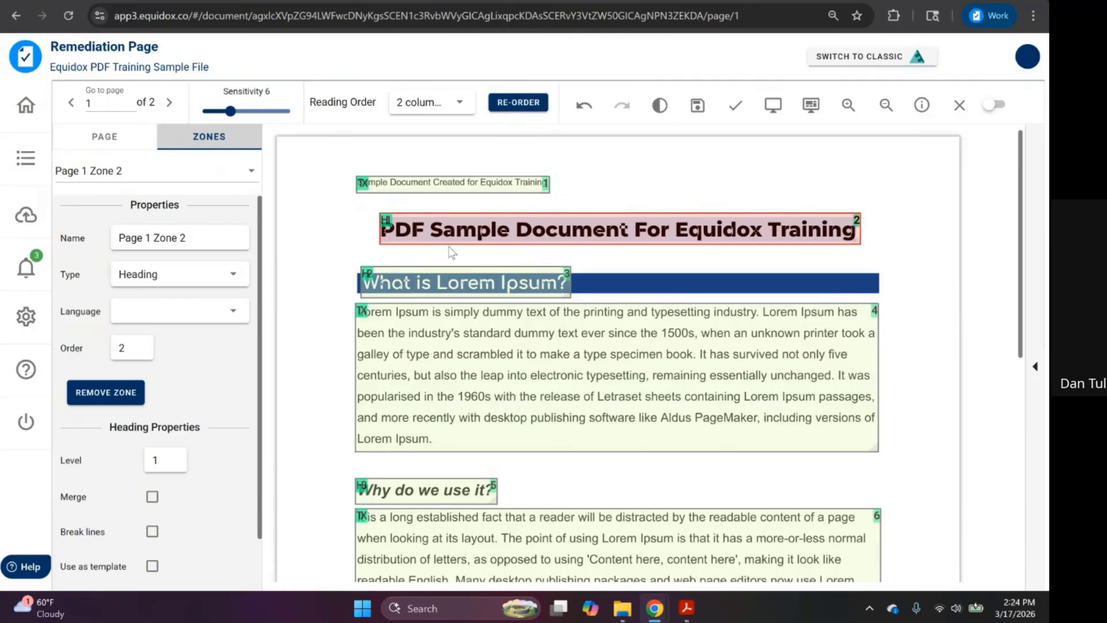
click(597, 314)
scroll(597, 315, down, 3)
click(584, 402)
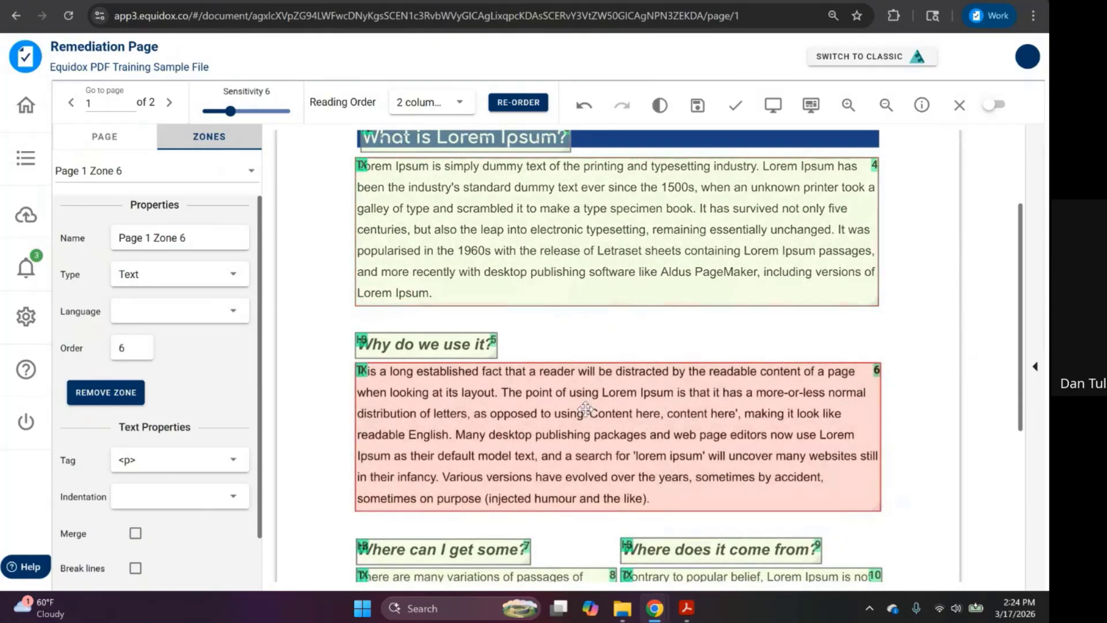
scroll(584, 402, down, 3)
scroll(582, 393, down, 3)
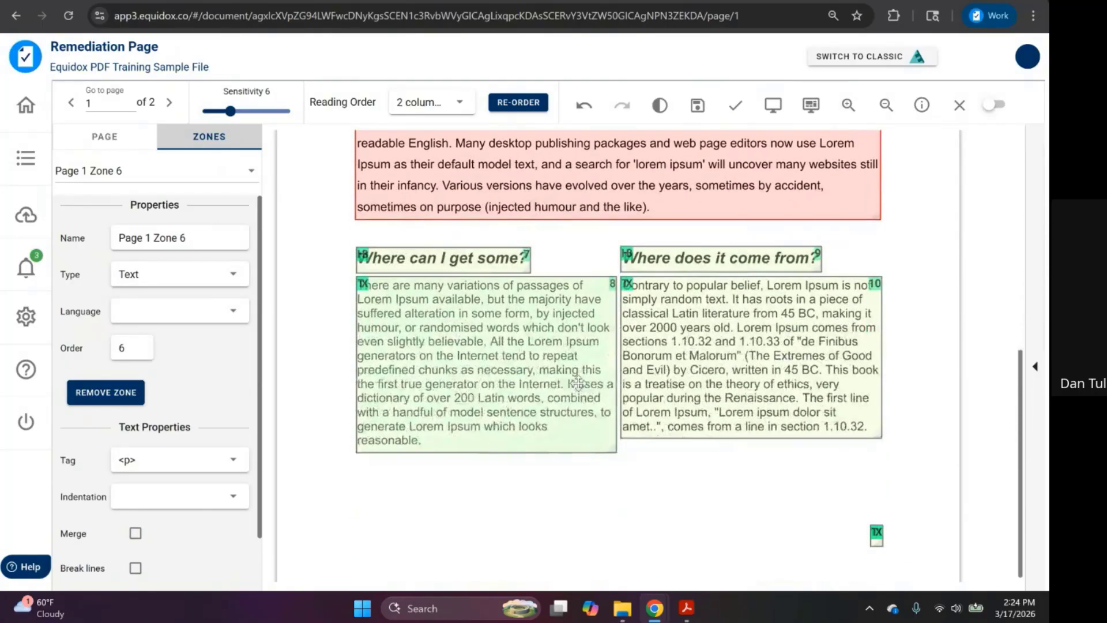
click(482, 263)
click(466, 331)
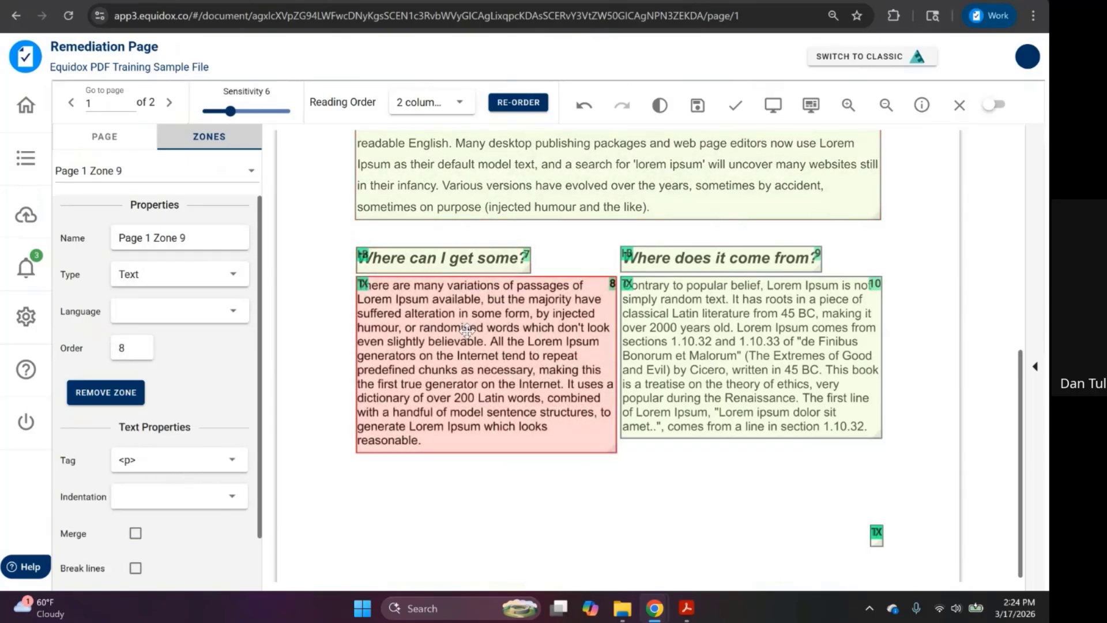
click(757, 256)
click(767, 319)
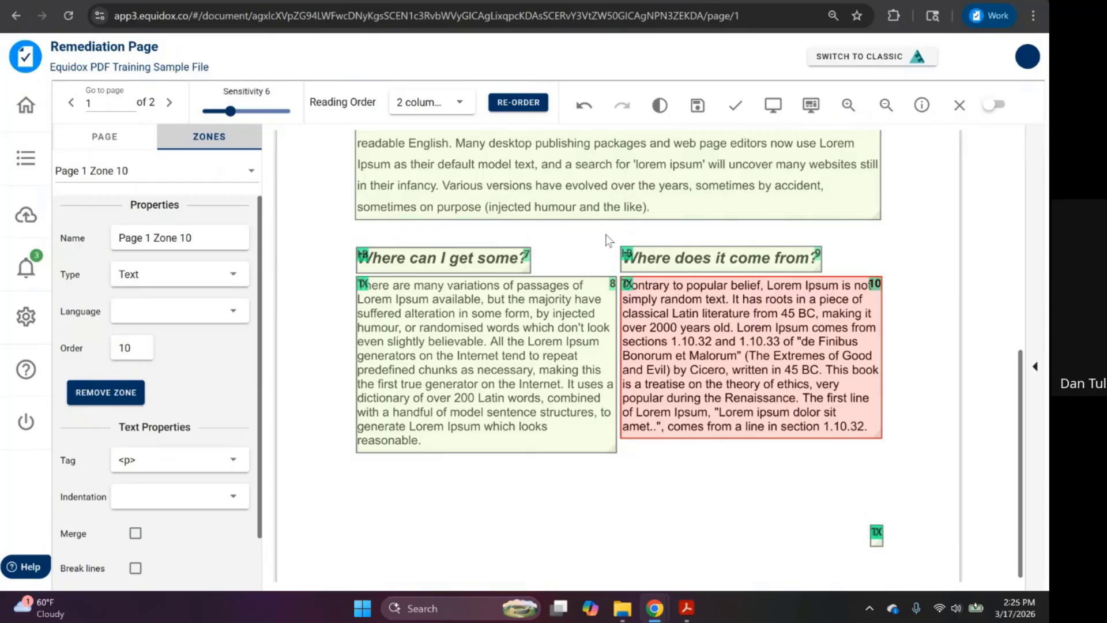
click(460, 103)
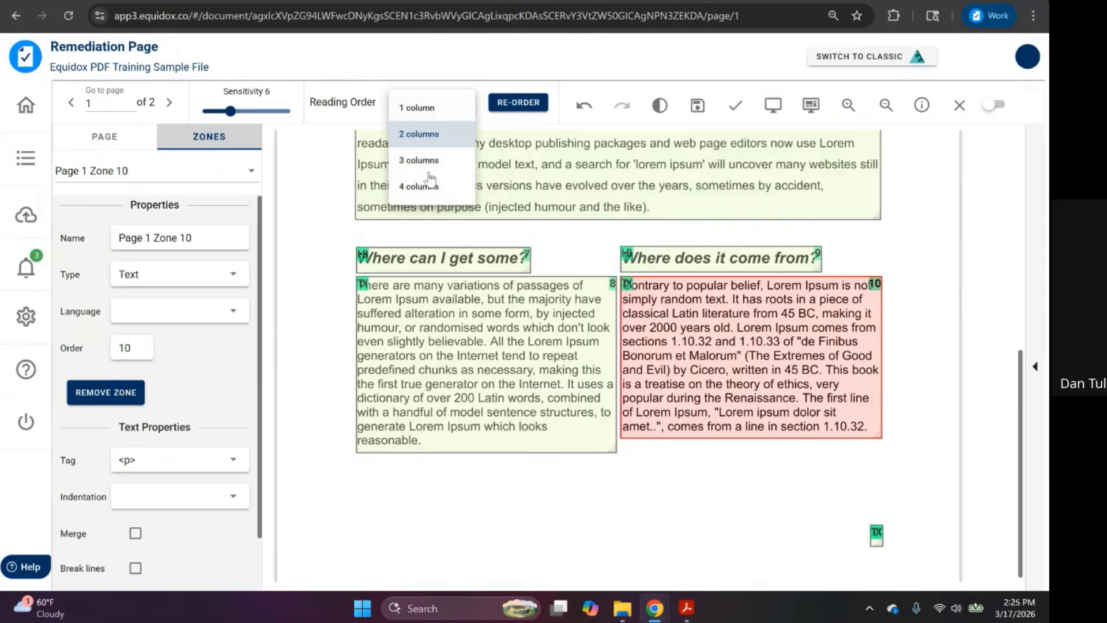
click(760, 476)
- Enlarge the page number's zone at the foot of page 1 so it surrounds the digit with generous margins
click(876, 541)
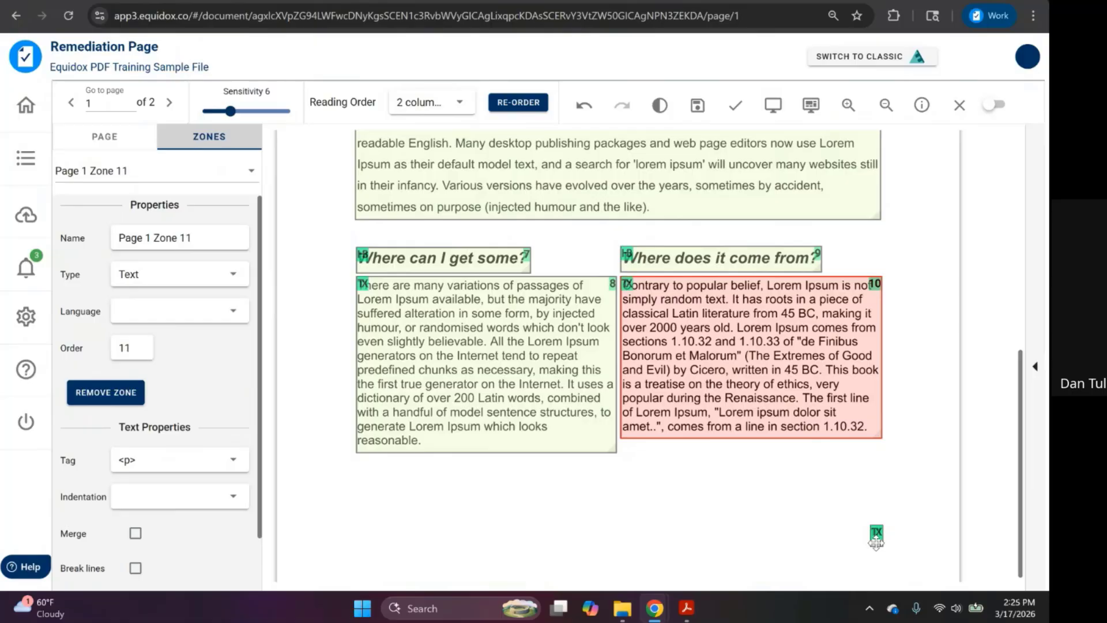
mouse_move(883, 545)
mouse_down()
mouse_move(926, 562)
mouse_move(884, 544)
mouse_up()
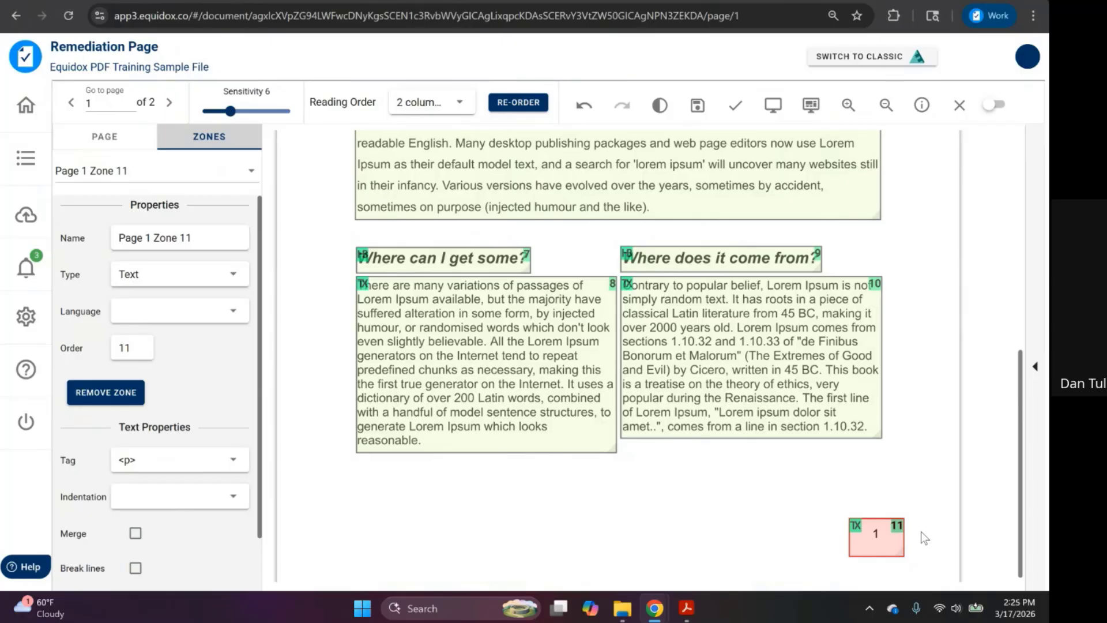
- Compare the header text zone and title zone on page 1 with the page number zone at the foot of the page
scroll(922, 383, up, 8)
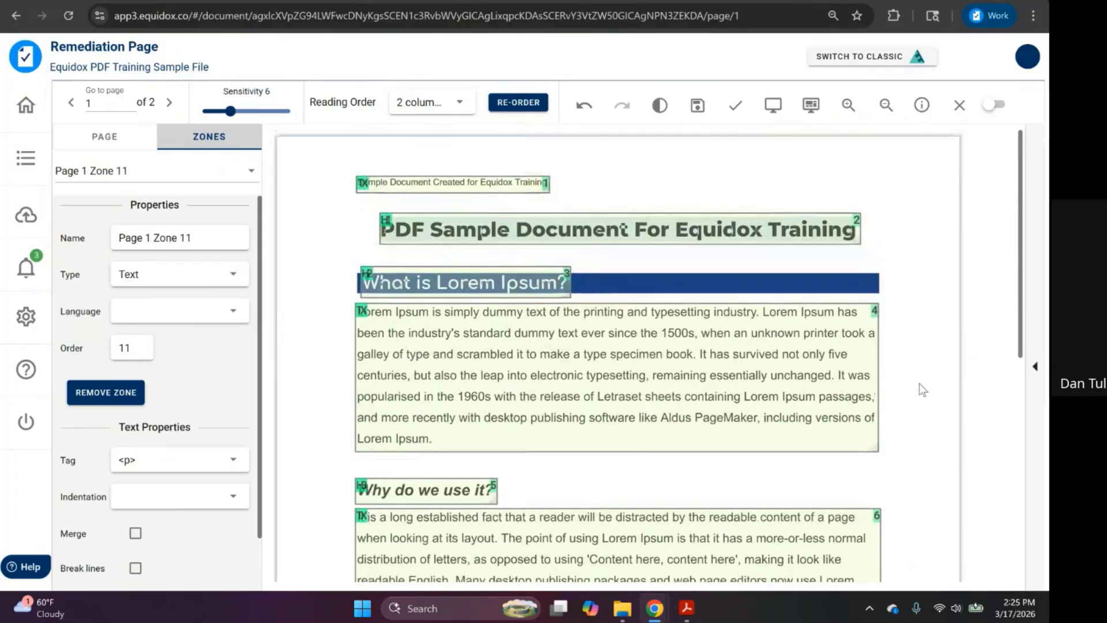
click(513, 186)
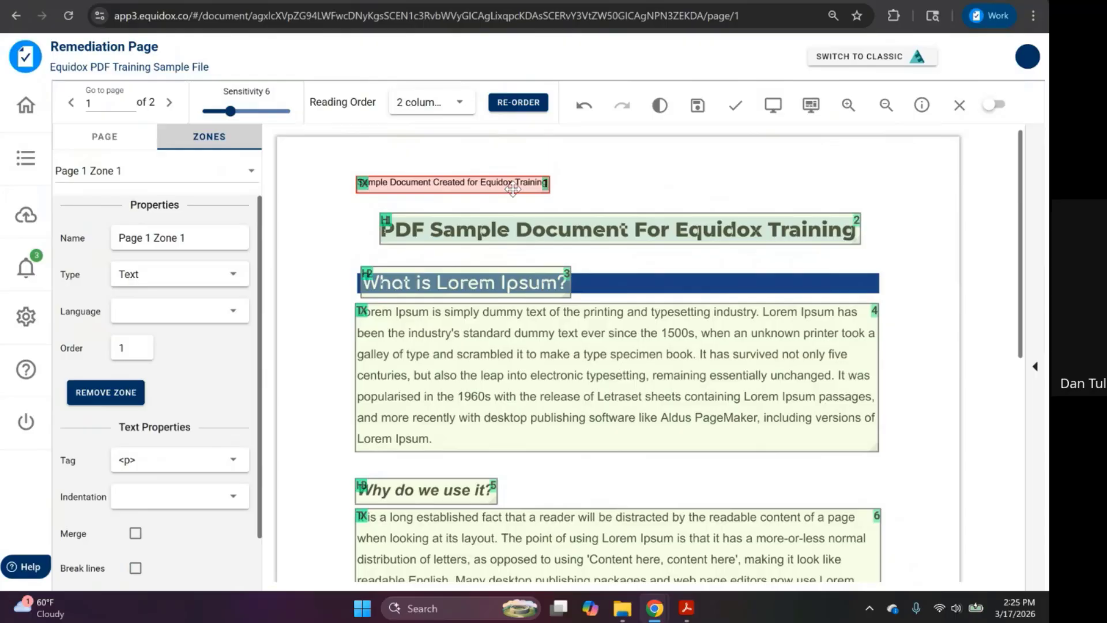
click(833, 232)
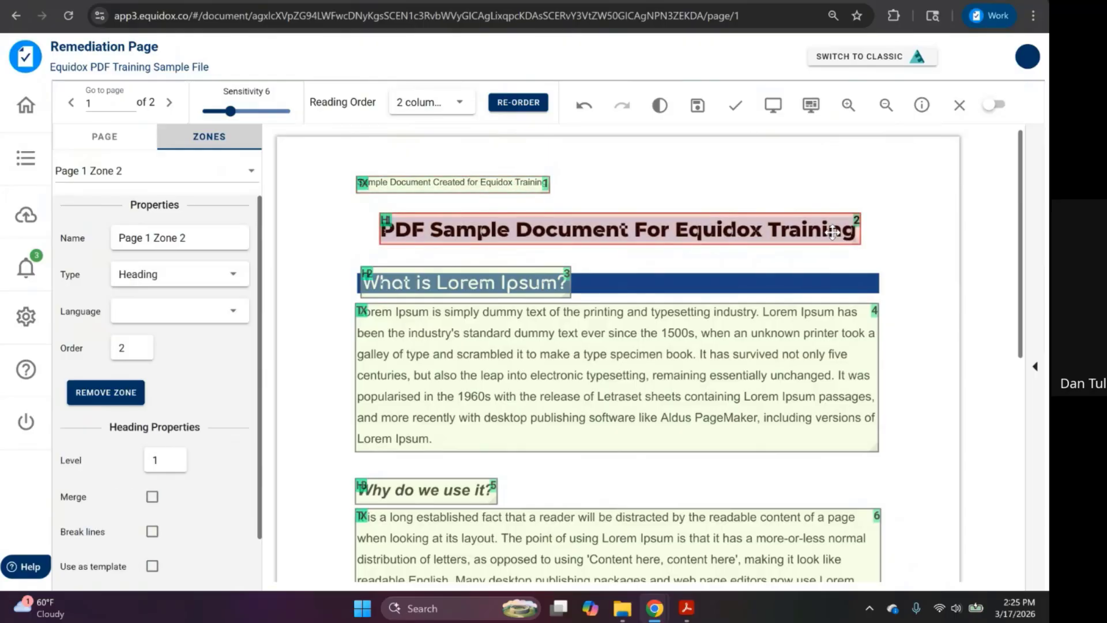
scroll(834, 233, down, 8)
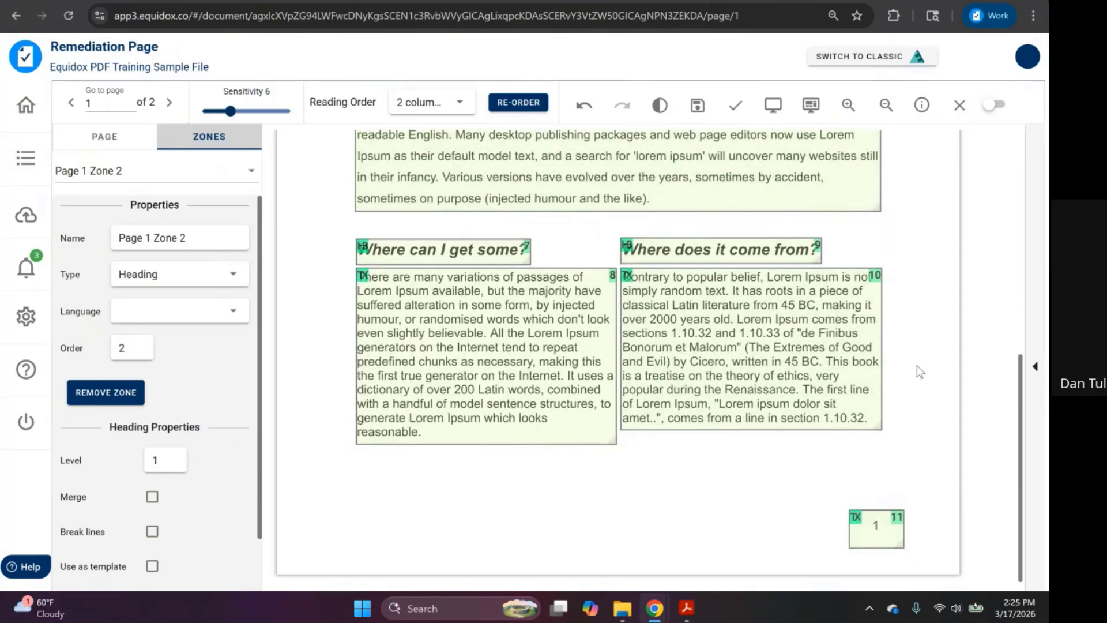
scroll(916, 363, up, 10)
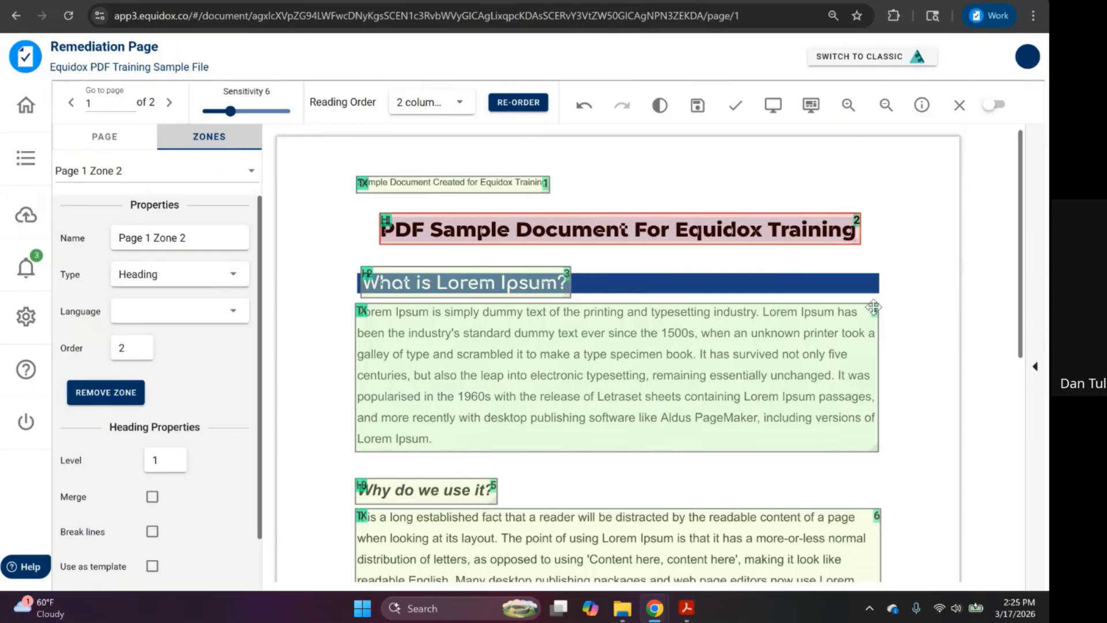
scroll(869, 300, down, 6)
scroll(869, 300, down, 1)
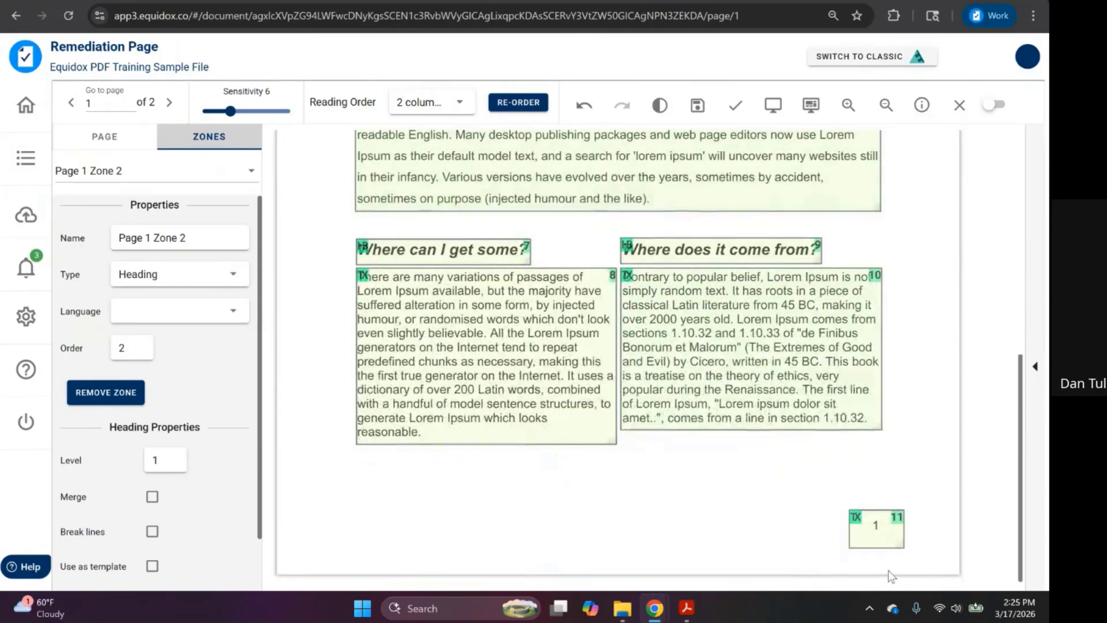
- Set the page number zone's order to 1.1 so it is read between the header text and the title
click(898, 533)
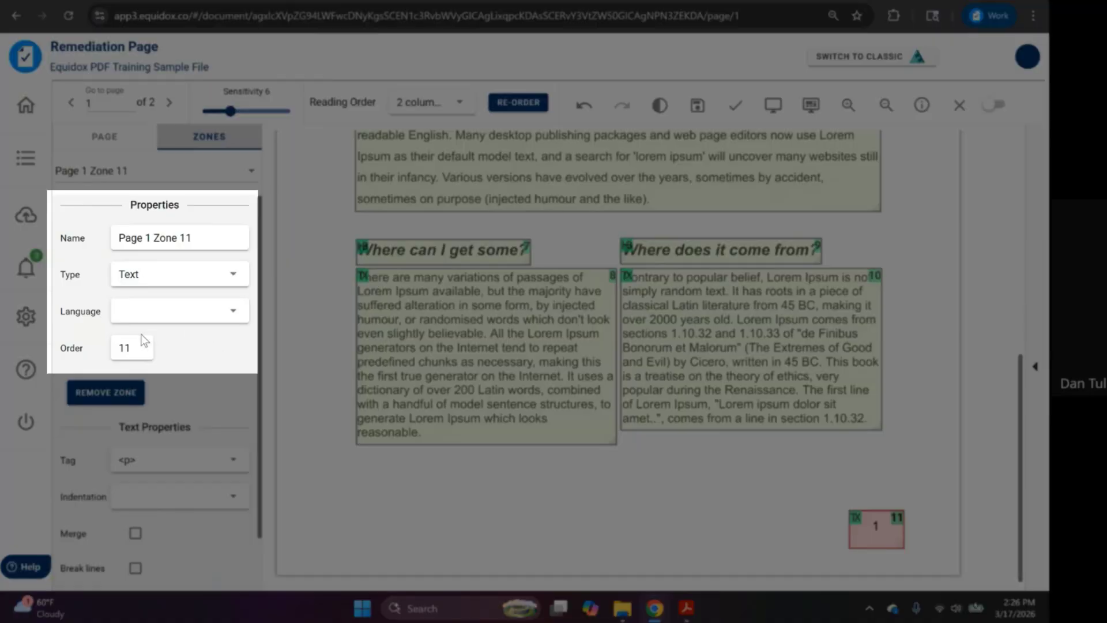
click(124, 347)
text(.)
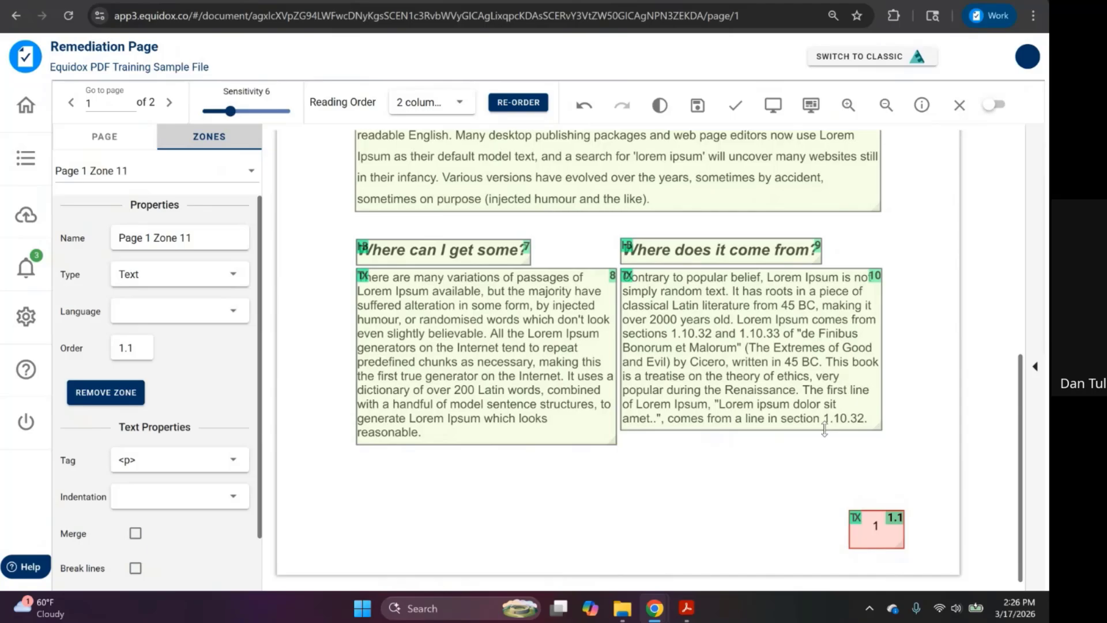
- Preview page 1 to check where the page number is read, and return to the remediation page
click(773, 106)
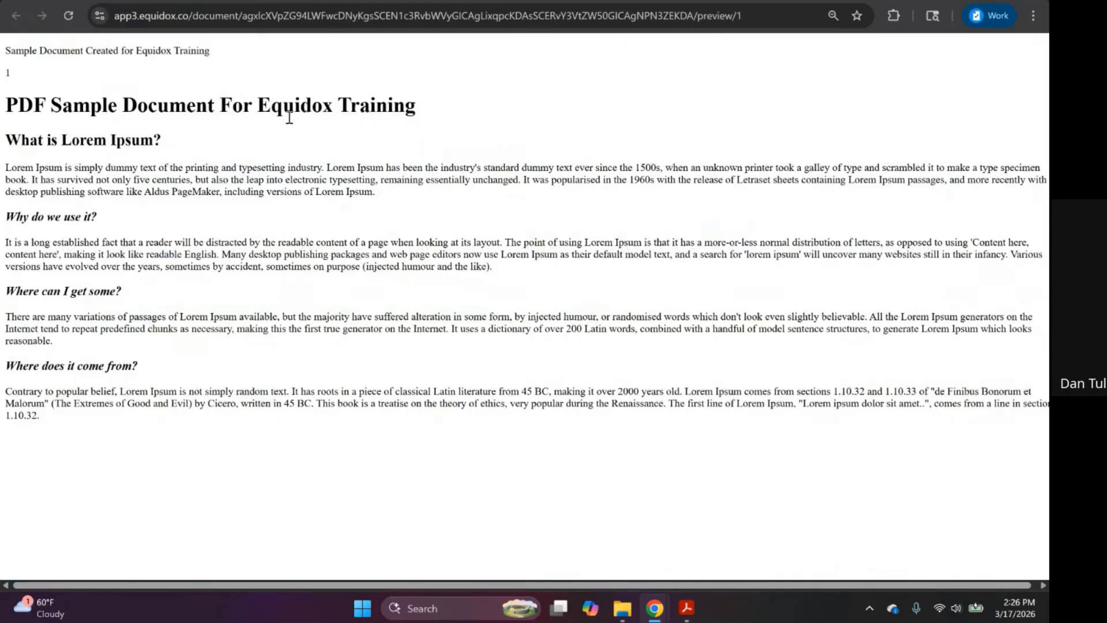
double_click(7, 73)
click(128, 2)
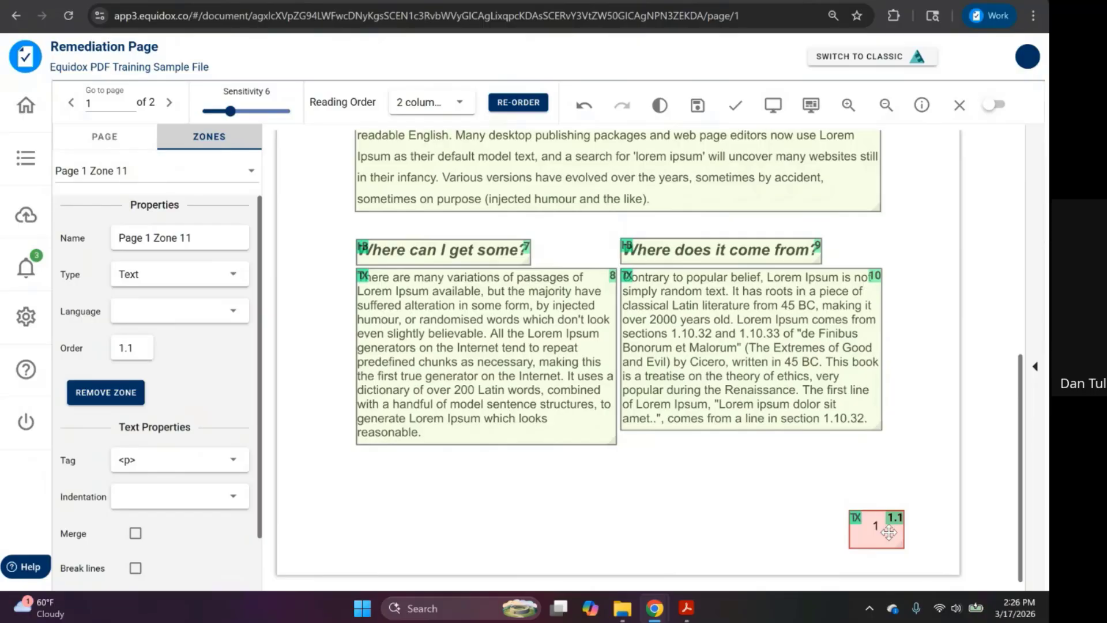
- Re-order page 1's zones again using the 2 columns reading order
scroll(615, 420, up, 8)
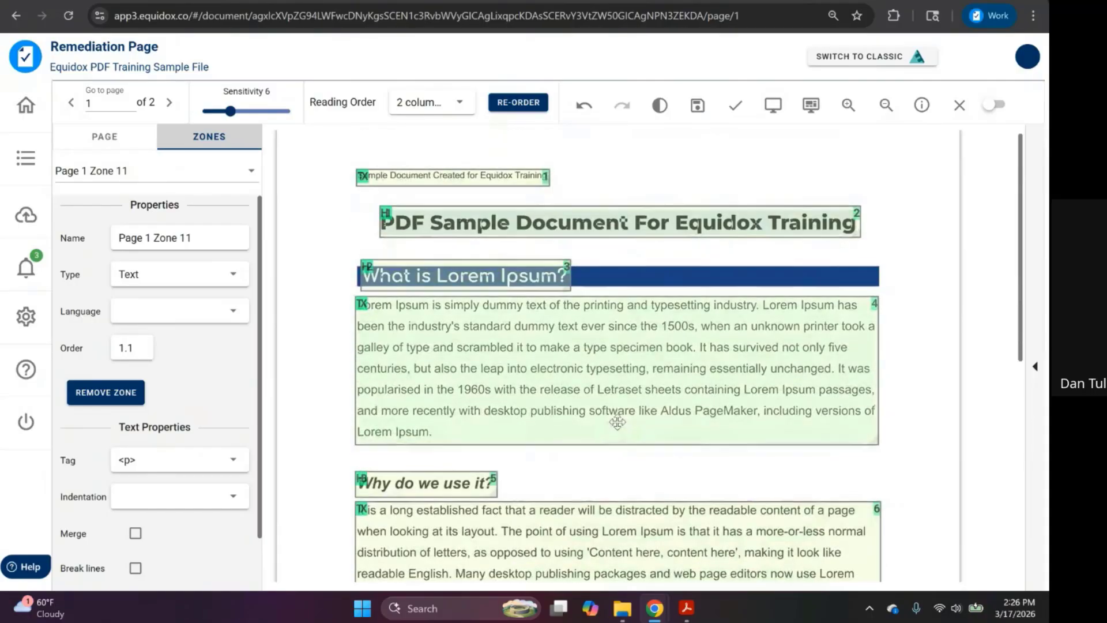
click(510, 185)
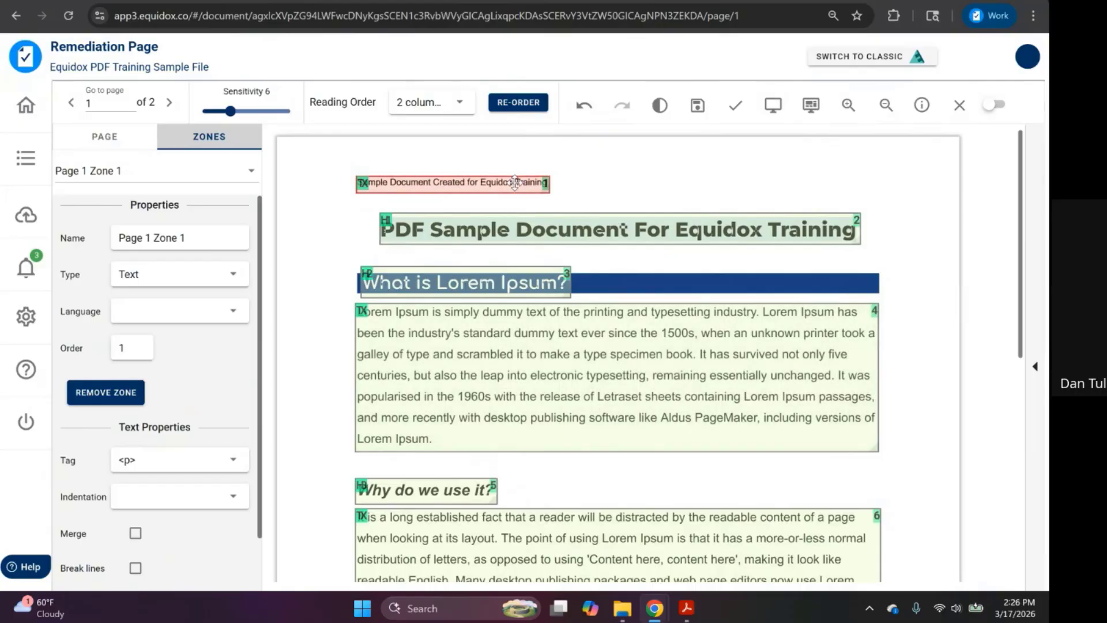
click(518, 104)
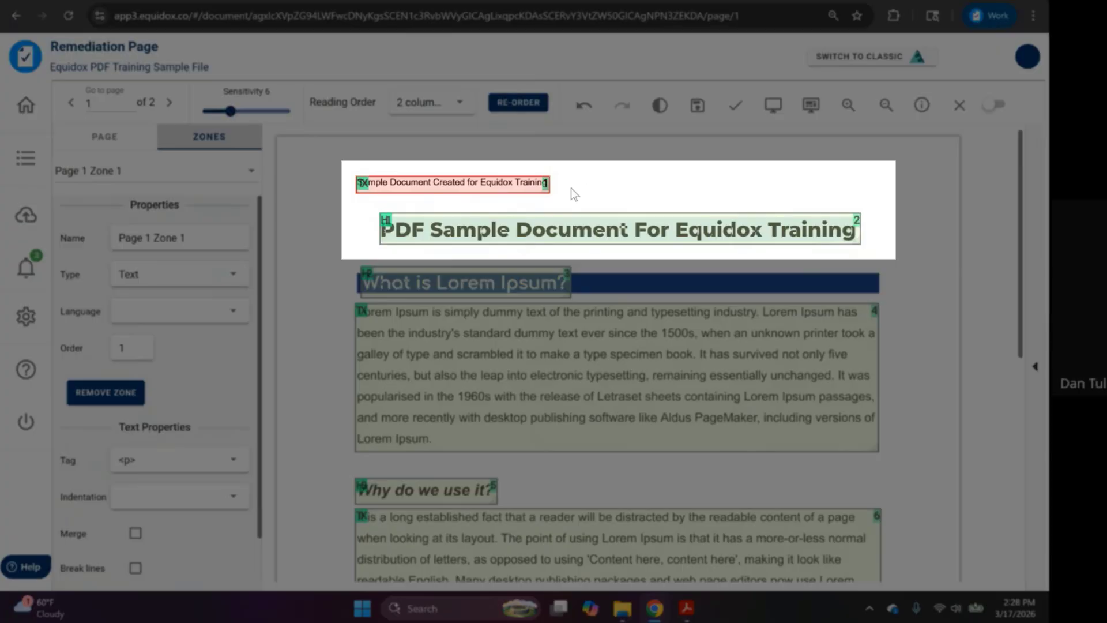
- Move the header text's zone up off its text and back over it, nudging it right into alignment
drag(494, 184, 493, 160)
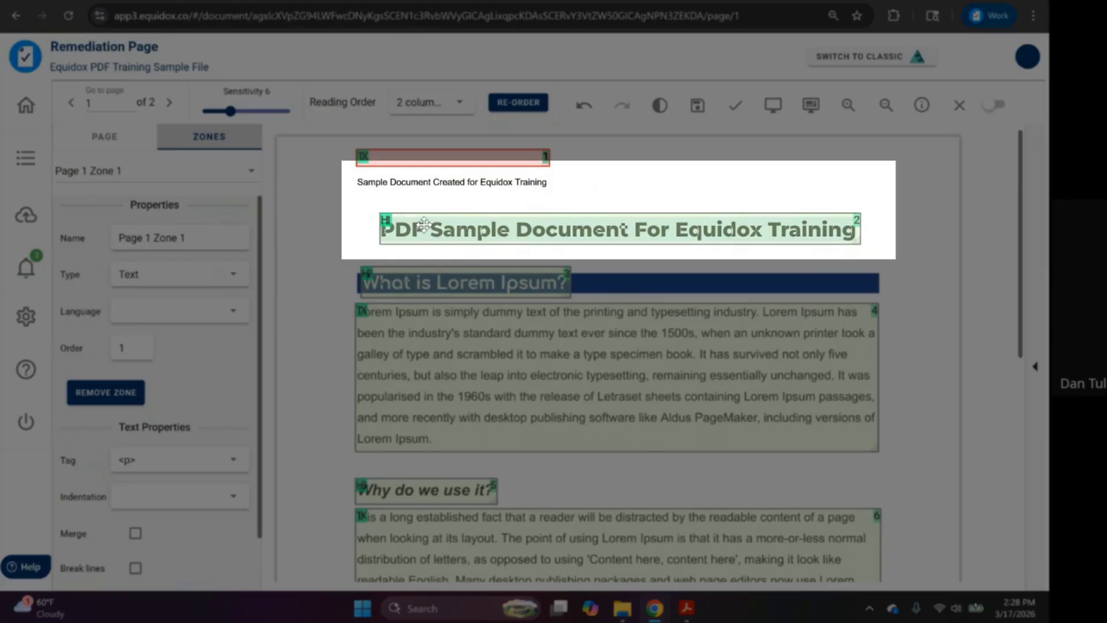
click(423, 224)
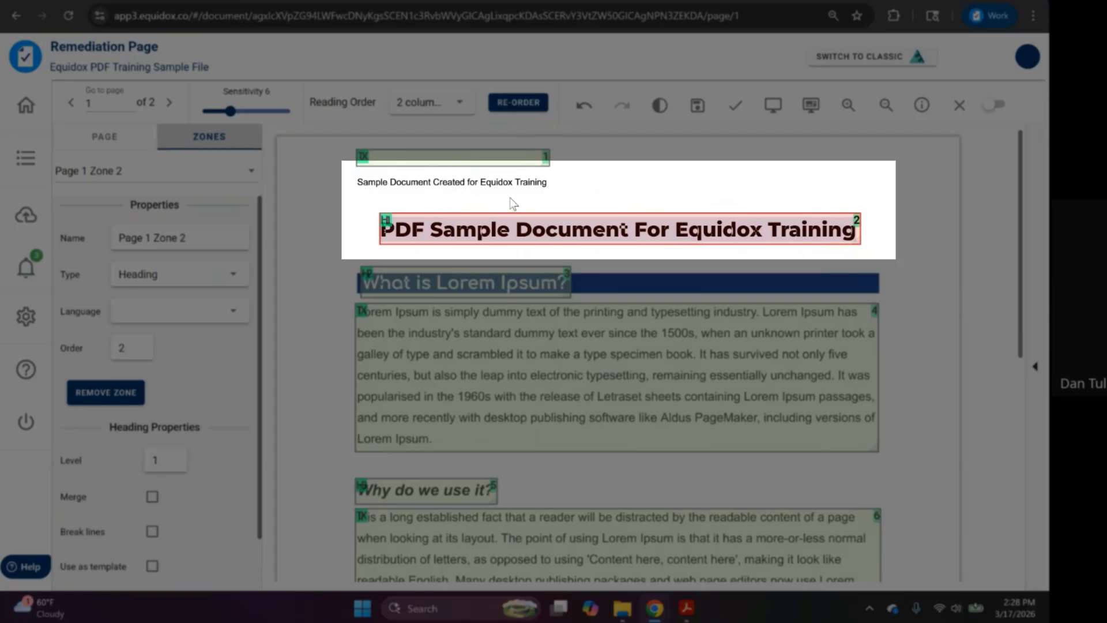
click(487, 156)
drag(486, 156, 484, 172)
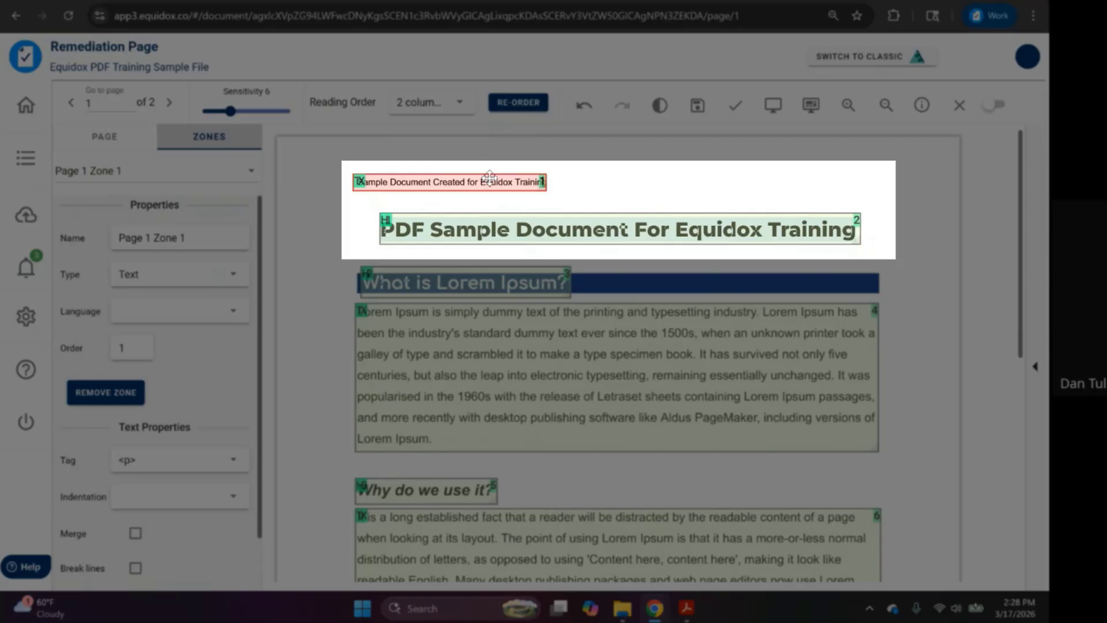
key(Right)
key(Right)
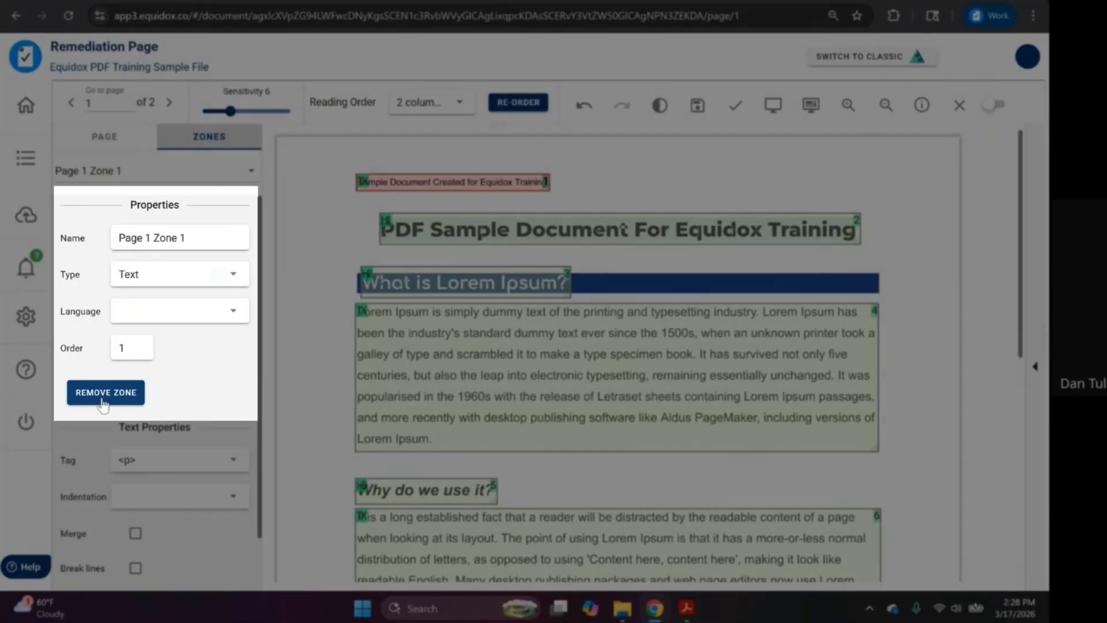
- Remove the zone from the header text "Sample Document Created for Equidox Training" and check page 1's preview without it
key(BackSpace)
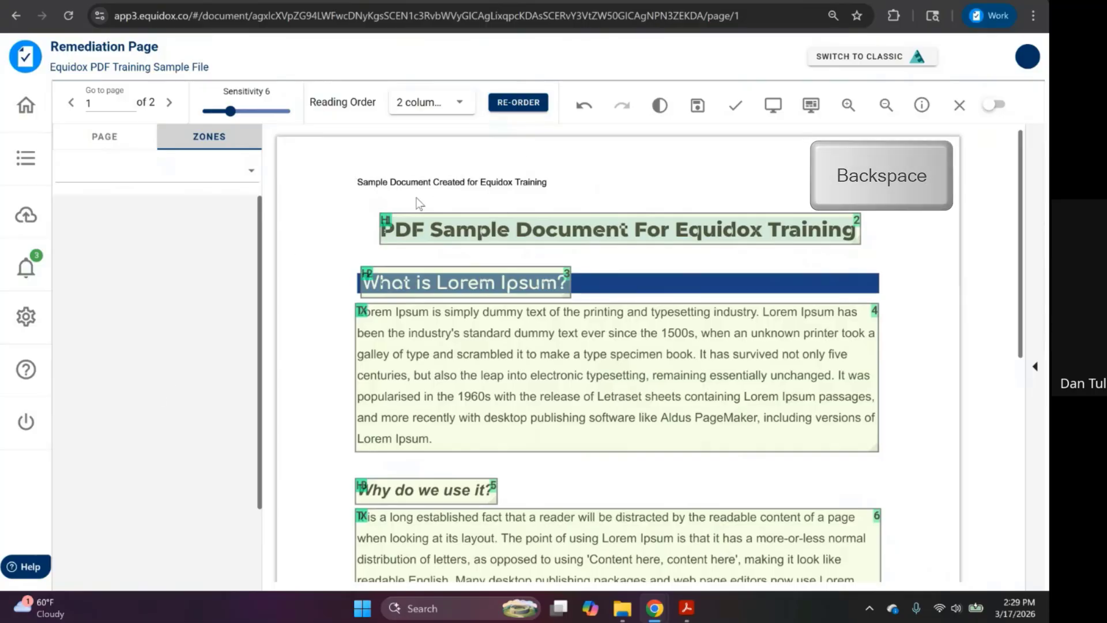
click(771, 113)
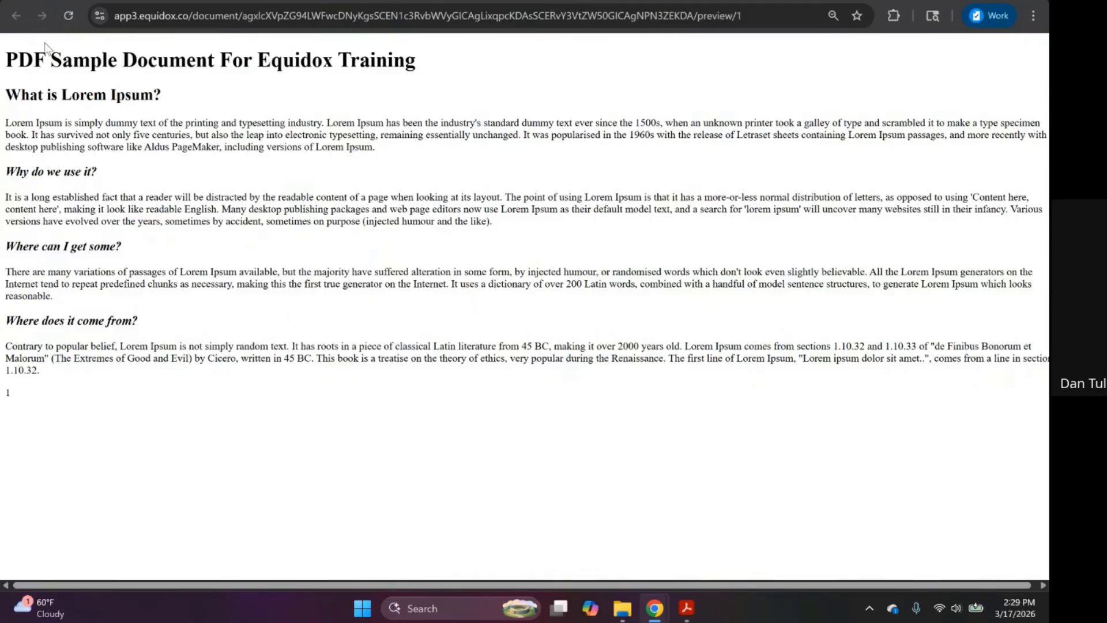
triple_click(72, 57)
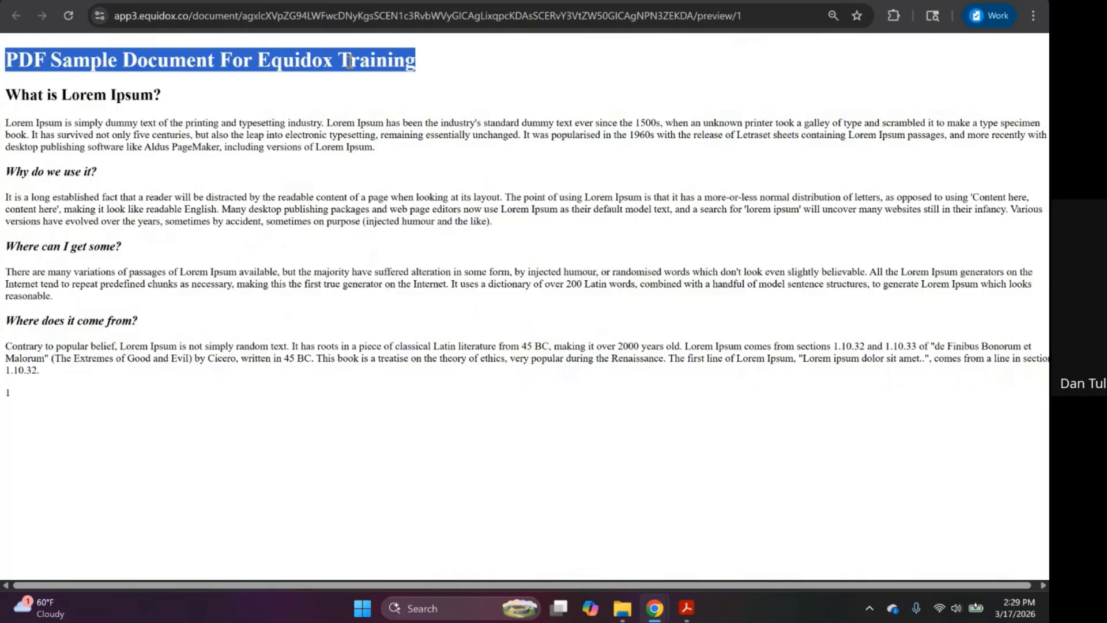
click(80, 1)
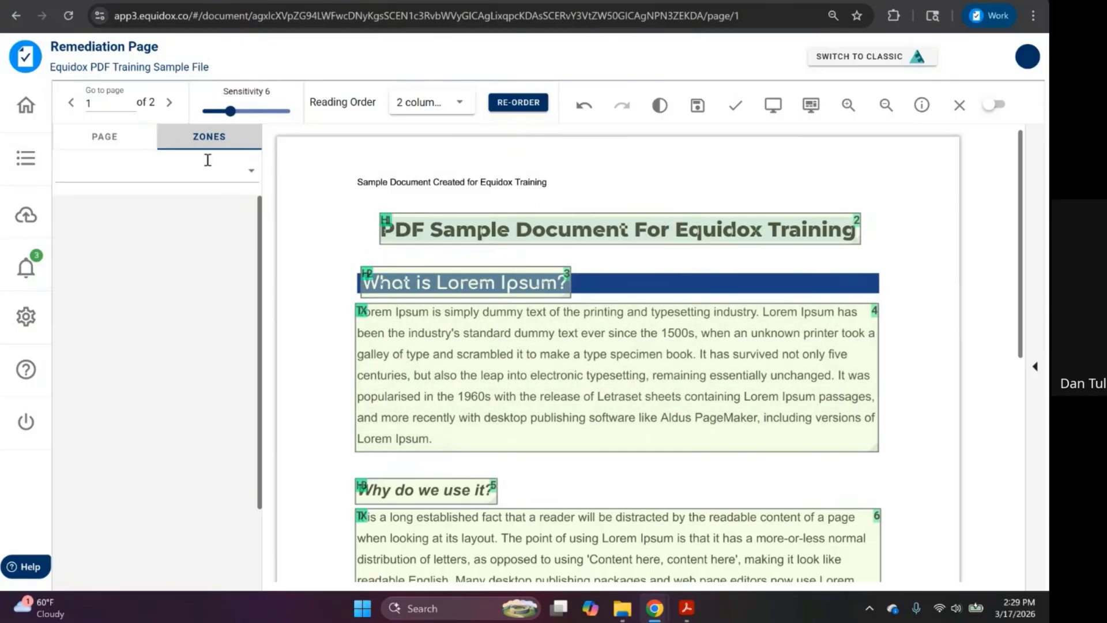
- Draw a new zone over the page number at the foot of page 1 and set its type to Ignore
scroll(568, 335, down, 8)
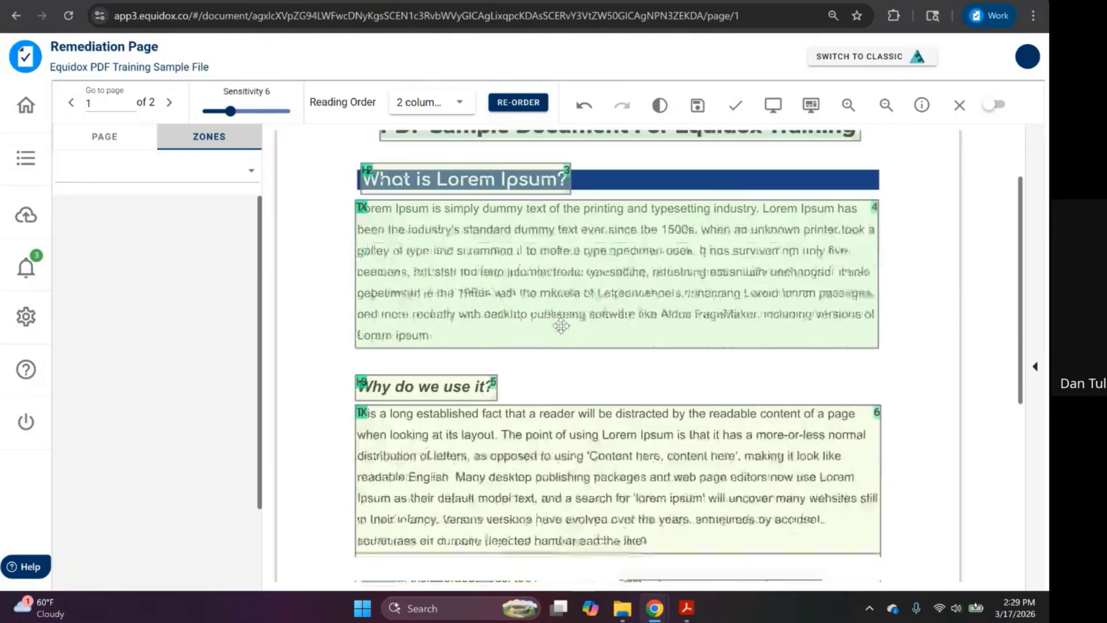
click(883, 541)
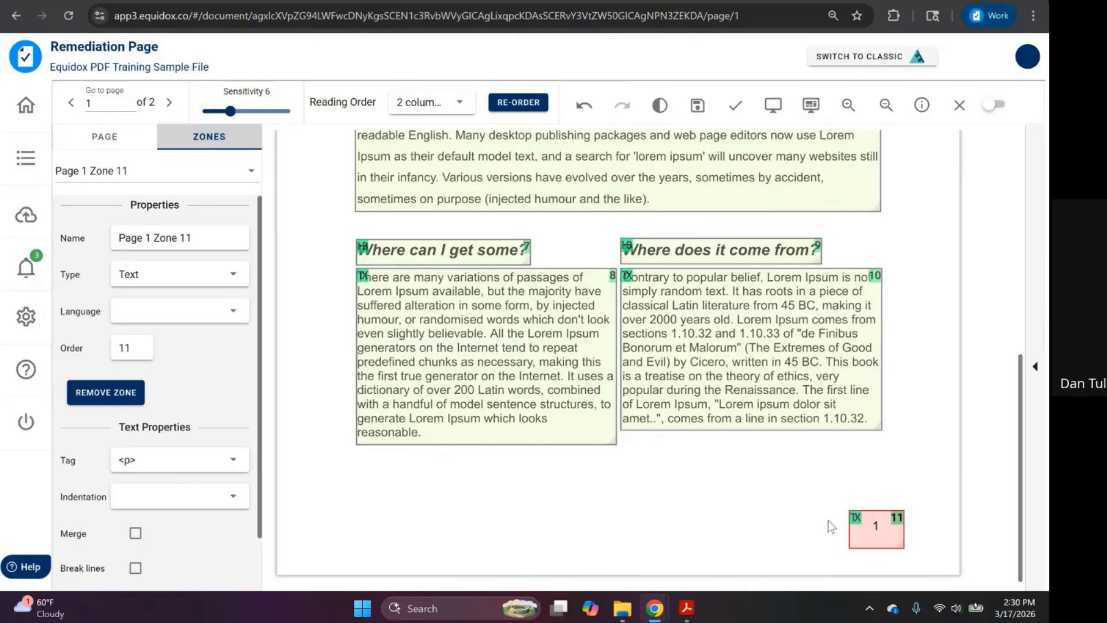
mouse_move(828, 519)
mouse_down()
mouse_move(885, 548)
mouse_move(838, 543)
mouse_move(850, 540)
mouse_up()
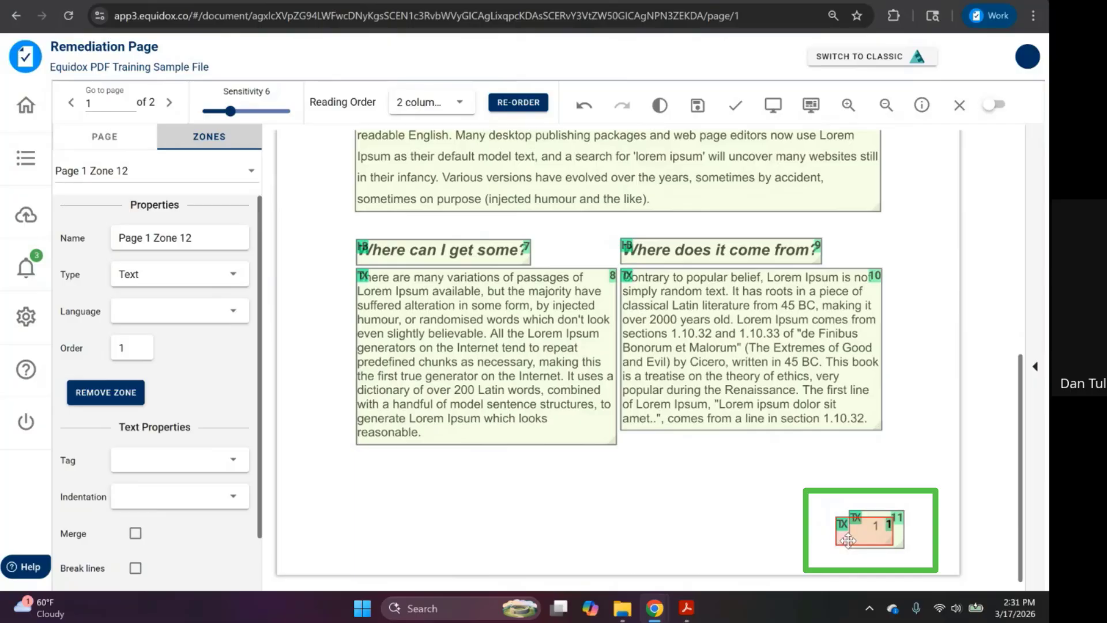
key(i)
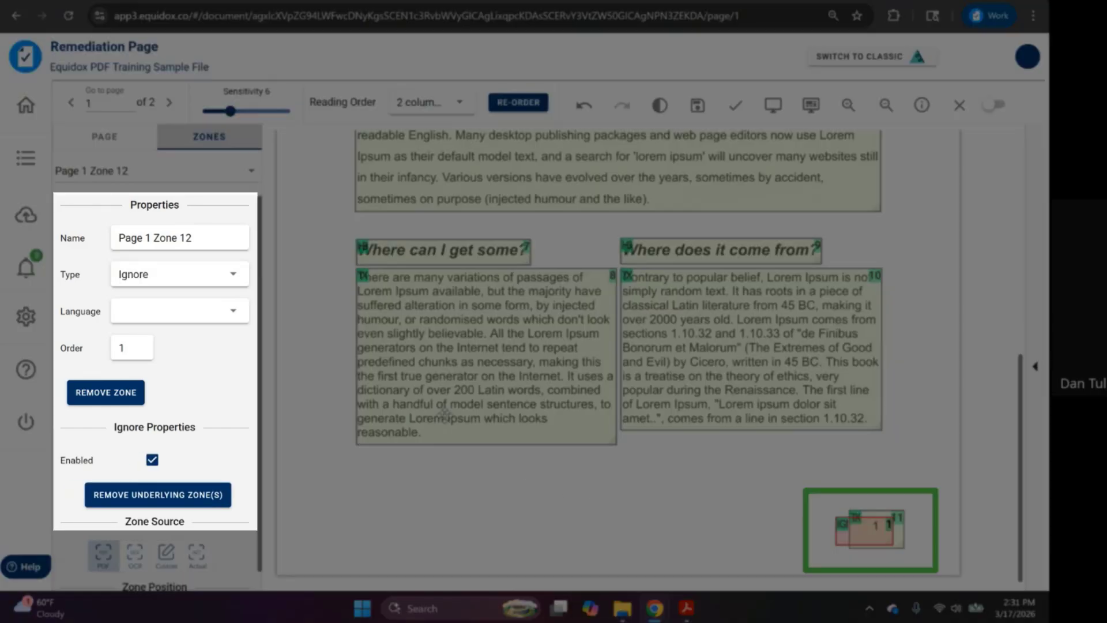
click(230, 285)
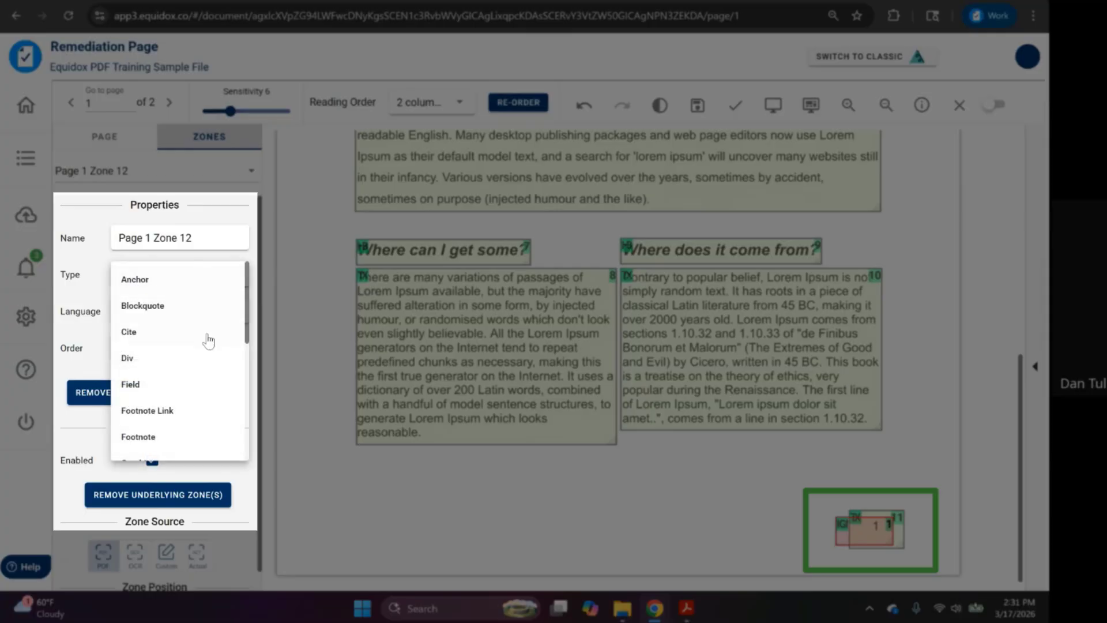
scroll(199, 357, down, 2)
scroll(192, 377, down, 1)
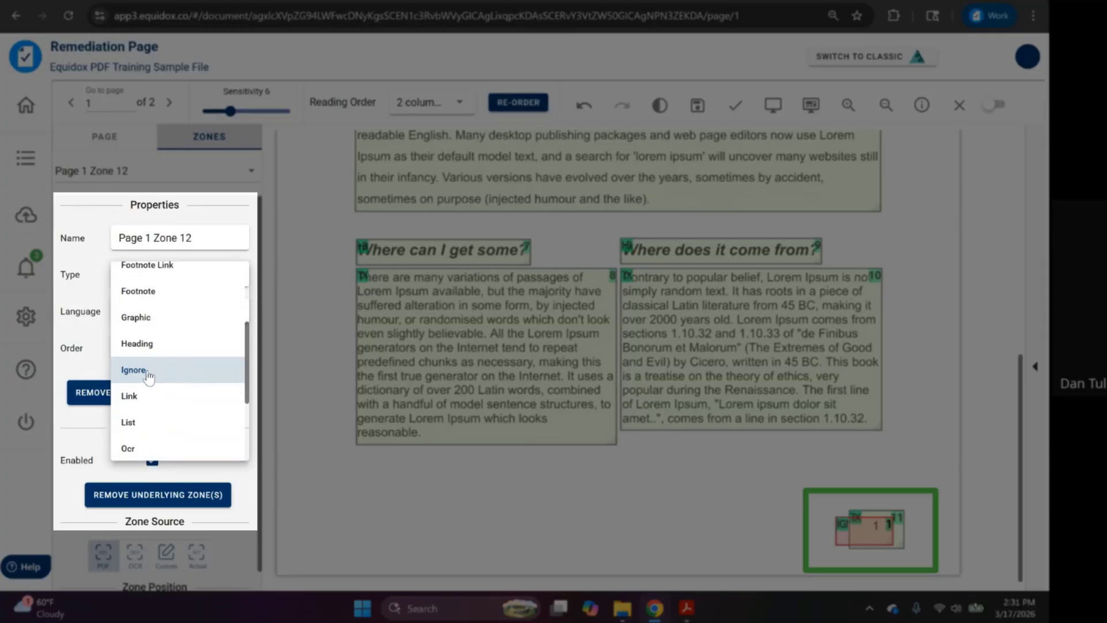
click(148, 374)
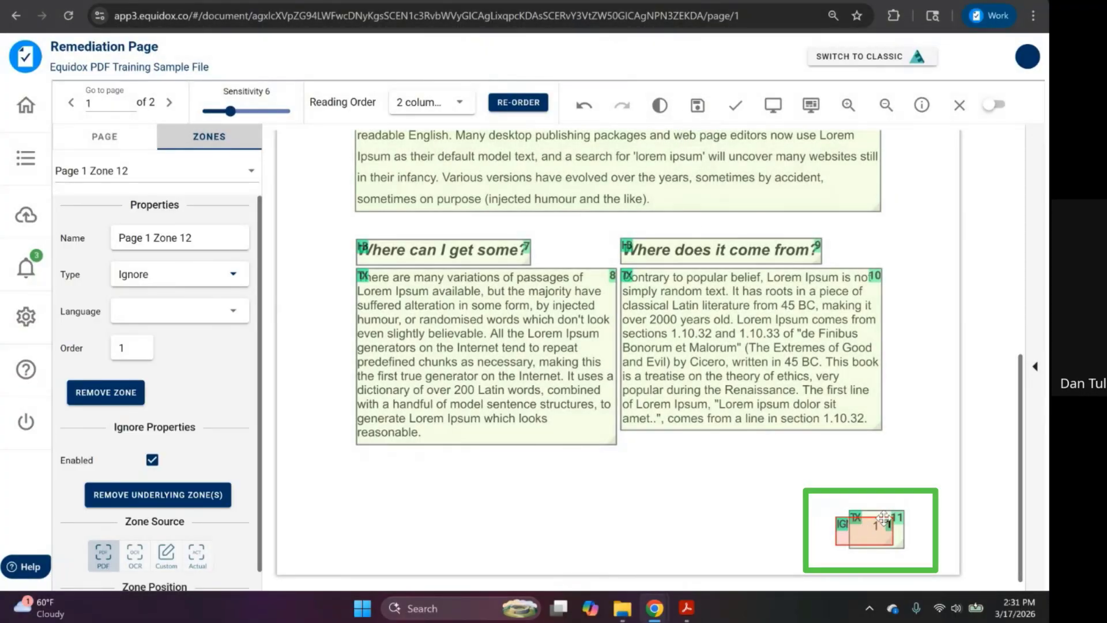
- Compare the page number's overlapping Text and Ignore zones, check page 1's preview for the page number, and return to the remediation page
click(903, 515)
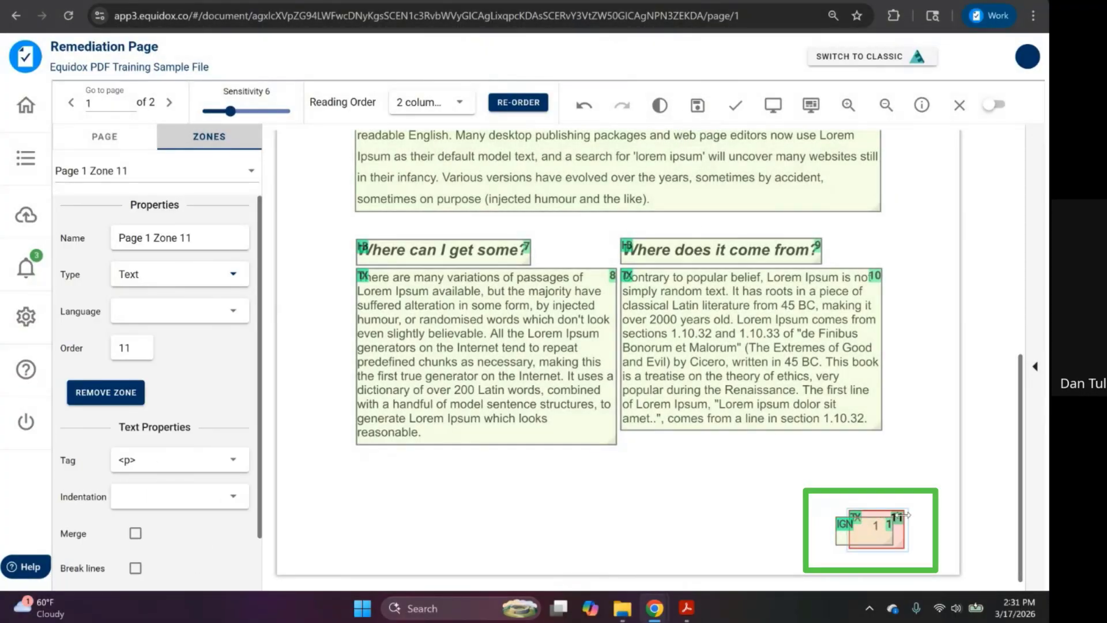
click(845, 525)
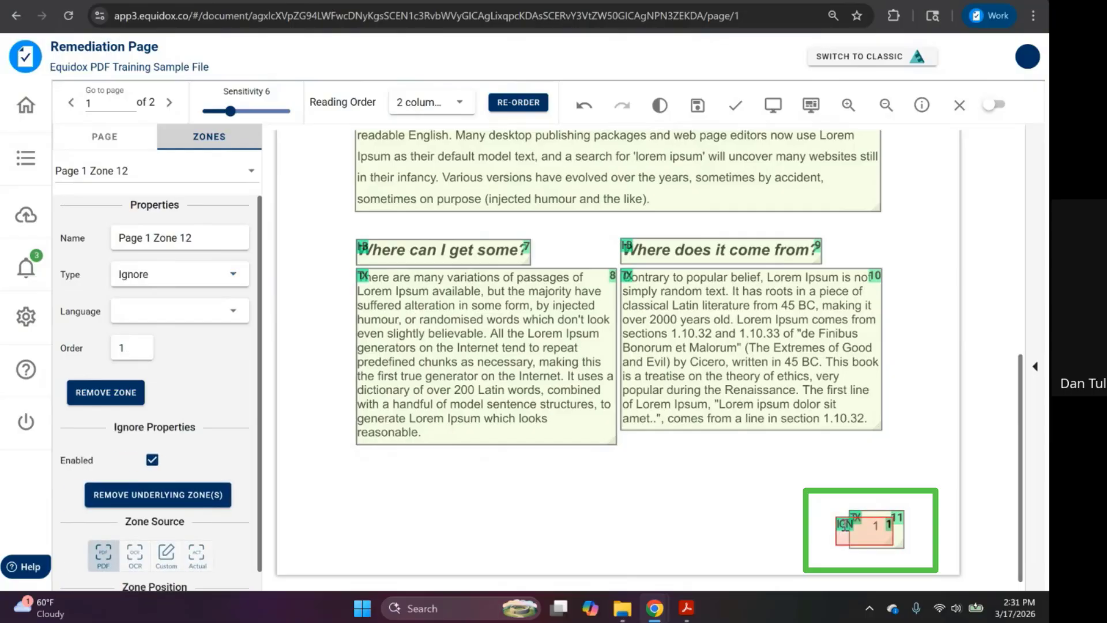
click(774, 105)
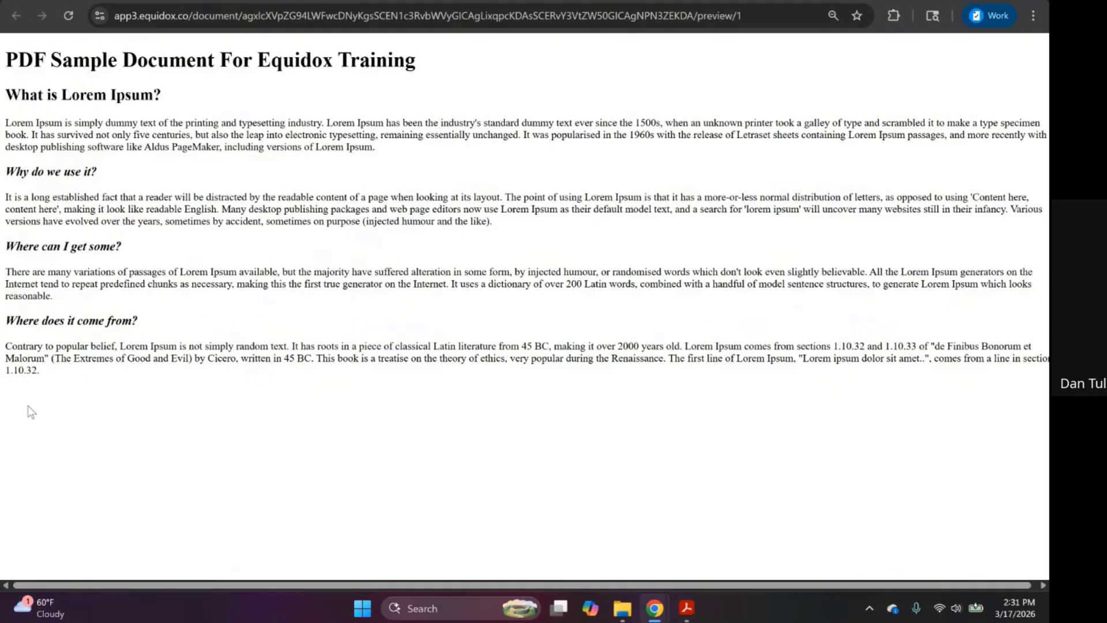
click(94, 1)
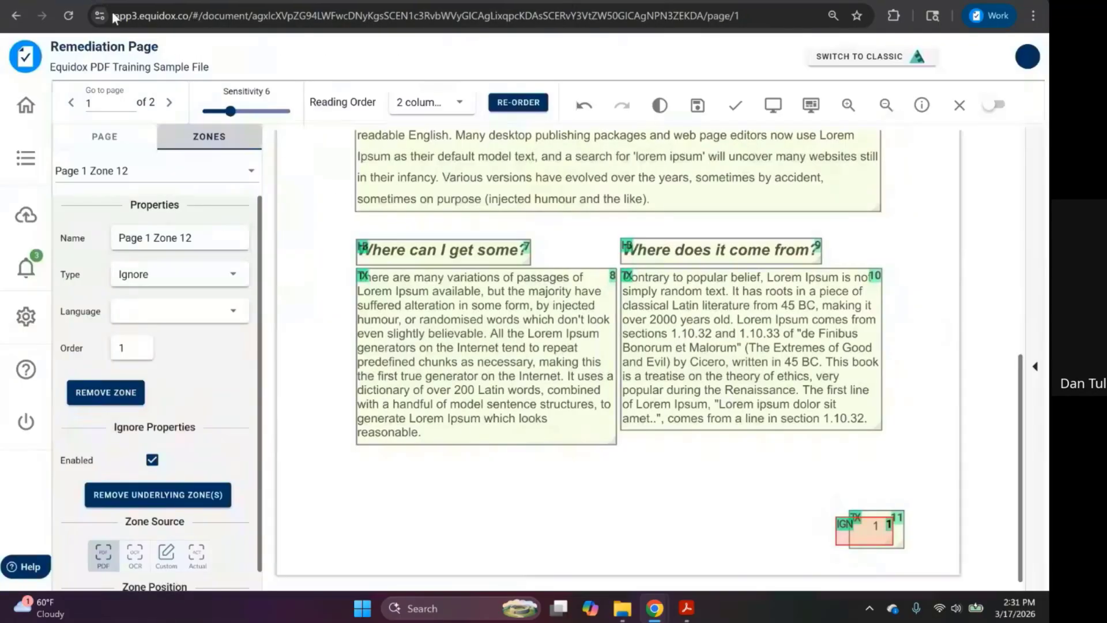
- Save page 1, move on to page 2 and select the Ignore zone over its page number
click(700, 107)
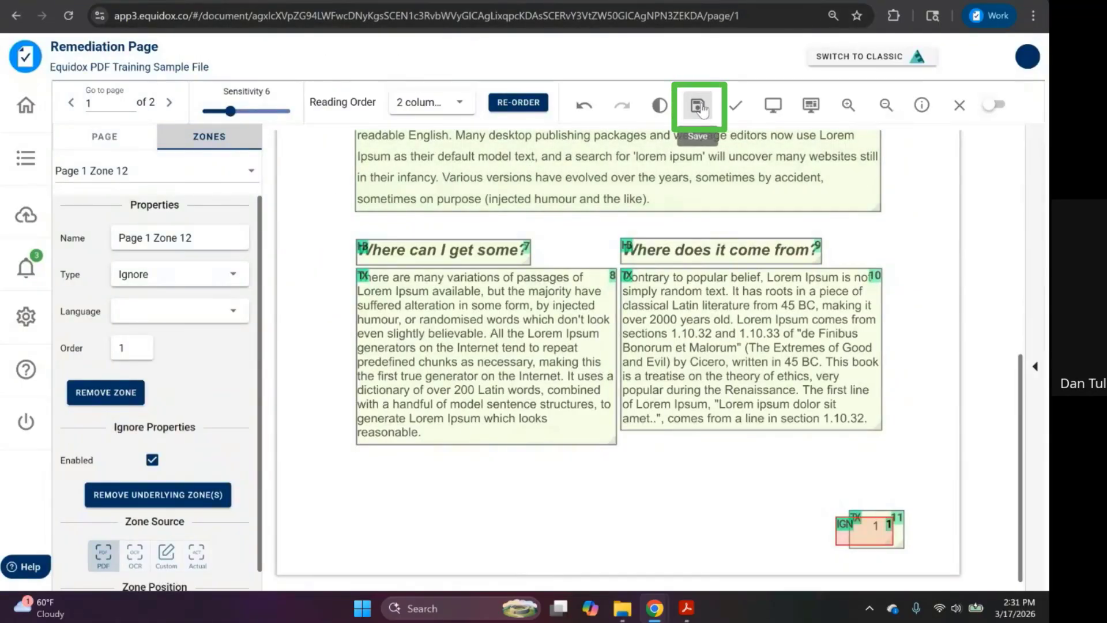
click(169, 103)
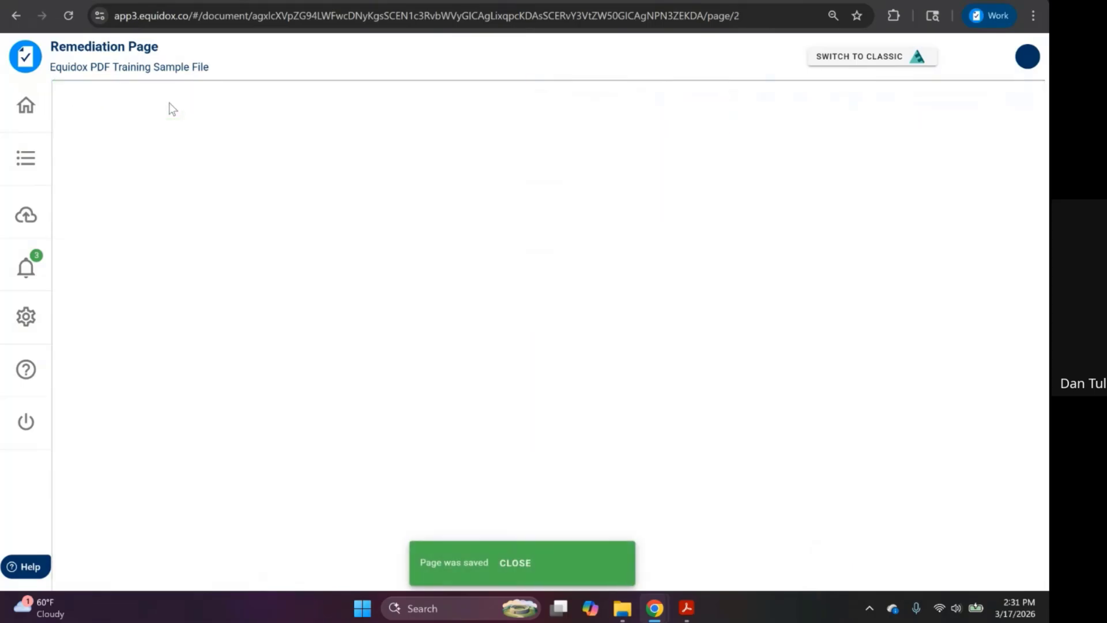
click(890, 366)
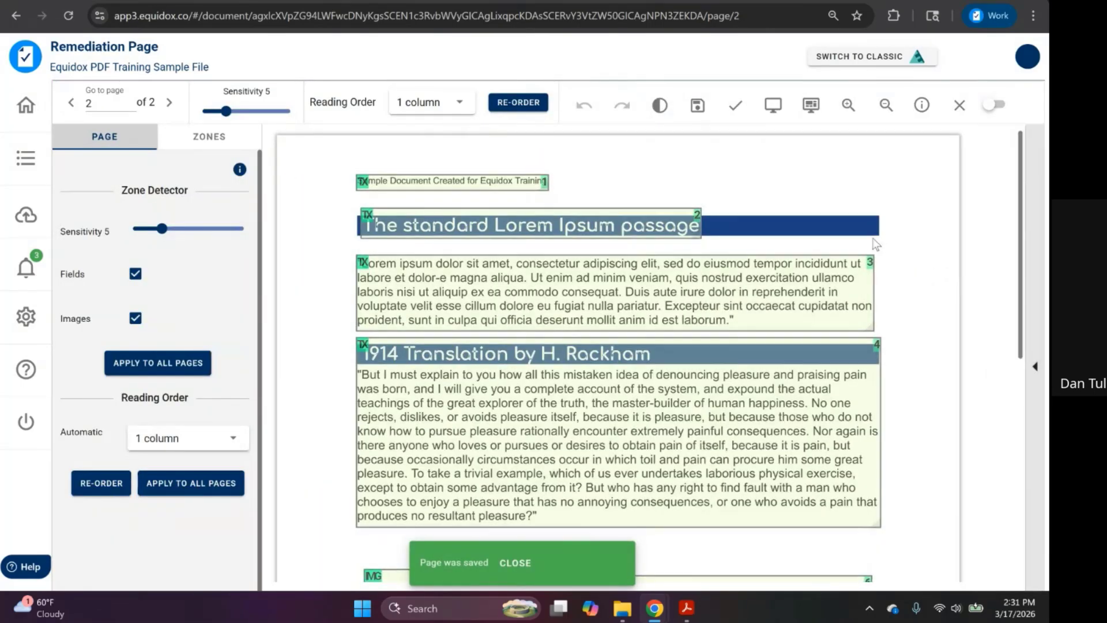
scroll(853, 519, down, 10)
click(853, 540)
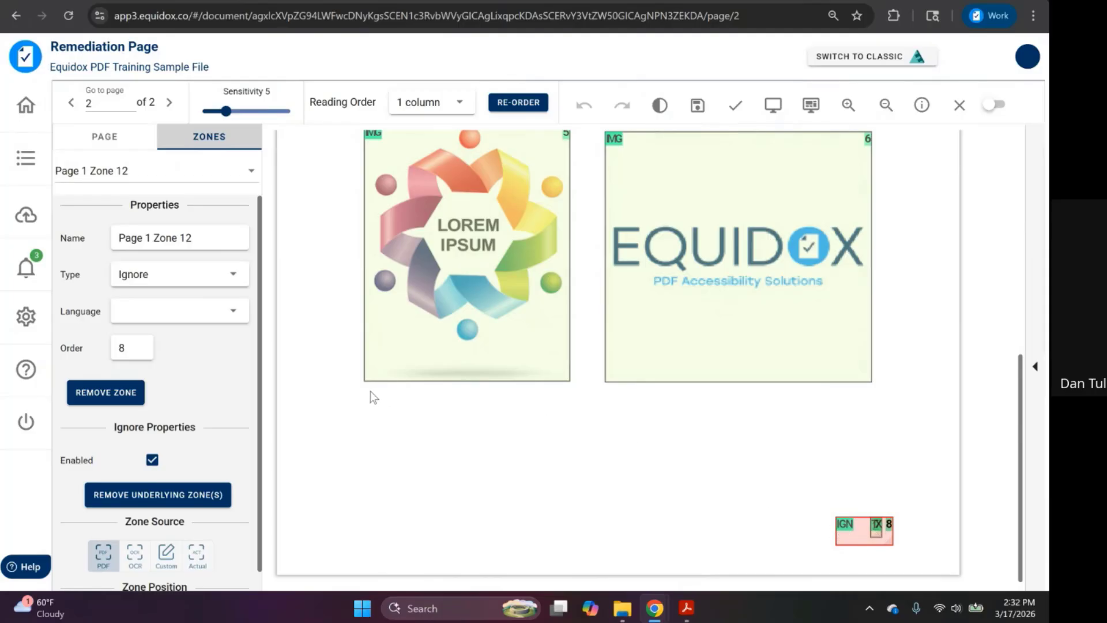
- Draw a large text zone across the blank area below page 2's images and delete it again
drag(342, 388, 898, 542)
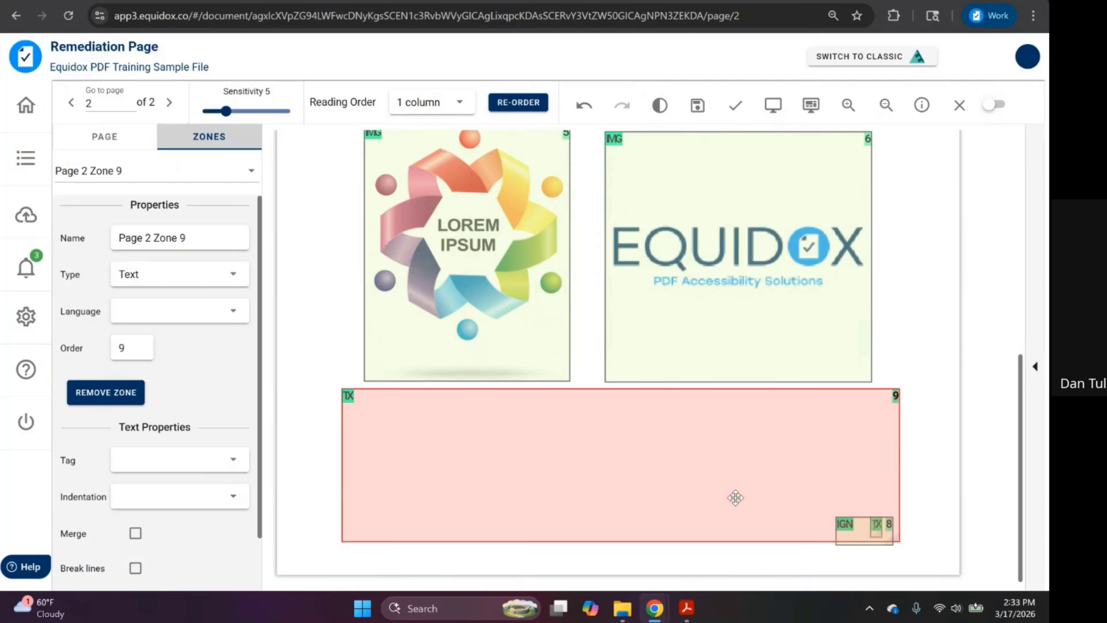
key(Delete)
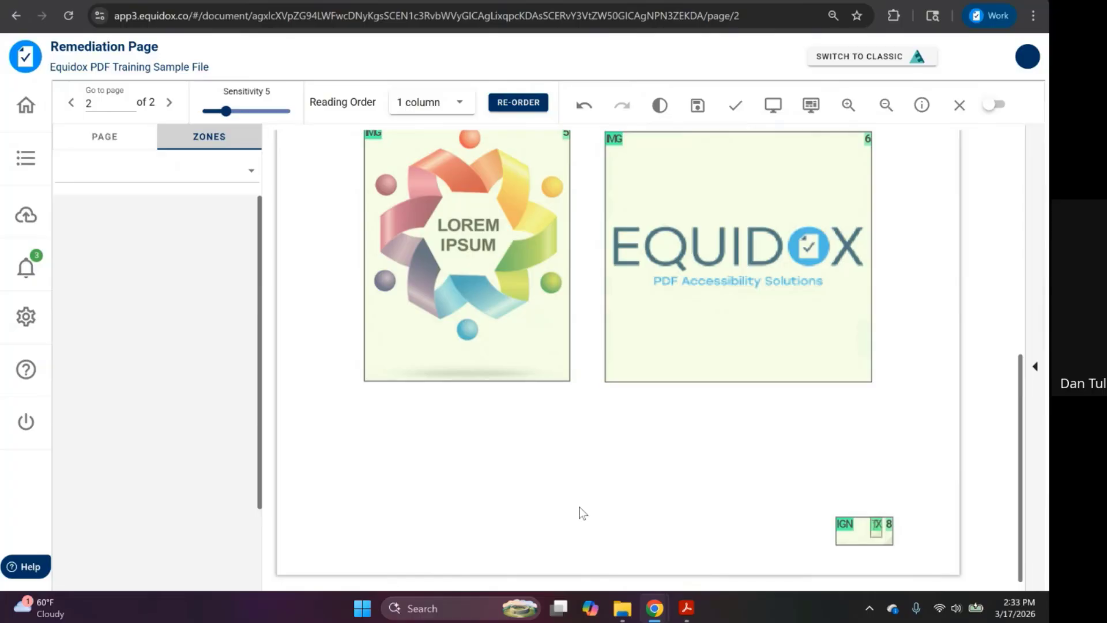
- Remove the zone from the header text "Sample Document Created for Equidox Training" on page 2
scroll(580, 507, up, 8)
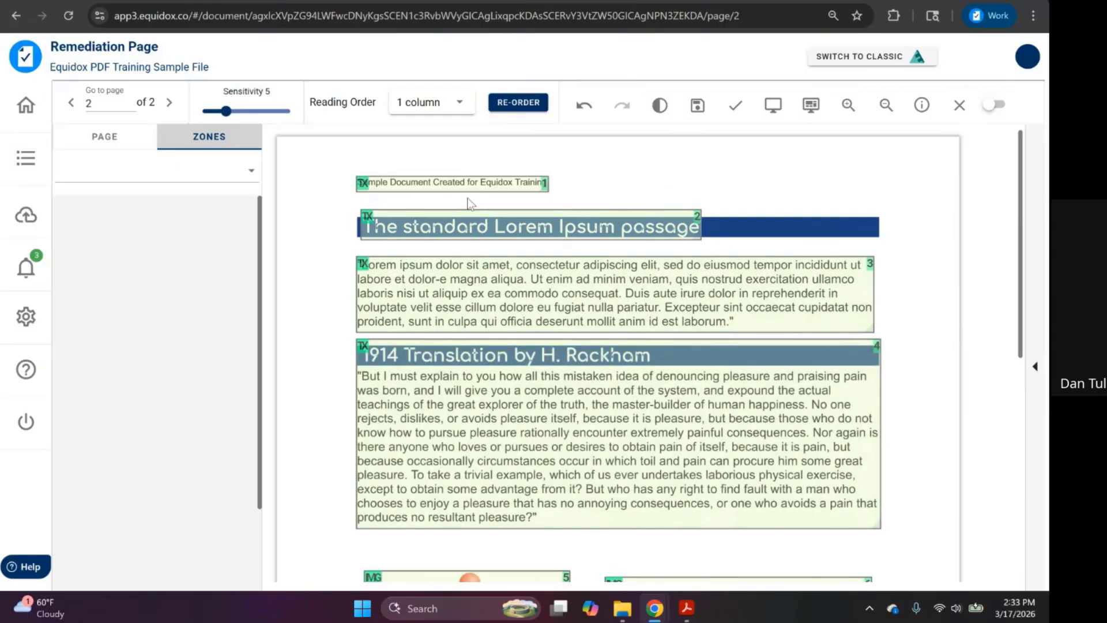
click(474, 183)
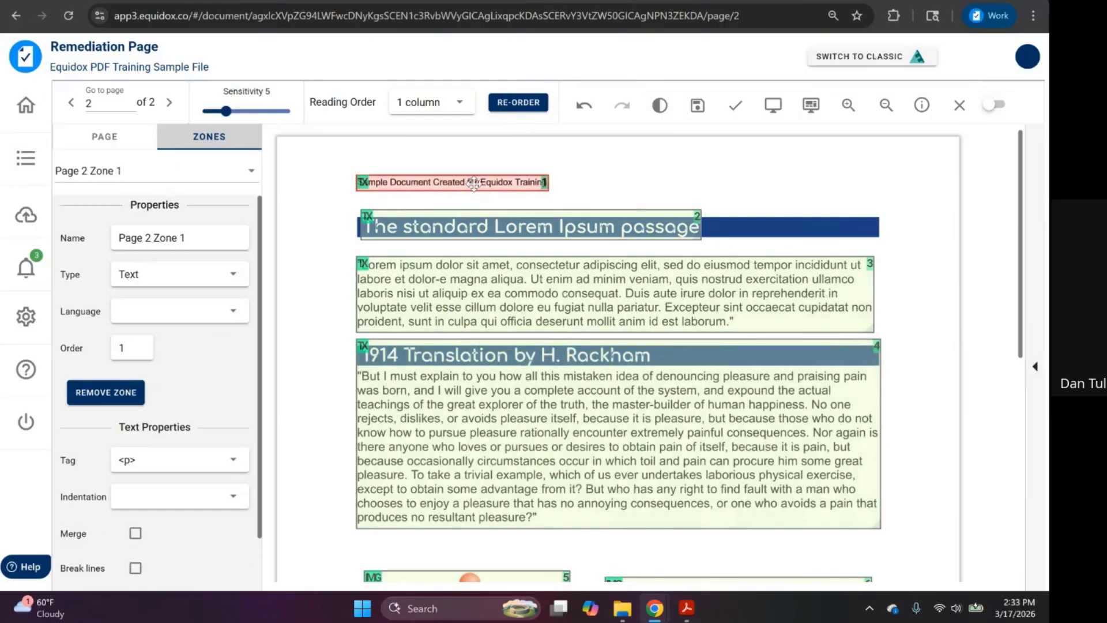
key(BackSpace)
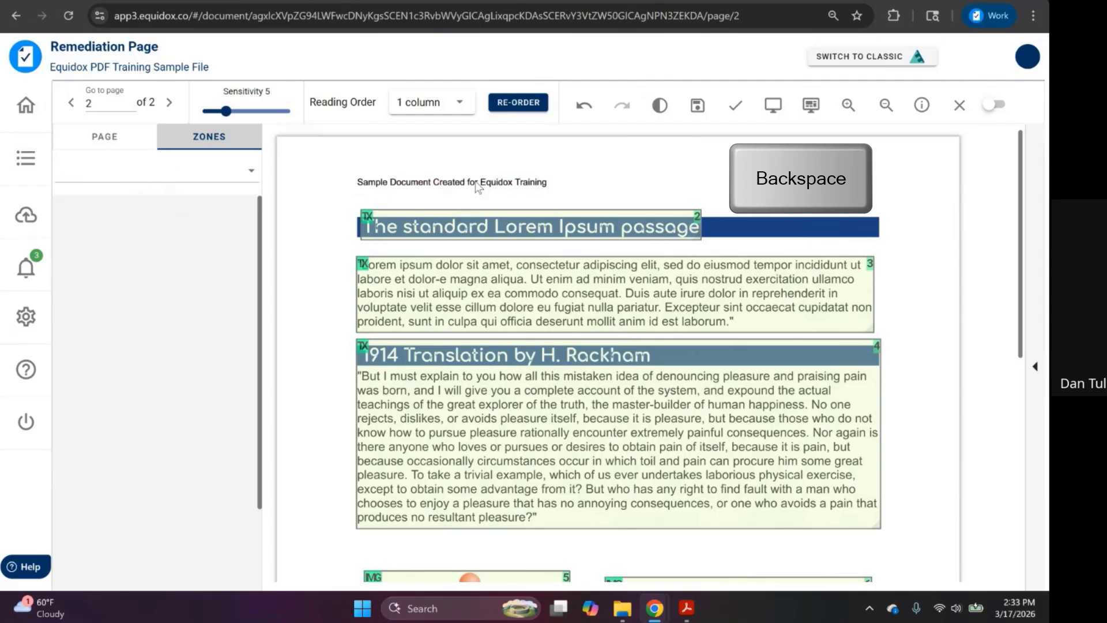
- Tag the zone "The standard Lorem Ipsum passage" on page 2 as a level 2 heading
click(462, 227)
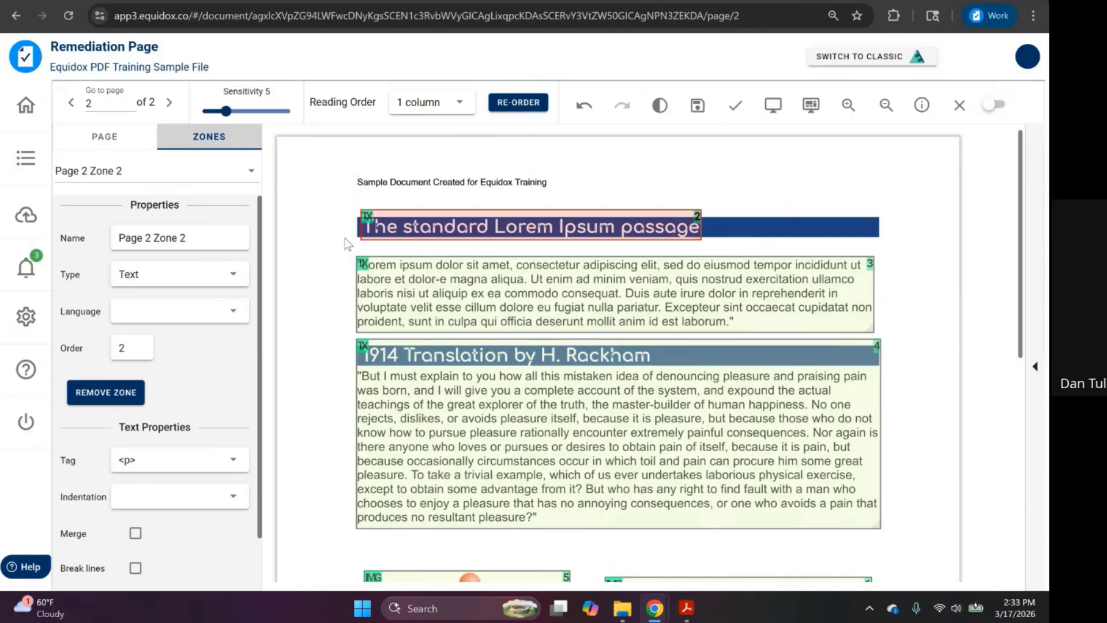
key(2)
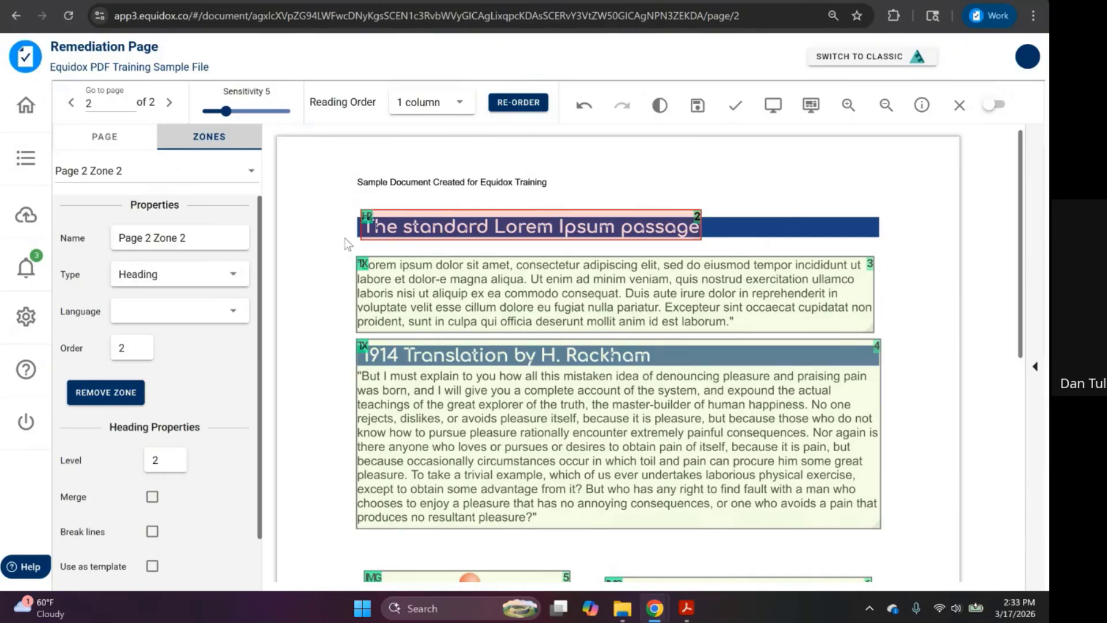
key(2)
- Shrink page 2's zone 4 to cover only the "1914 Translation" title line and tag it as a level 2 heading
click(466, 369)
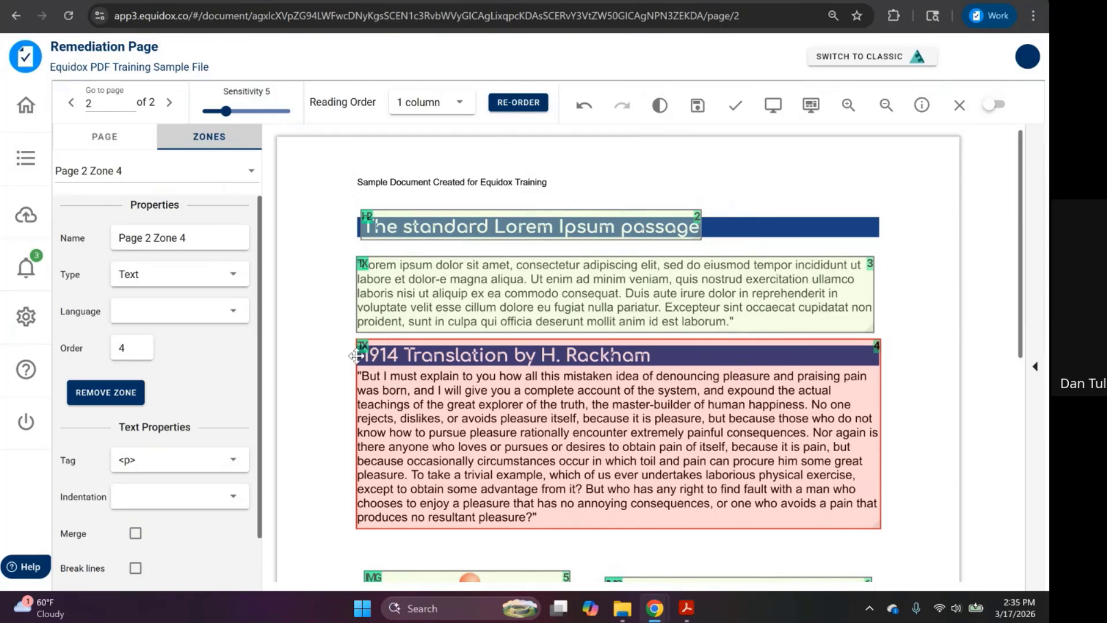
click(442, 225)
click(458, 298)
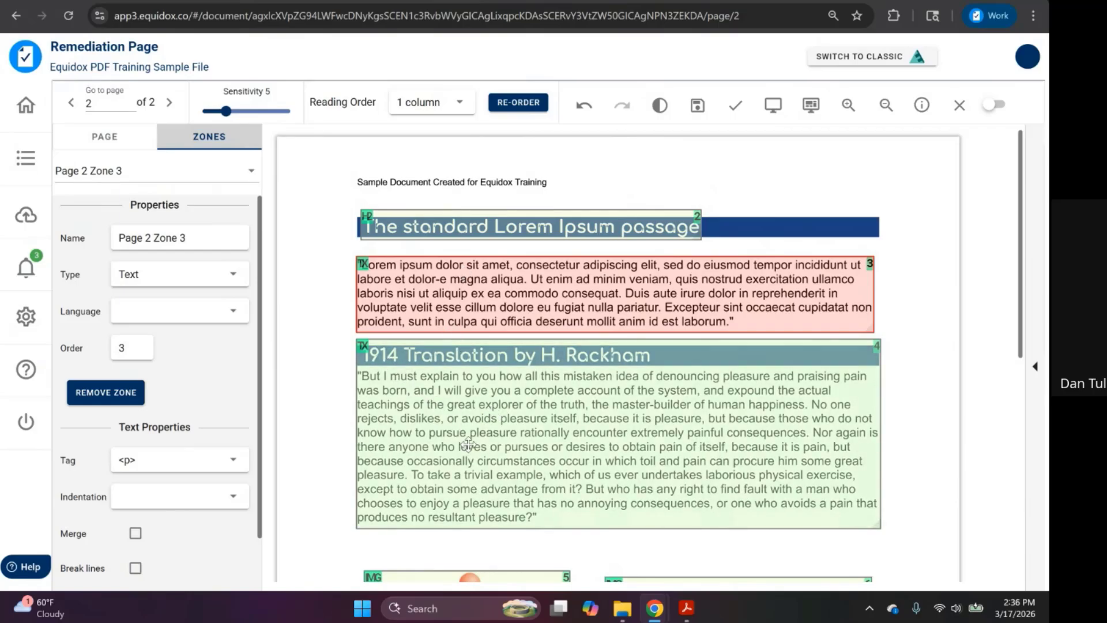
click(525, 527)
drag(524, 528, 527, 364)
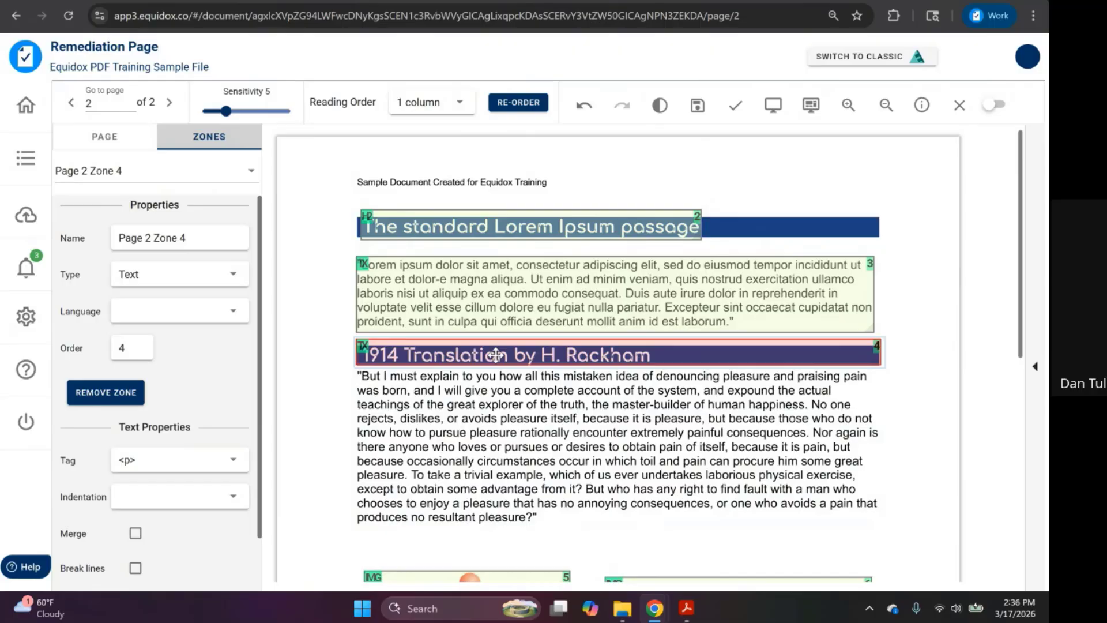
key(2)
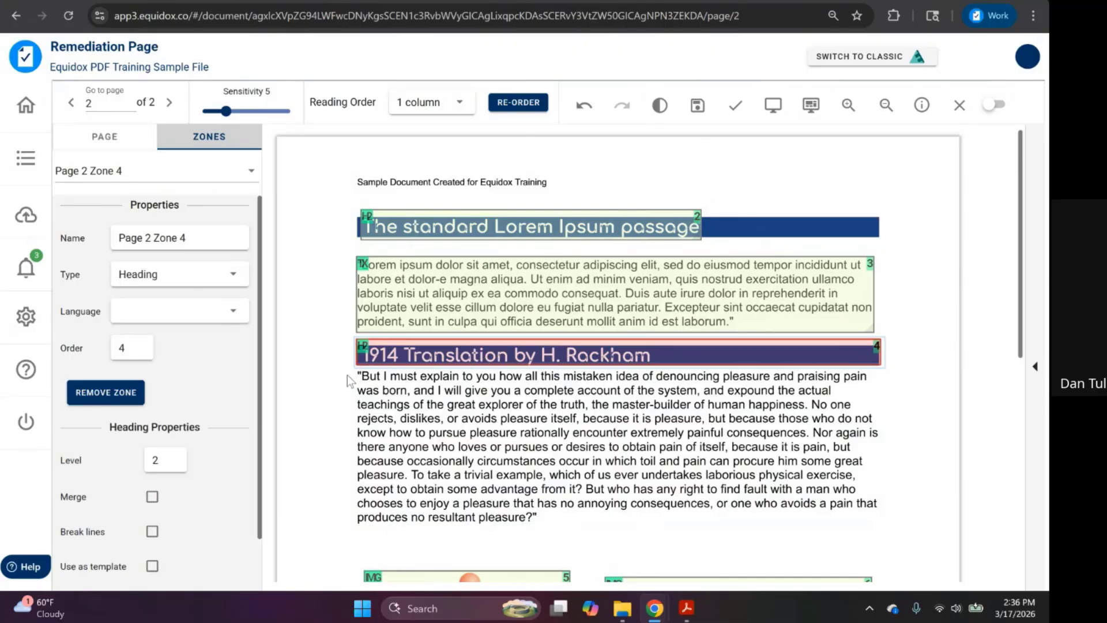
- Draw a new text zone around the uncovered paragraph below the "1914 Translation" heading and select it
mouse_move(351, 369)
mouse_down()
mouse_move(768, 525)
mouse_move(891, 542)
mouse_up()
click(870, 506)
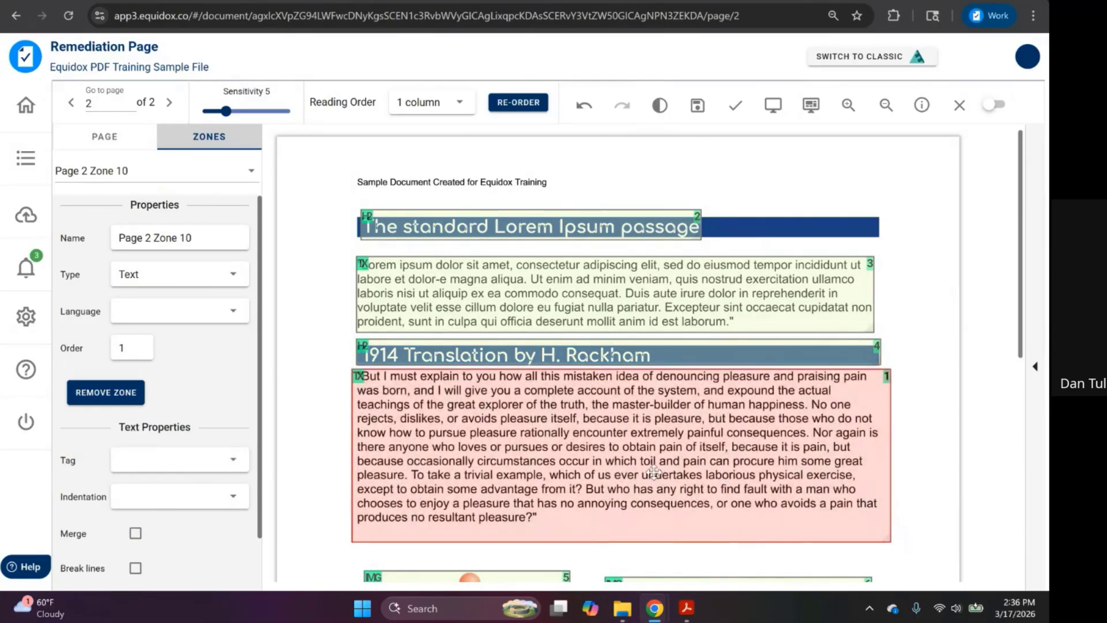
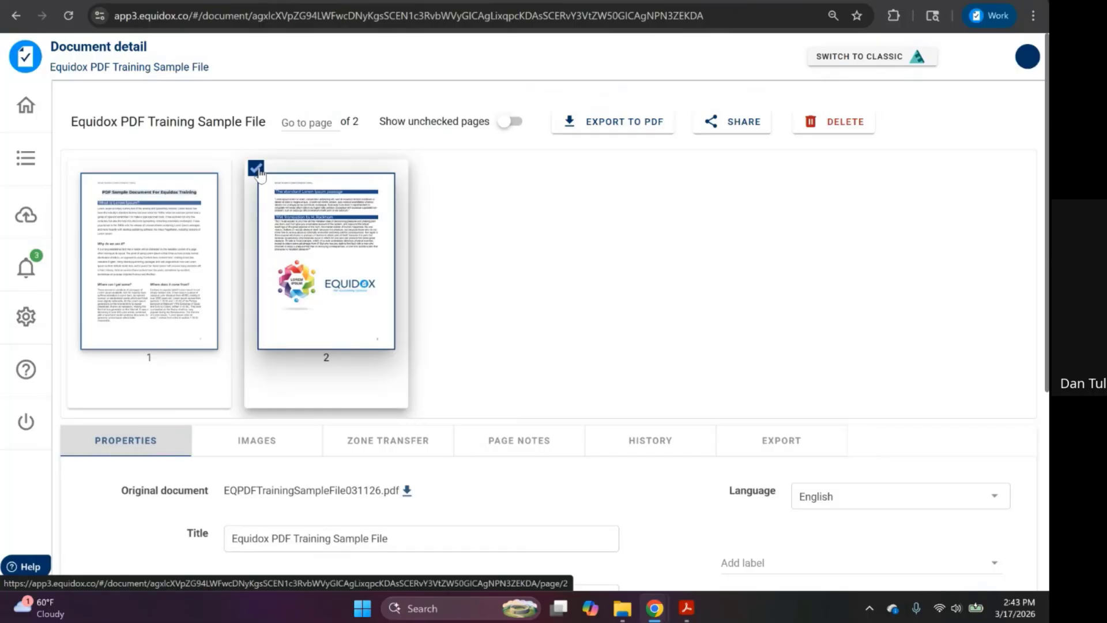
- Open page 1 from the document detail, mark it as validated, and return to the document detail
click(137, 219)
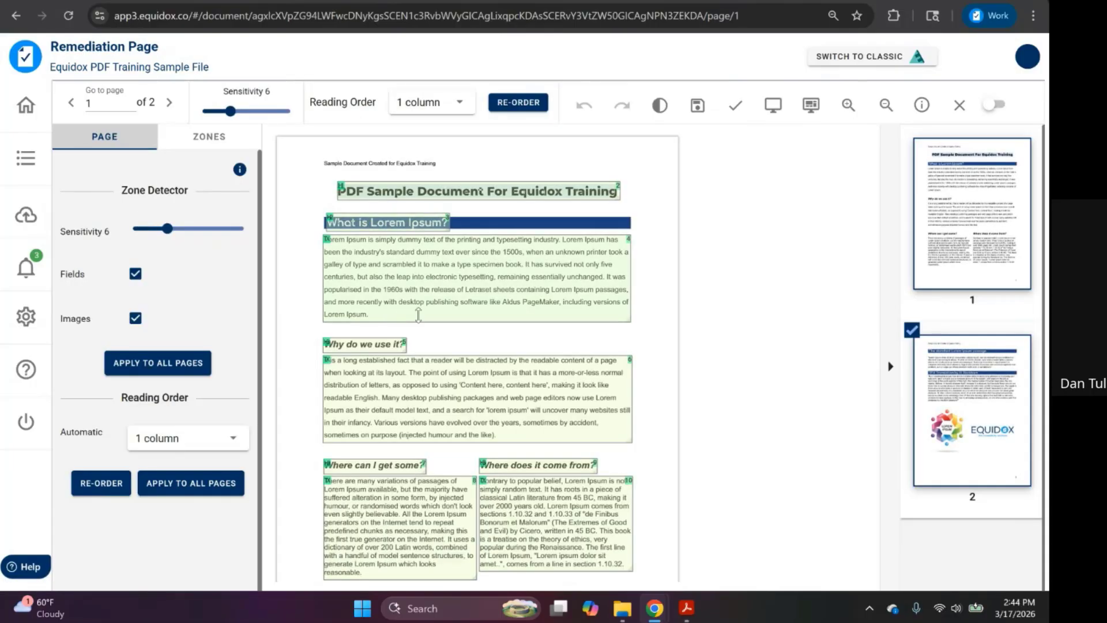
click(736, 109)
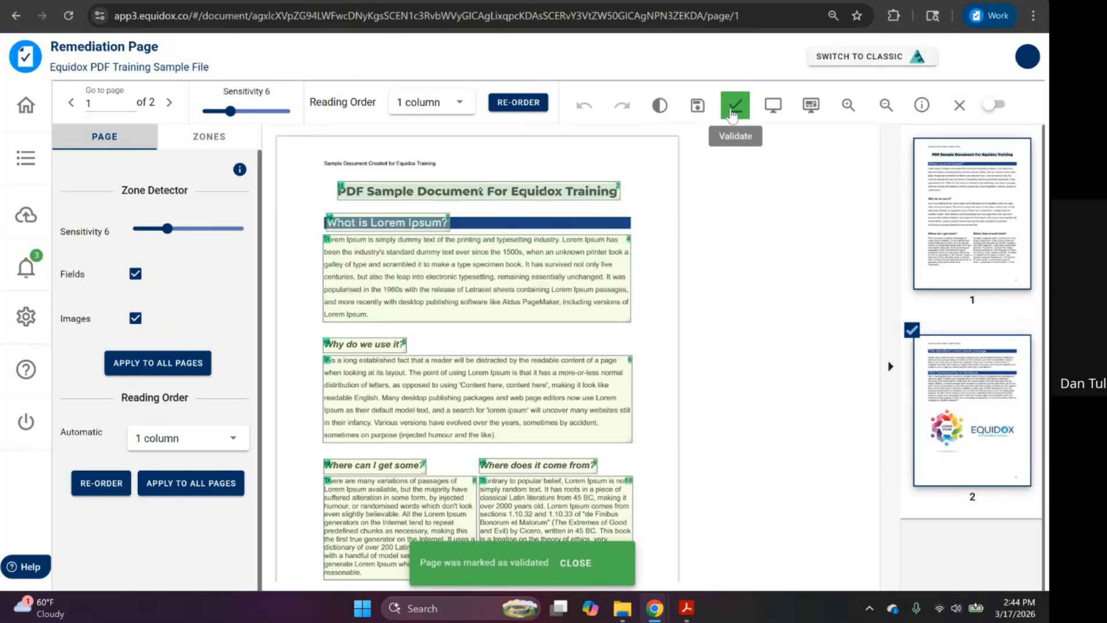
click(958, 106)
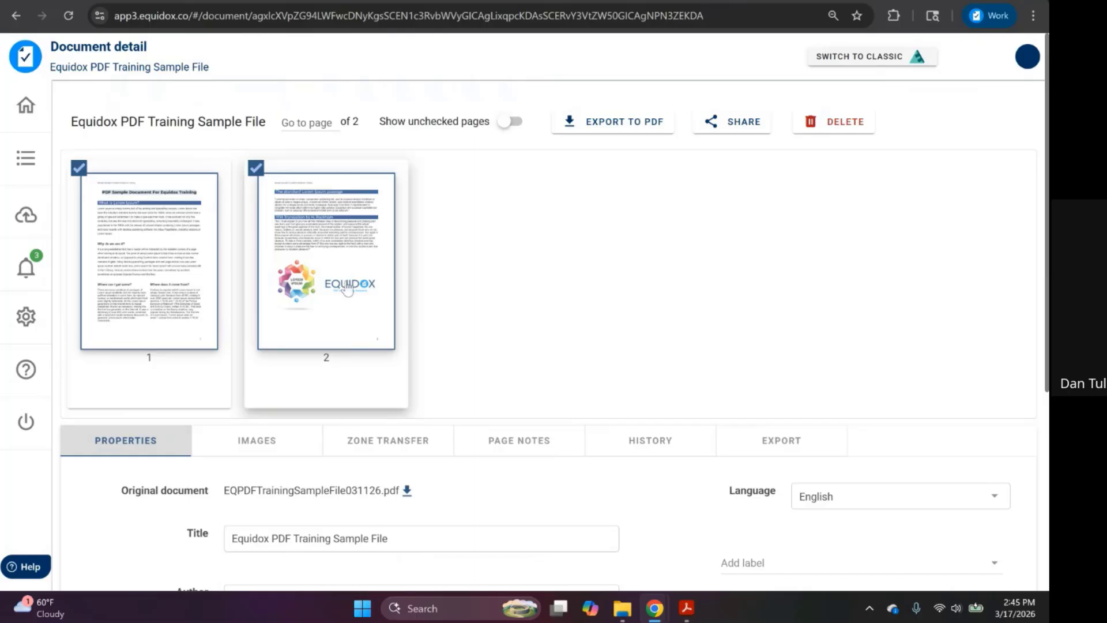
- Reopen page 1 for remediation and toggle the page thumbnails, leaving them hidden
click(169, 262)
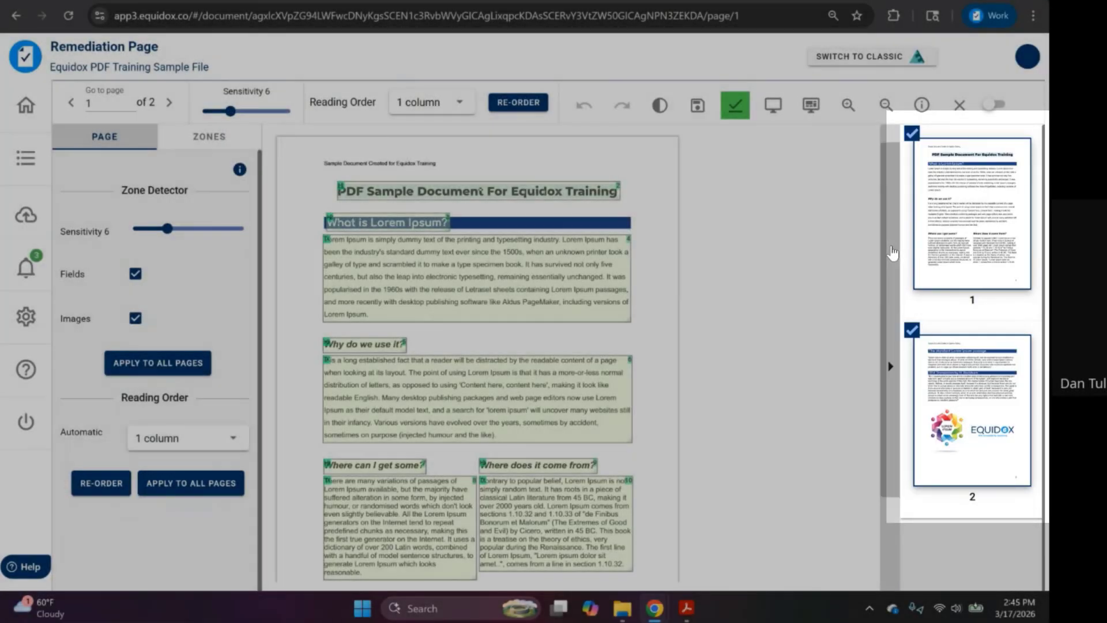
click(892, 252)
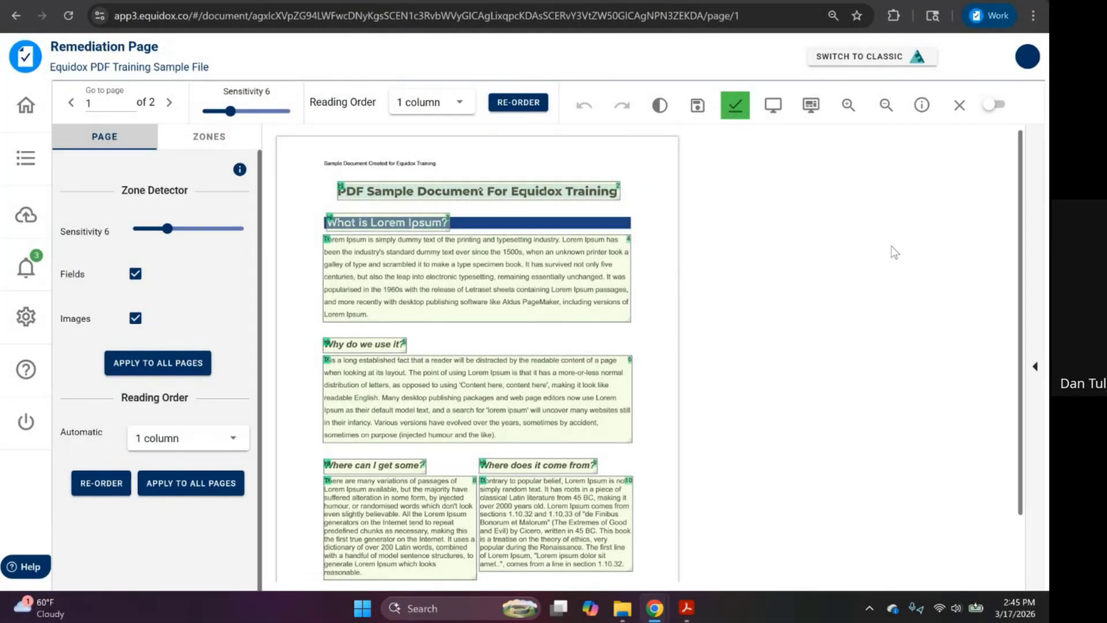
click(1038, 233)
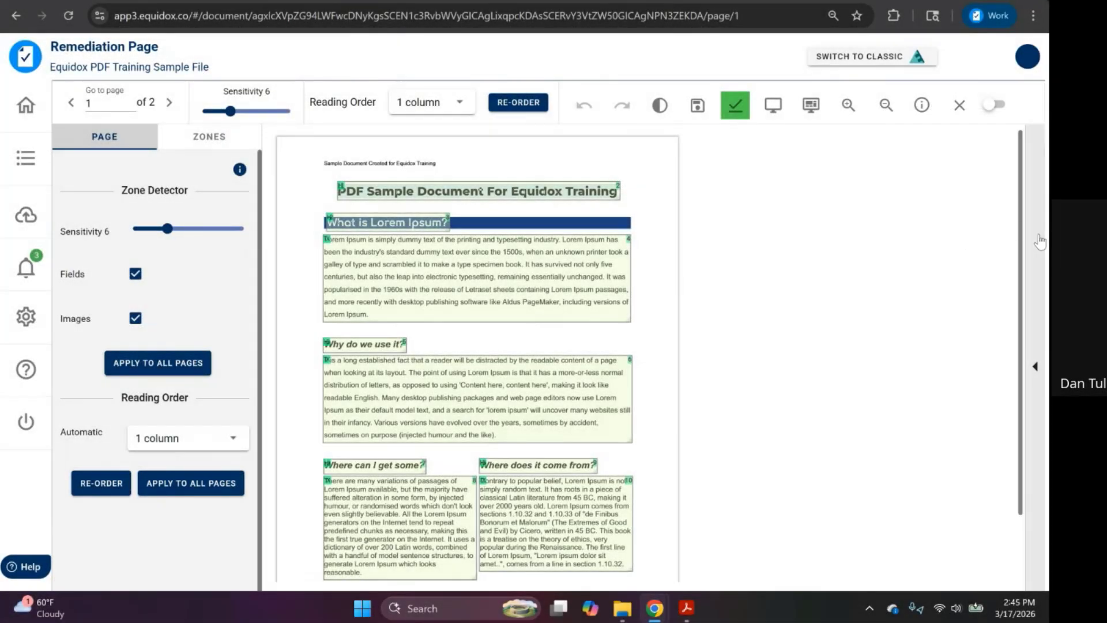
click(895, 214)
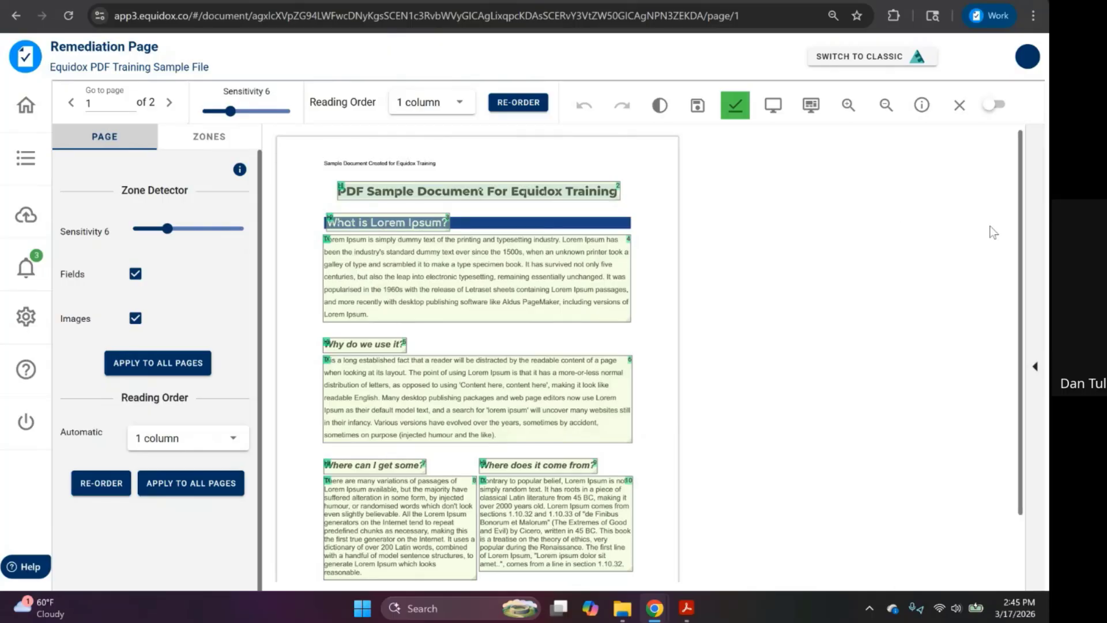
click(1035, 240)
click(888, 283)
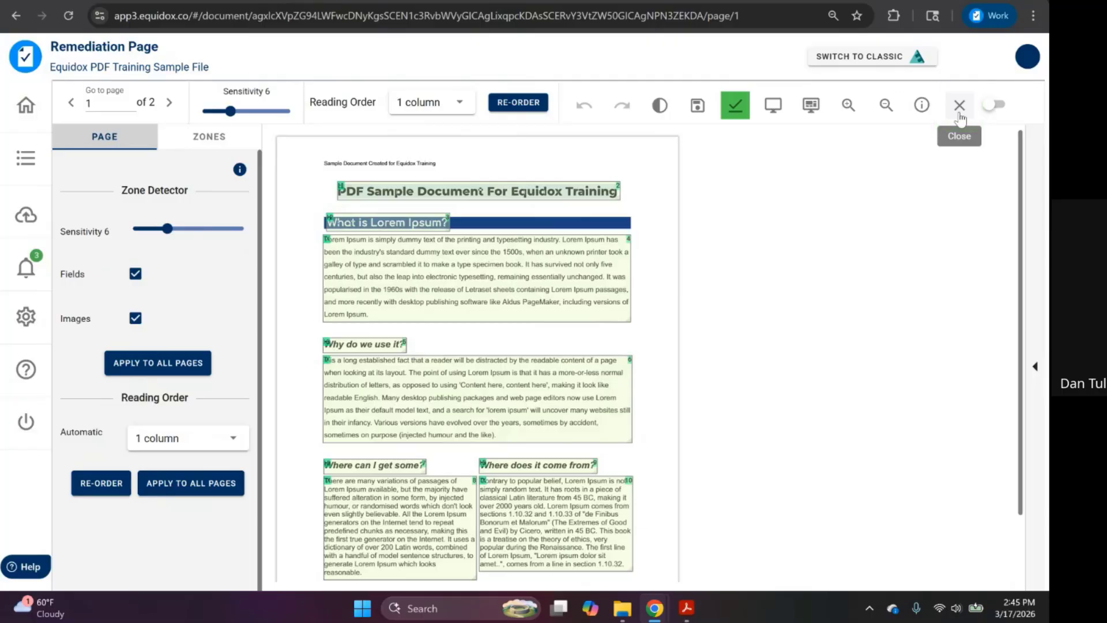
- Review the full list of remediation shortcuts, from zone type changes to saving, validating and zooming, and close the list
click(923, 110)
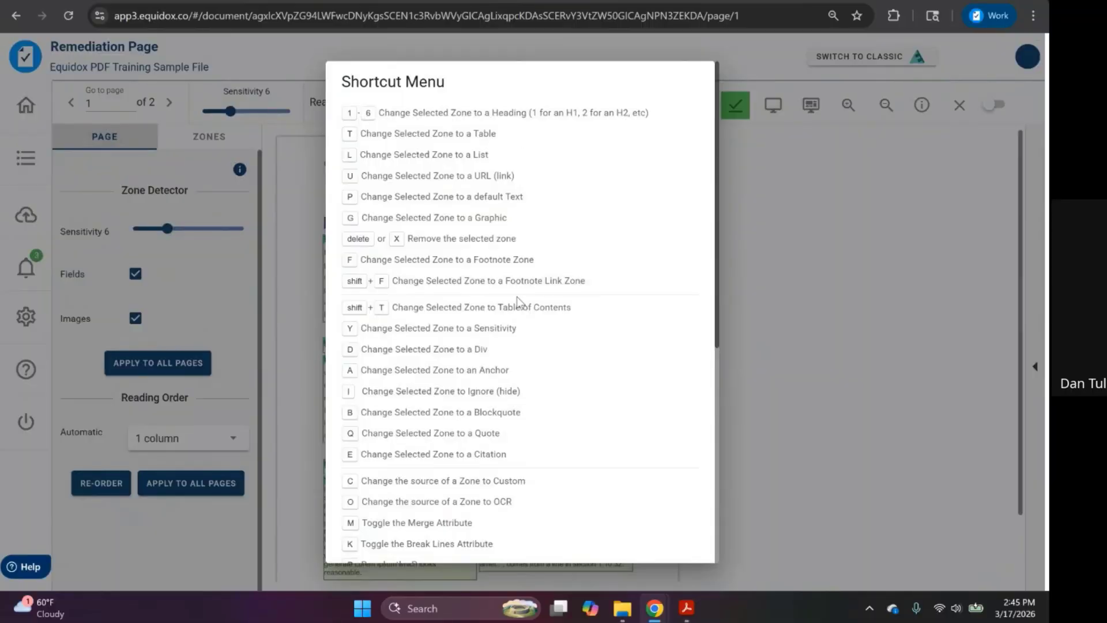
scroll(538, 193, down, 6)
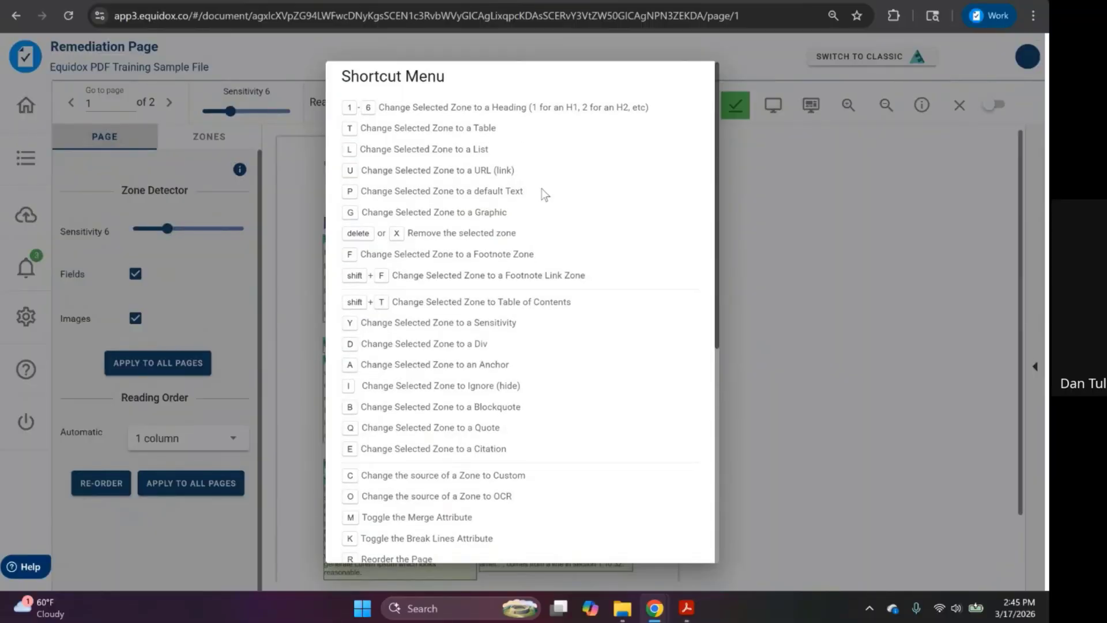
scroll(507, 247, up, 6)
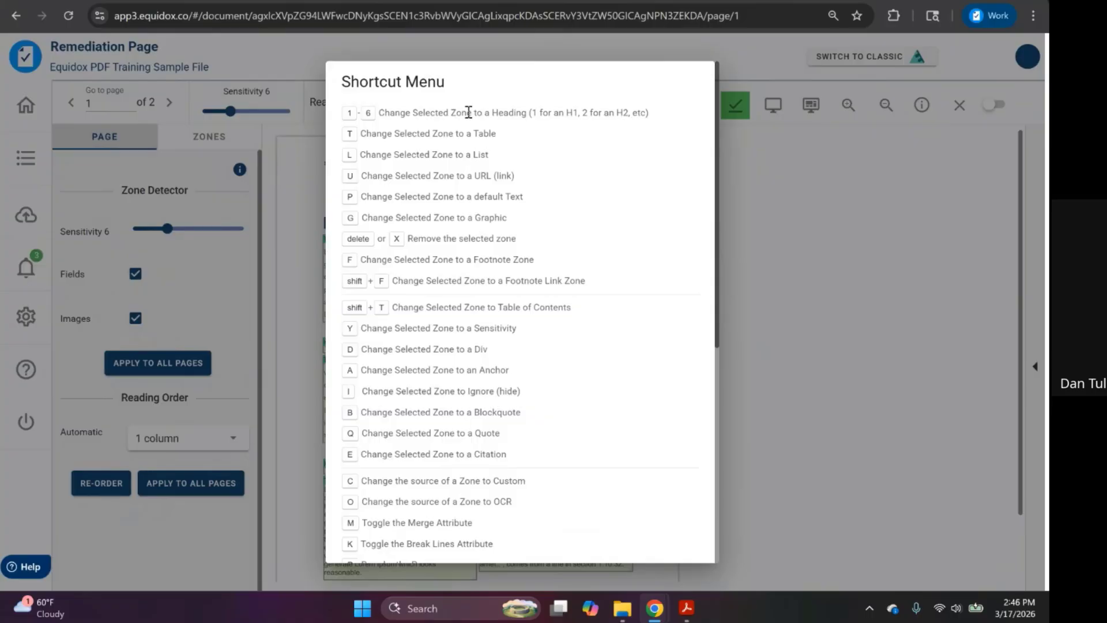
scroll(554, 107, down, 7)
scroll(521, 225, up, 4)
scroll(499, 308, up, 3)
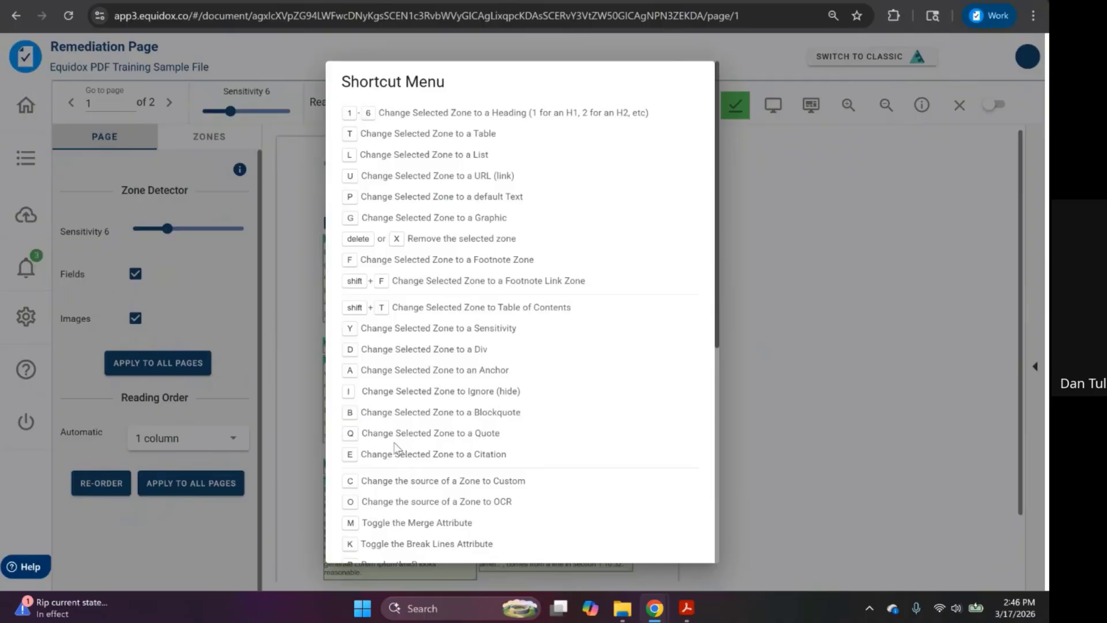
scroll(395, 447, down, 5)
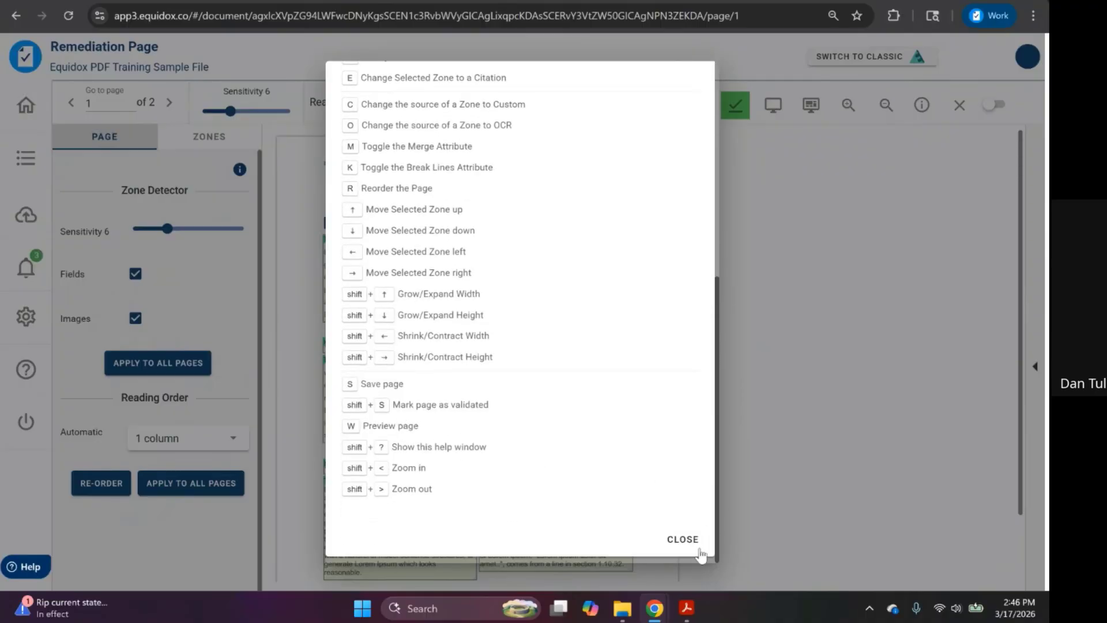
click(695, 545)
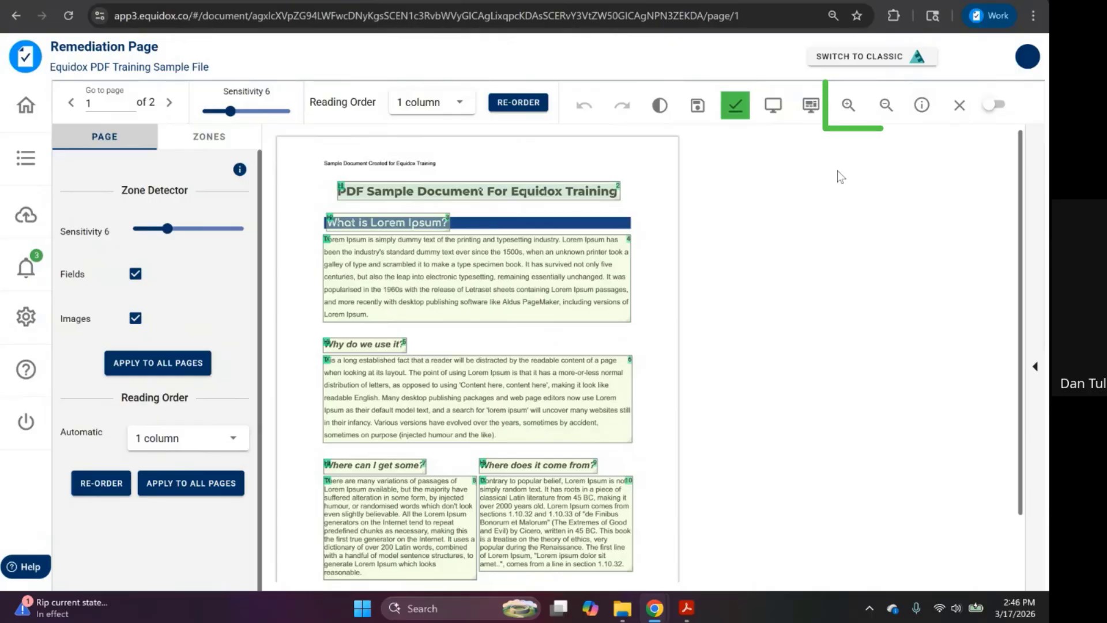
click(847, 110)
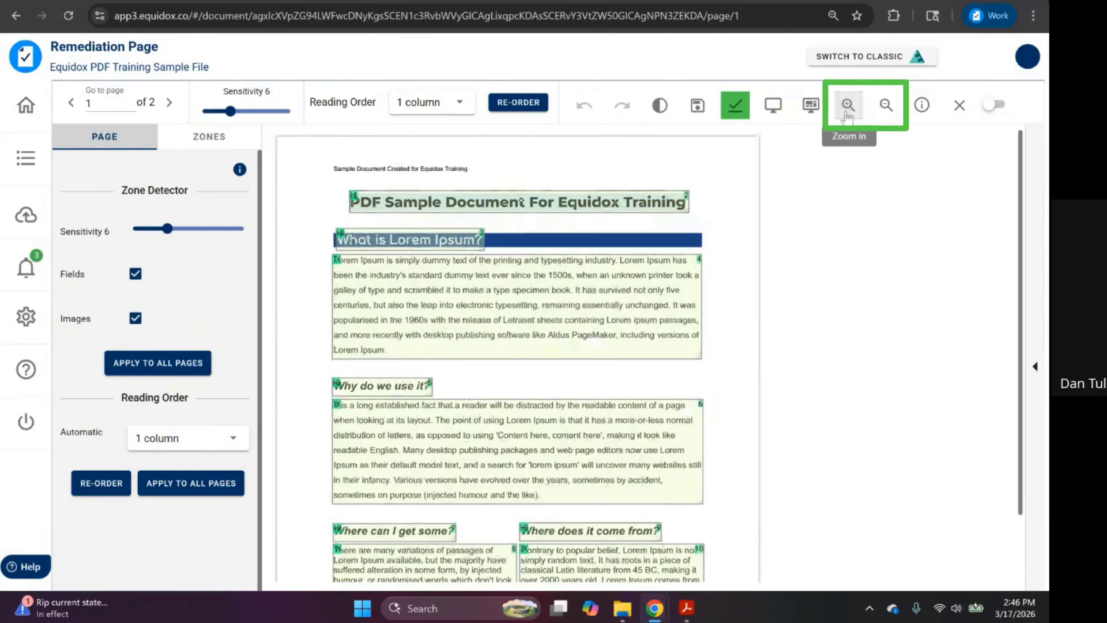
click(848, 110)
click(886, 107)
click(886, 107)
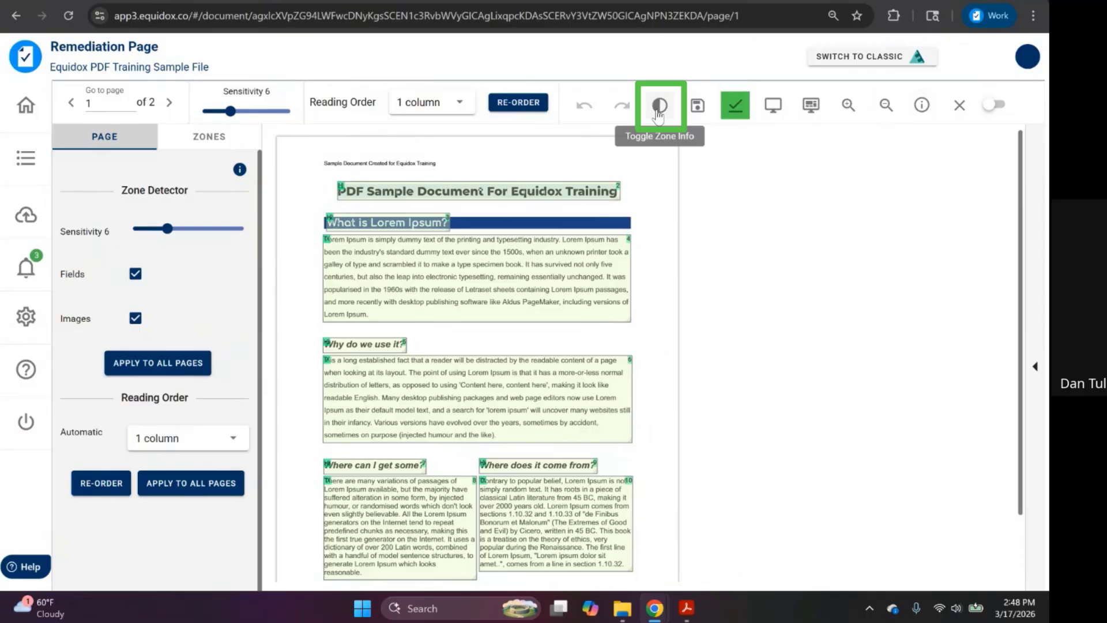
- Toggle the zone info labels showing tag type and reading order on page 1's zones, leaving them hidden
click(842, 108)
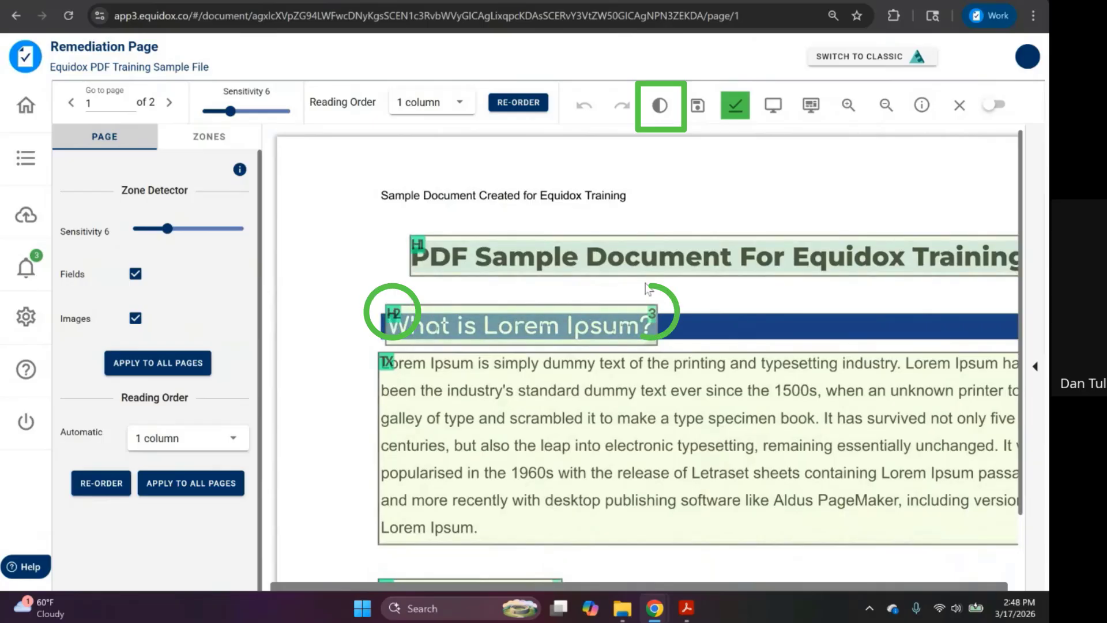
click(661, 108)
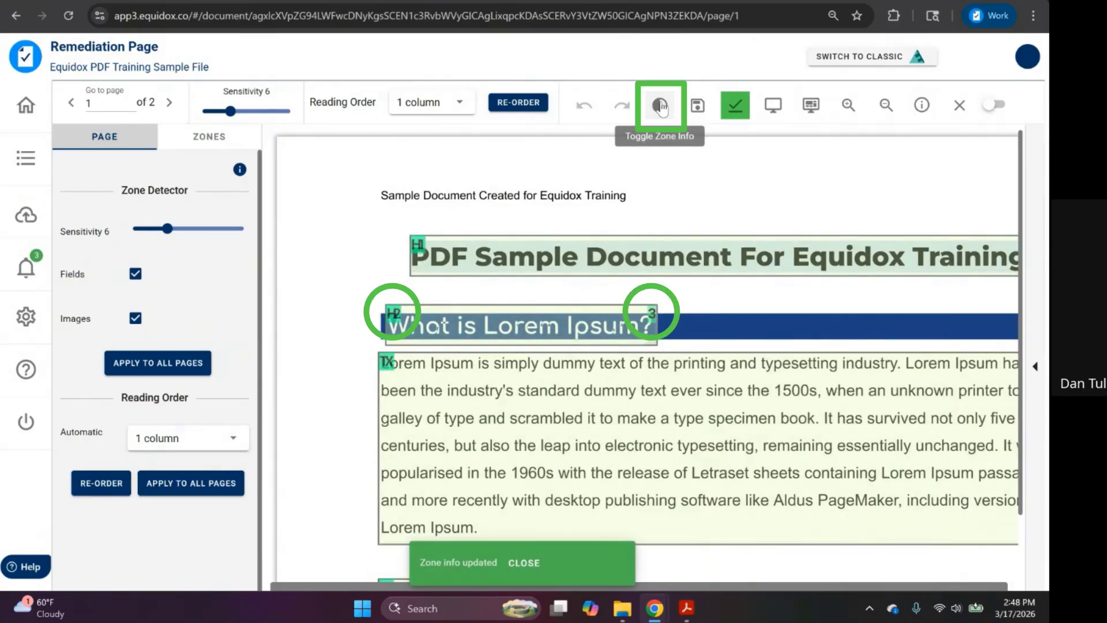
click(660, 108)
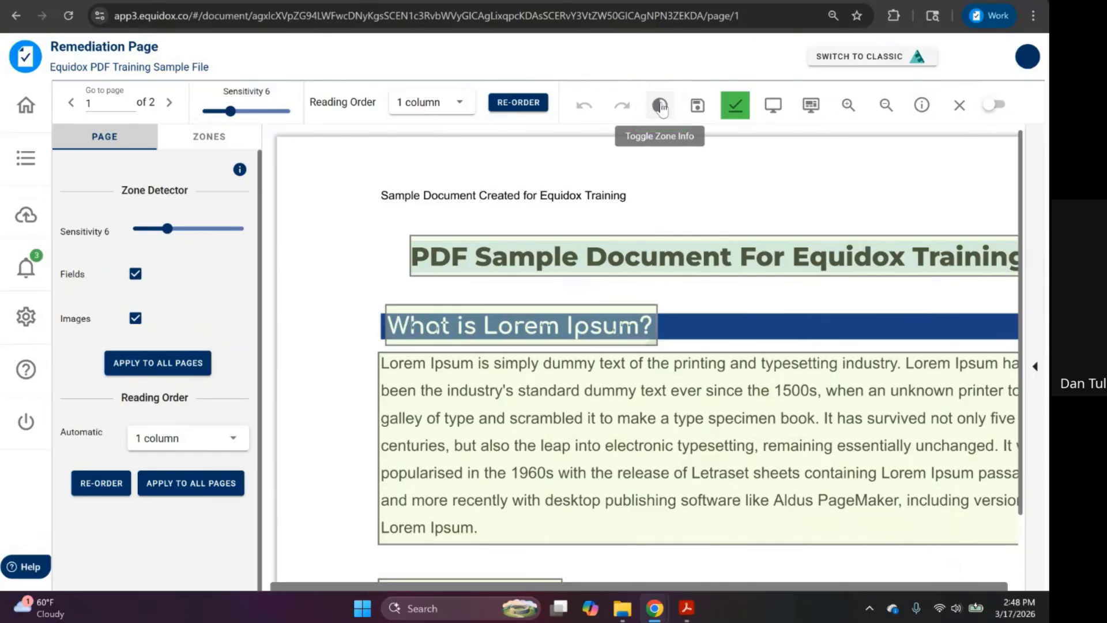
- Toggle the zone info labels on the page on and off, leaving them displayed
click(660, 105)
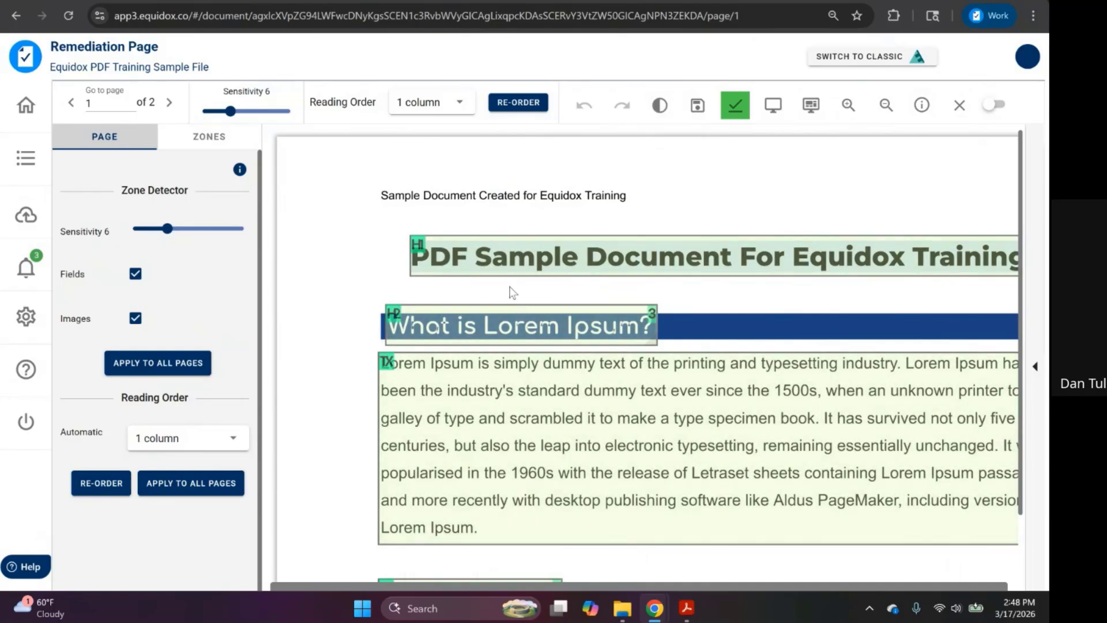
click(660, 106)
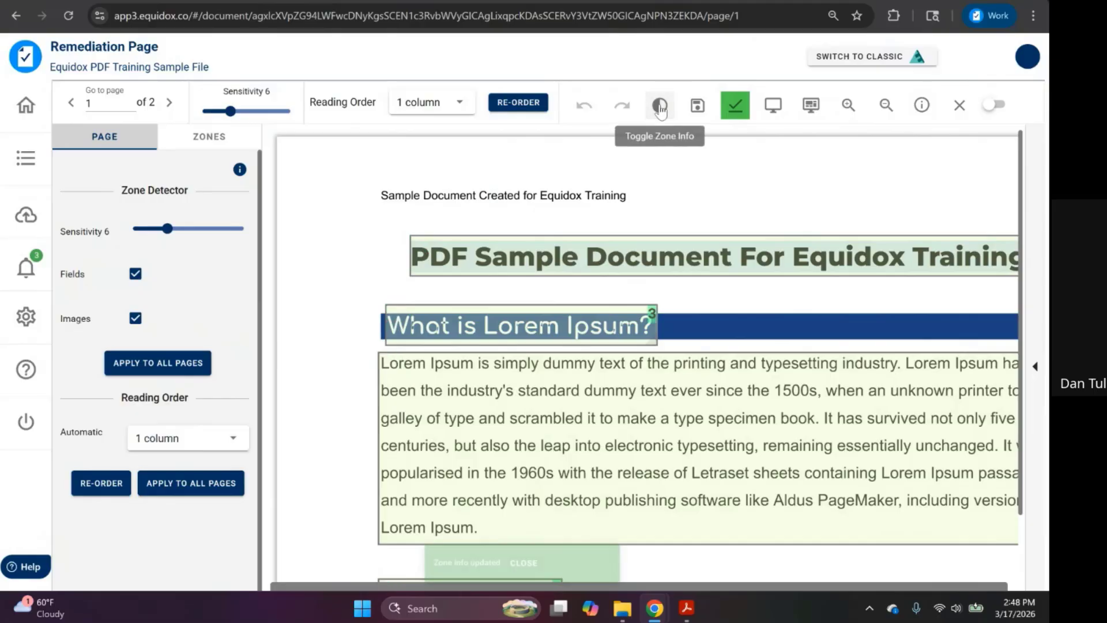
click(660, 106)
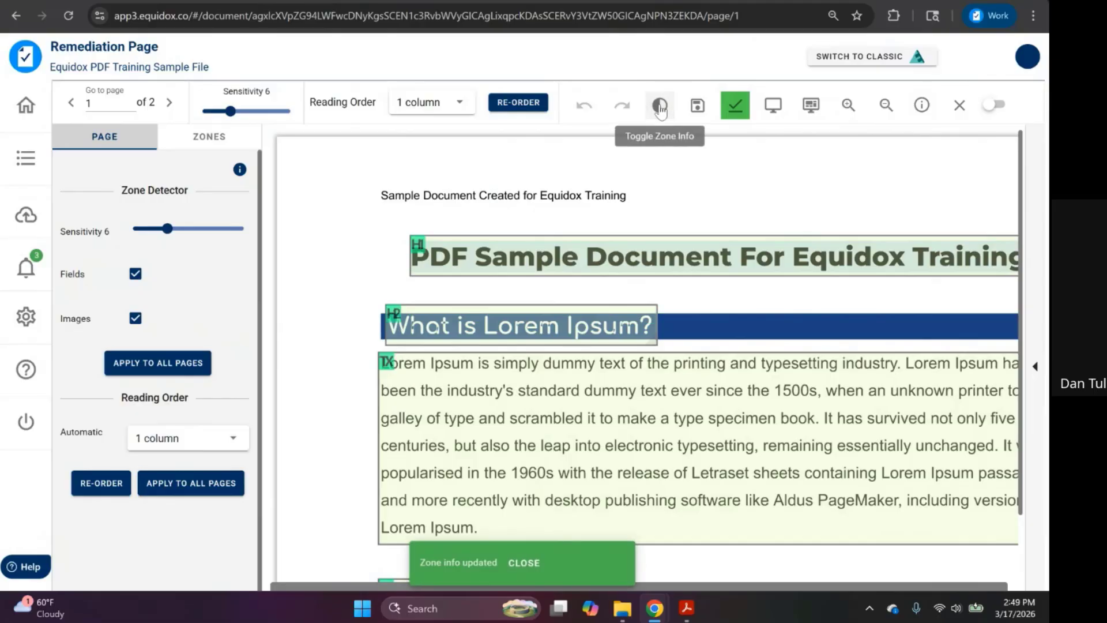
click(660, 108)
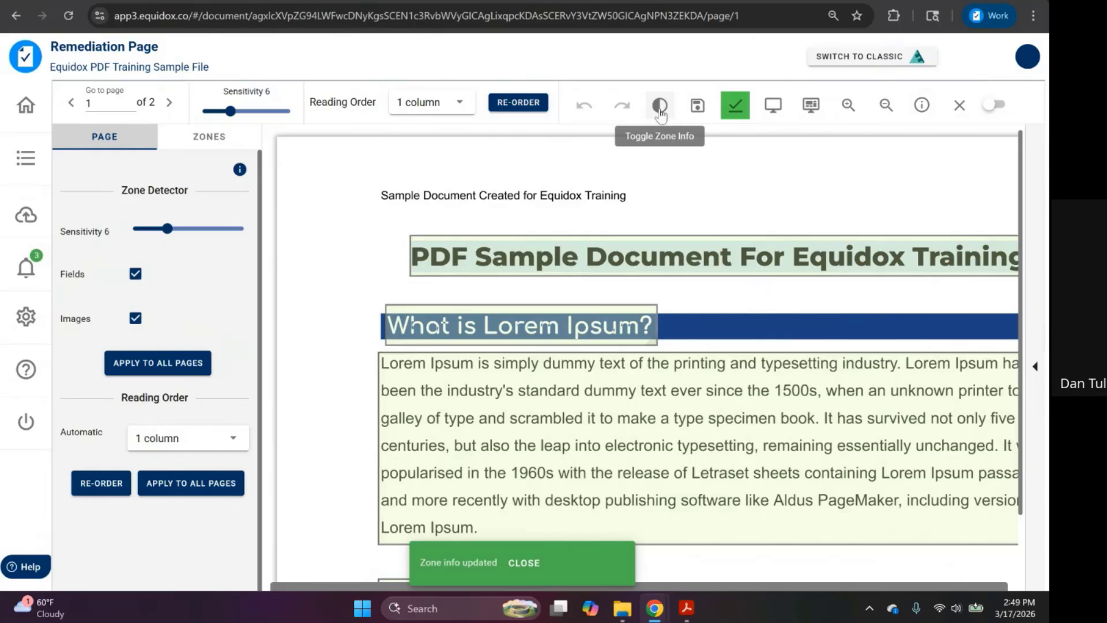
click(660, 109)
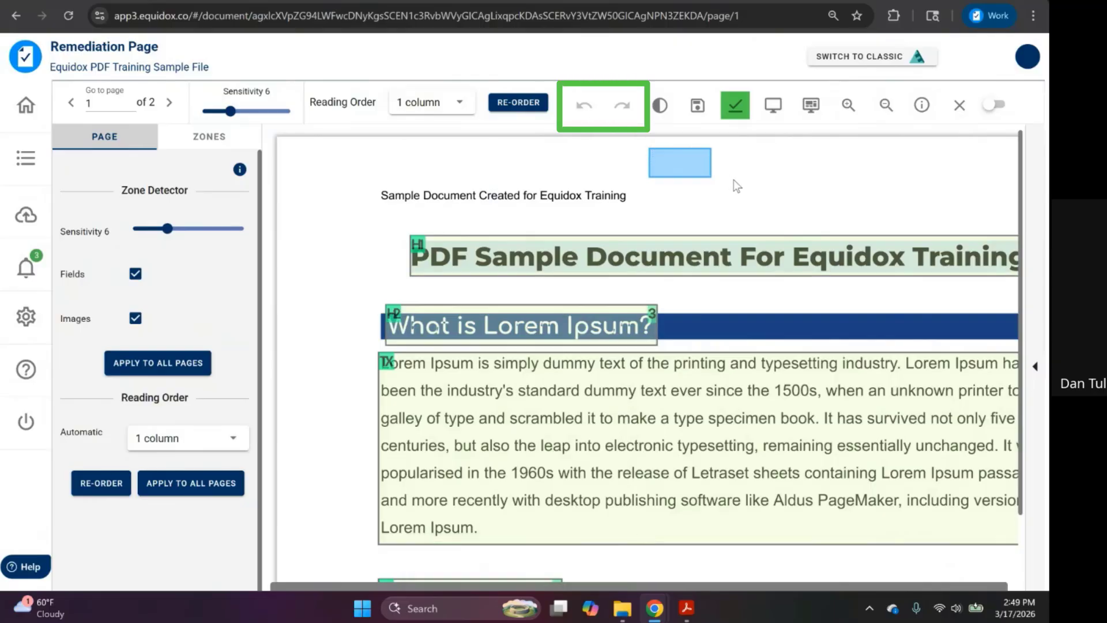
- Try undo and redo on a small zone drawn above the document title, and delete that zone
drag(734, 180, 741, 183)
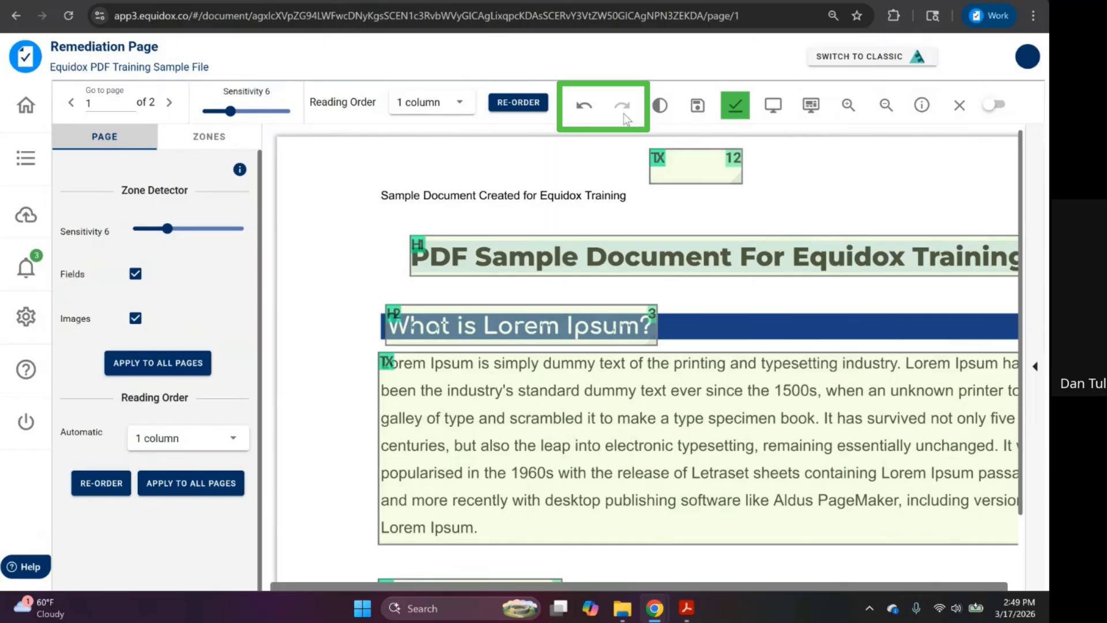
click(584, 105)
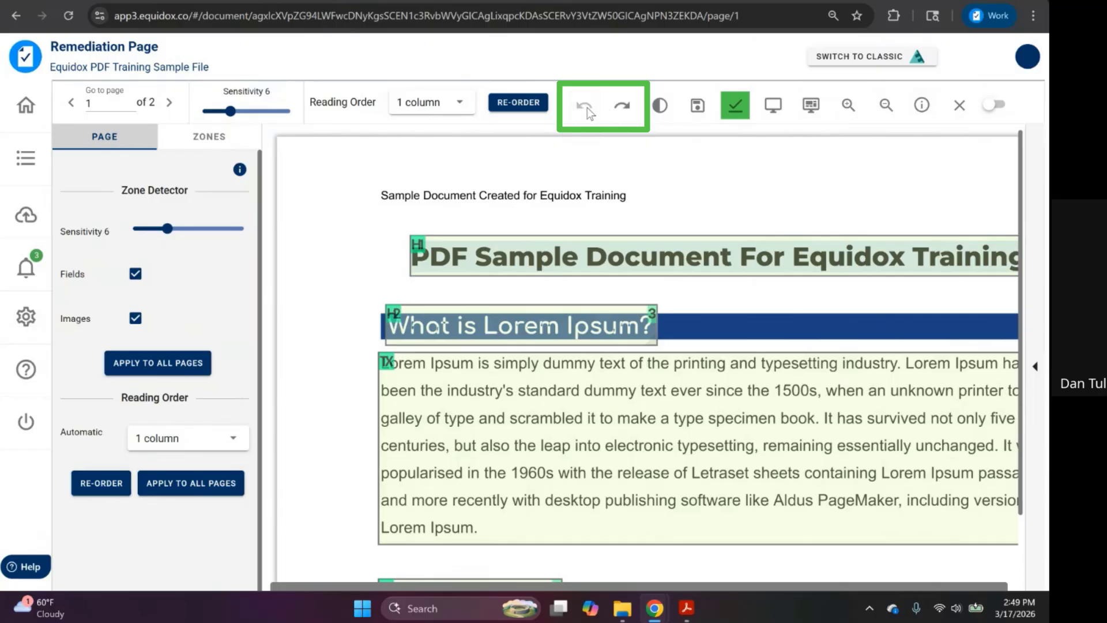
click(617, 113)
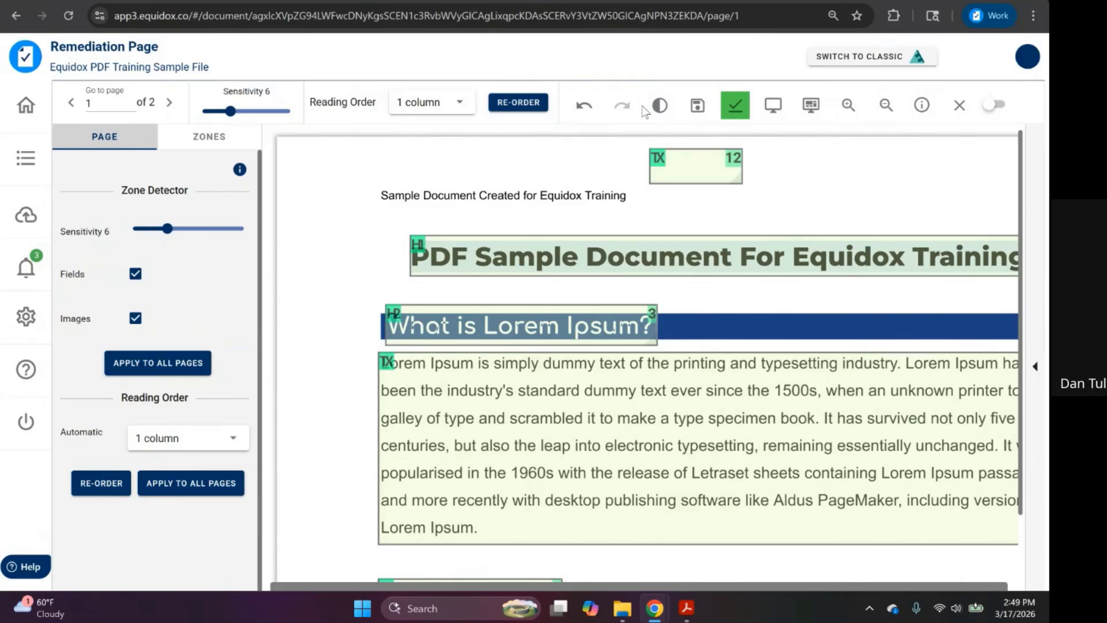
click(703, 173)
key(Delete)
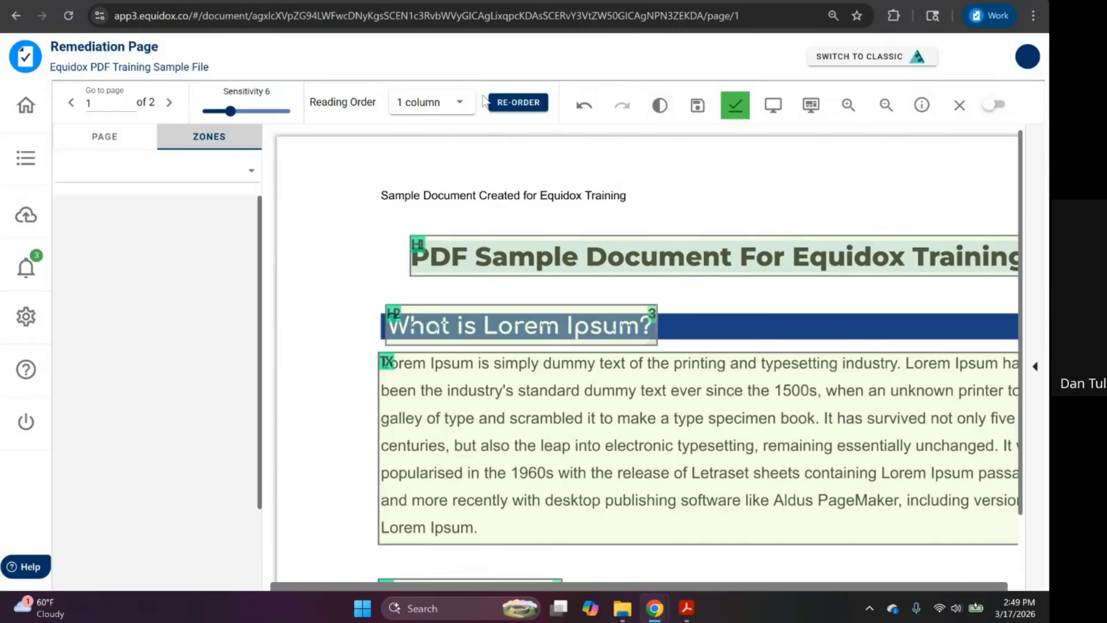
- Check the column options for the reading order, and exit the remediation page with its changes saved
click(462, 108)
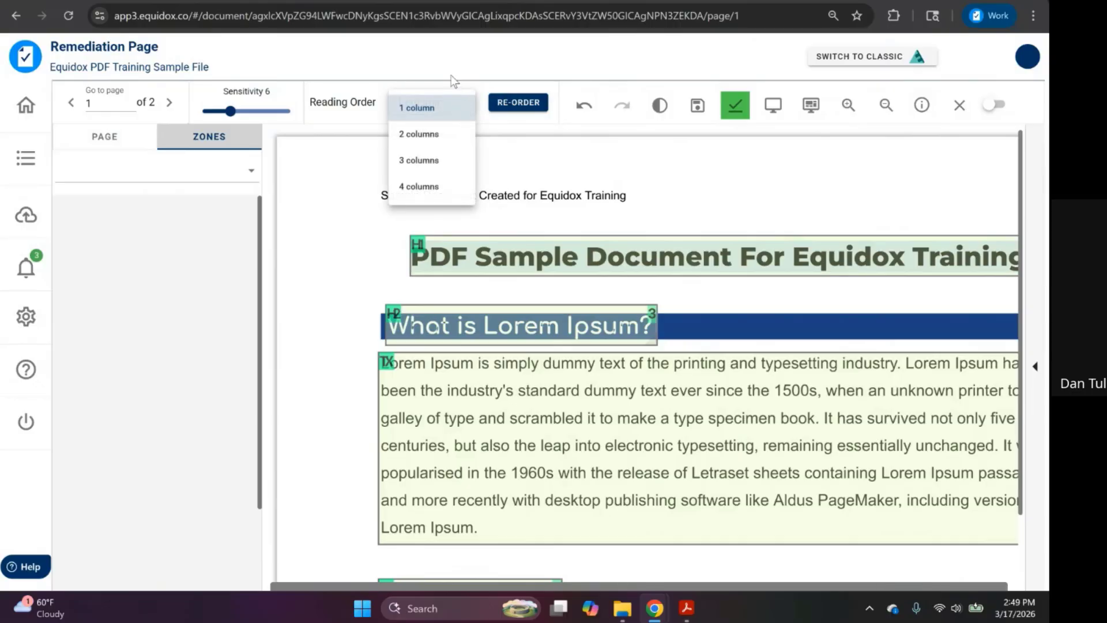
click(452, 78)
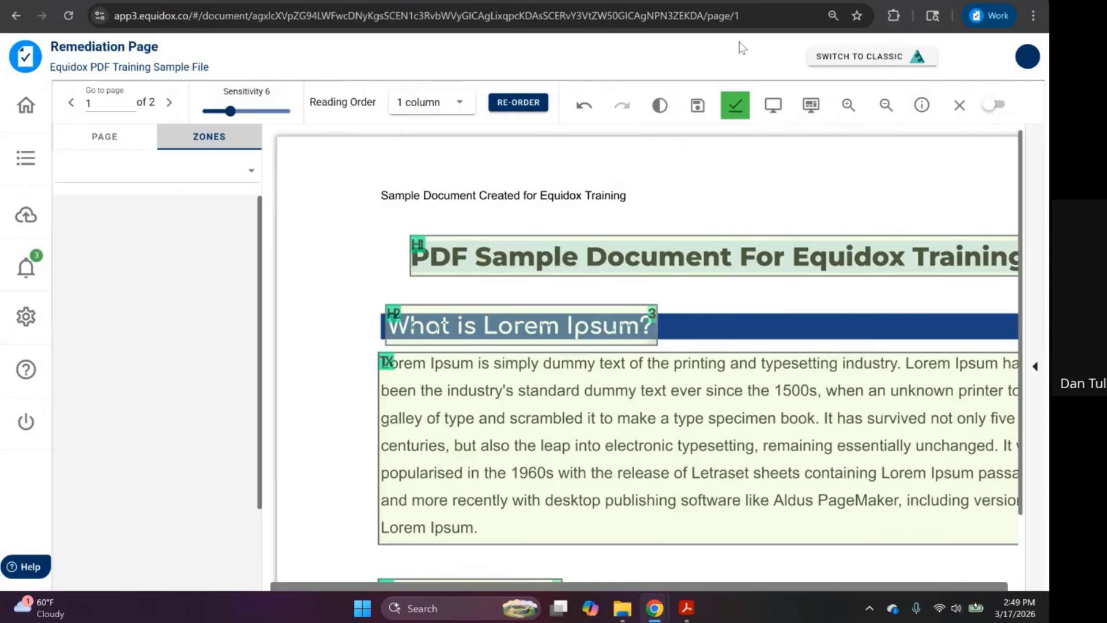
click(960, 104)
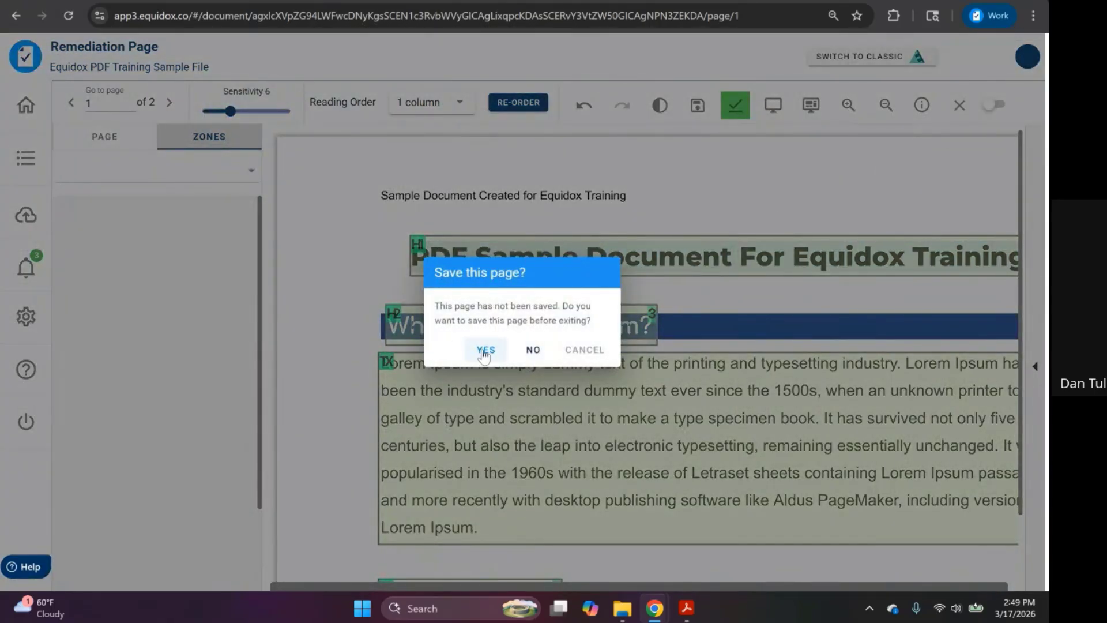
click(485, 350)
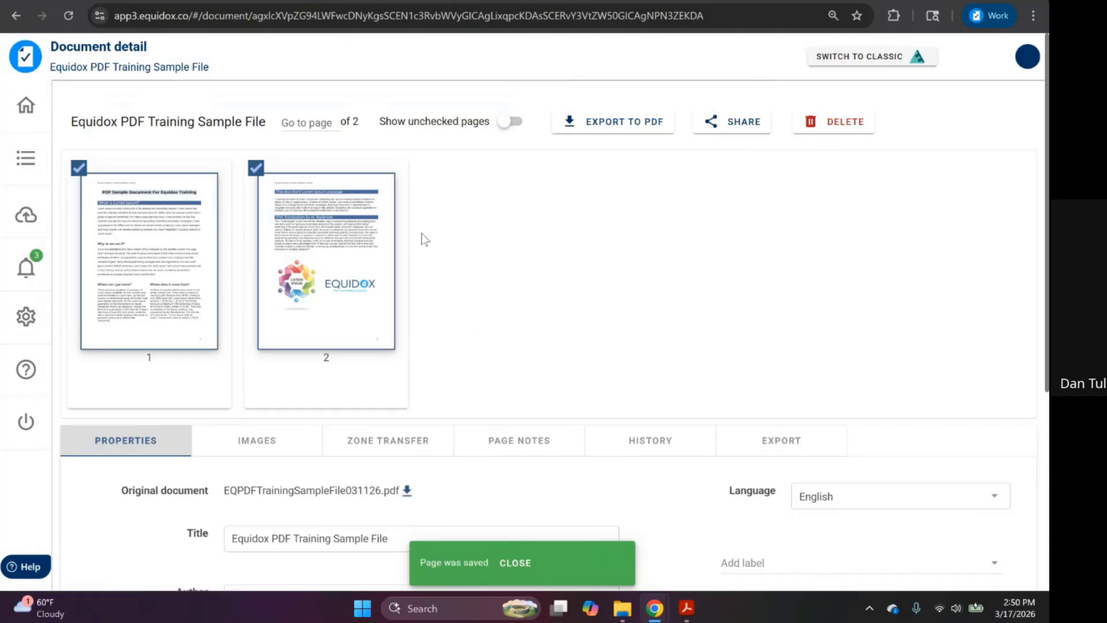
- Review the document's export options for the PDF, HTML and EPUB formats
scroll(652, 294, down, 3)
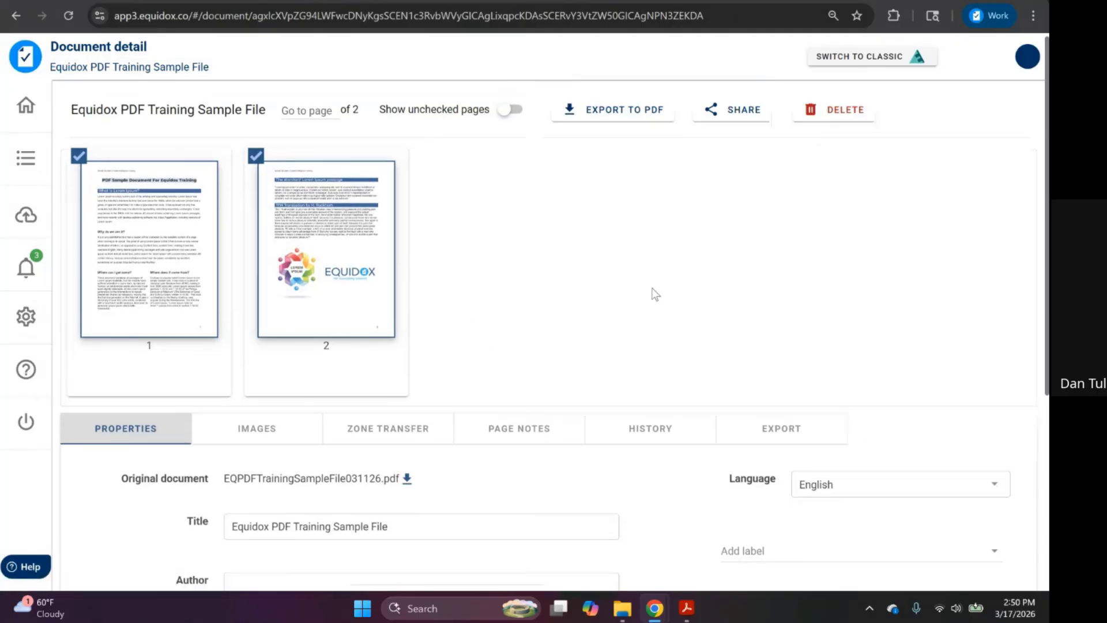
click(777, 303)
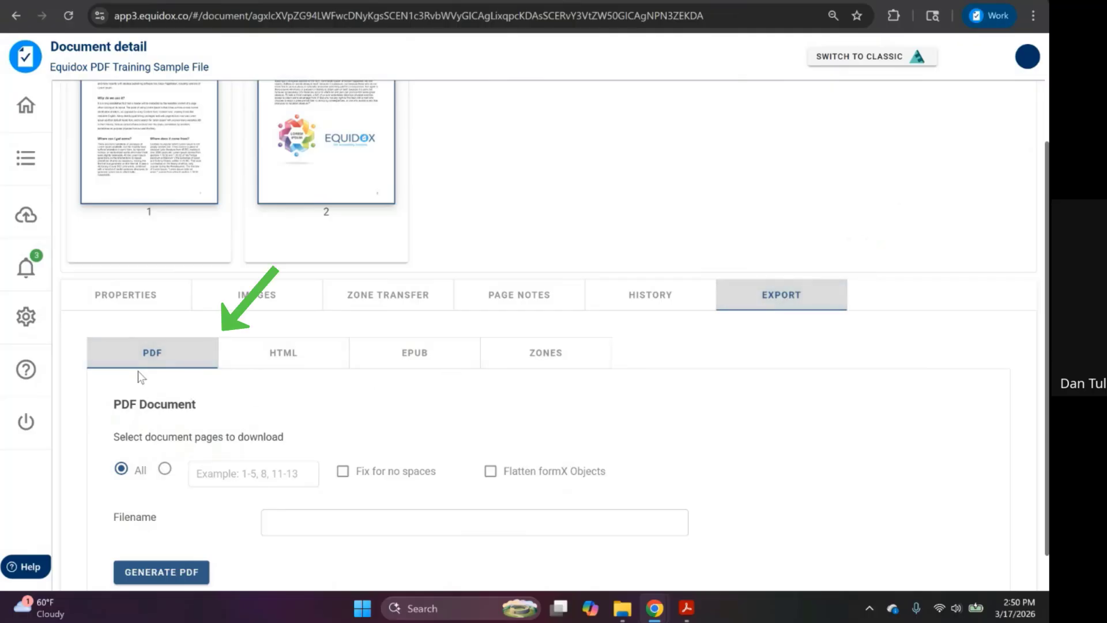
scroll(138, 371, down, 1)
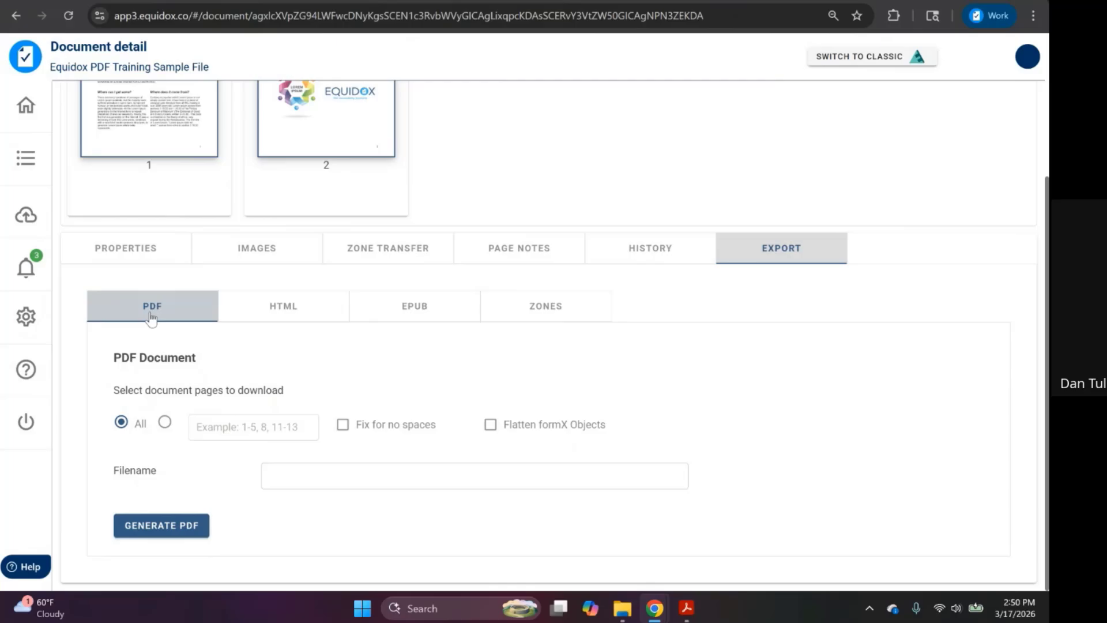
click(268, 317)
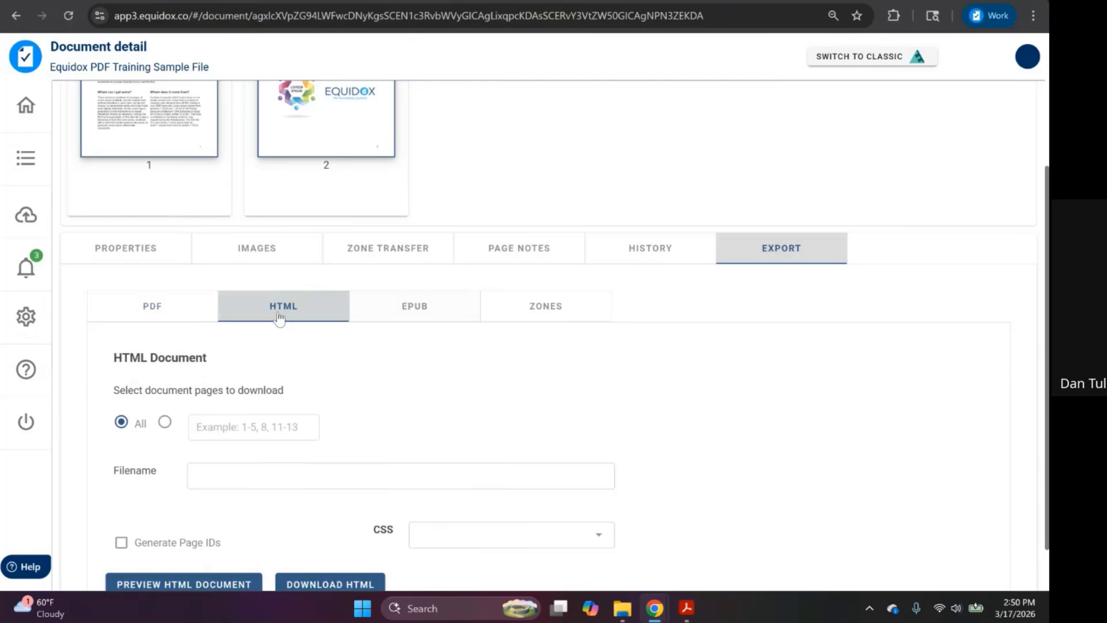
scroll(277, 317, down, 1)
click(410, 260)
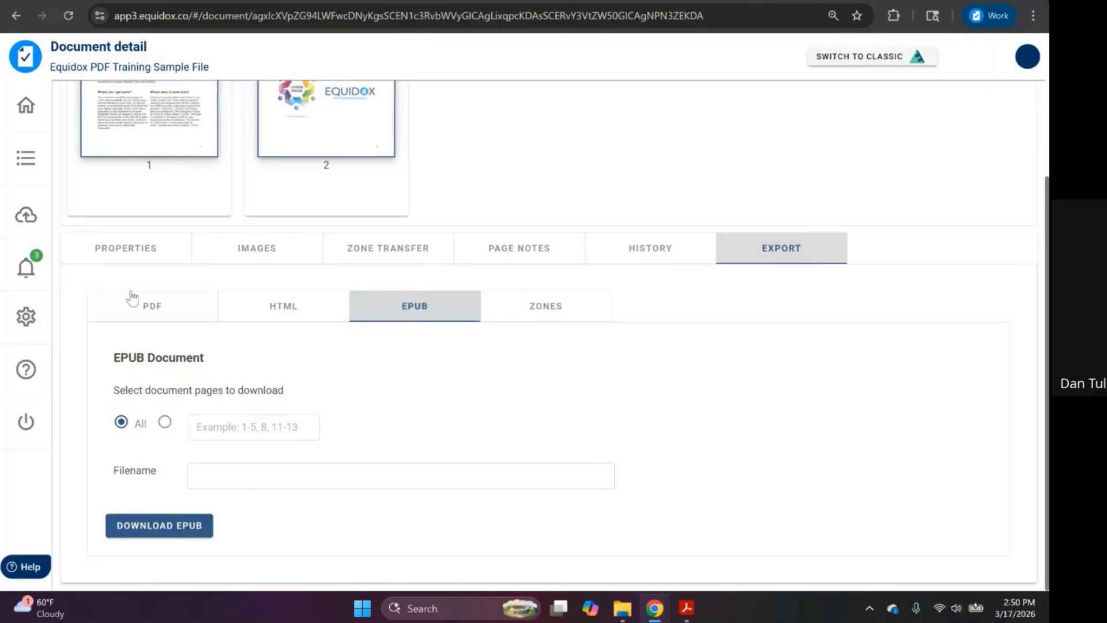
- Generate a PDF export of all document pages and look through both pages of the result
click(136, 314)
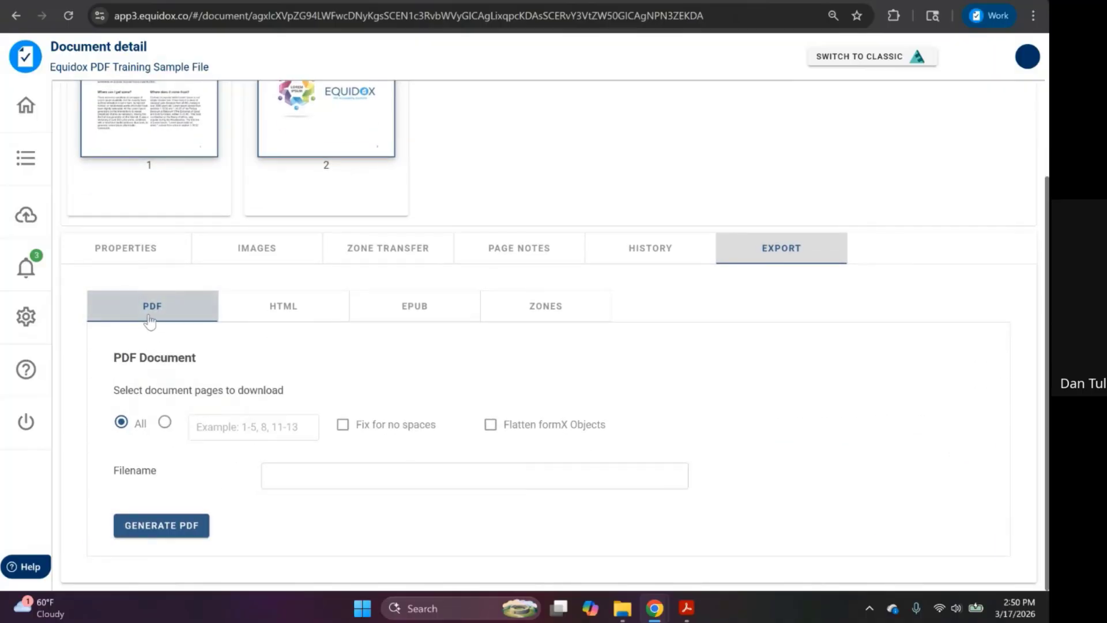
click(161, 528)
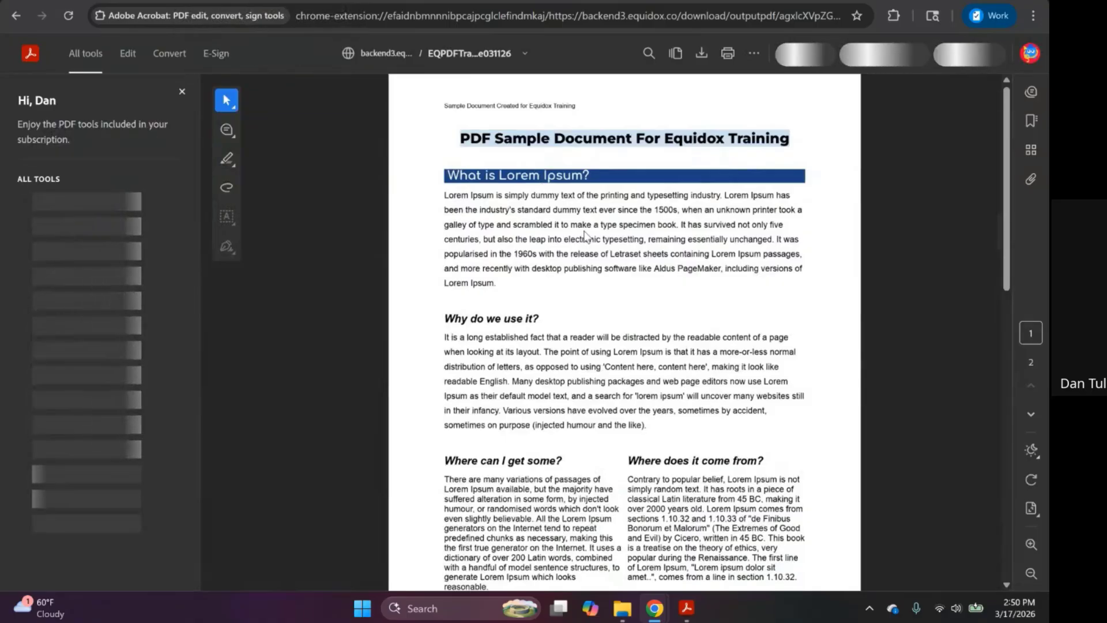
scroll(584, 233, down, 3)
scroll(585, 234, down, 10)
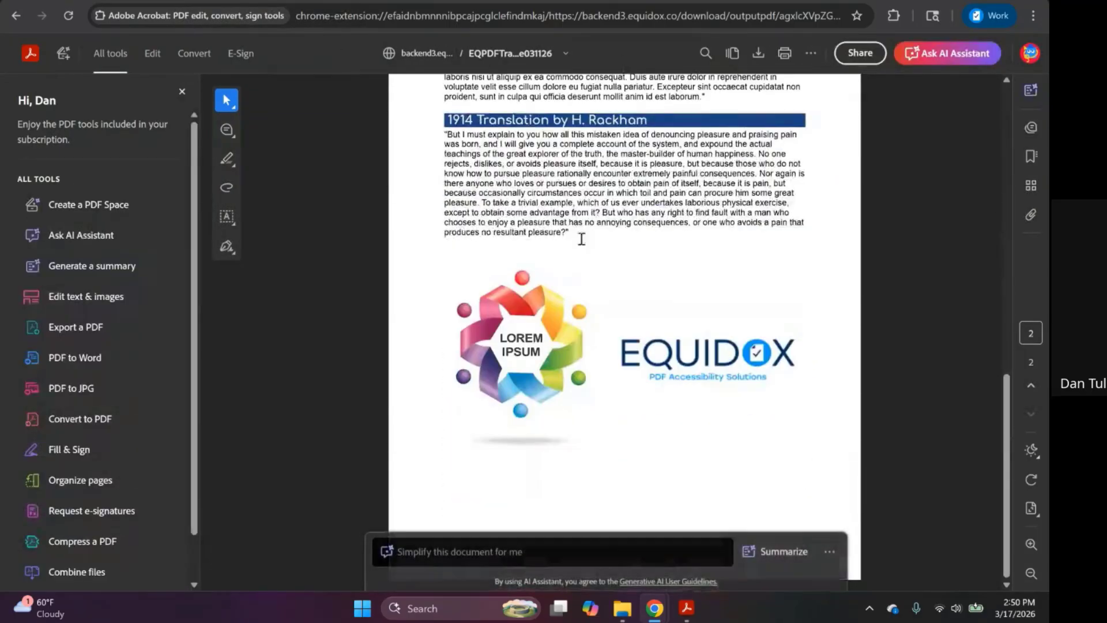
scroll(543, 296, up, 10)
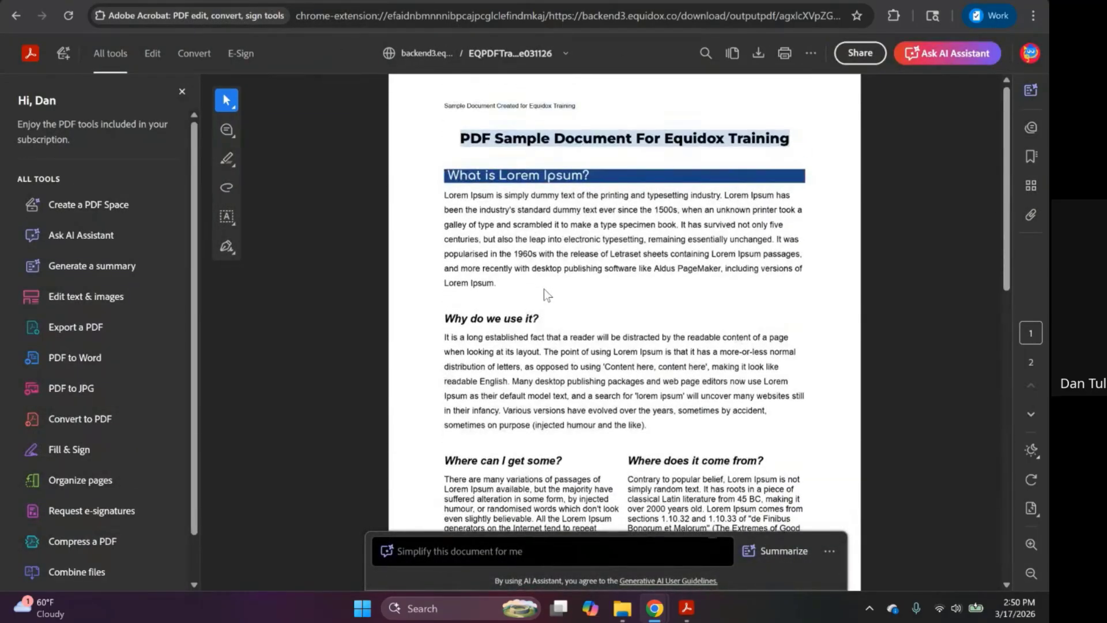
- Download the exported PDF to the Desktop as EQPDFTrainingSampleFile031126
click(758, 58)
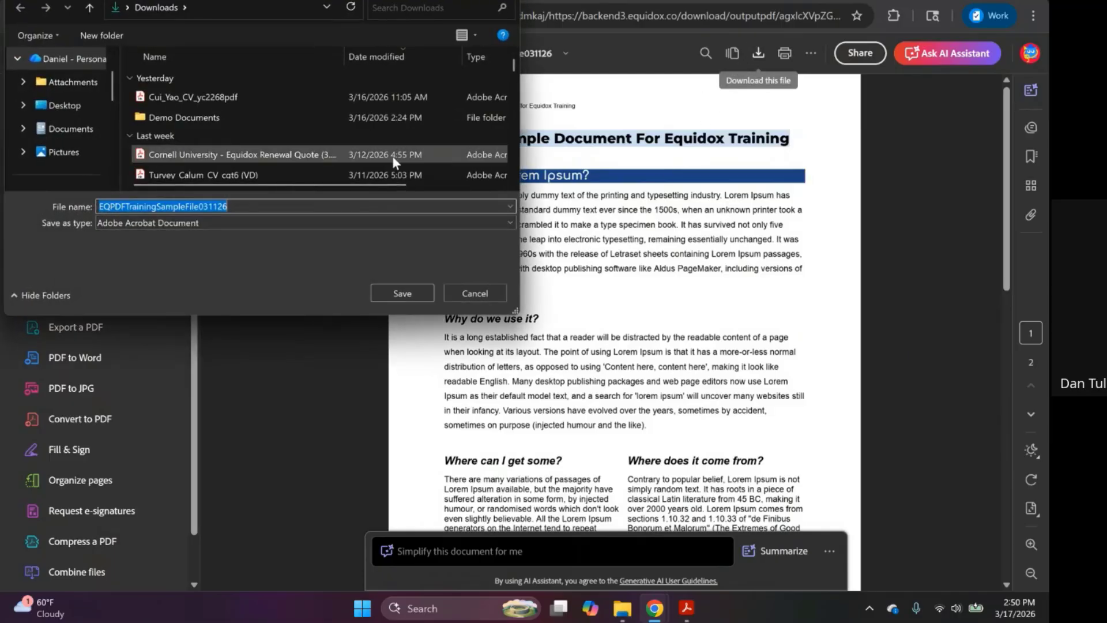
click(84, 96)
click(403, 294)
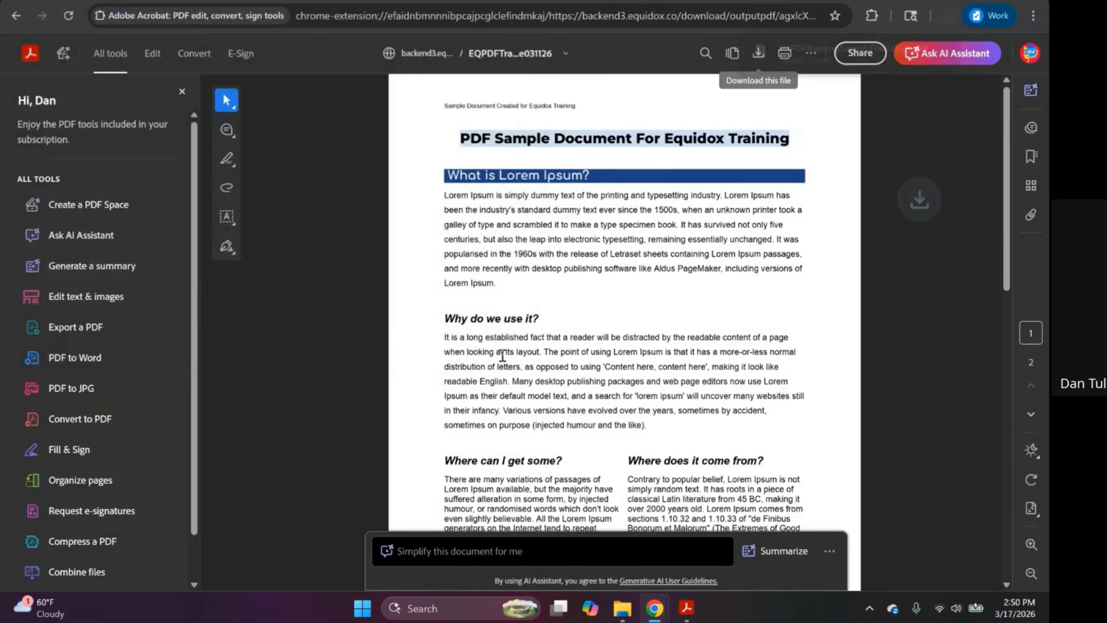
- Switch to File Explorer and open the downloaded PDF from the Desktop folder in Adobe Acrobat
click(622, 609)
click(461, 319)
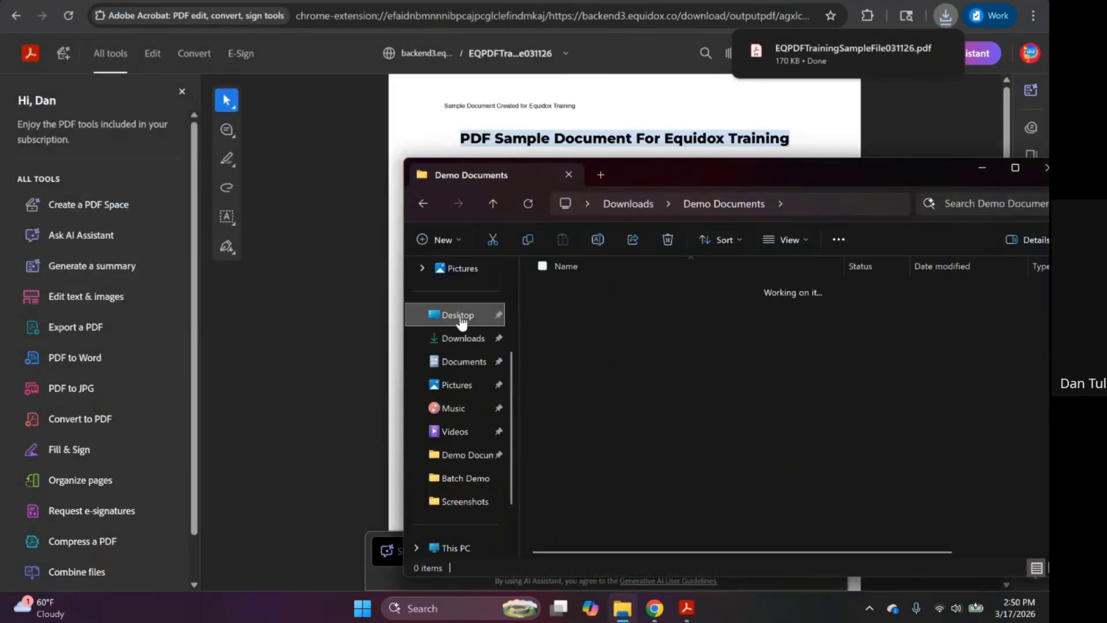
click(578, 293)
double_click(578, 293)
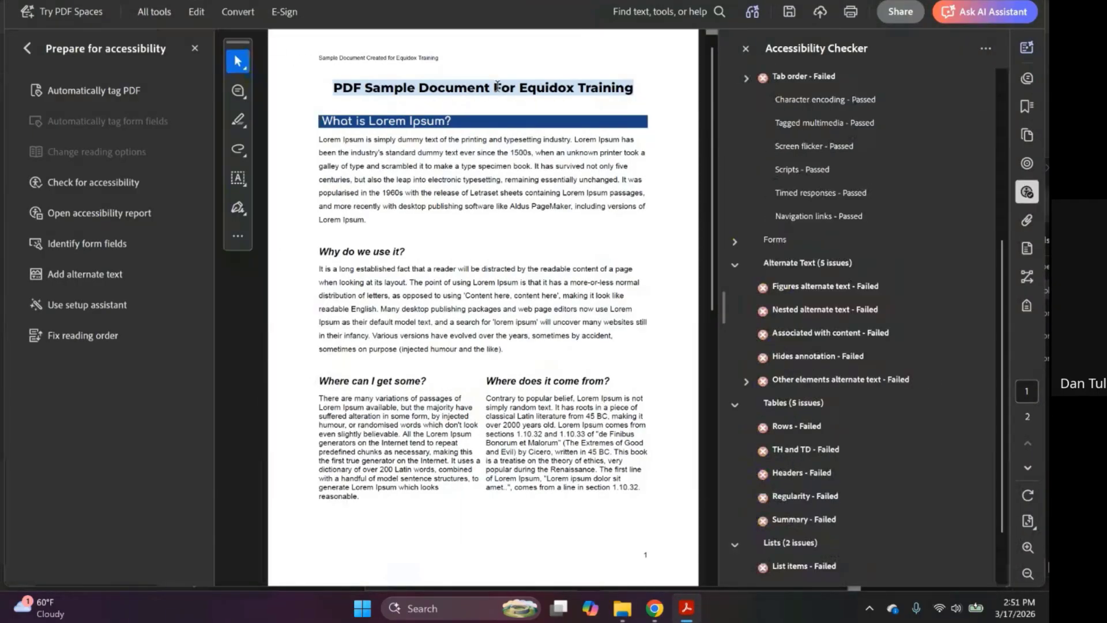
- Examine the original PDF's accessibility check report and its accessibility tags for comparison
scroll(857, 212, up, 5)
scroll(853, 164, down, 6)
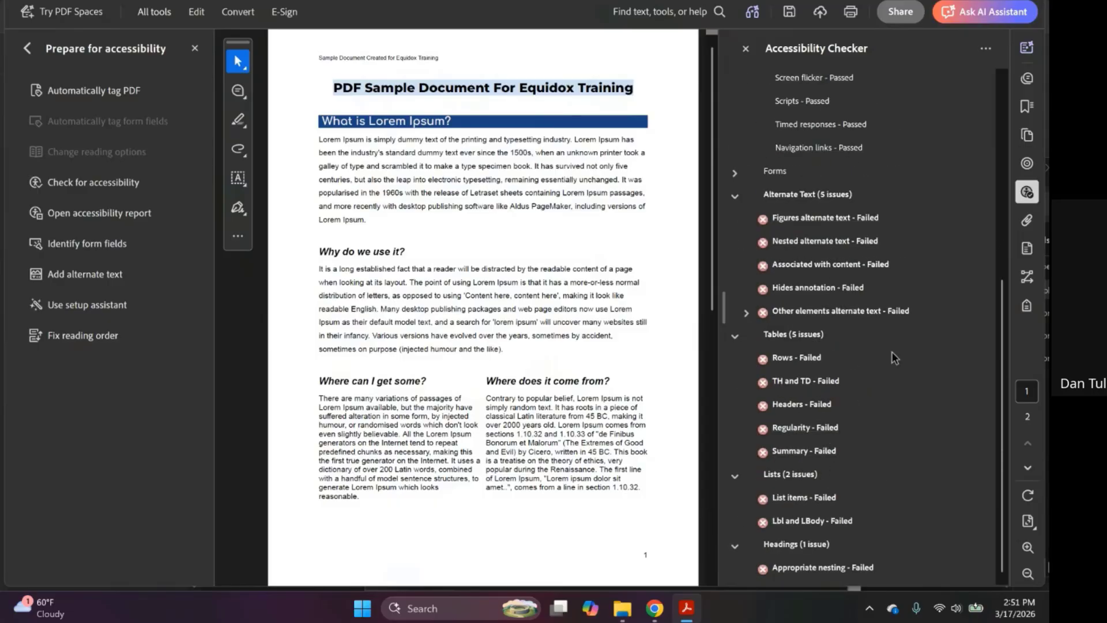
click(1027, 305)
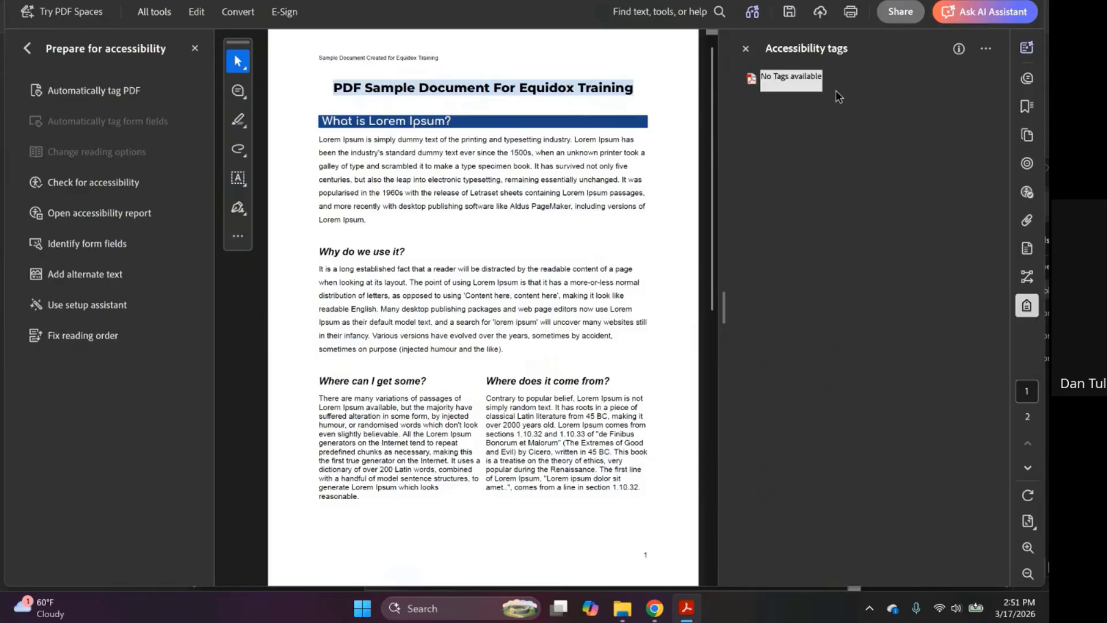
click(800, 85)
- Switch to the exported PDF and walk through its page 1 accessibility tags, comparing each heading and paragraph tag with its highlighted content
click(323, 0)
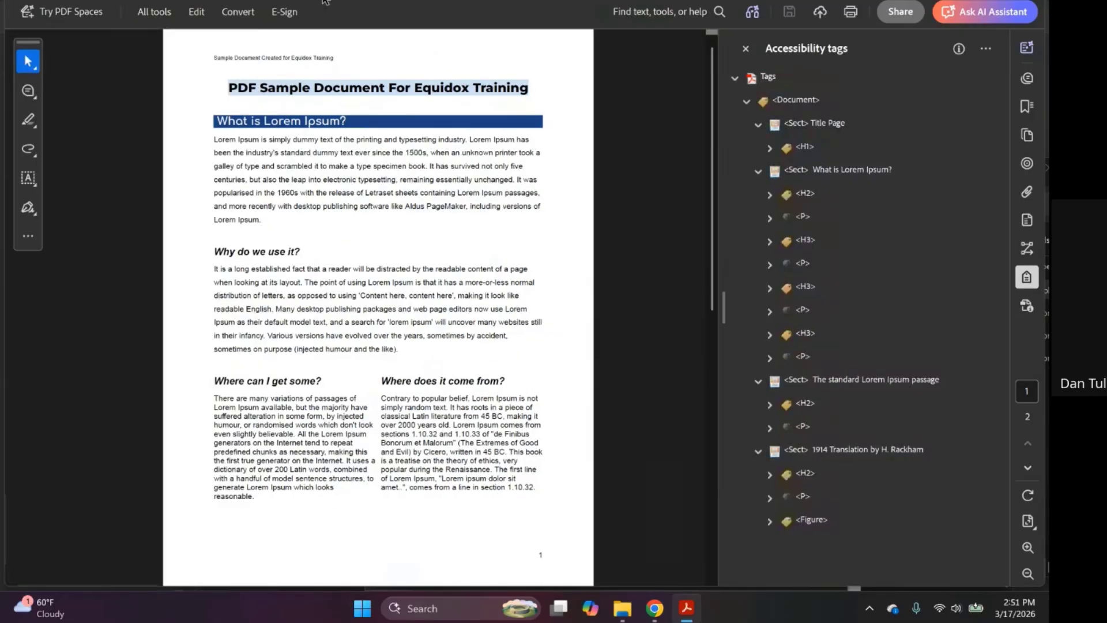
click(802, 104)
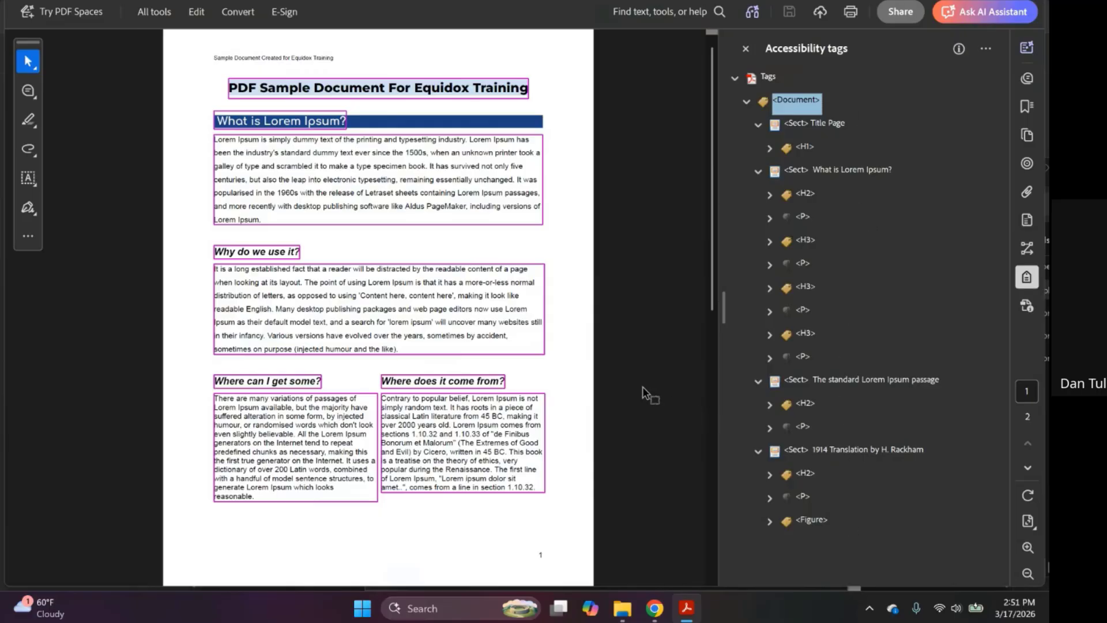
key(Down)
key(Down)
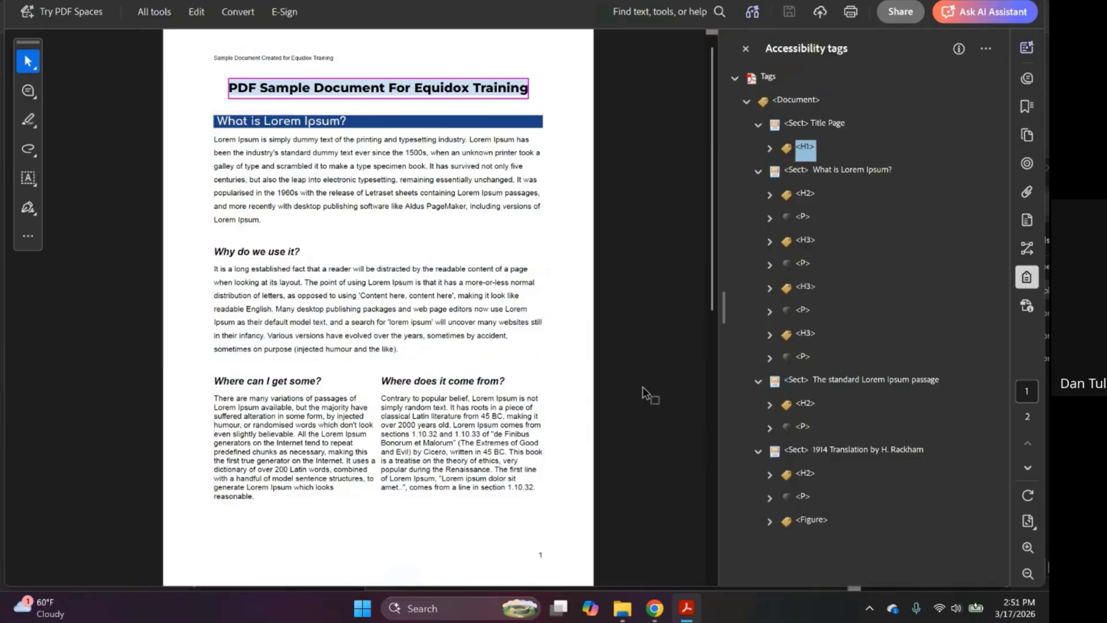
key(Down)
key(Down)
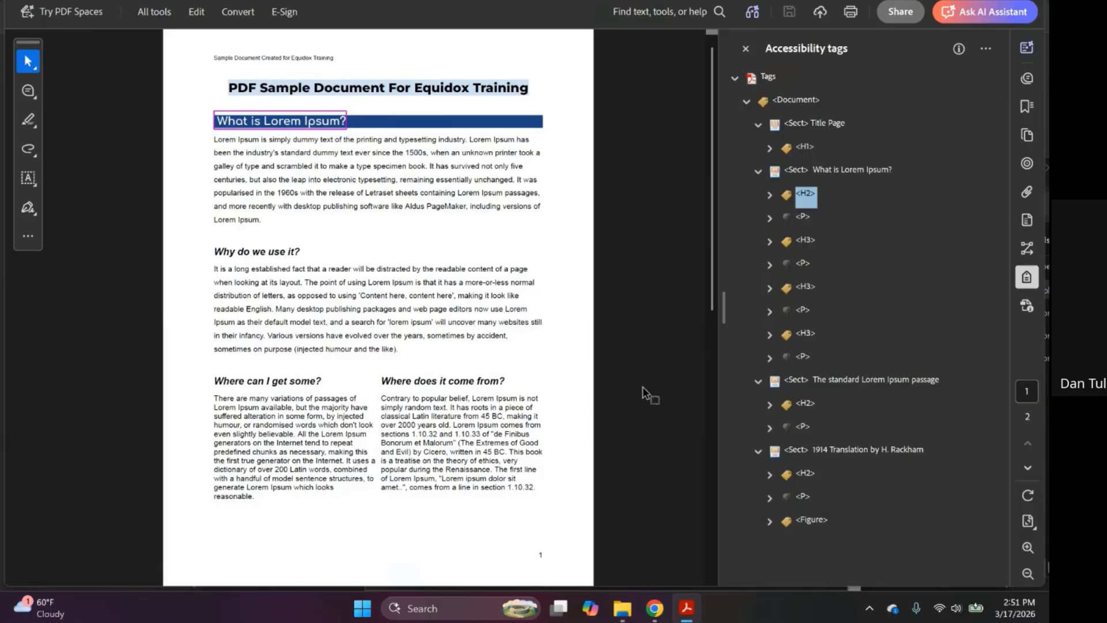
key(Down)
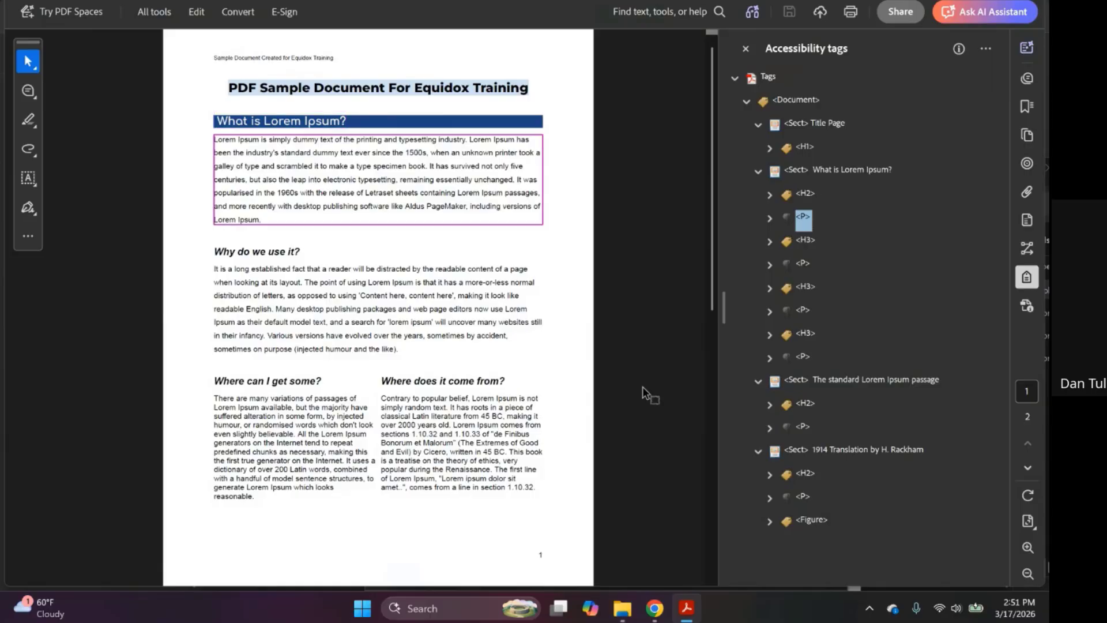
key(Down)
key(Down)
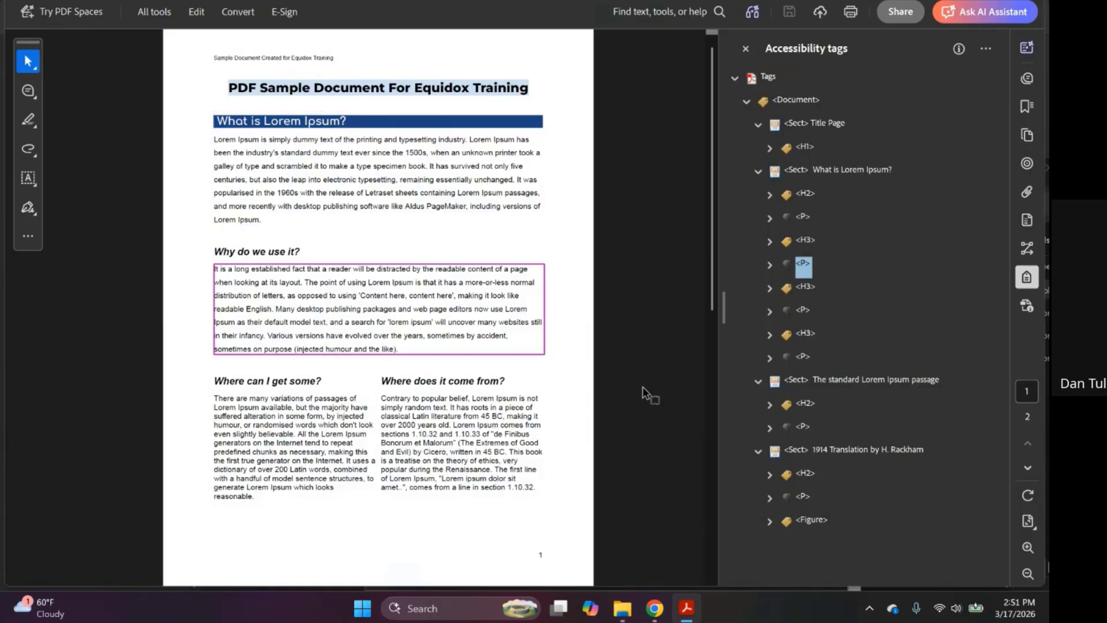
key(Down)
key(Down)
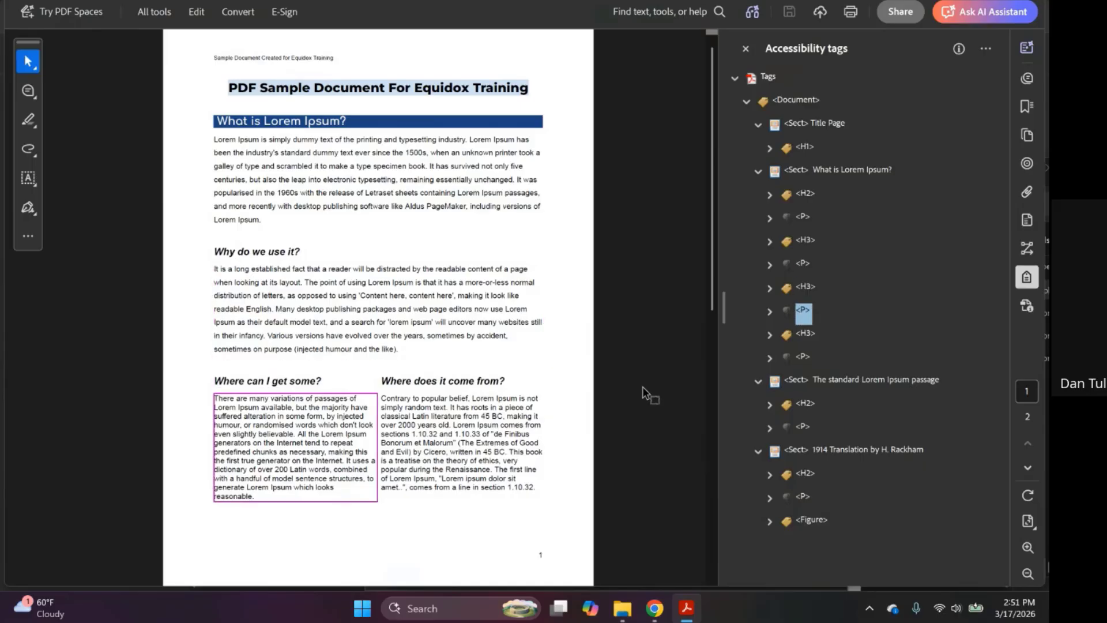
key(Up)
key(Down)
key(Up)
key(Down)
key(Down)
key(Down)
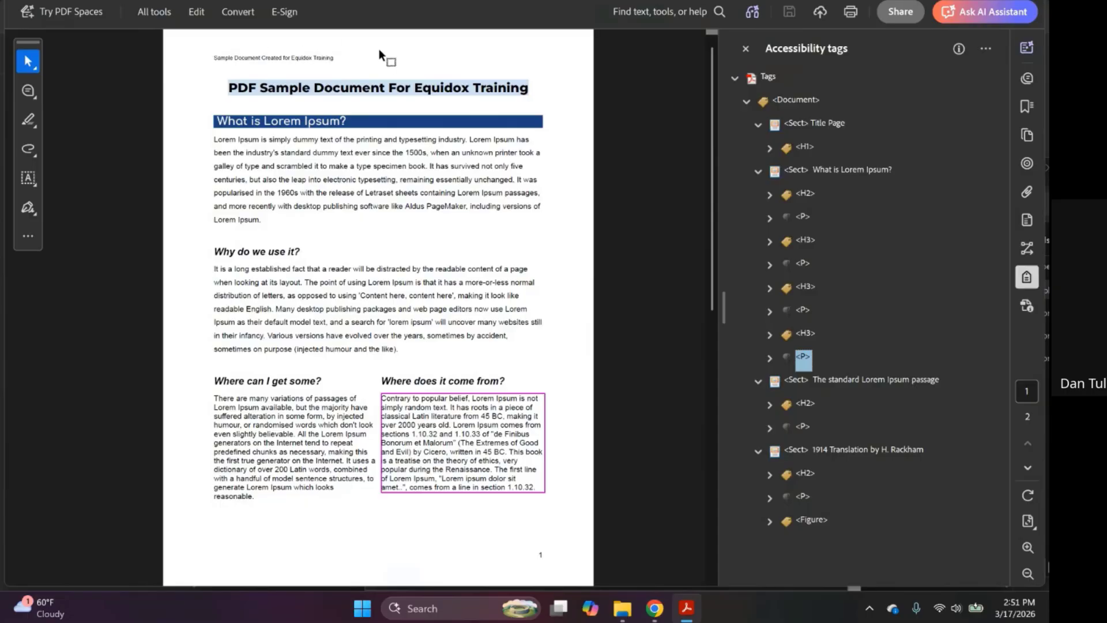
- Examine the page 2 accessibility tags in order, ending with the Figure tag and the Equidox logo's alternate text
key(Down)
key(Down)
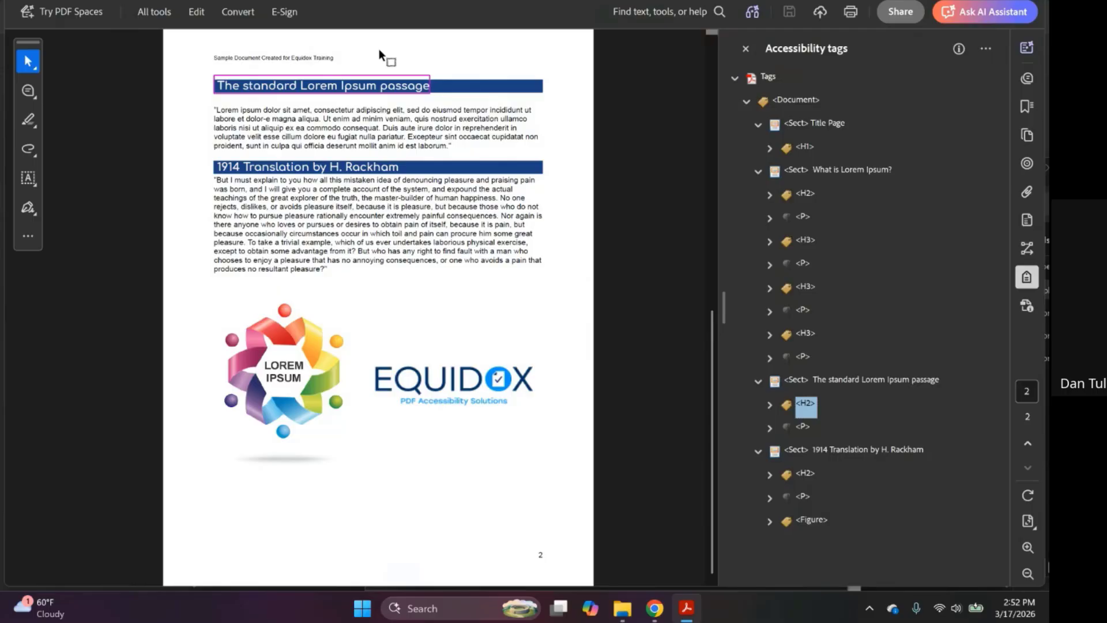
key(Down)
key(Down)
key(Down)
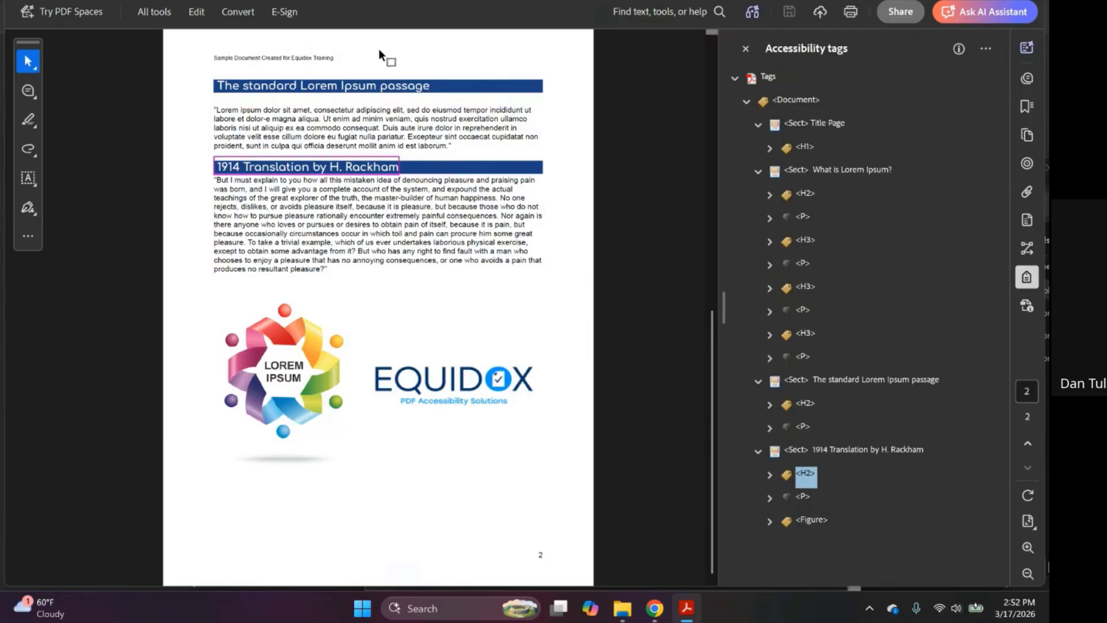
key(Down)
key(Down)
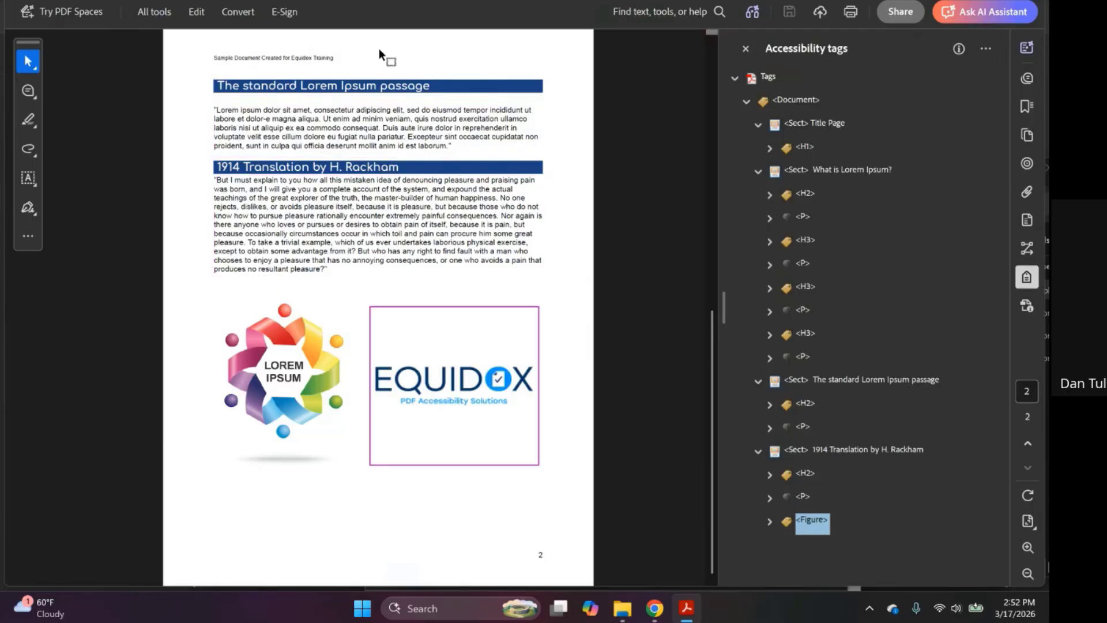
mouse_move(426, 344)
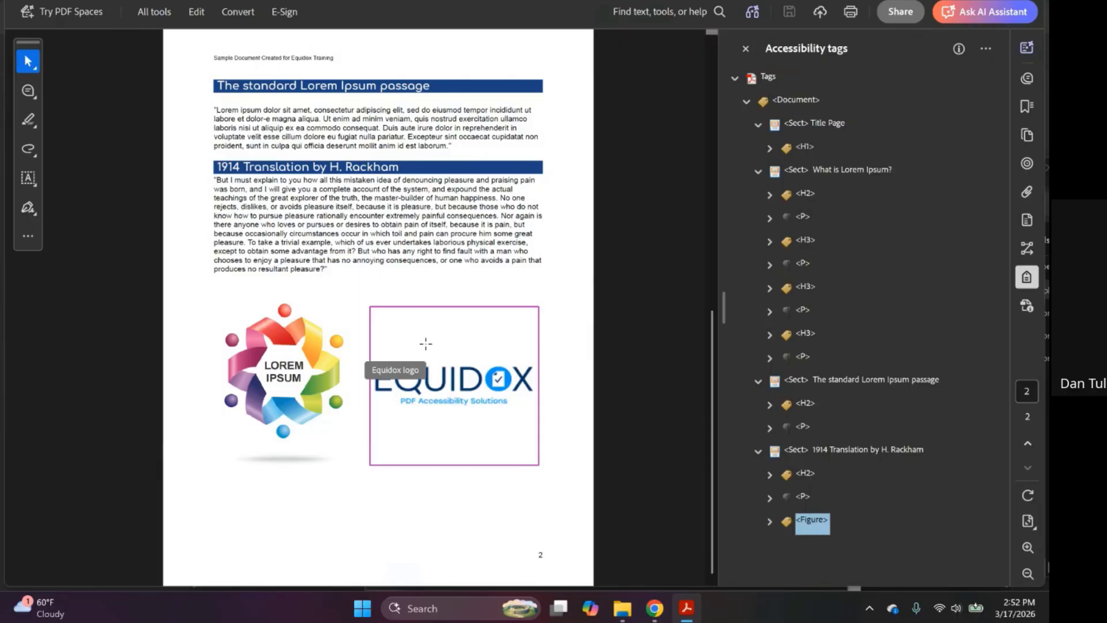
- Find the Accessibility Check tool by searching for "acc" and run the check on the exported PDF
click(719, 12)
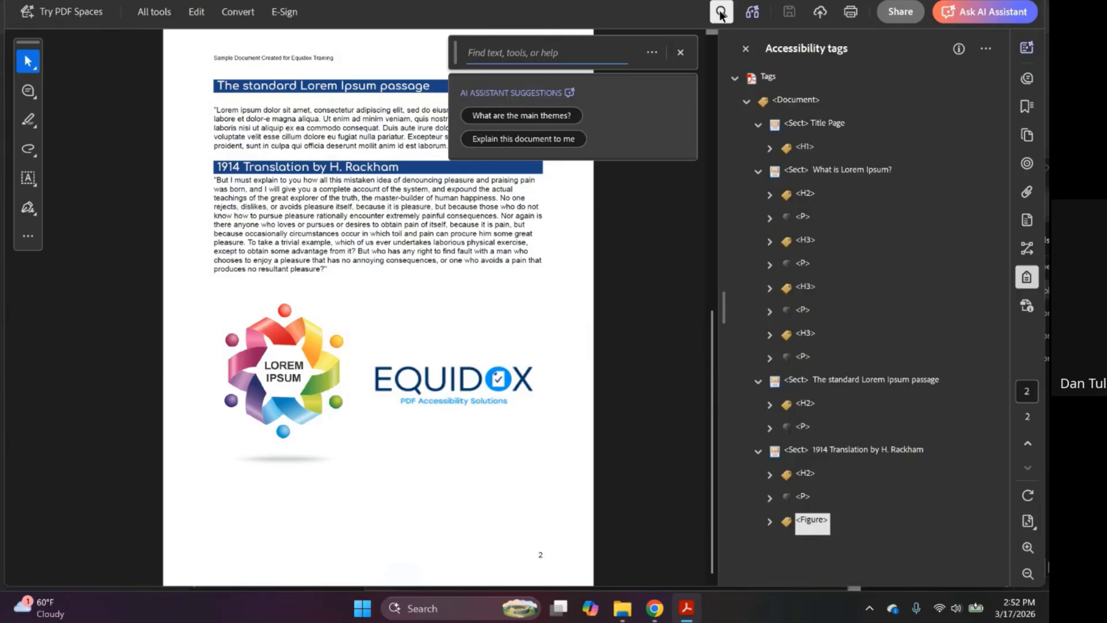
text(acc)
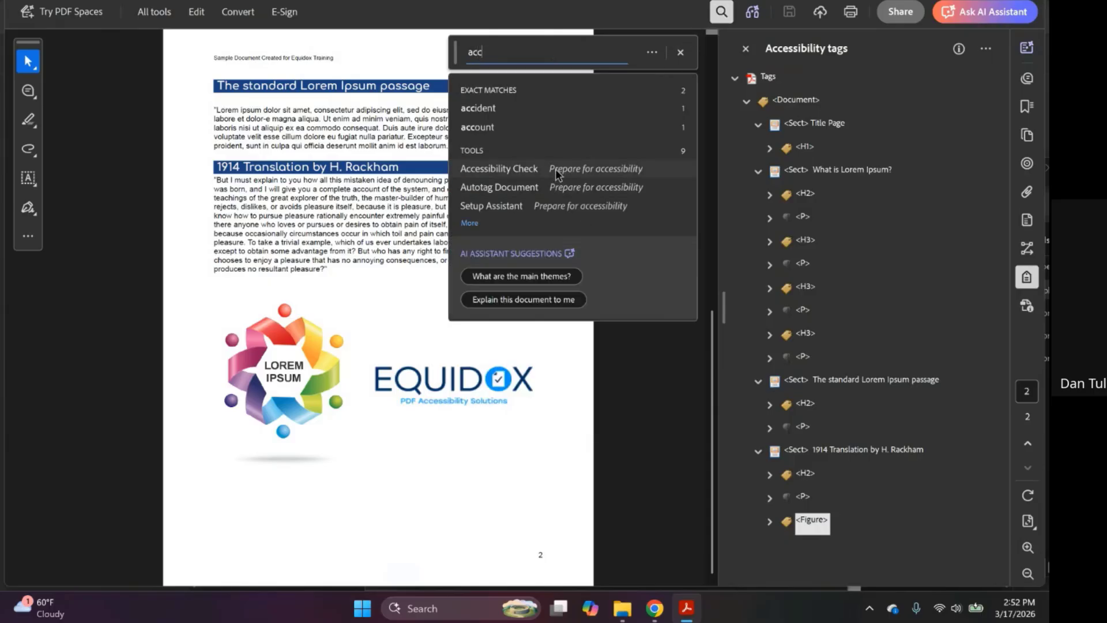
click(557, 172)
click(594, 479)
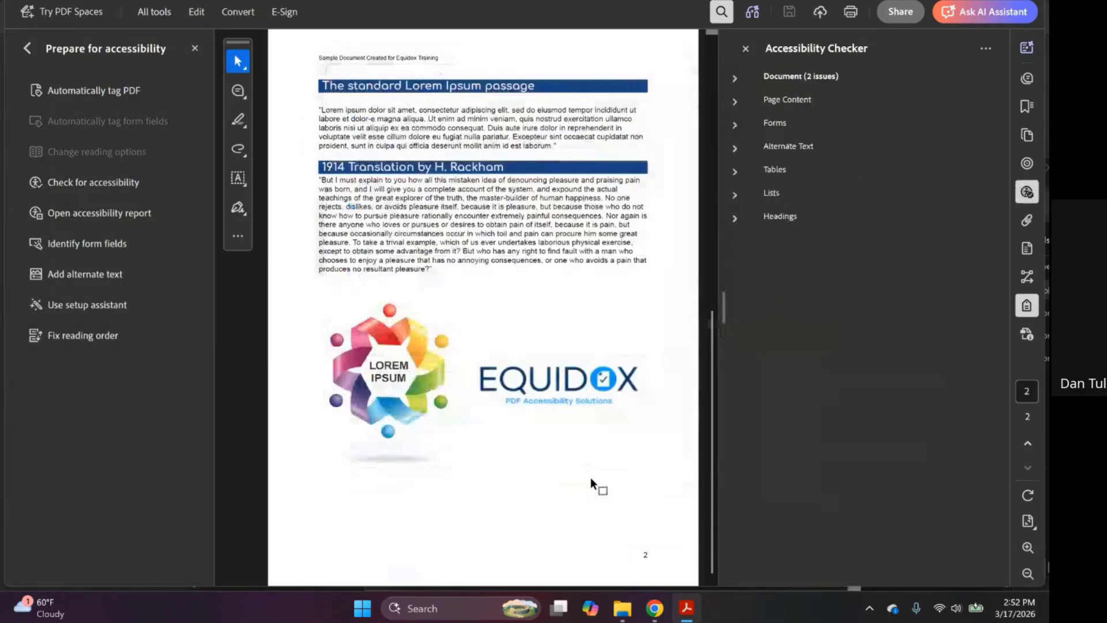
- Examine the checker results for Headings, Lists, Tables, Alternate Text, Forms and Page Content
click(735, 217)
click(735, 194)
click(735, 171)
click(734, 148)
click(735, 124)
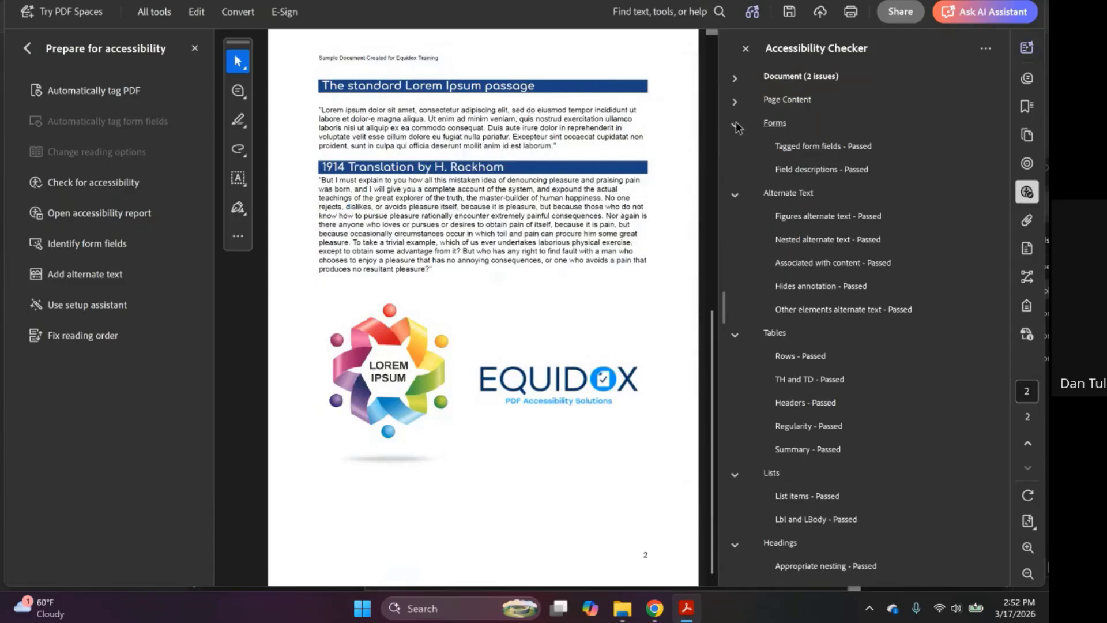
click(735, 101)
scroll(831, 468, down, 5)
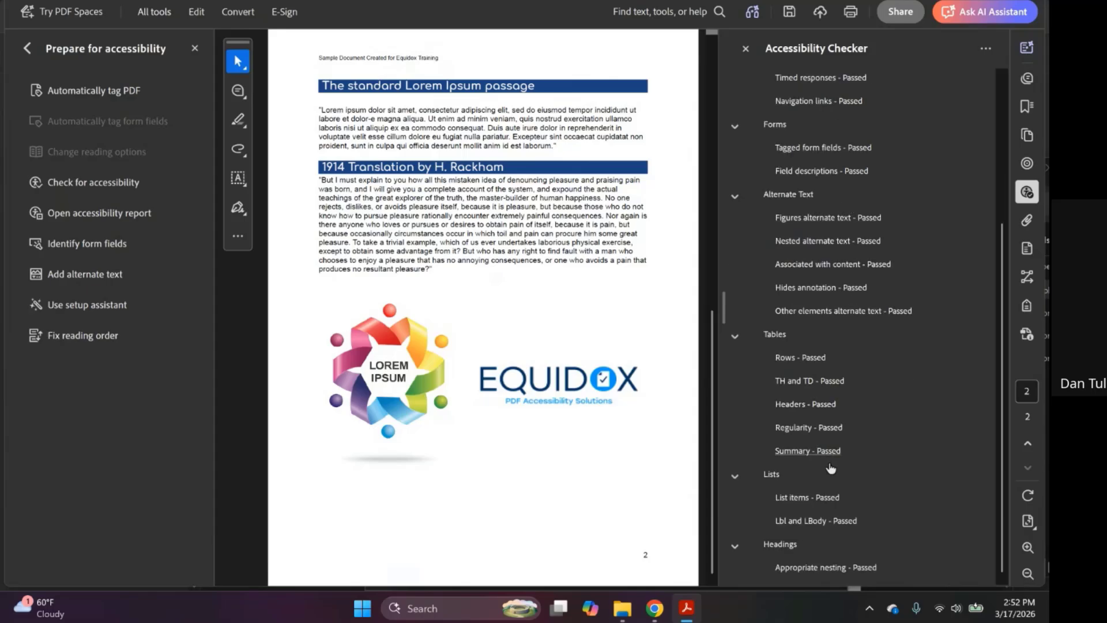
scroll(830, 312, up, 5)
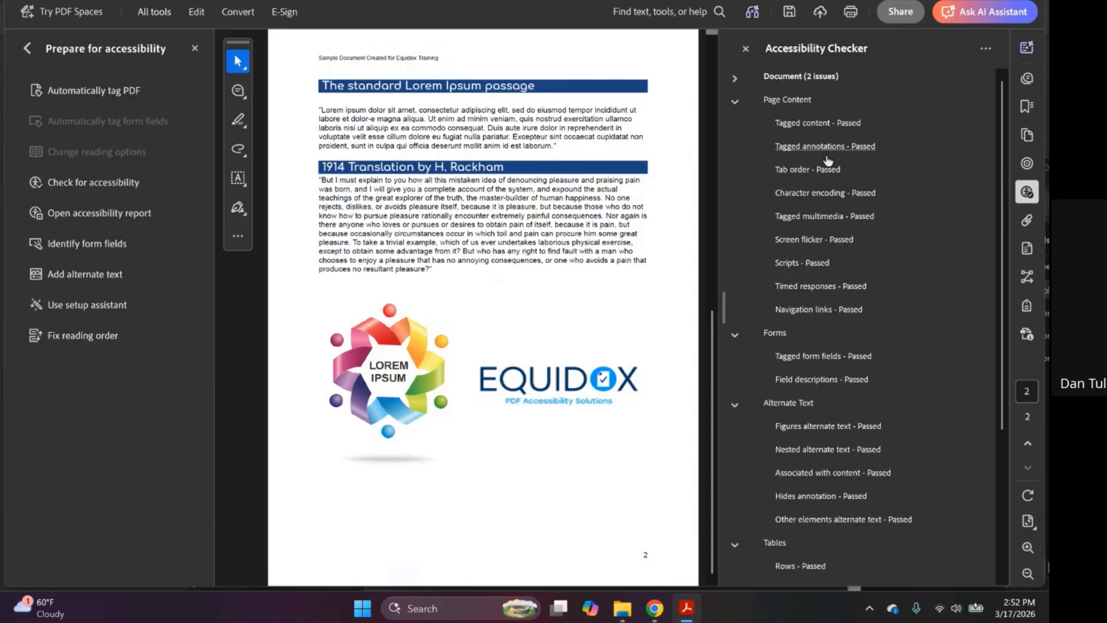
- Examine the Document category of the accessibility report, focusing on the Logical Reading Order and Color contrast items
click(736, 79)
click(783, 174)
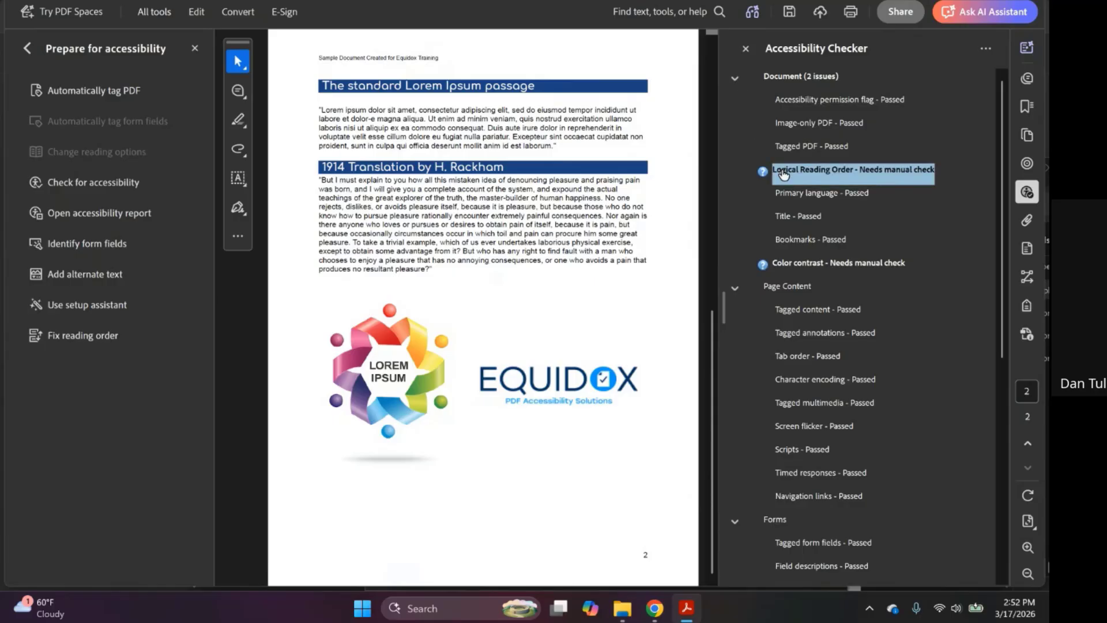
click(813, 268)
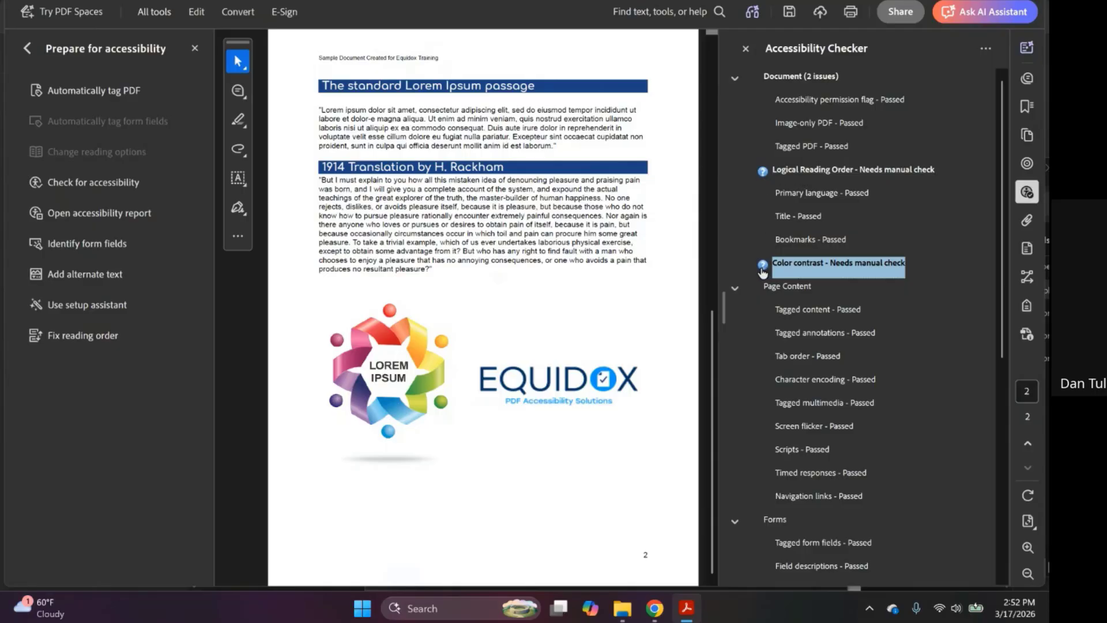
click(788, 173)
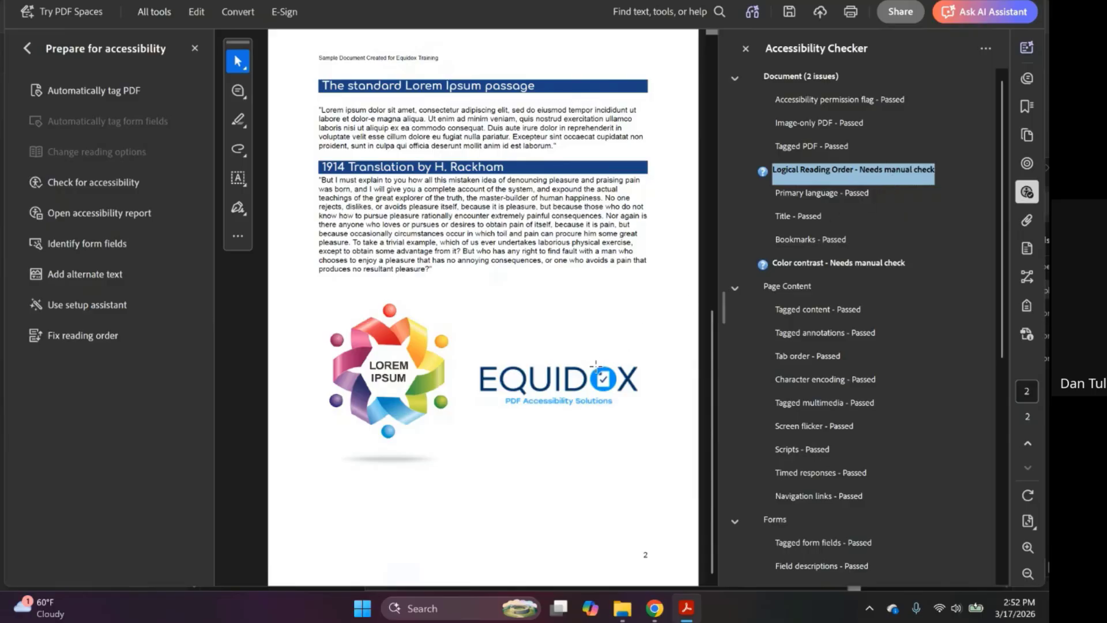
mouse_move(597, 365)
click(822, 265)
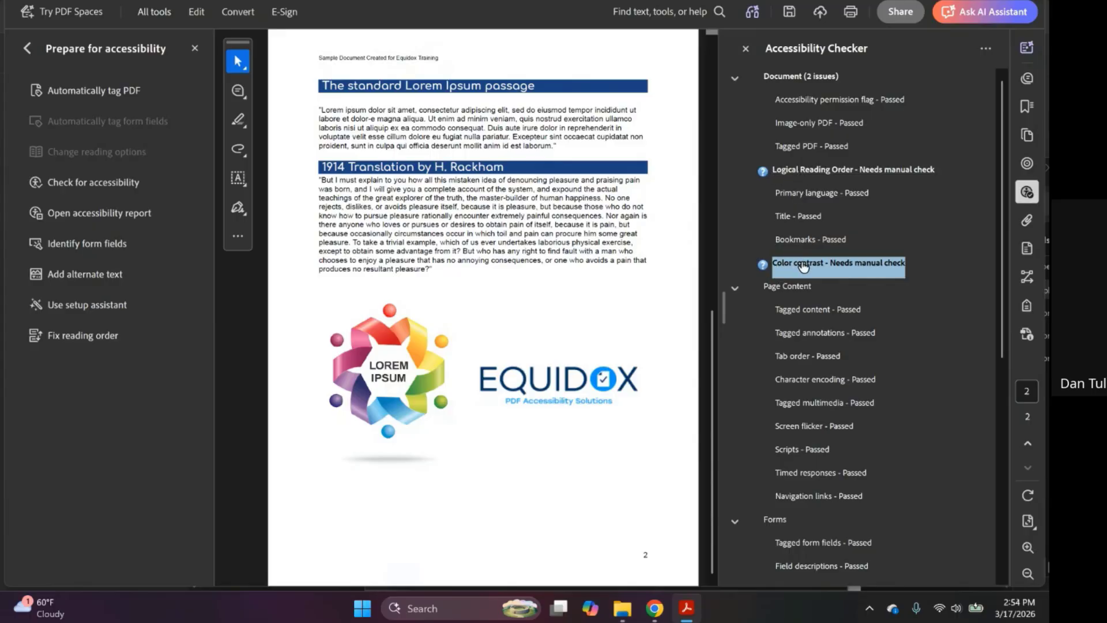
- Switch to Equidox in Chrome, close the page 2 preview and open page 1 of the training file for remediation
scroll(500, 314, up, 2)
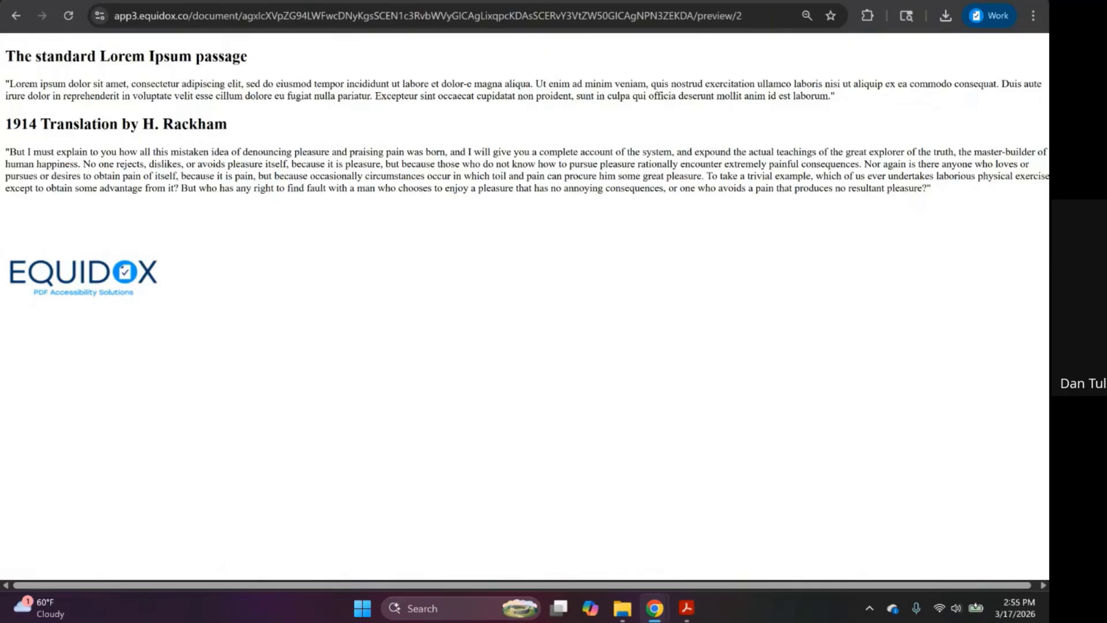
key(ctrl+w)
scroll(230, 272, up, 3)
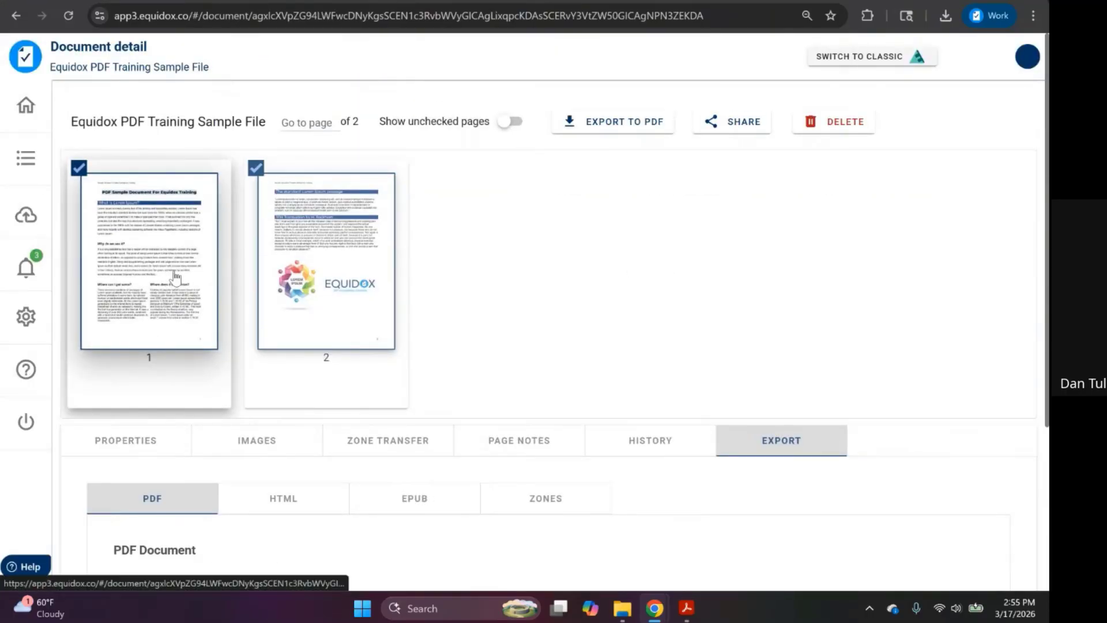
click(176, 276)
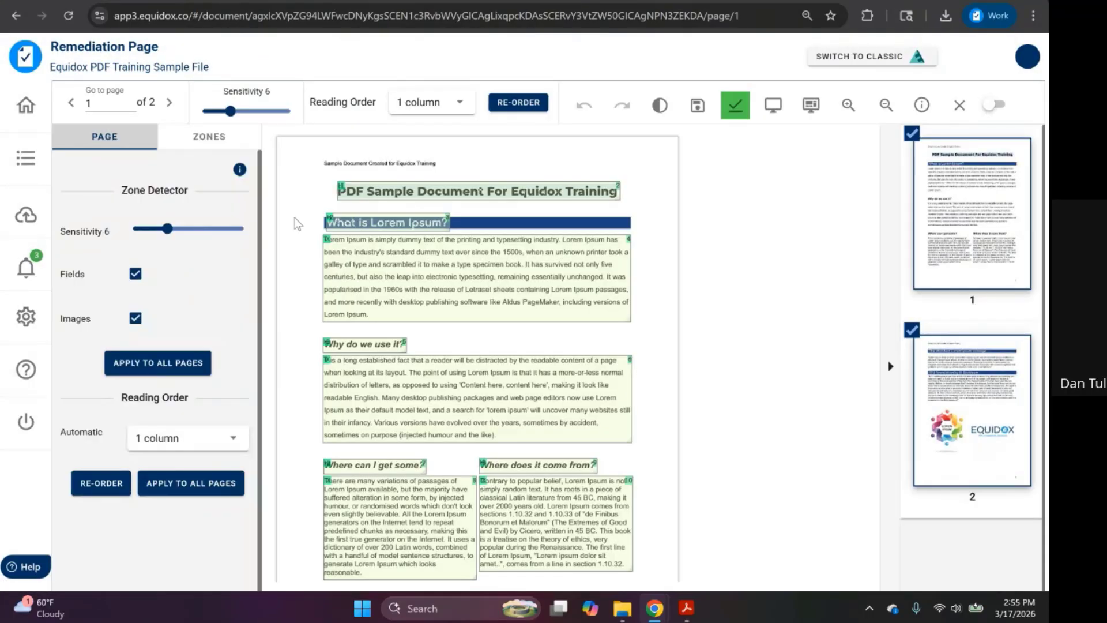
- Set the document title zone to heading level 2 and the "What is Lorem Ipsum?" zone to level 4, saving page 1
click(383, 192)
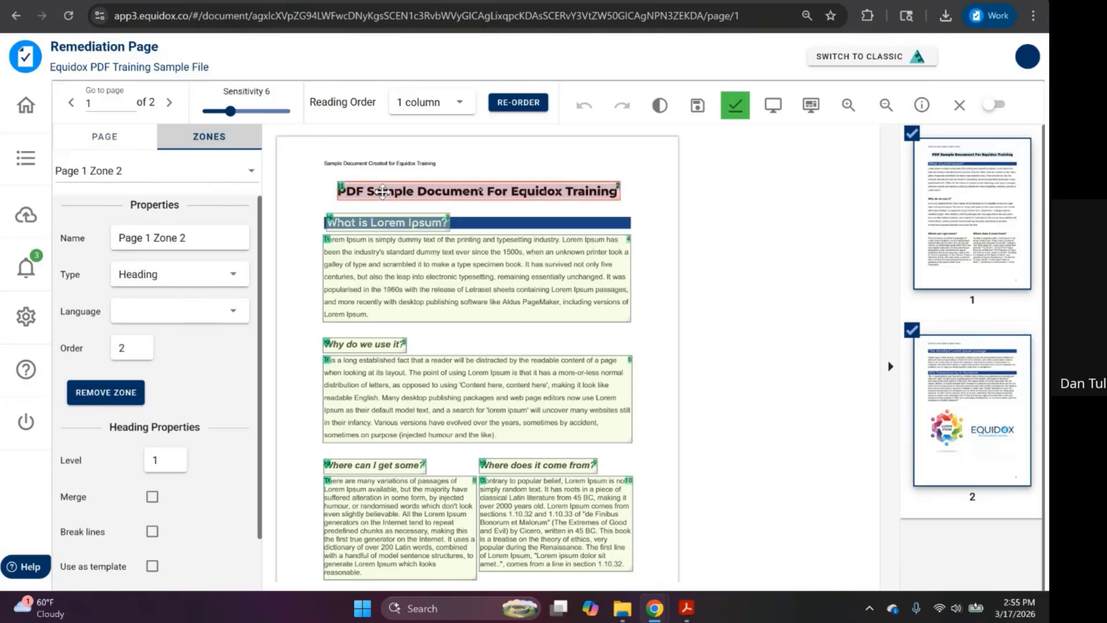
click(370, 220)
key(4)
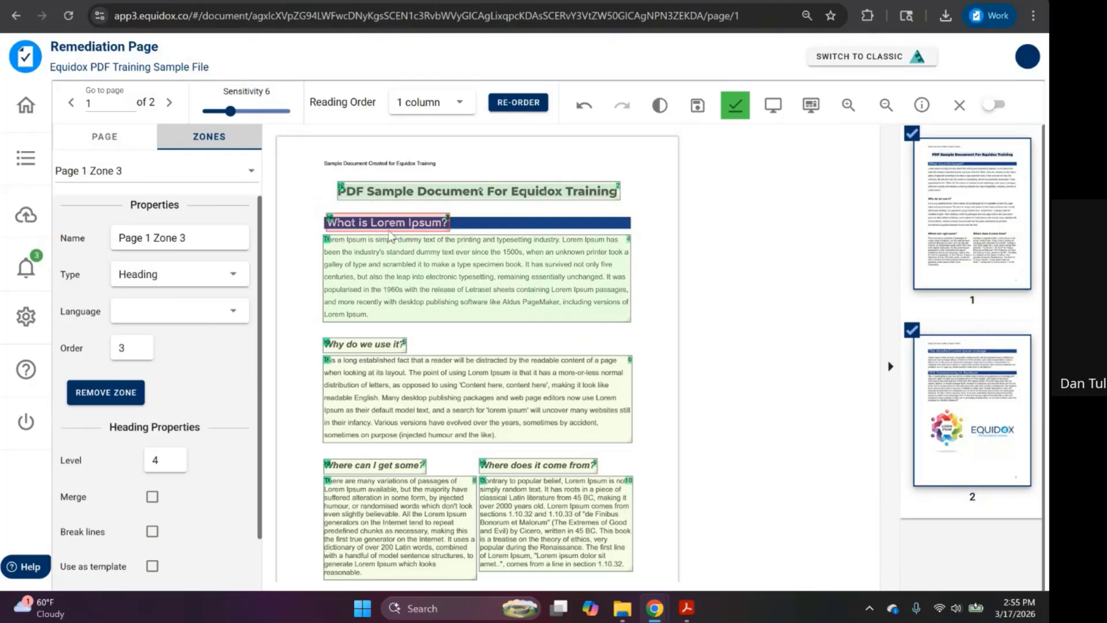
click(698, 106)
- Delete the description "Equidox logo" from the logo image zone on page 2 and save the page
click(952, 418)
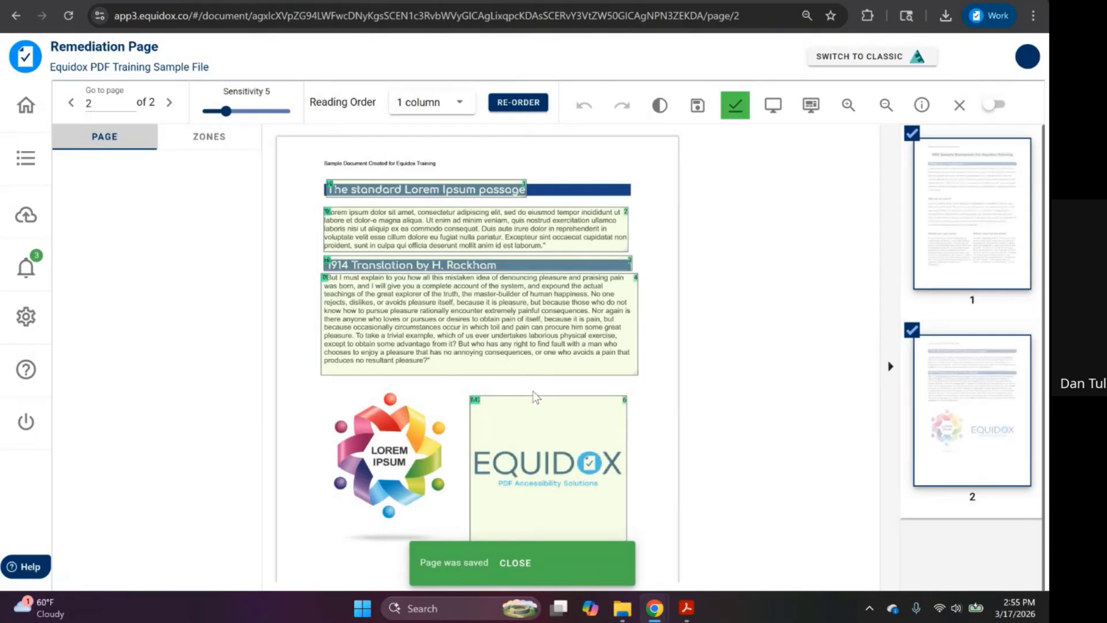
click(533, 398)
scroll(138, 439, down, 1)
drag(151, 305, 29, 321)
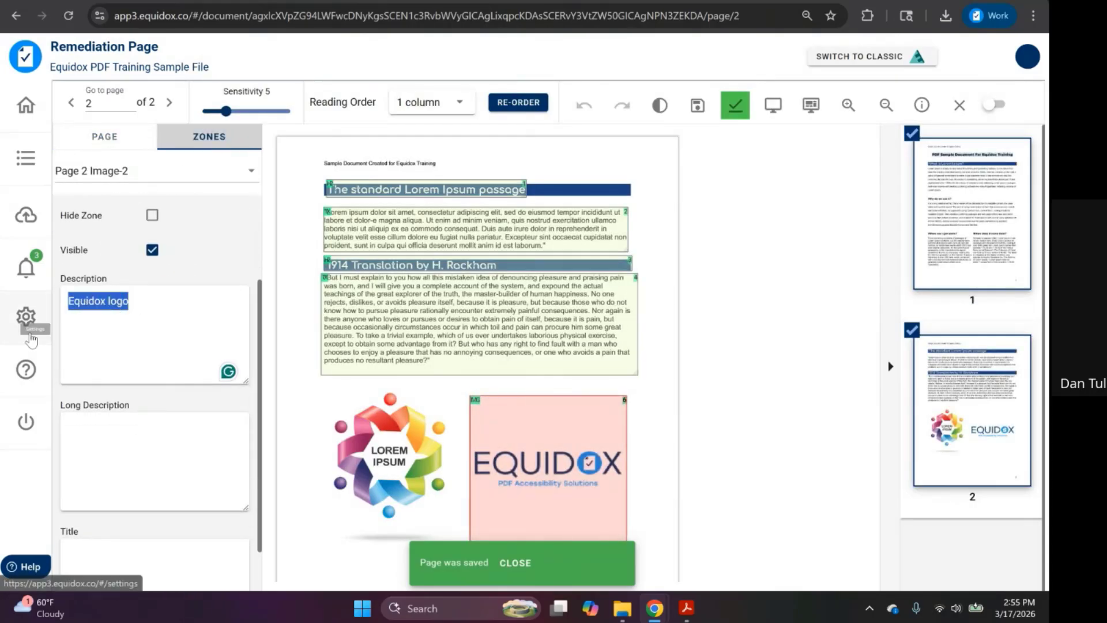
key(BackSpace)
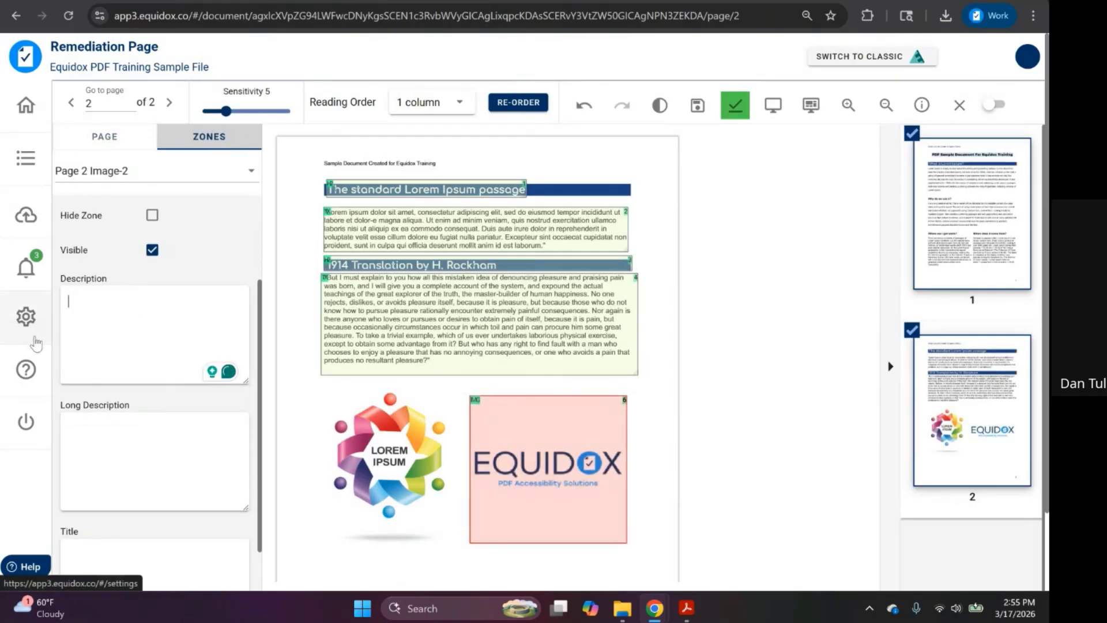
click(697, 108)
- Return to the document details, generate a new PDF export of all pages and review the listed validation reasons
click(960, 105)
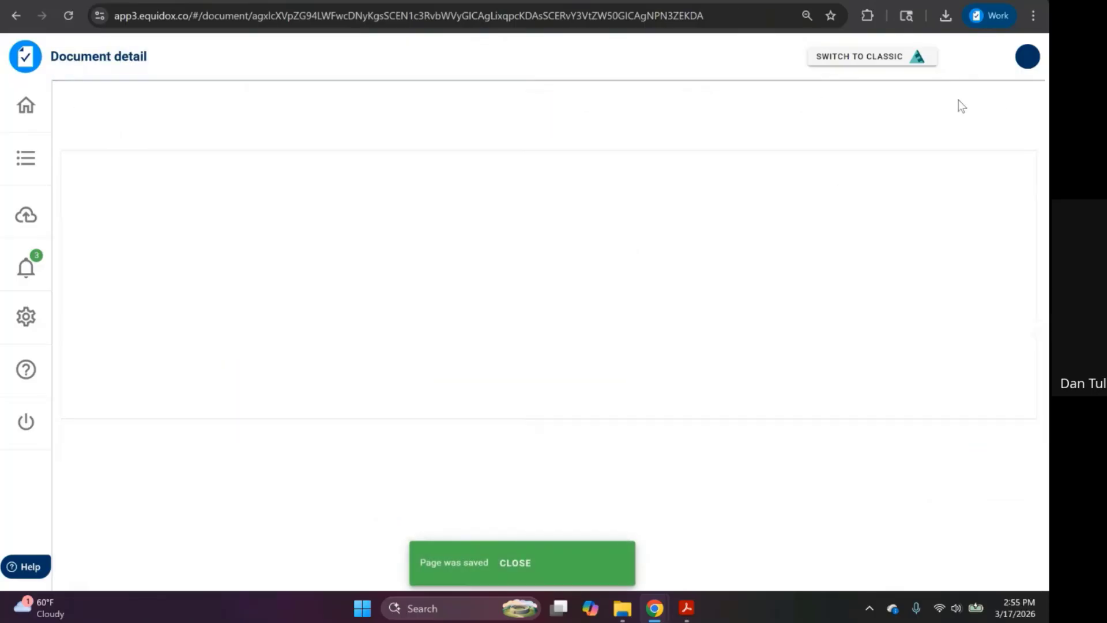
click(742, 451)
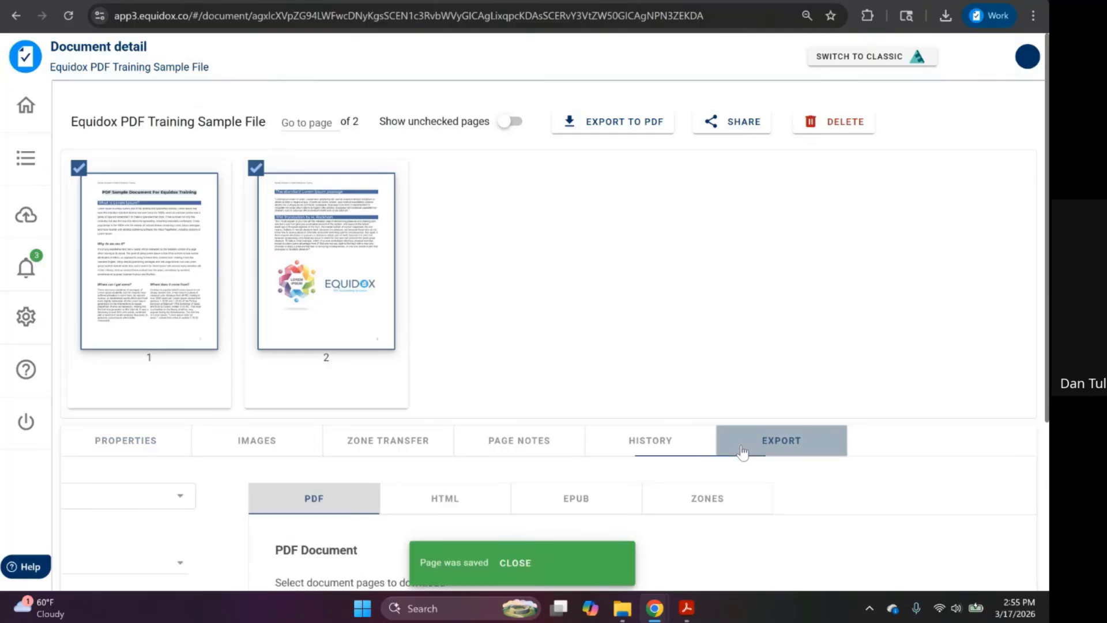
scroll(475, 306, down, 4)
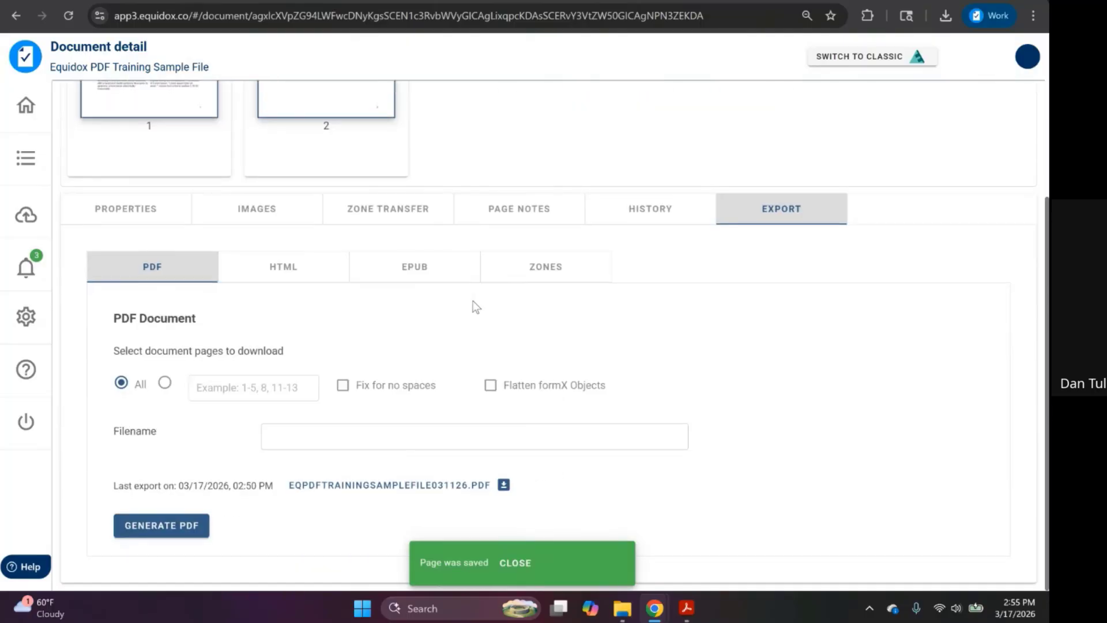
click(194, 526)
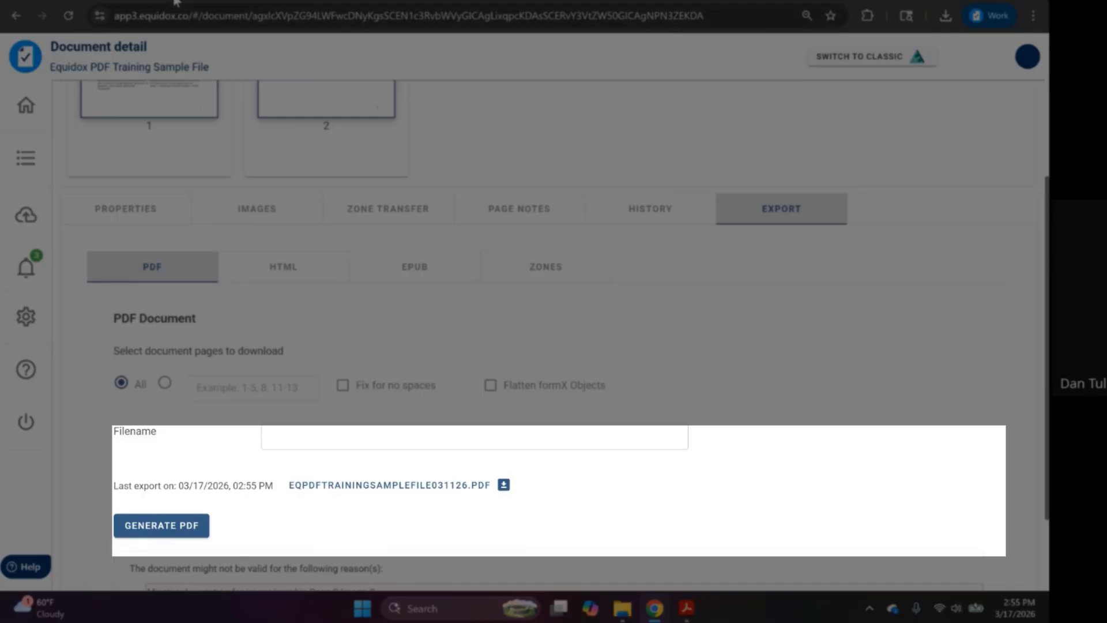
scroll(240, 301, down, 2)
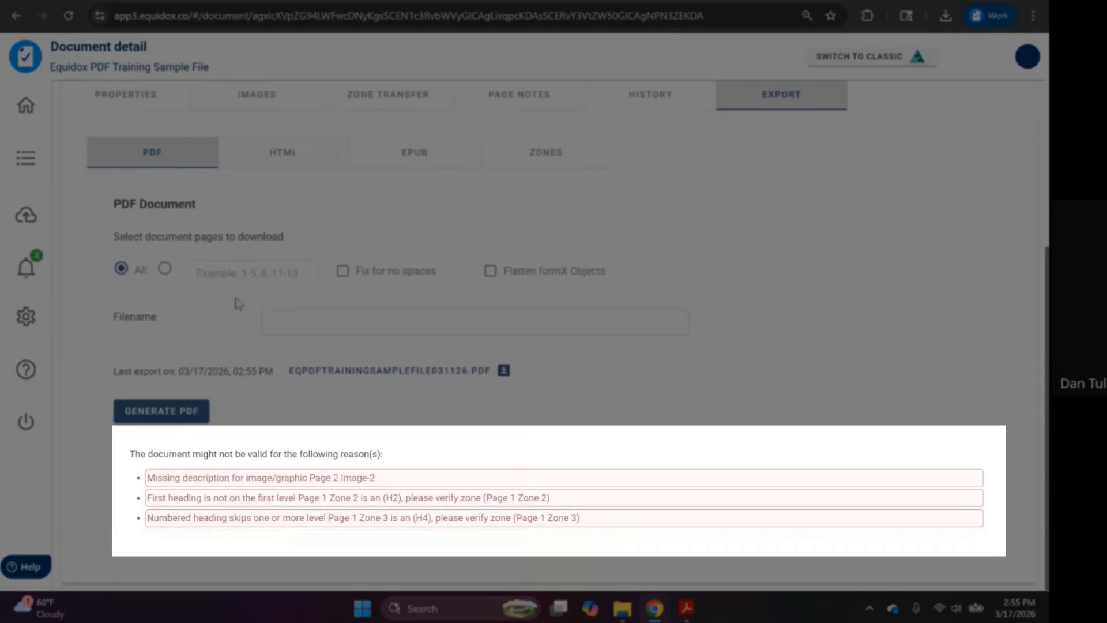
- Review the three listed export validation reasons and the page 2 preview, returning to the document details
triple_click(246, 477)
triple_click(243, 498)
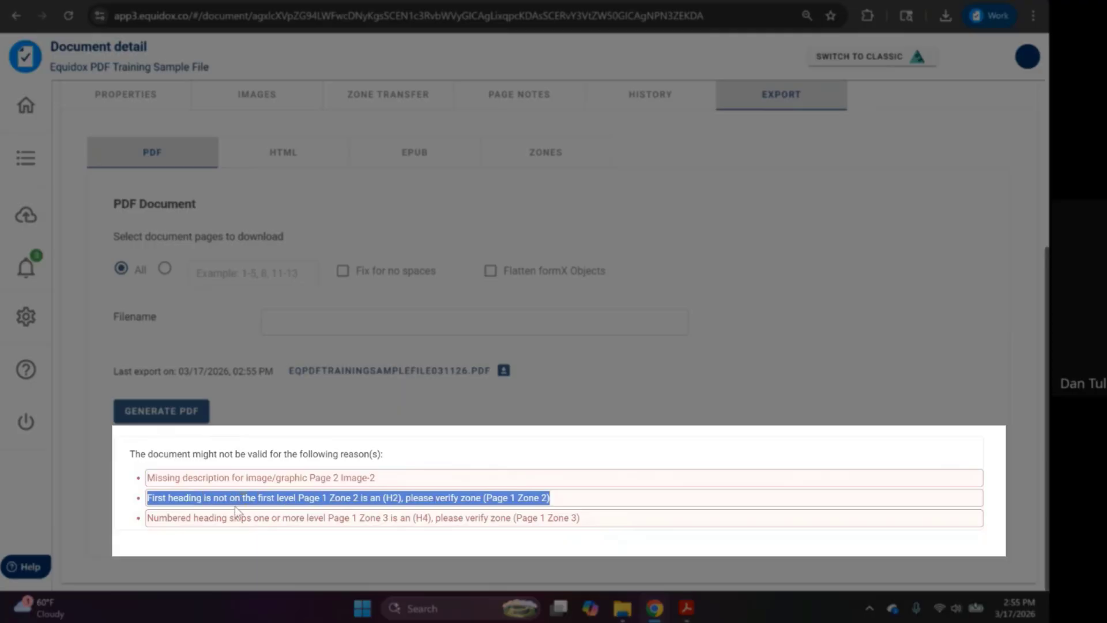
triple_click(229, 517)
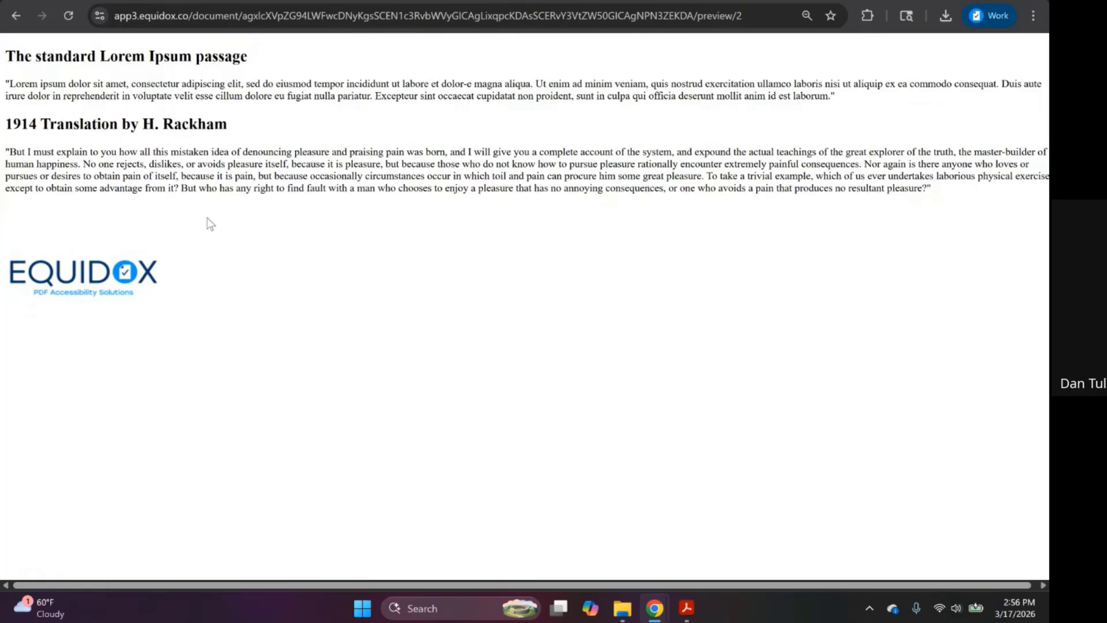
click(148, 1)
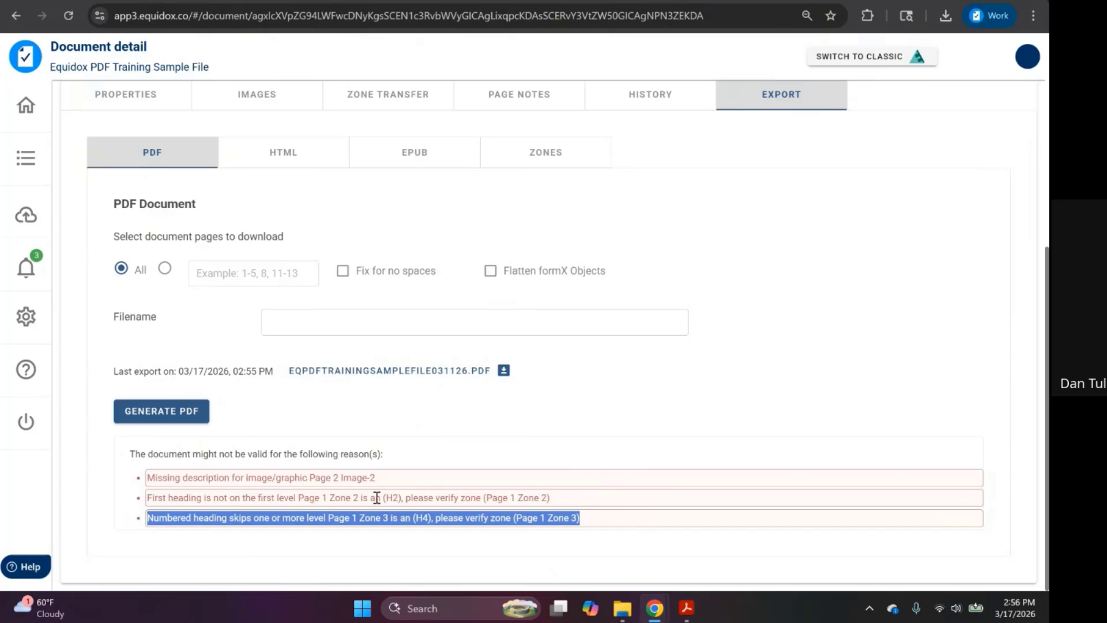
- Switch to Acrobat to examine the exported PDF's accessibility tags, then return to the Equidox document details in Chrome
click(685, 606)
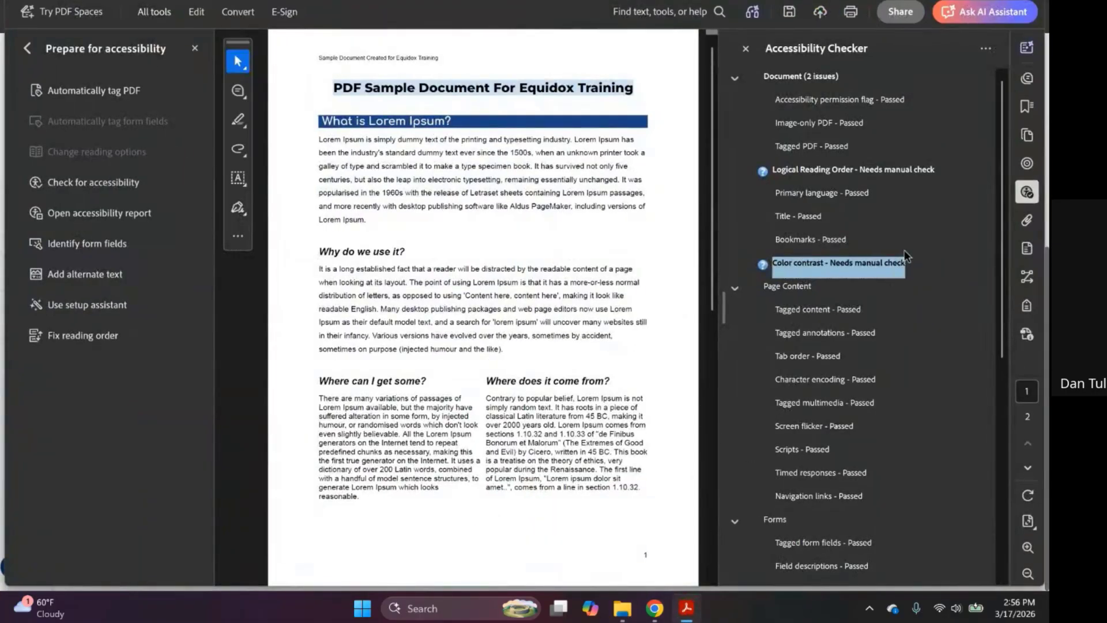
click(1026, 308)
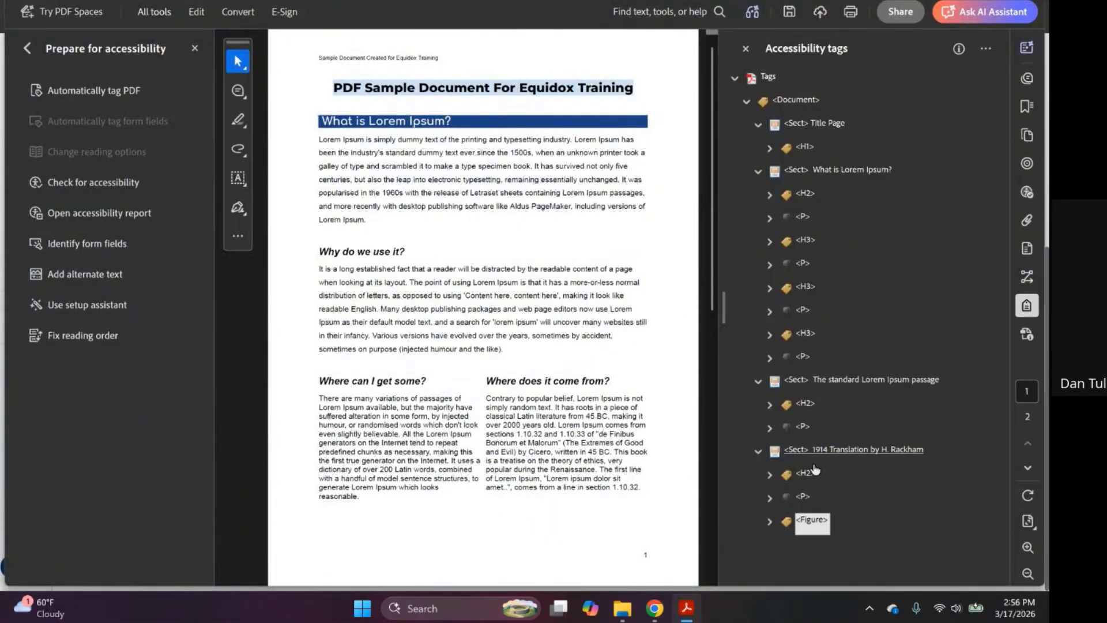
click(951, 1)
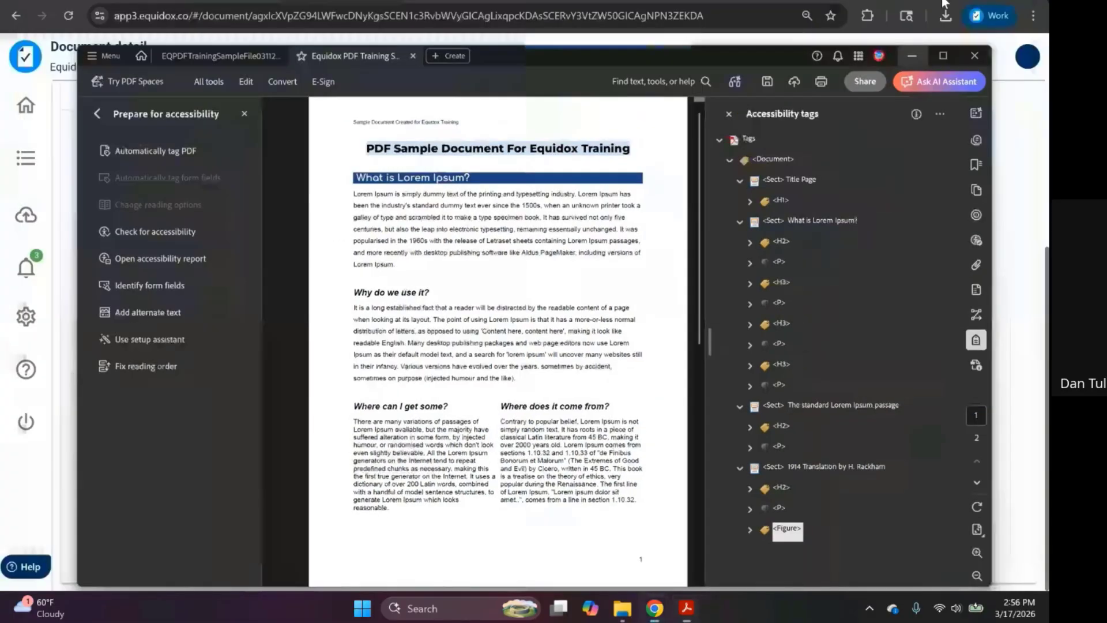
click(218, 486)
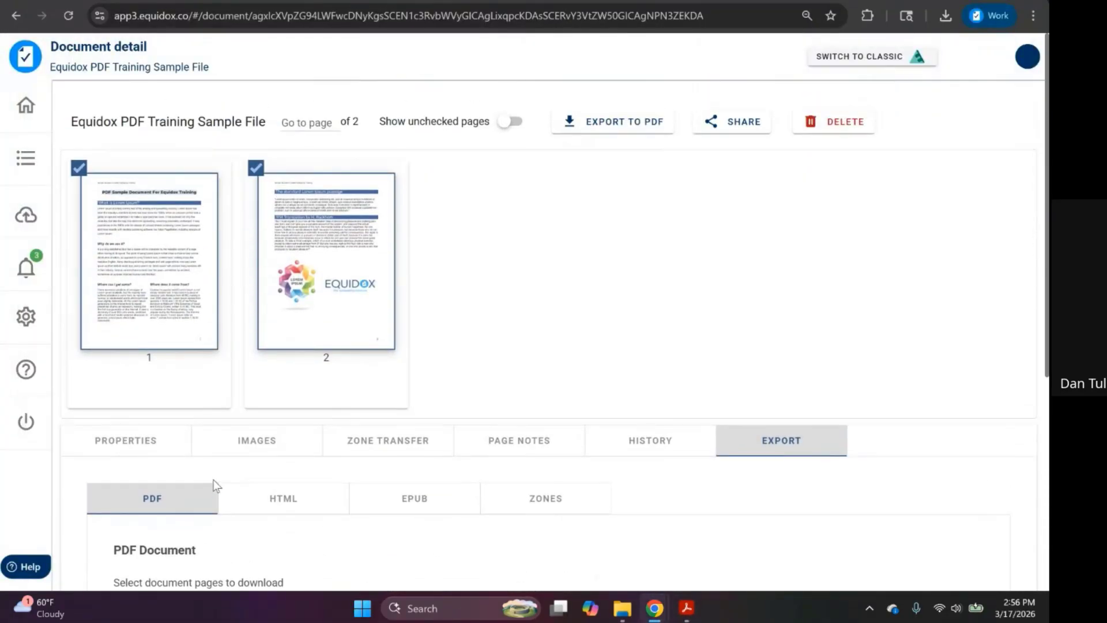
- Go to the document import page from the documents list and open the Demo Documents folder in File Explorer
click(26, 158)
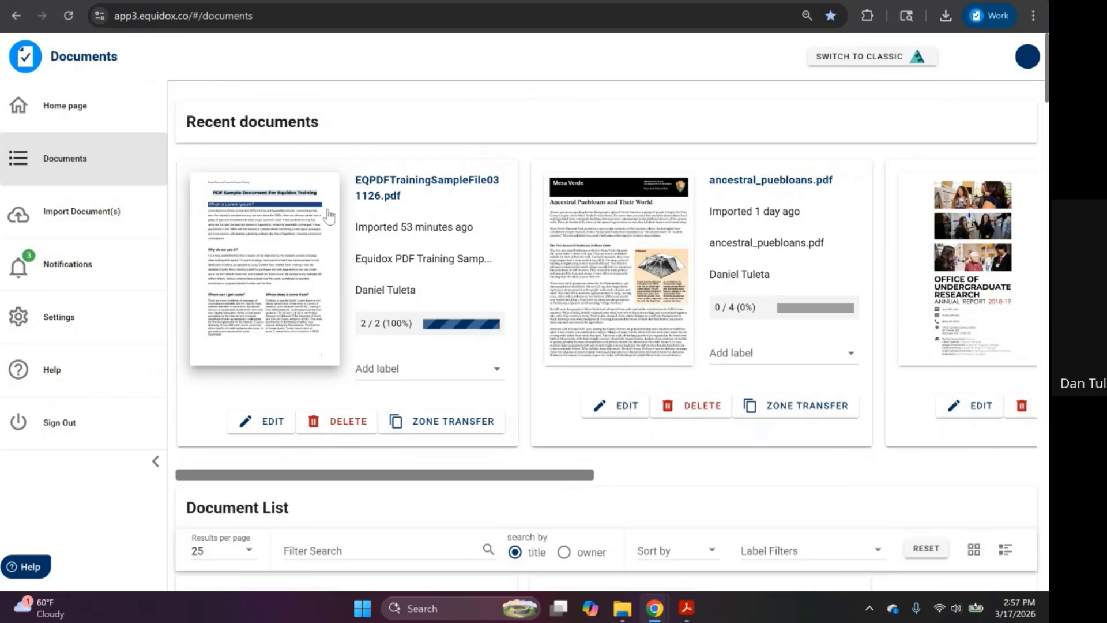
click(109, 217)
click(990, 362)
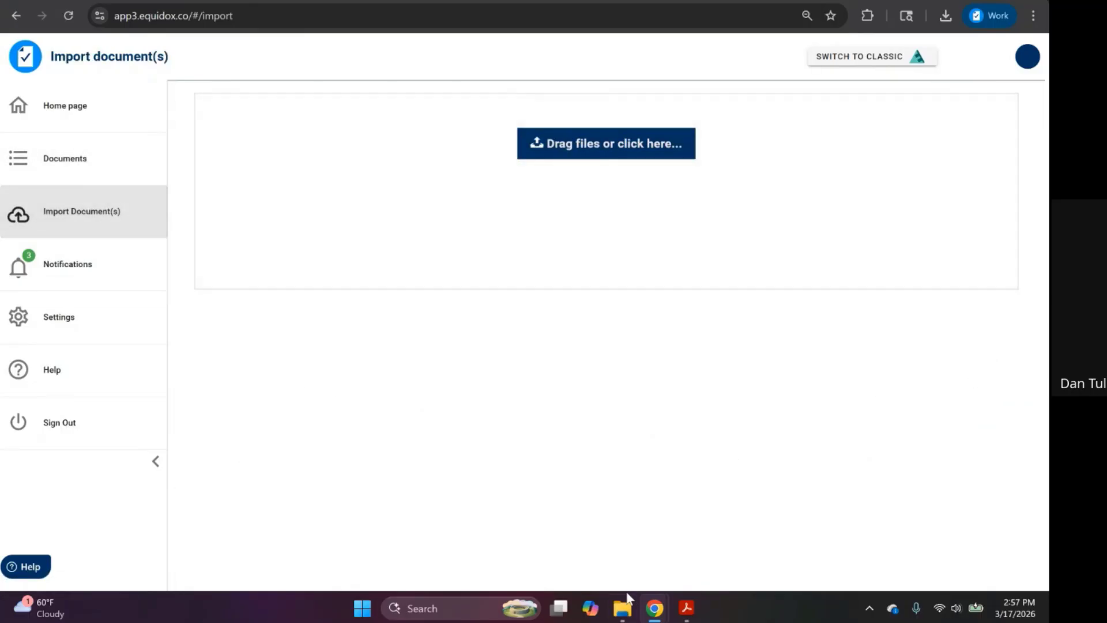
click(623, 606)
click(465, 457)
click(526, 359)
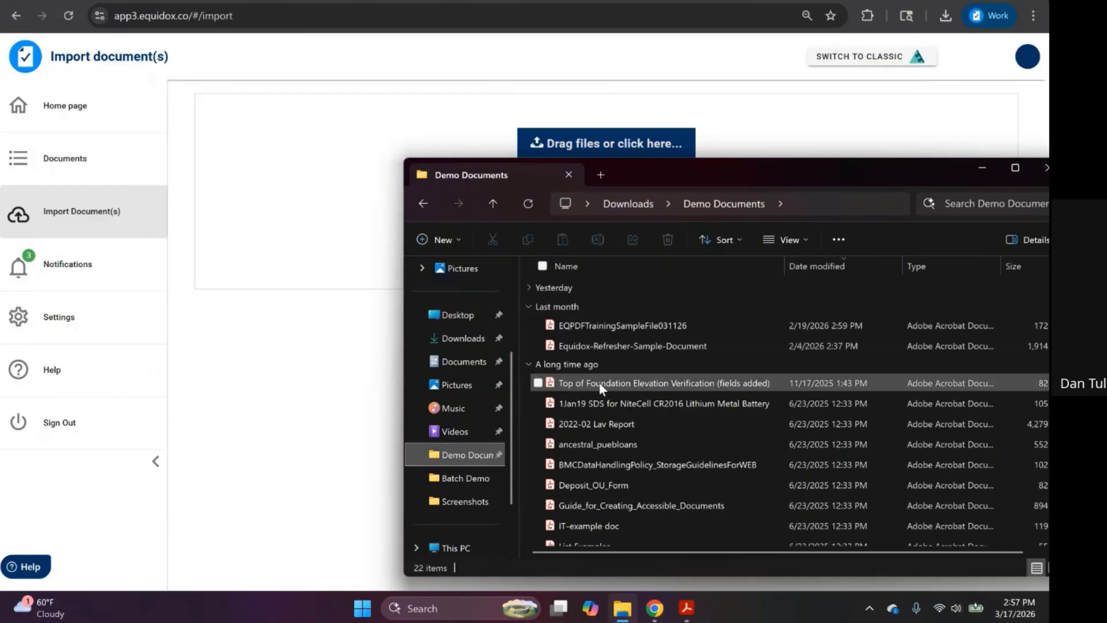
- Add "IT-example doc" from the Demo Documents folder to the upload area and import it
scroll(600, 383, down, 2)
click(580, 414)
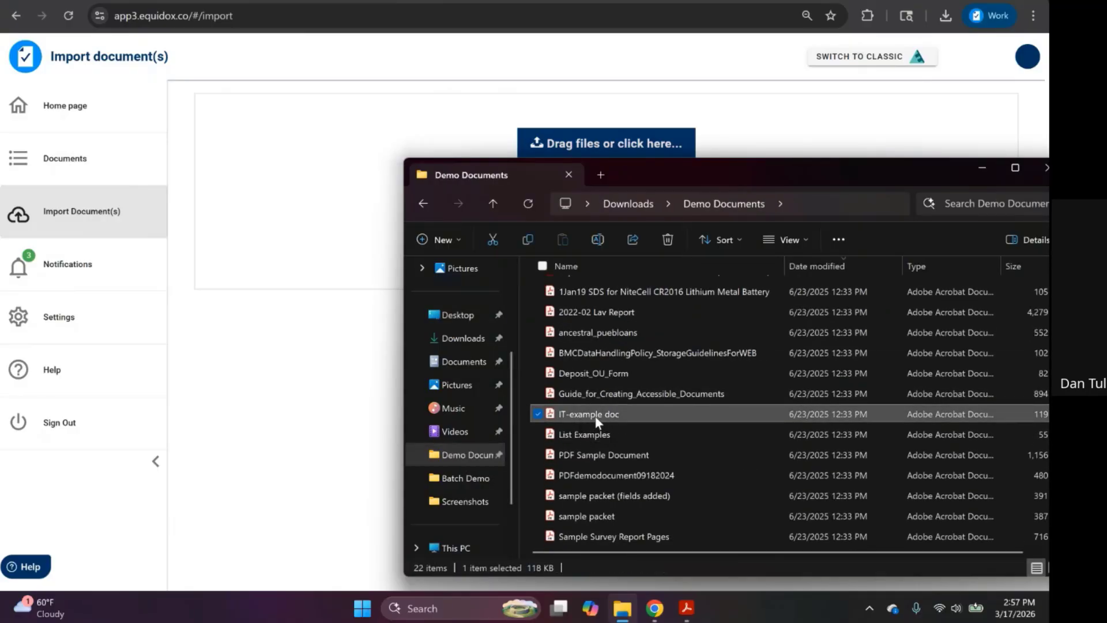
drag(597, 419, 252, 229)
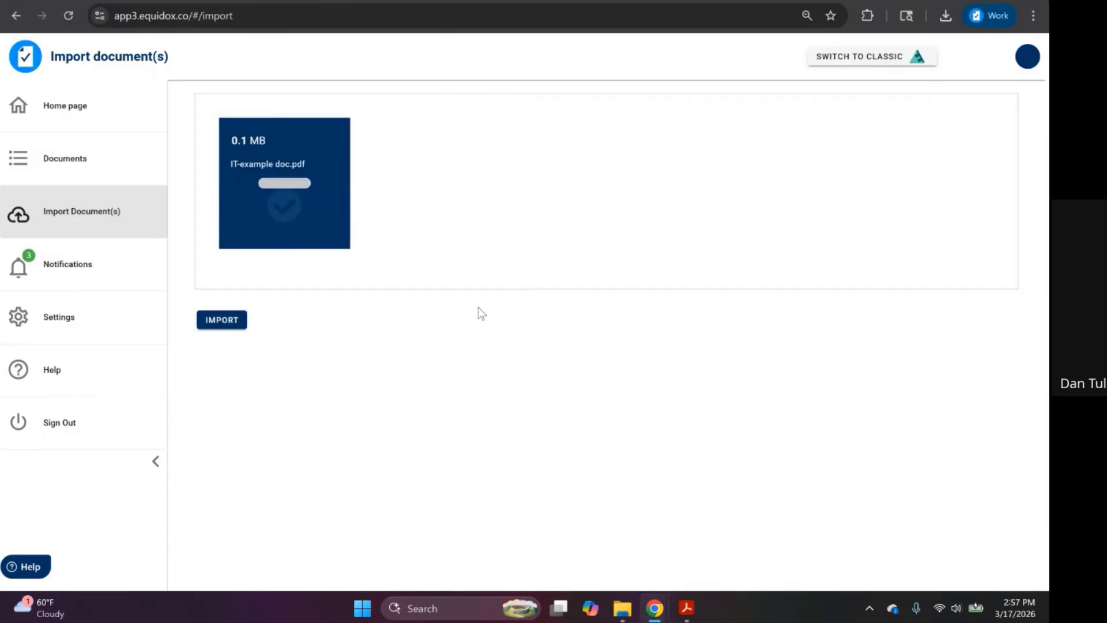
mouse_move(251, 191)
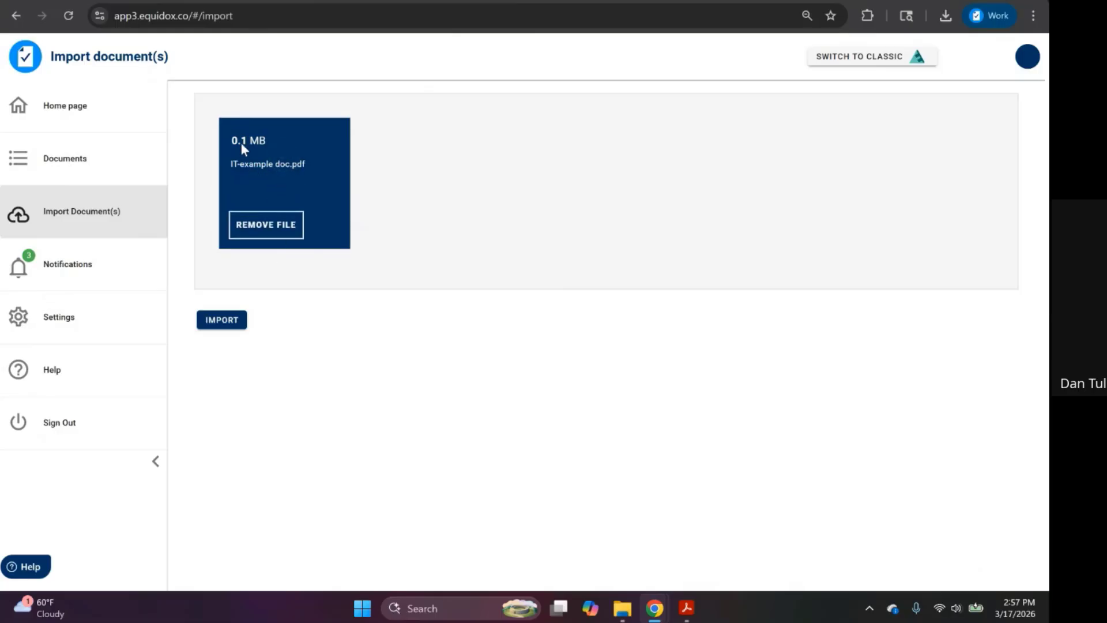
click(234, 323)
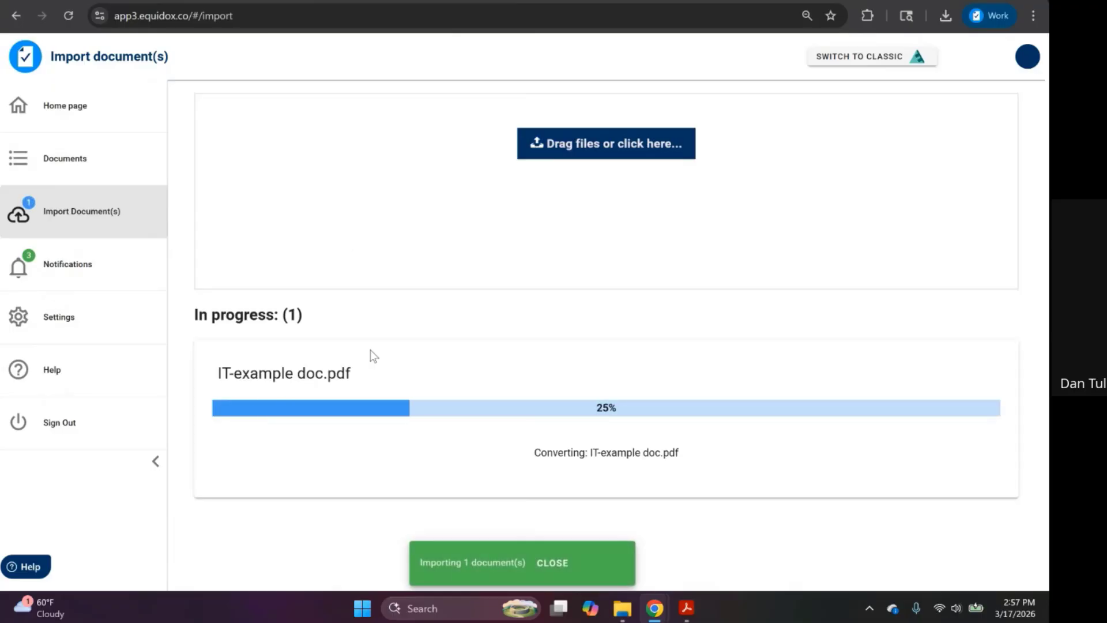
- Open the imported "IT-example doc.pdf" from the recent documents and open its page 1 for remediation
click(78, 158)
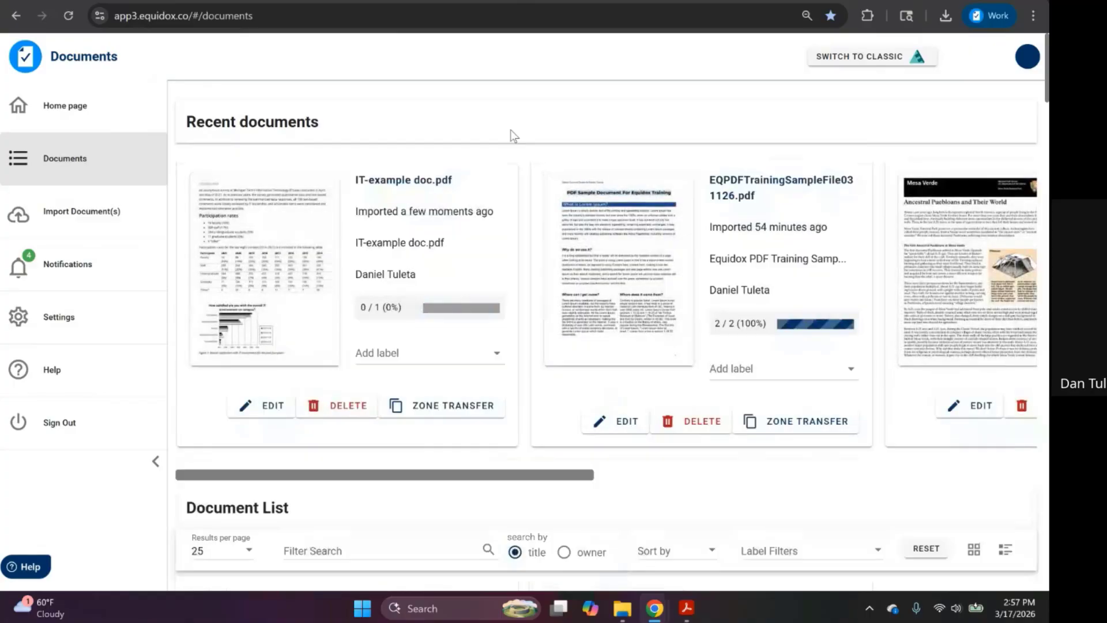
click(282, 222)
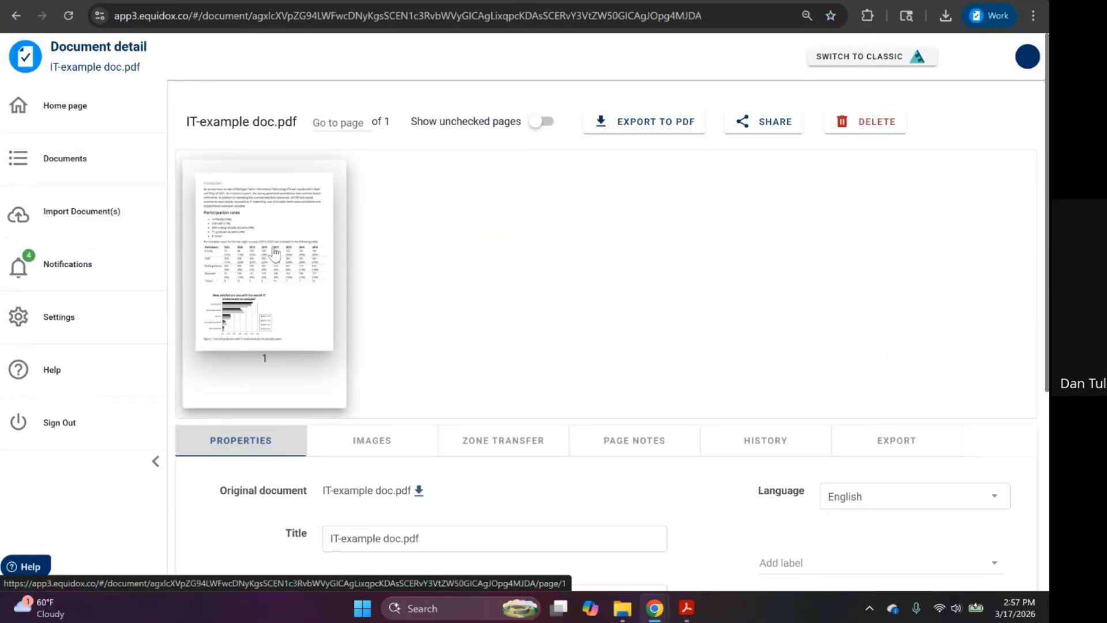
click(275, 240)
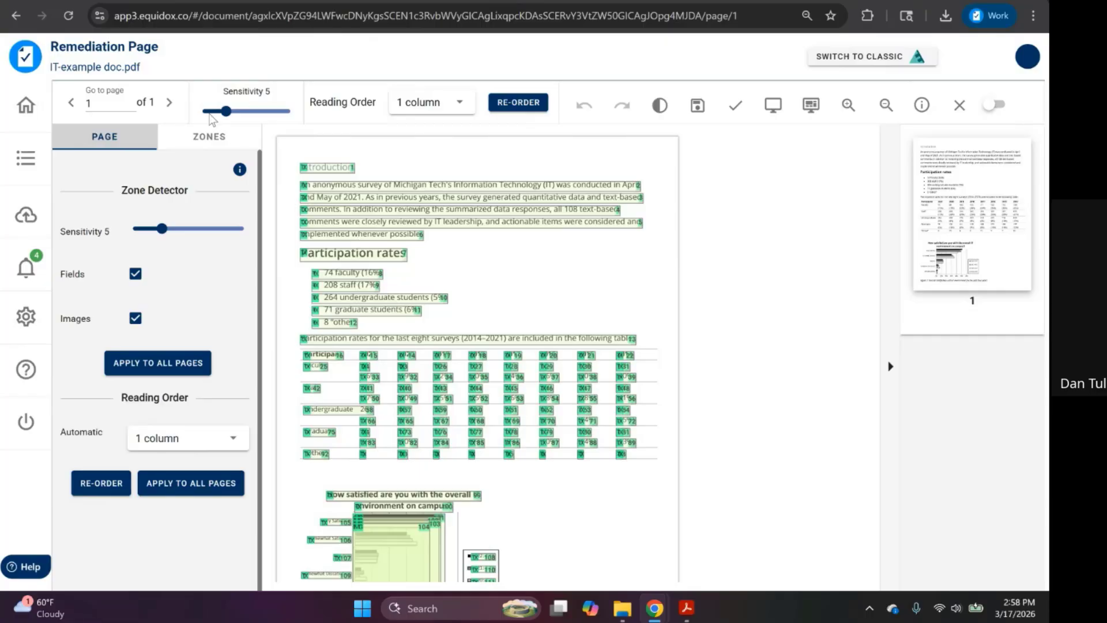
- Set the page's zone detection sensitivity to 10 and check the result in the page preview
drag(227, 114, 248, 111)
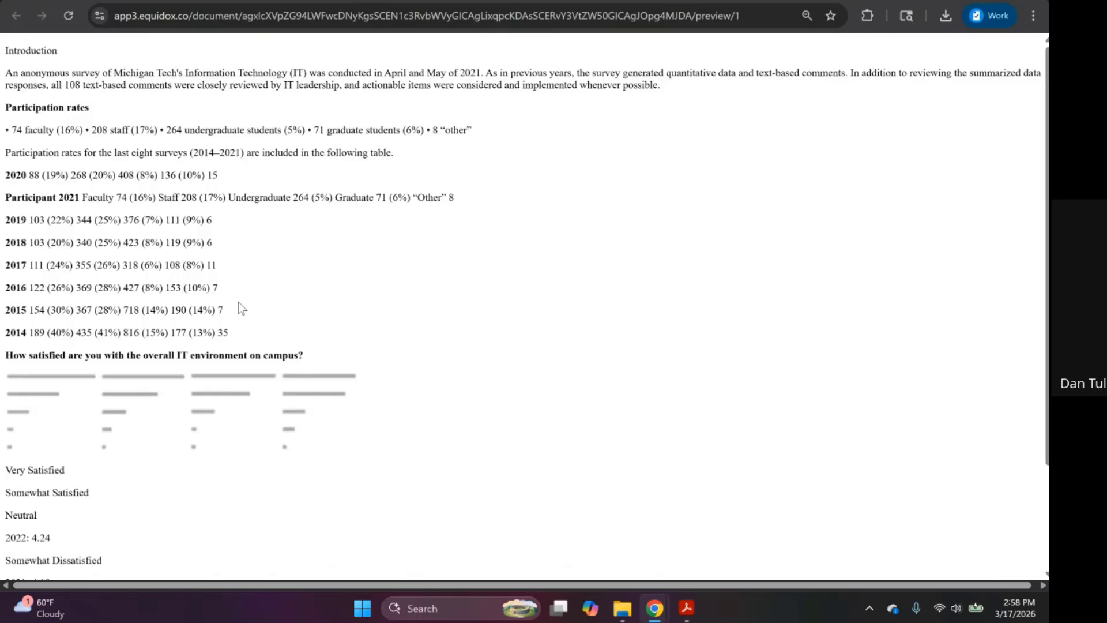
scroll(241, 312, down, 2)
scroll(139, 428, up, 2)
click(151, 1)
- Tag the "Introduction" zone as a level 1 heading and the "Participation rates" zone as a level 2 heading
click(848, 105)
click(363, 189)
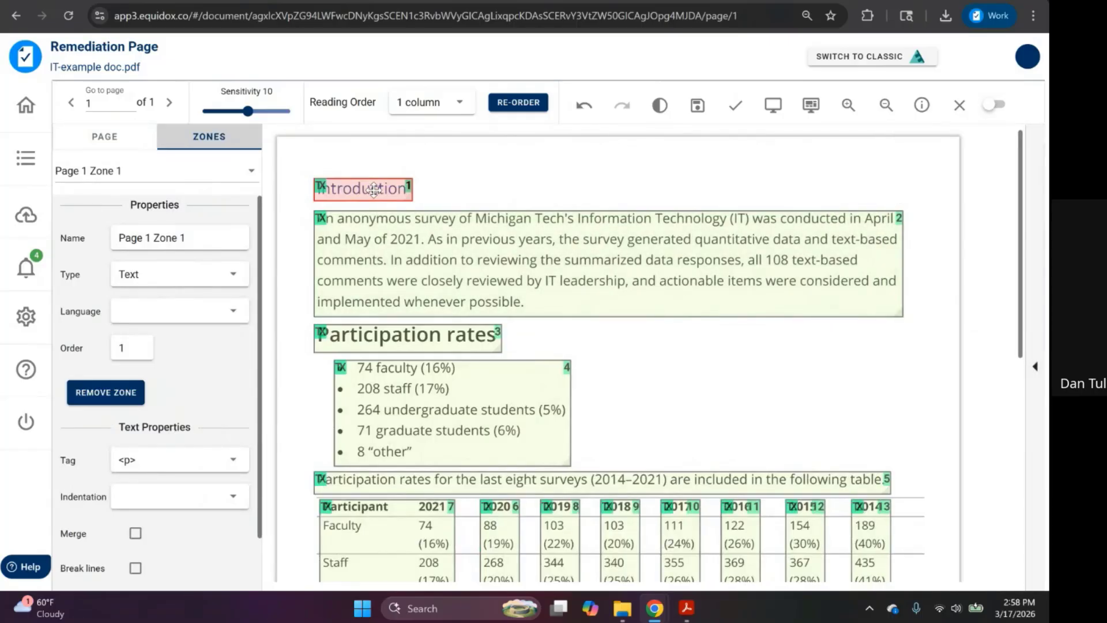
key(h)
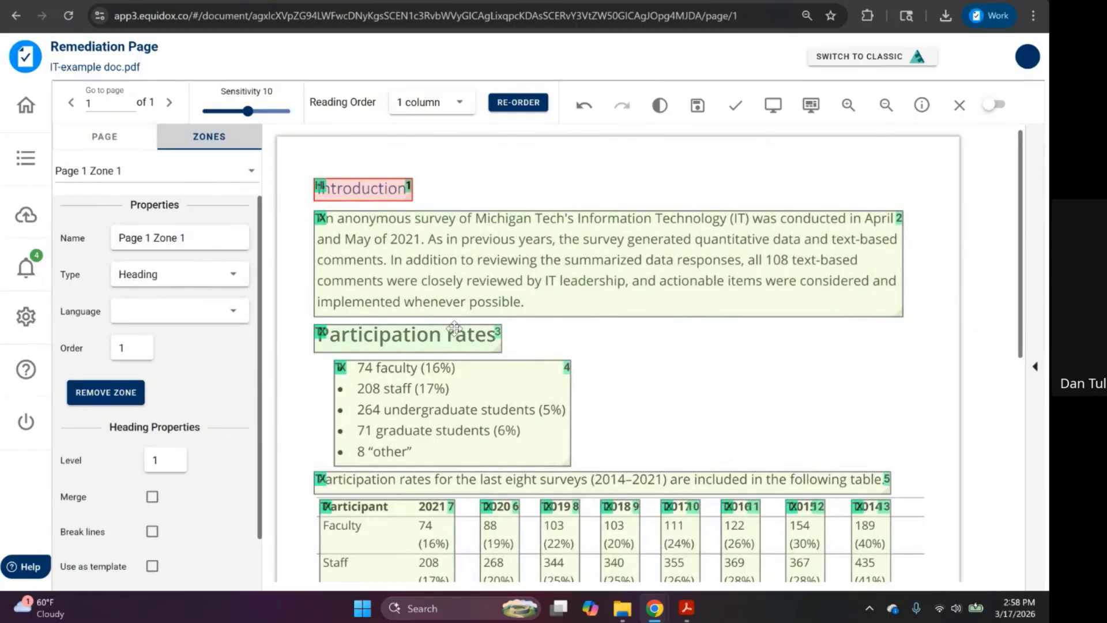
click(455, 327)
key(h)
key(2)
- Tag the "How satisfied are you with the overall IT environment on campus?" zone as a level 2 heading and nudge it slightly upward
scroll(445, 335, down, 5)
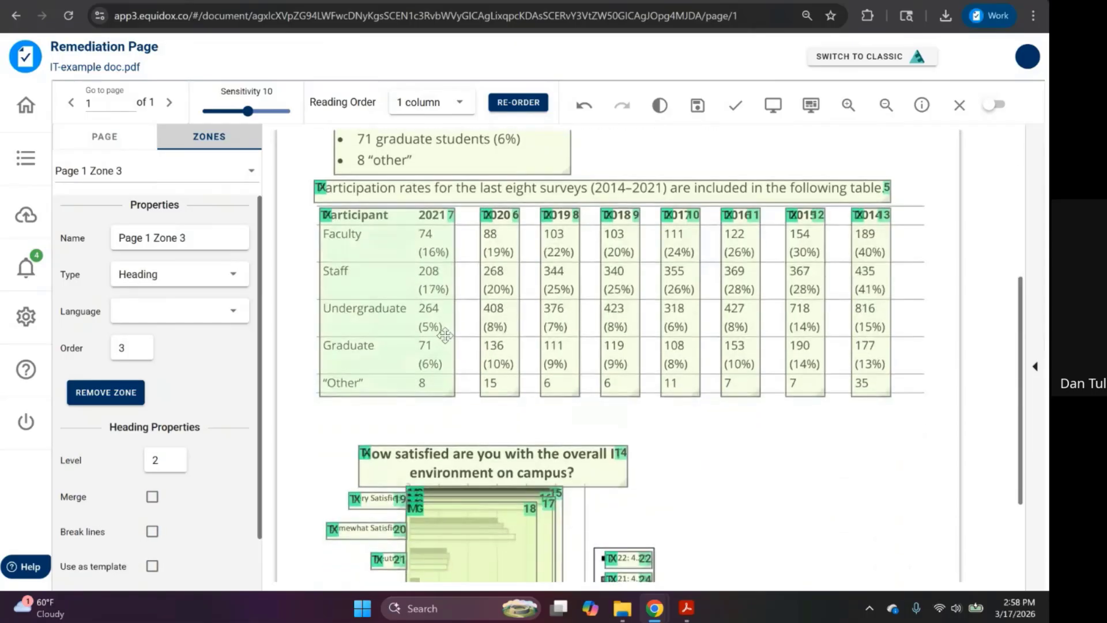
click(446, 465)
key(h)
key(2)
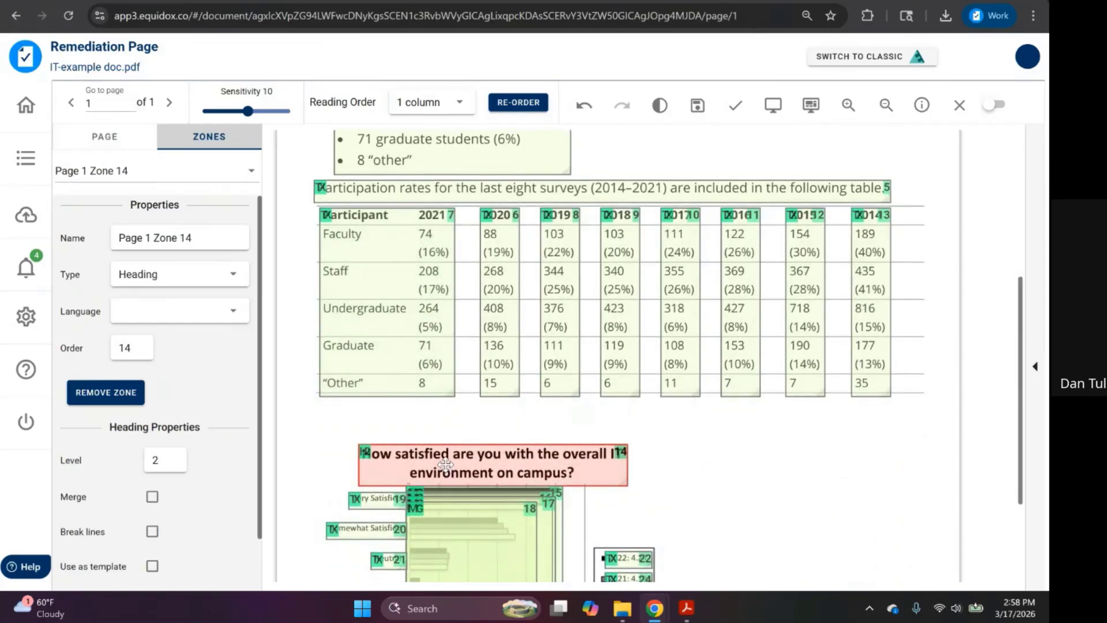
drag(445, 464, 444, 460)
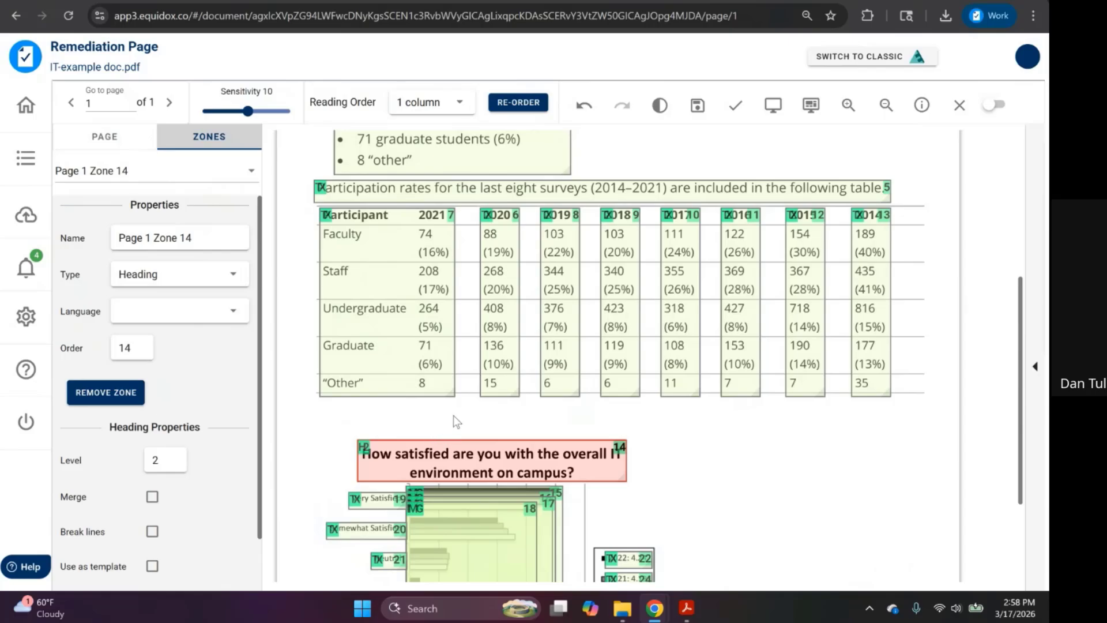
- Recheck the heading zones on the page and review the three headings in the page preview
scroll(436, 458, up, 5)
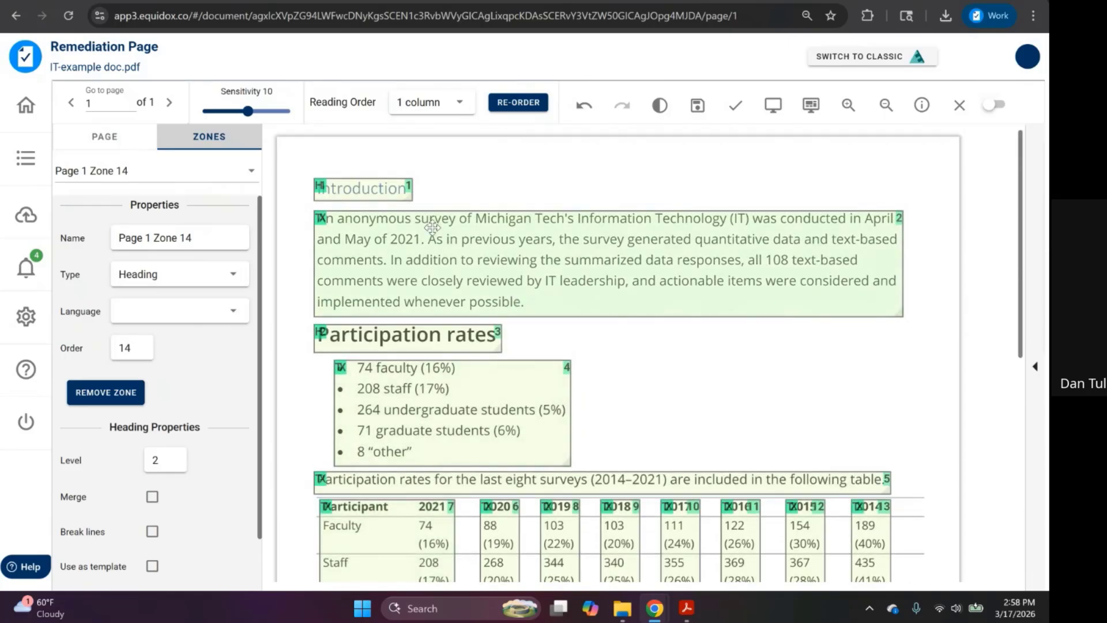
click(384, 186)
click(384, 337)
scroll(390, 451, down, 6)
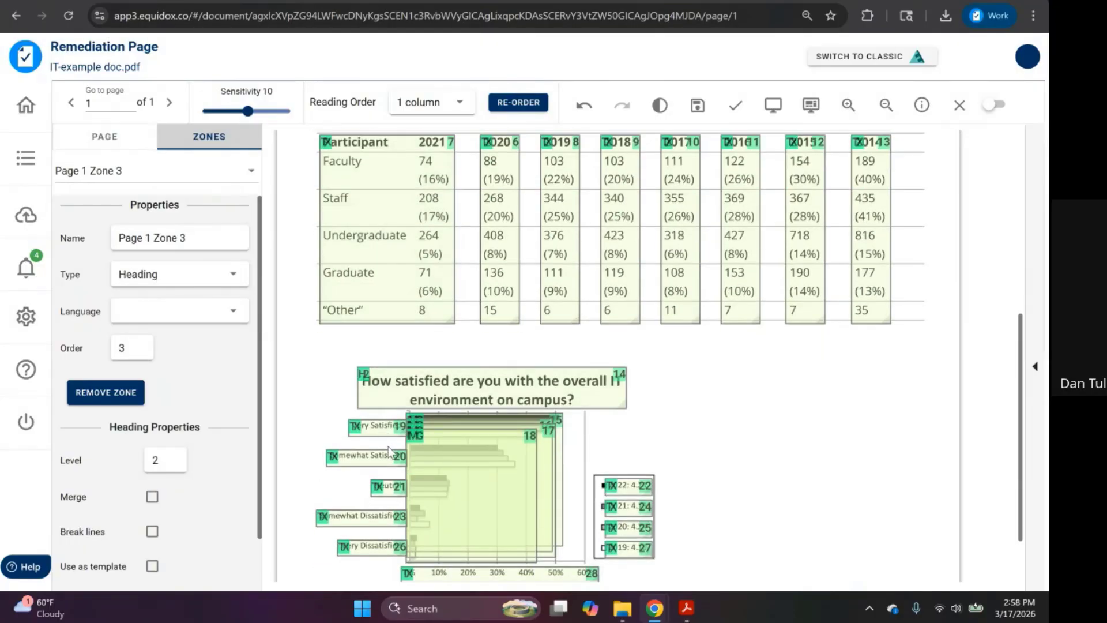
click(773, 110)
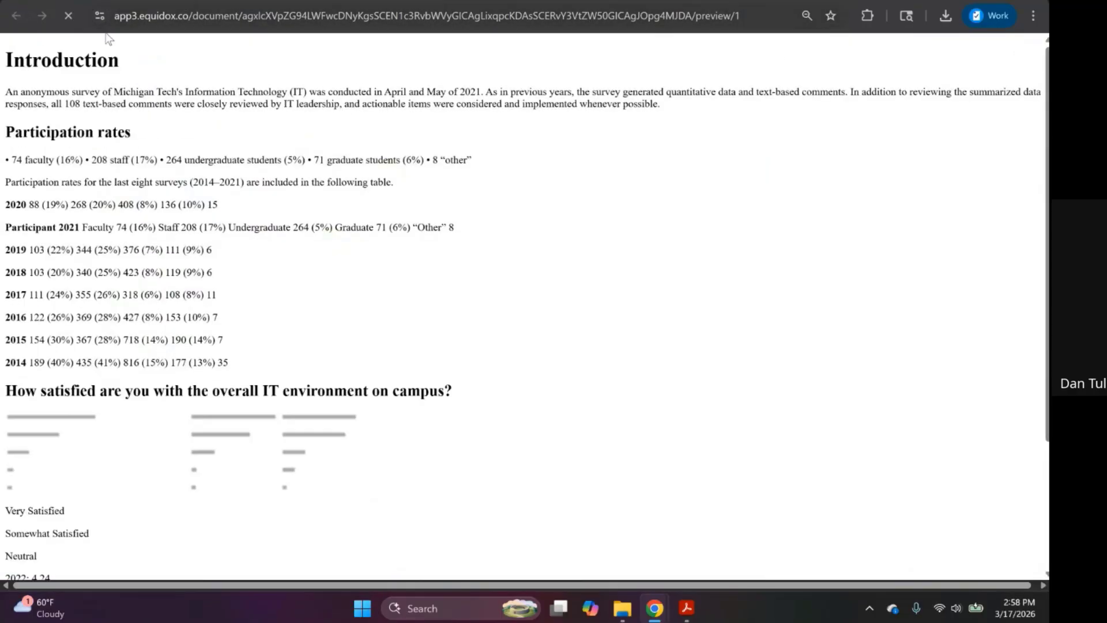
double_click(72, 62)
triple_click(69, 135)
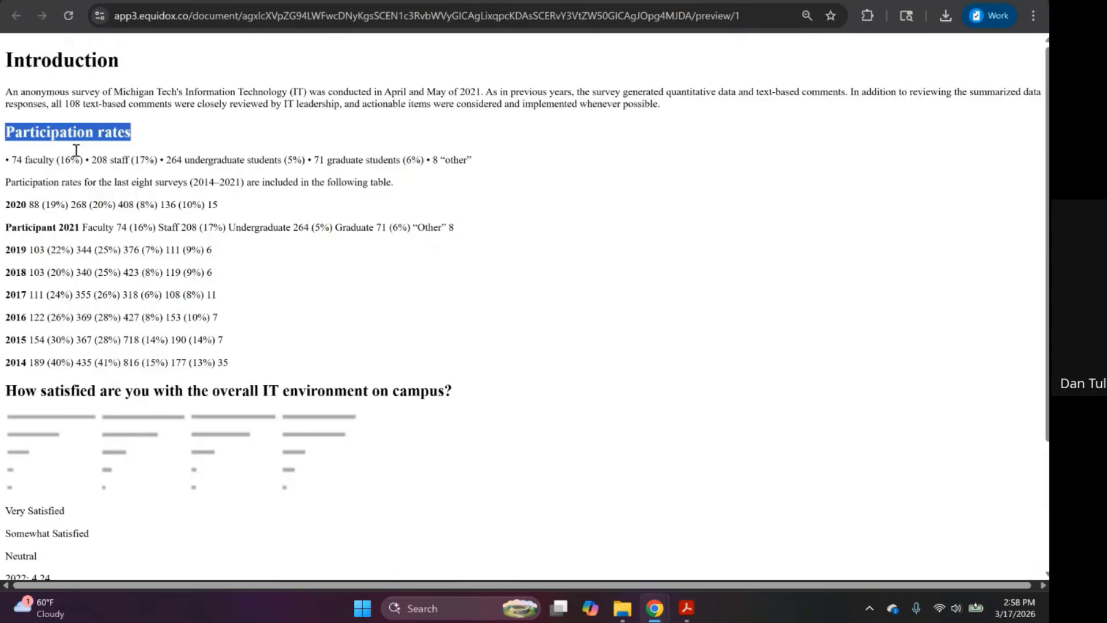
triple_click(168, 393)
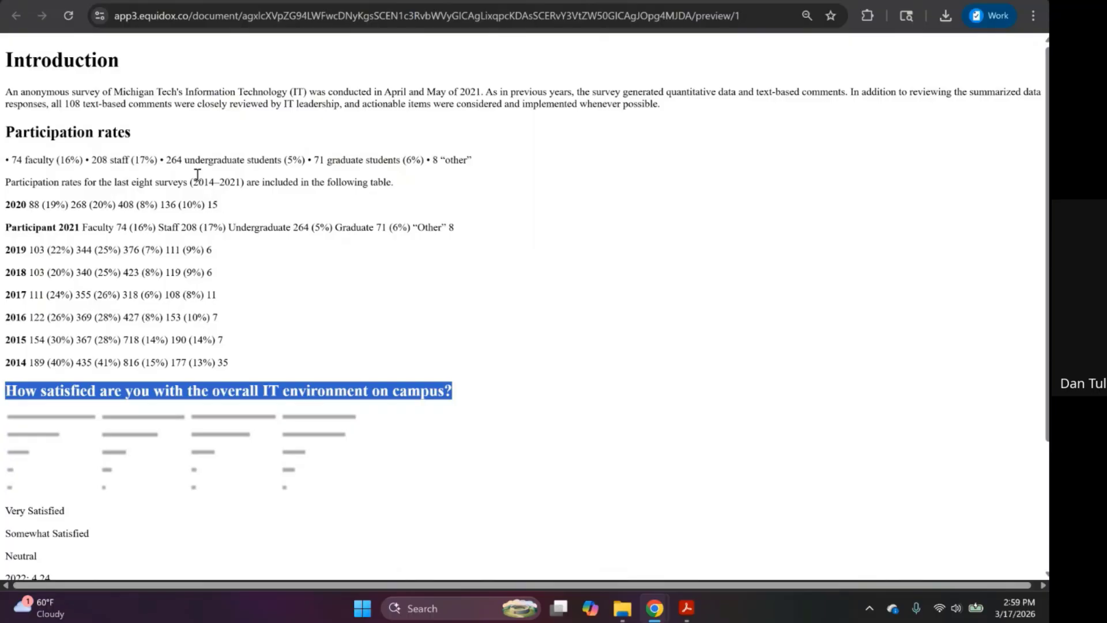
- Examine how the bulleted participation rates read in the preview, then return to the remediation page
click(191, 157)
triple_click(191, 158)
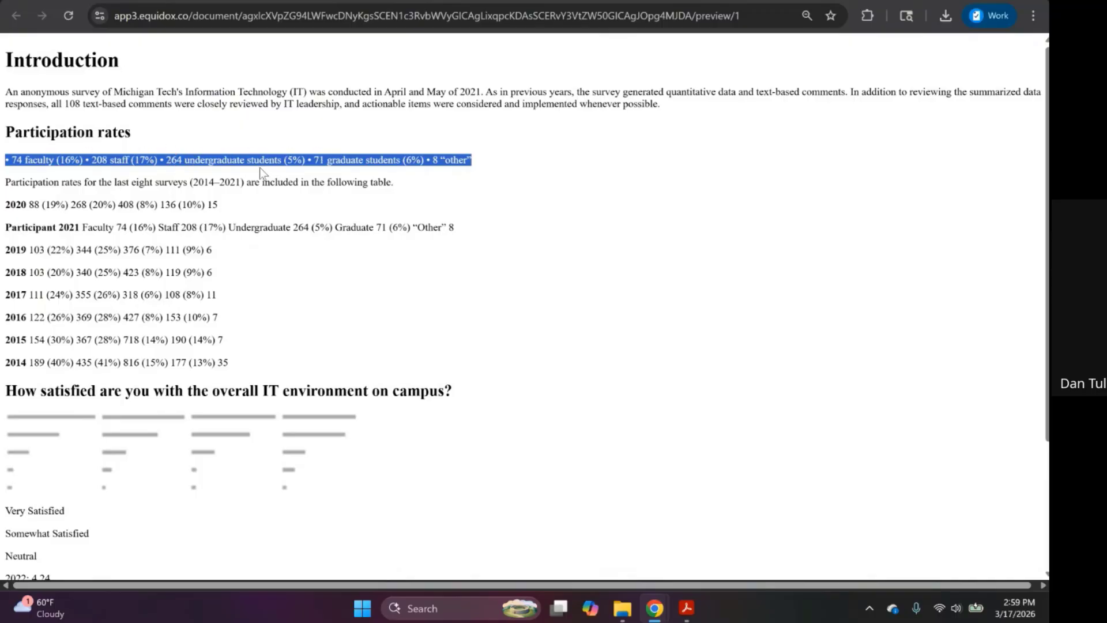
click(138, 1)
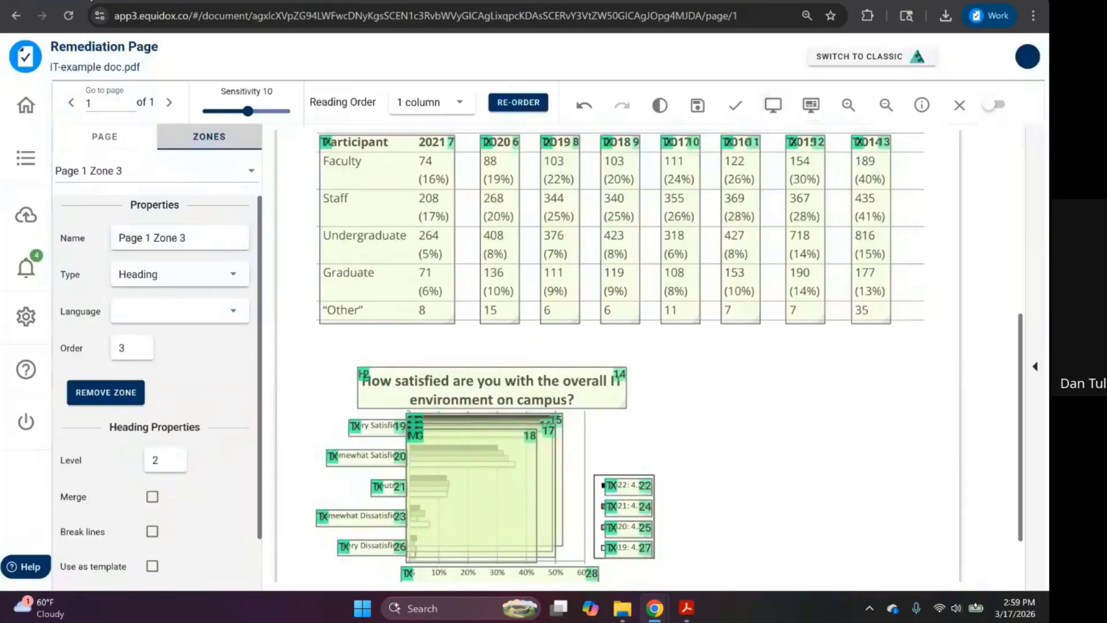
- Compare the bulleted participation rates zone with its preview and change the zone's type to a list
scroll(404, 306, up, 5)
click(408, 311)
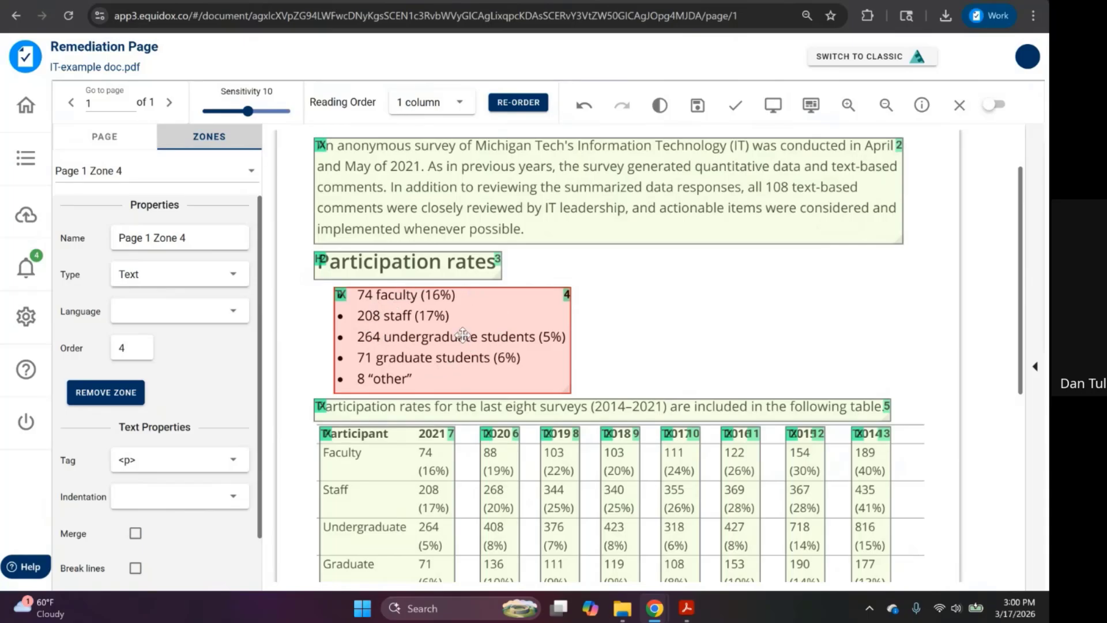
click(283, 2)
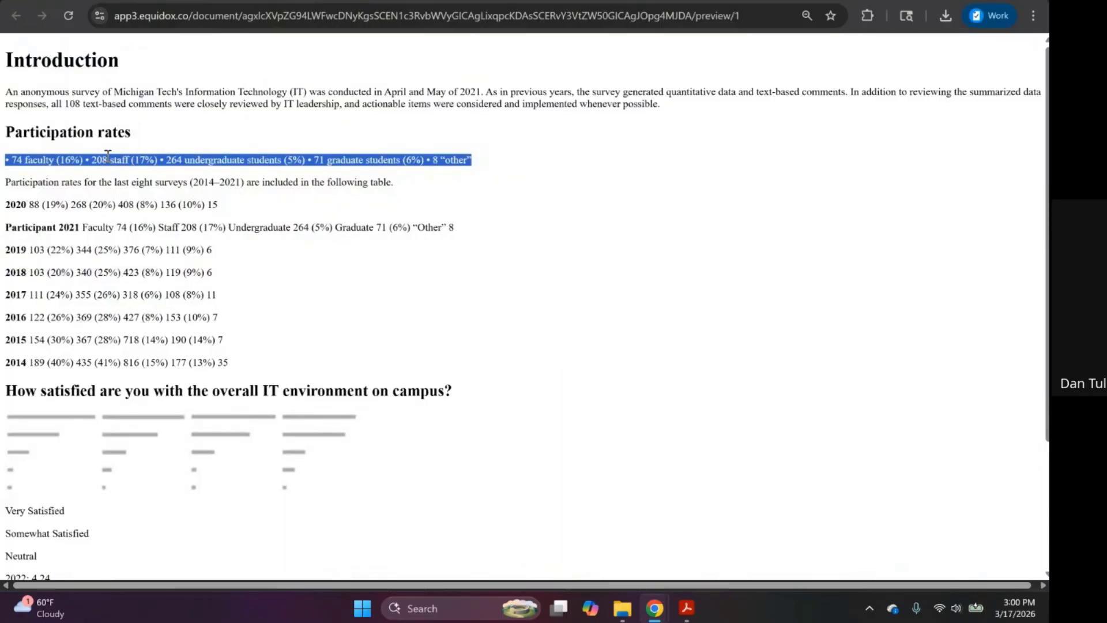
click(478, 165)
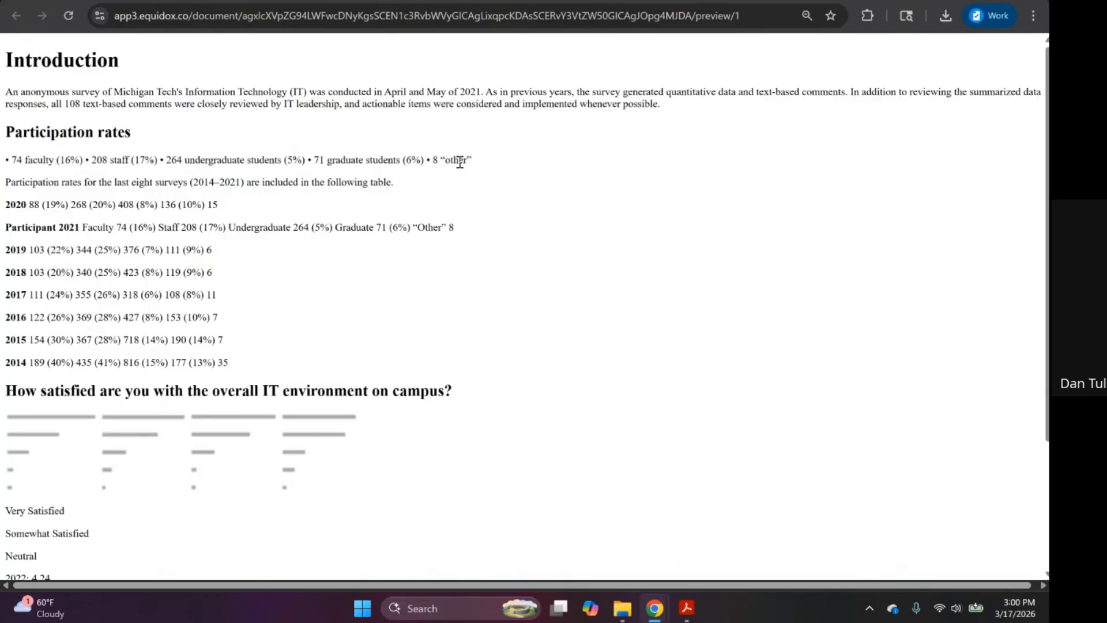
click(69, 1)
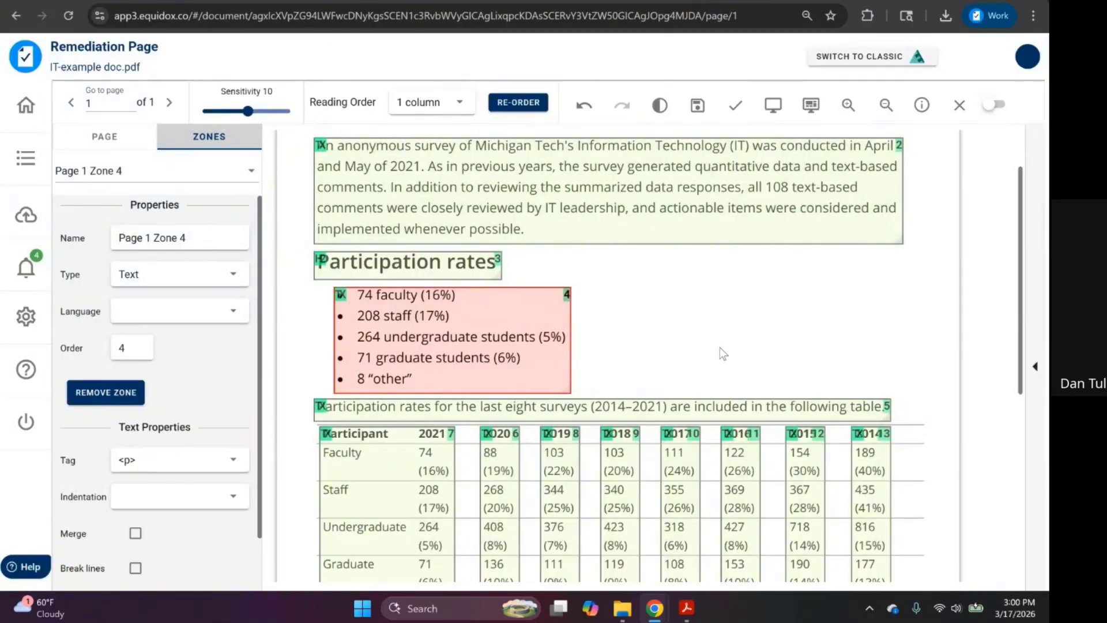
key(l)
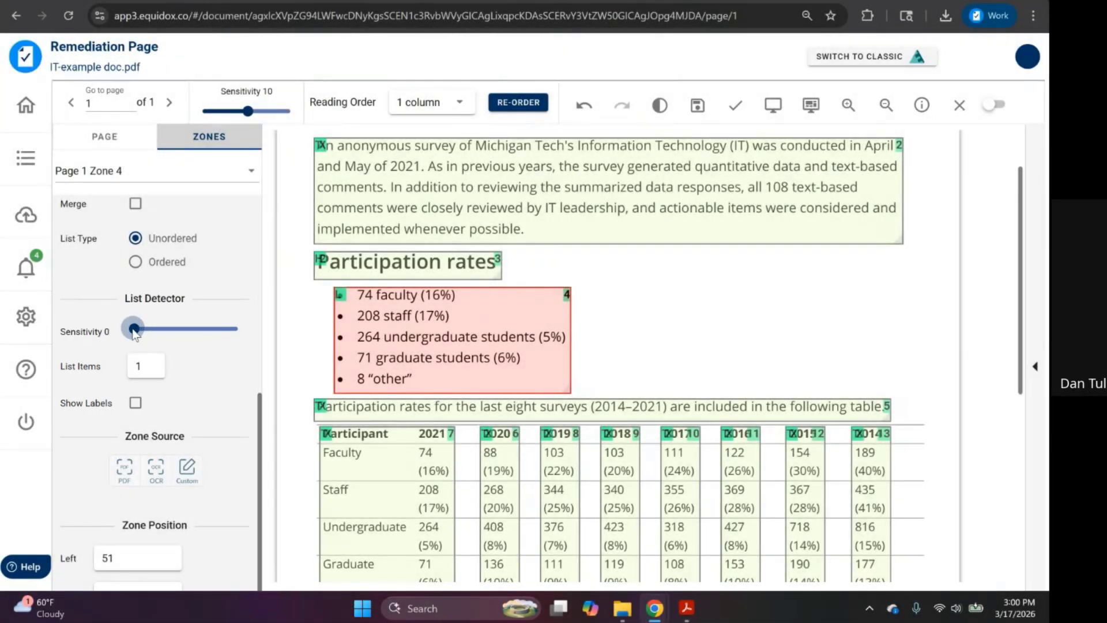
- Set the list detector sensitivity to 1 for the participation rates list and check its bullets in the page preview
drag(134, 329, 145, 336)
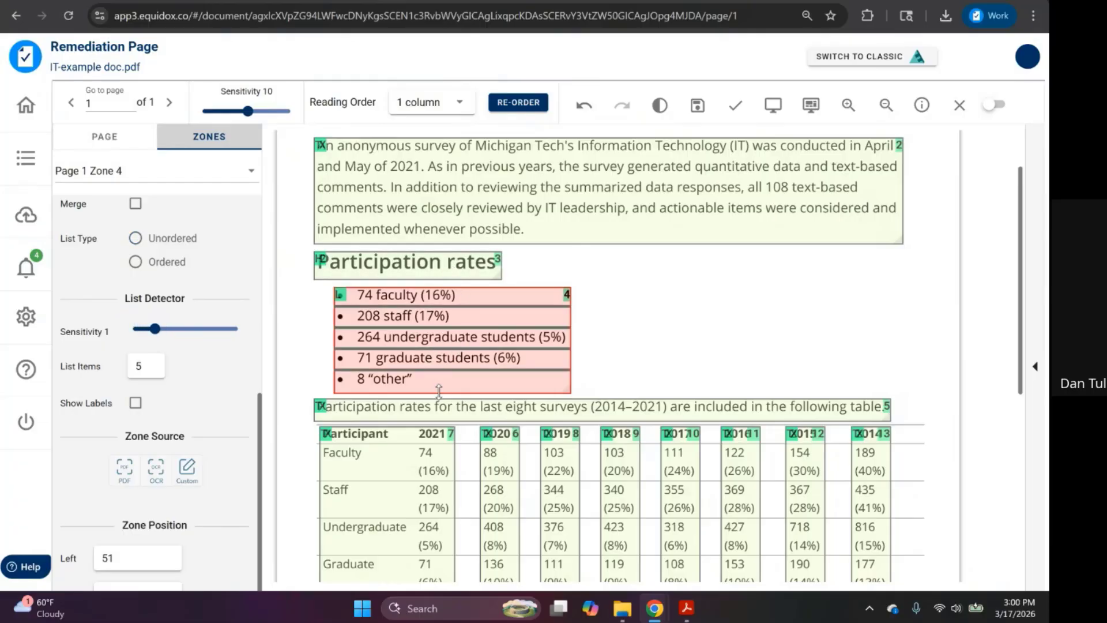
click(774, 106)
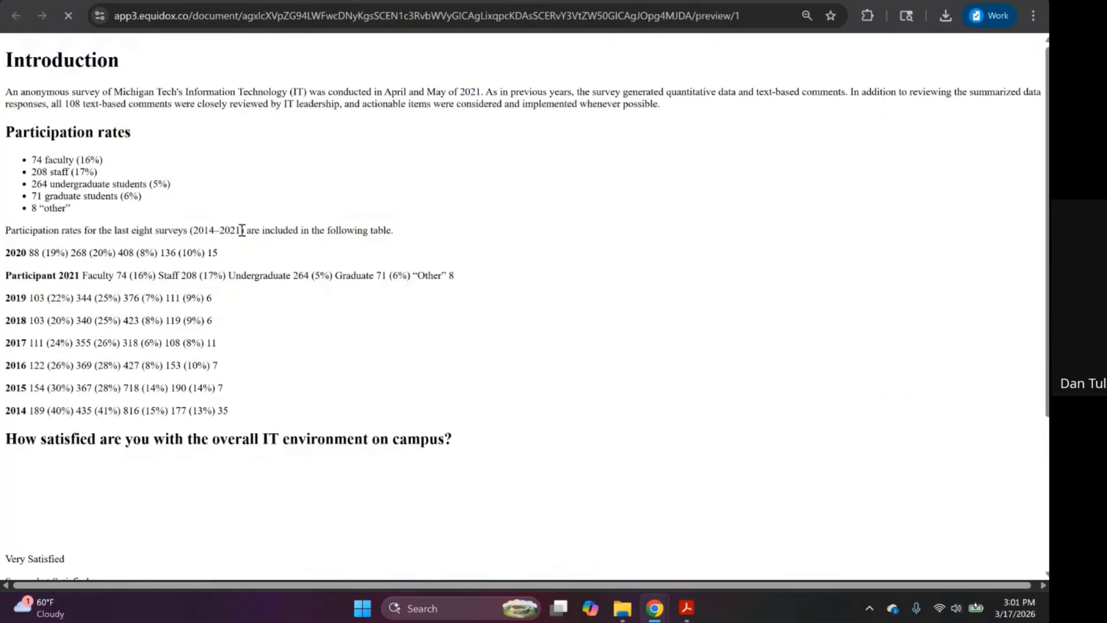
drag(32, 163, 93, 214)
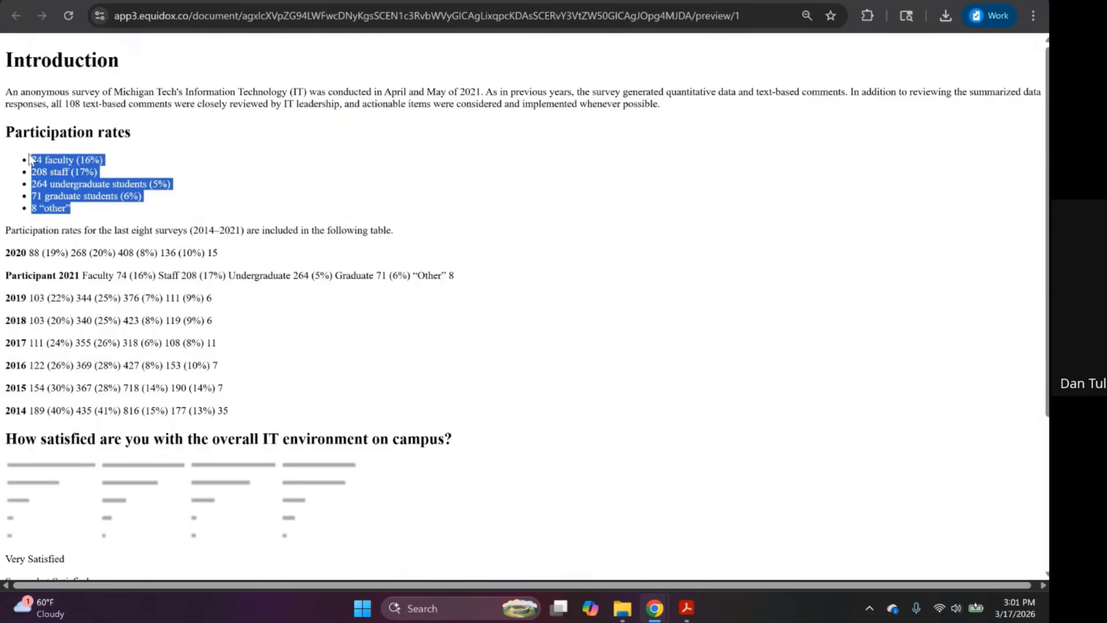
click(81, 1)
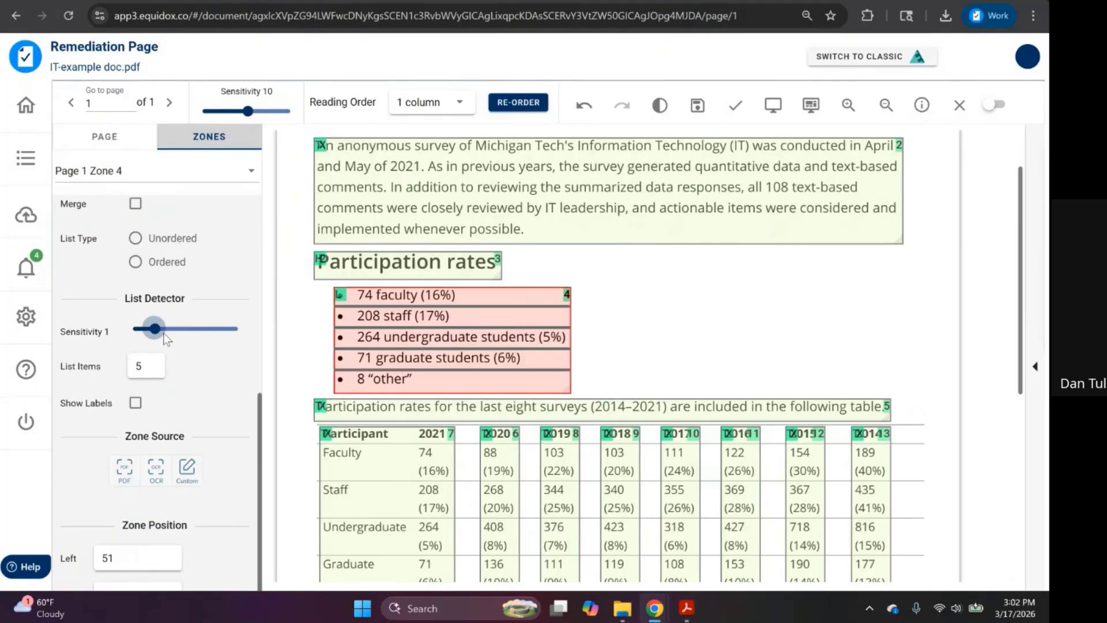
- Examine how the participation table's content reads in the page preview, then return to the remediation page
scroll(660, 286, down, 3)
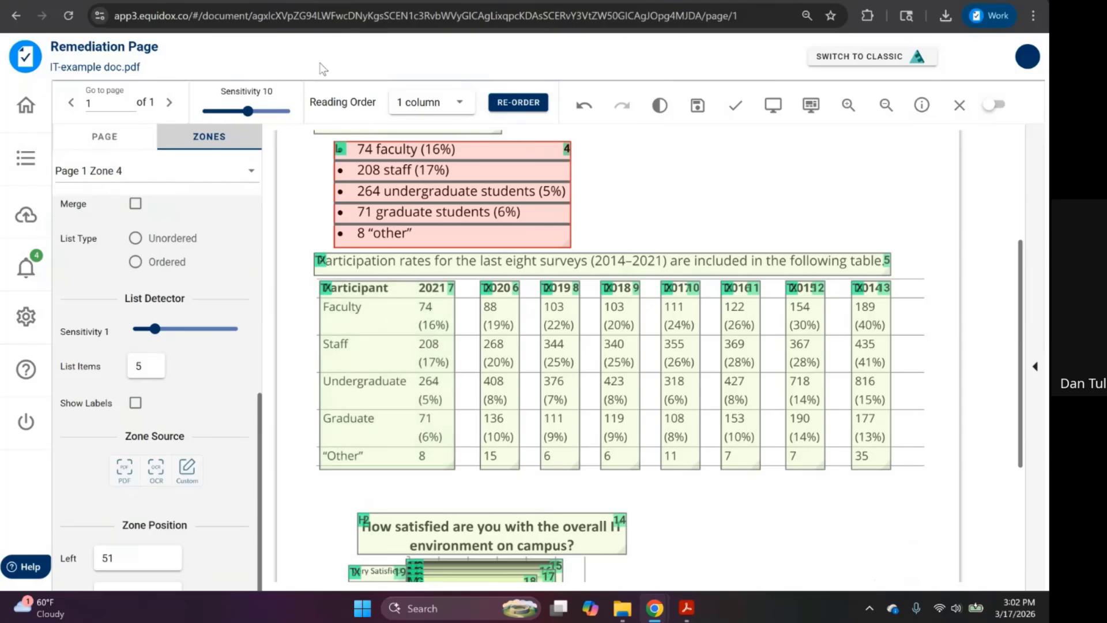
key(ctrl+Tab)
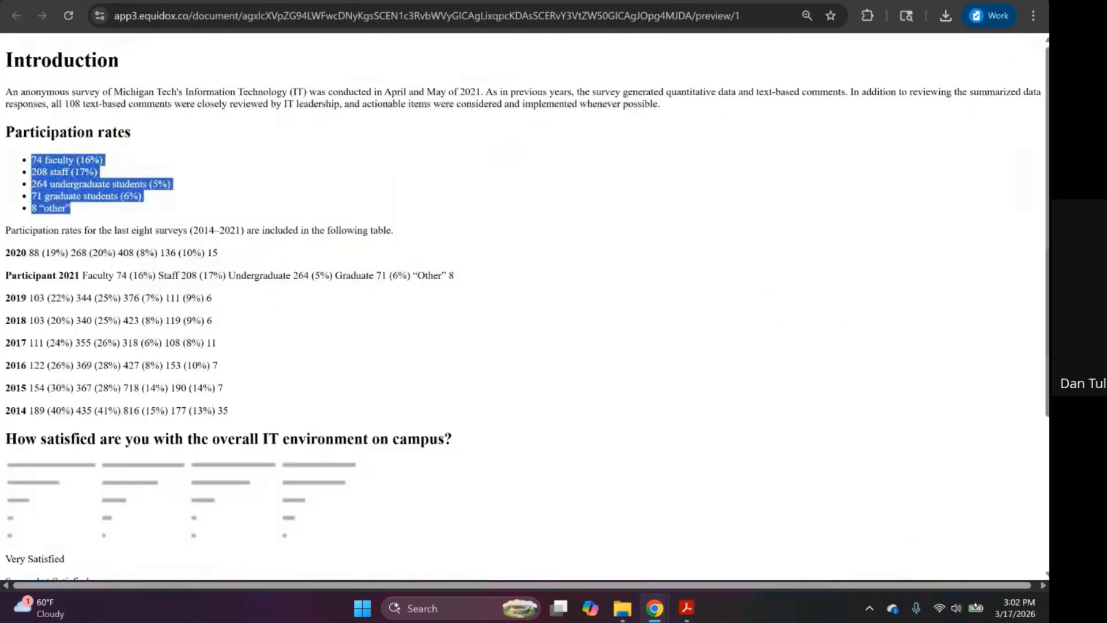
click(178, 250)
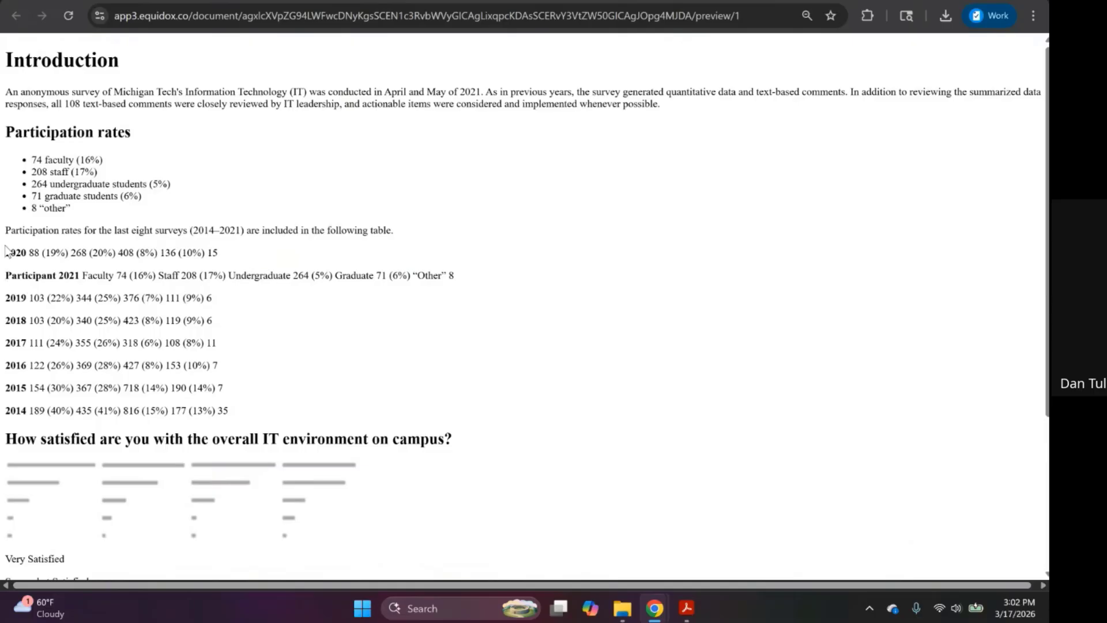
drag(6, 252, 259, 406)
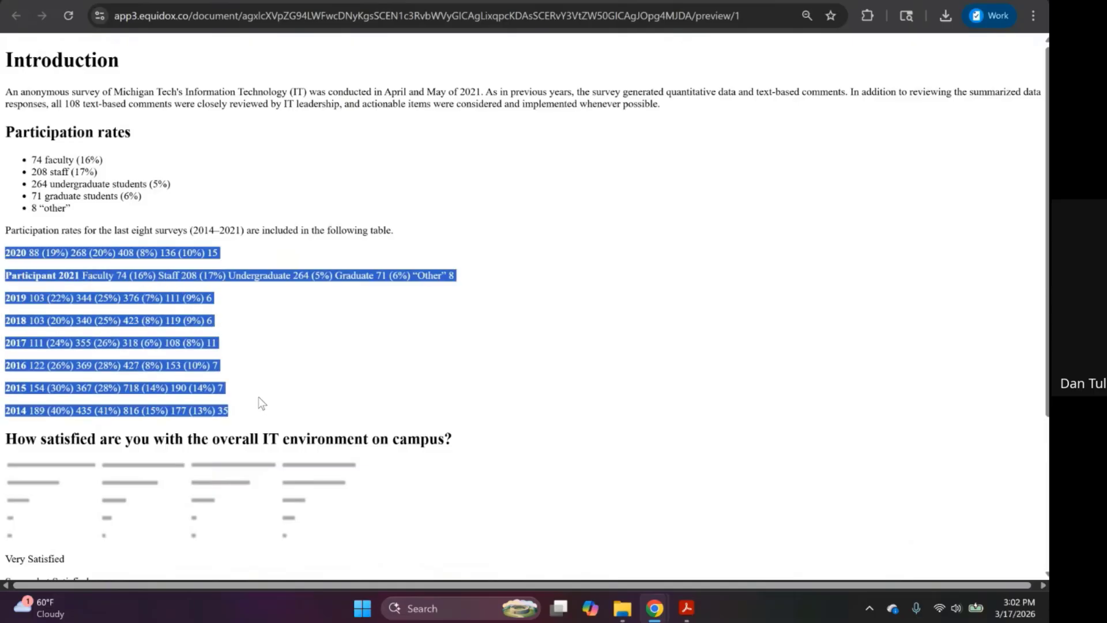
click(177, 337)
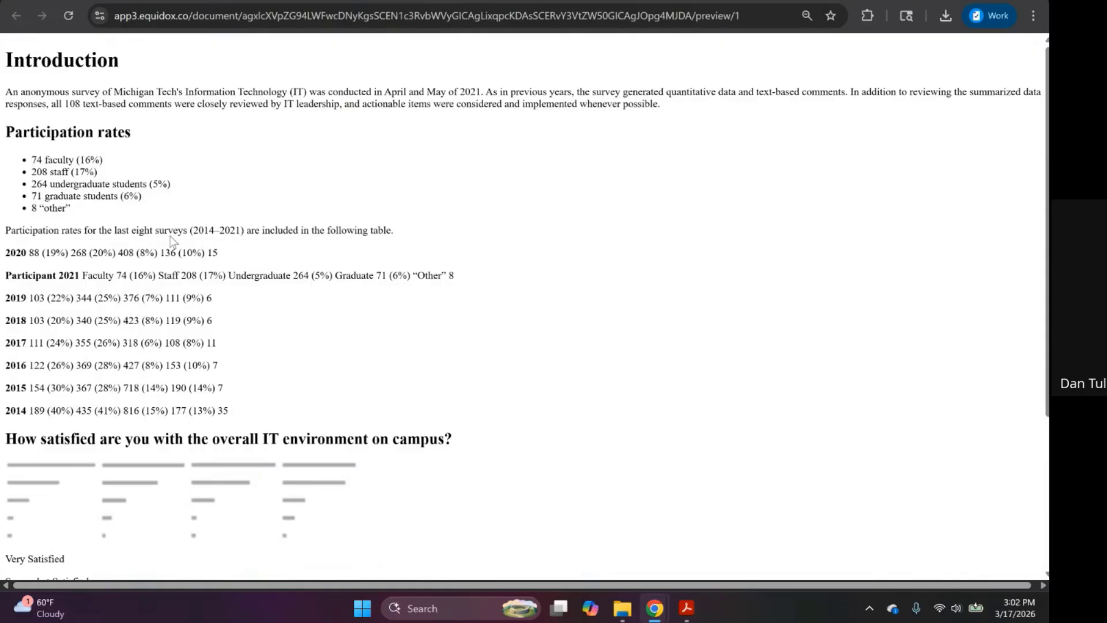
double_click(179, 385)
click(122, 2)
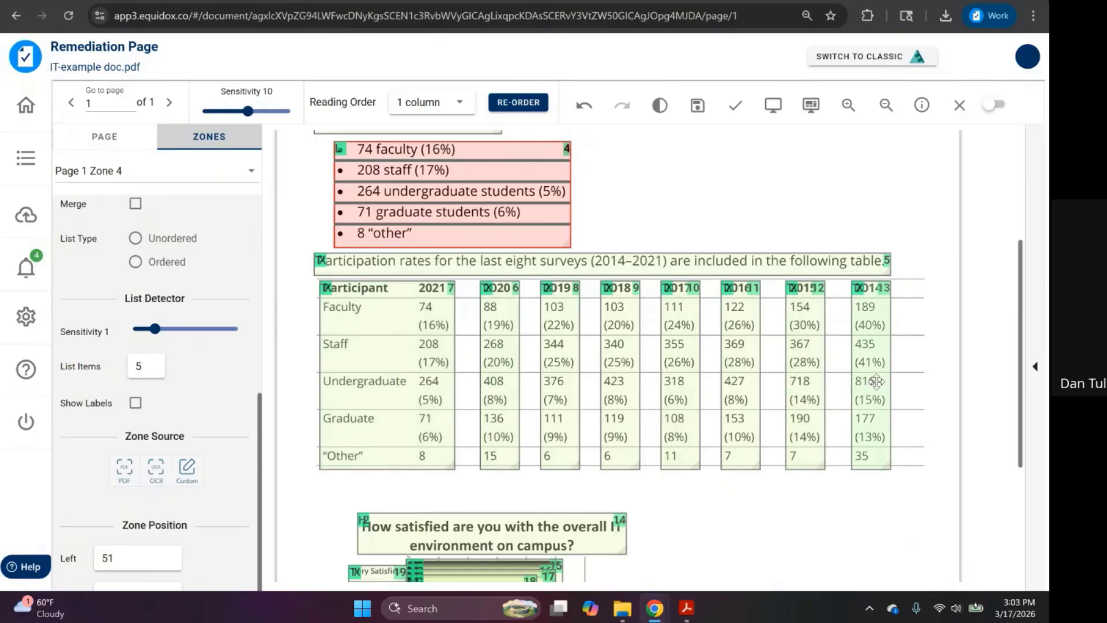
- Move the 2014 column's zone aside and back, and inspect the separate text zones for the 2020 through 2015 columns
drag(871, 323, 829, 323)
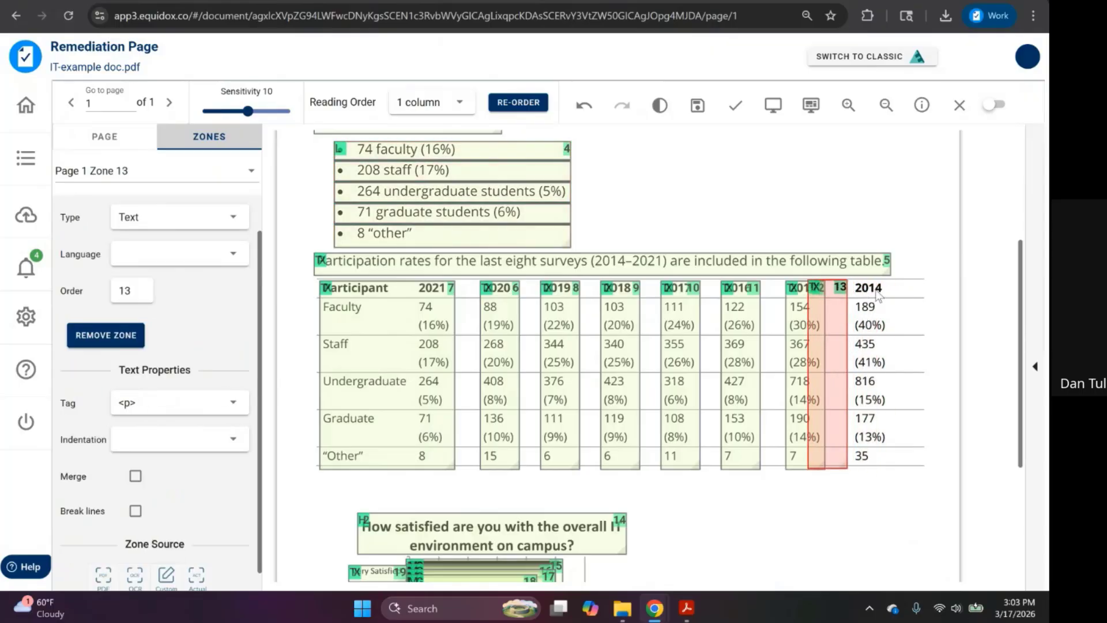
drag(836, 300, 864, 299)
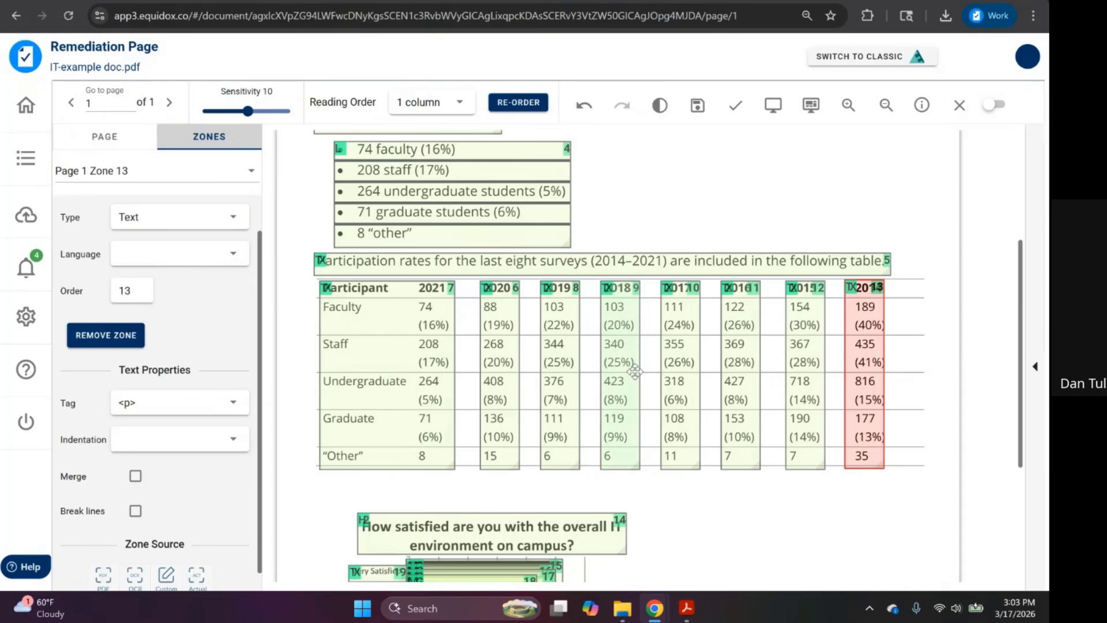
click(503, 308)
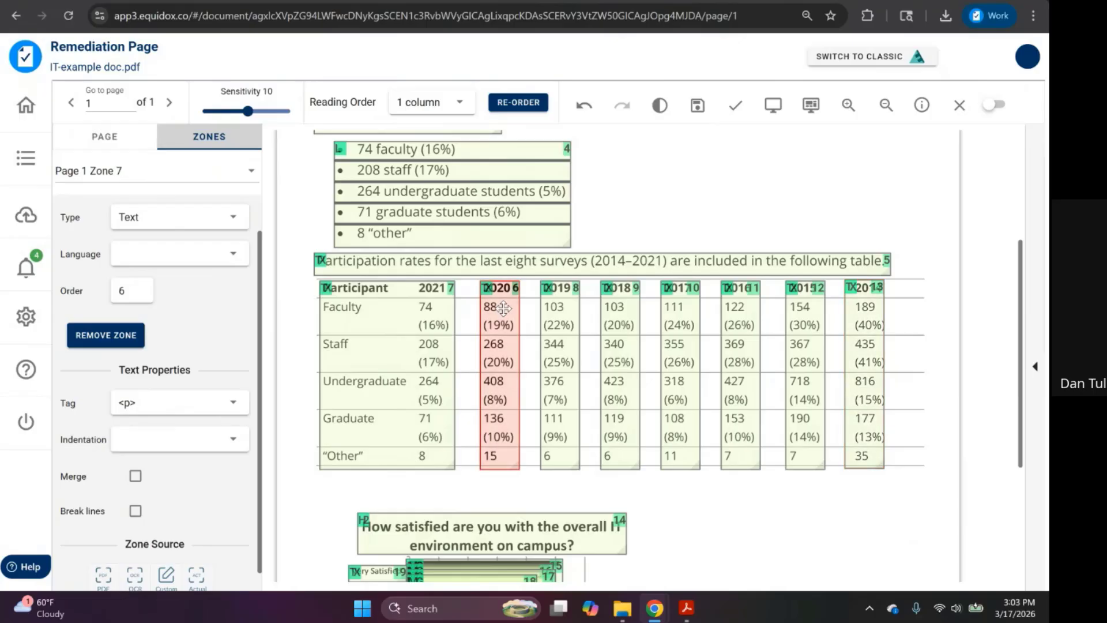
click(546, 332)
click(628, 337)
click(681, 334)
click(735, 336)
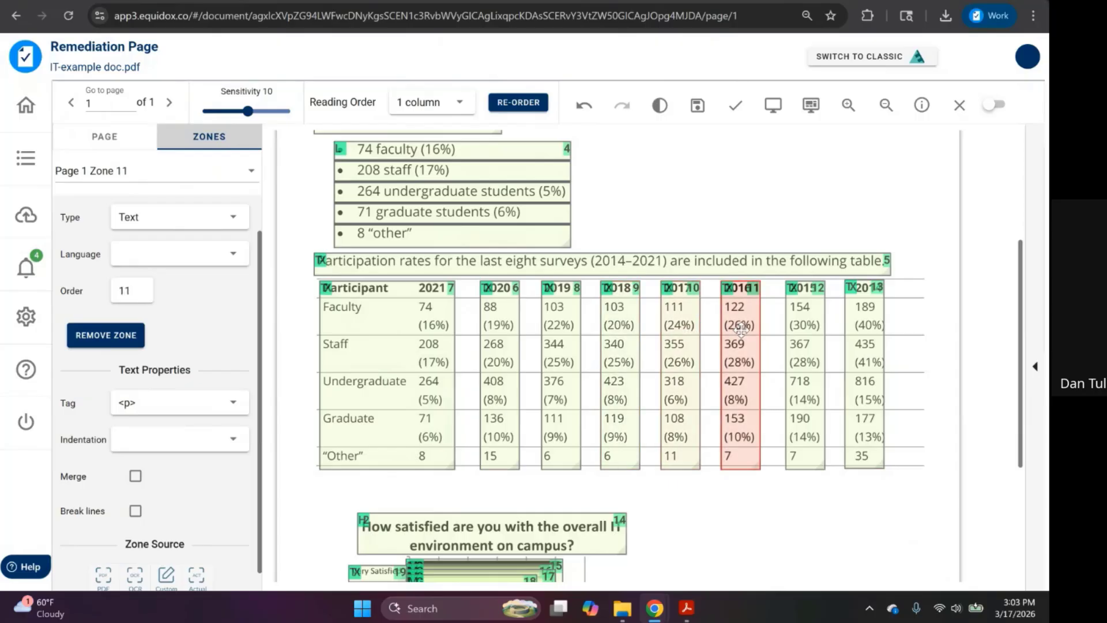
click(806, 326)
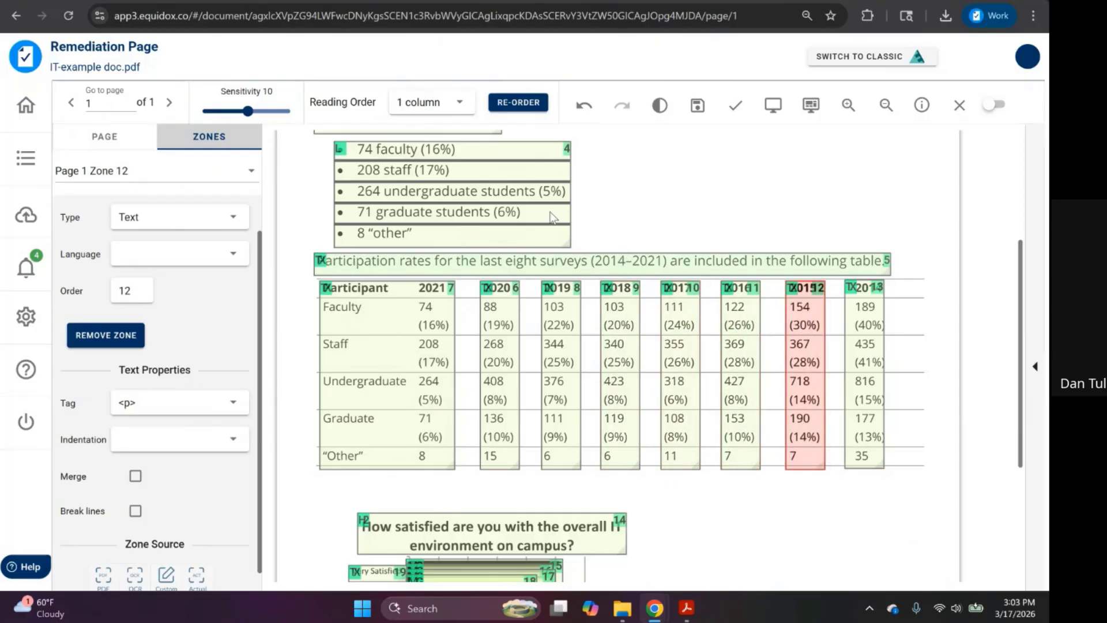
- Recheck how the lines for the latter year columns read in the page preview, then return to the remediation page
click(238, 1)
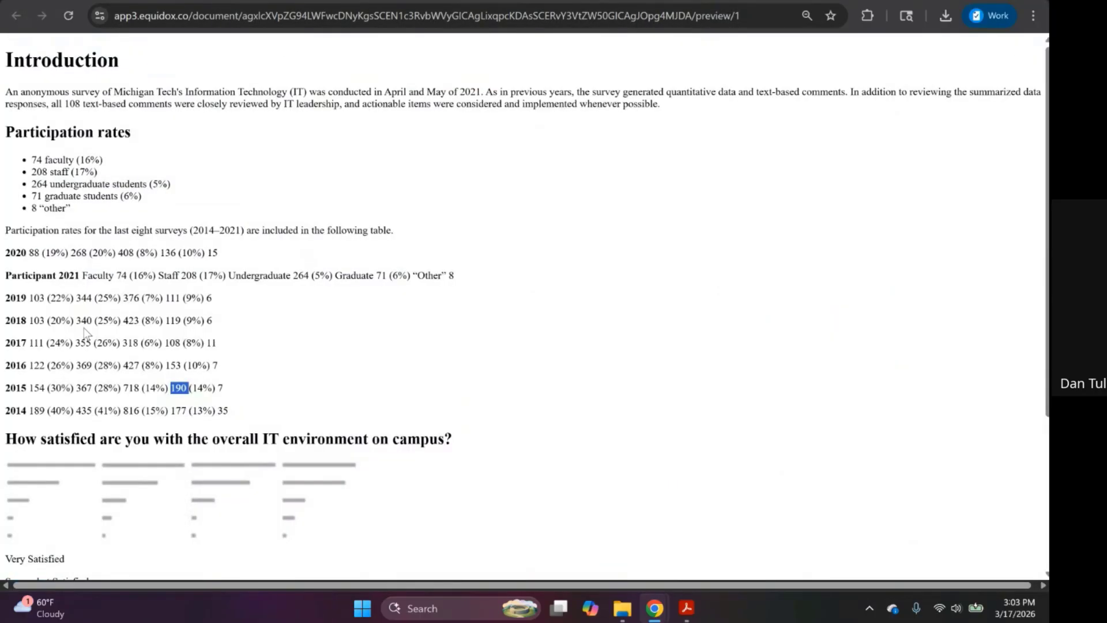
click(237, 417)
drag(237, 417, 32, 362)
click(34, 346)
click(120, 1)
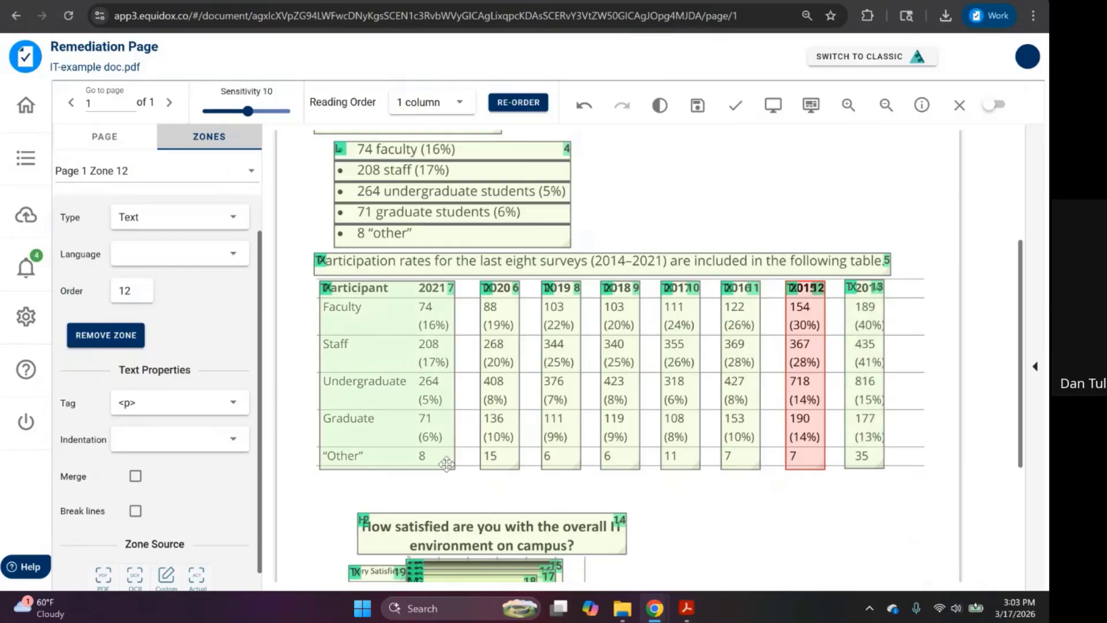
- Enlarge the Participant and 2021 zone over the whole participation table, change its type to Table and open its Table Editor
drag(455, 468, 892, 445)
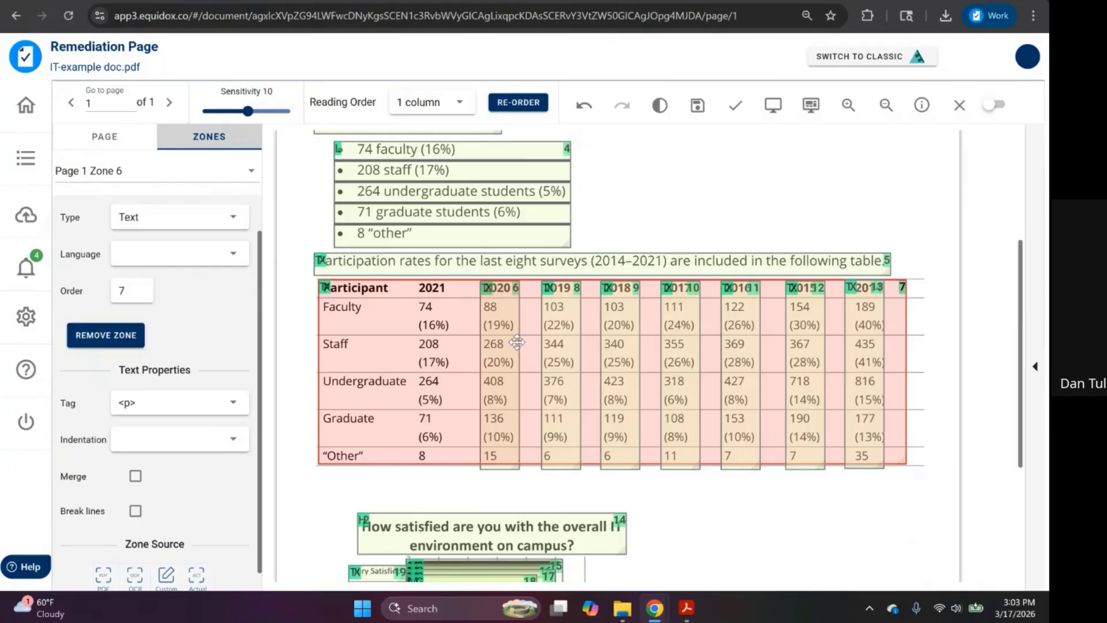
key(t)
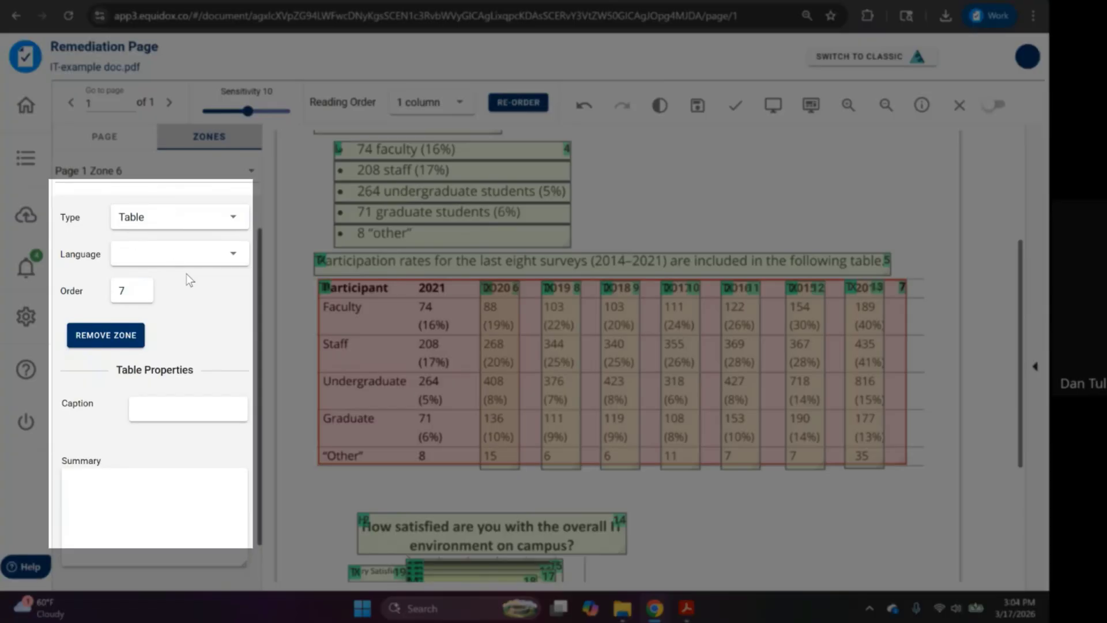
scroll(185, 346, down, 3)
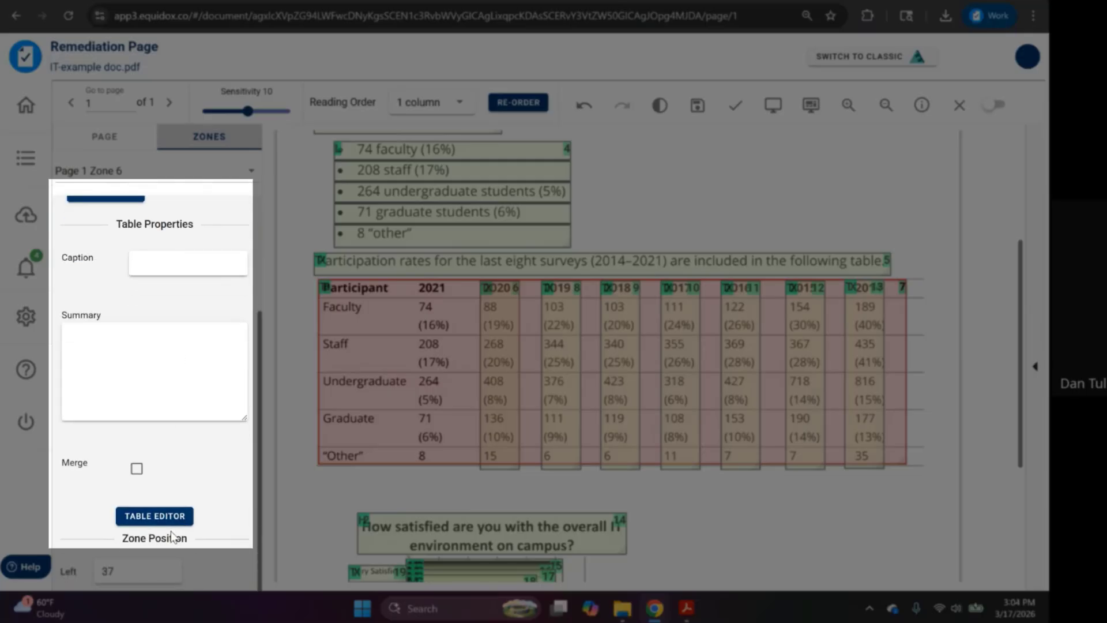
click(151, 522)
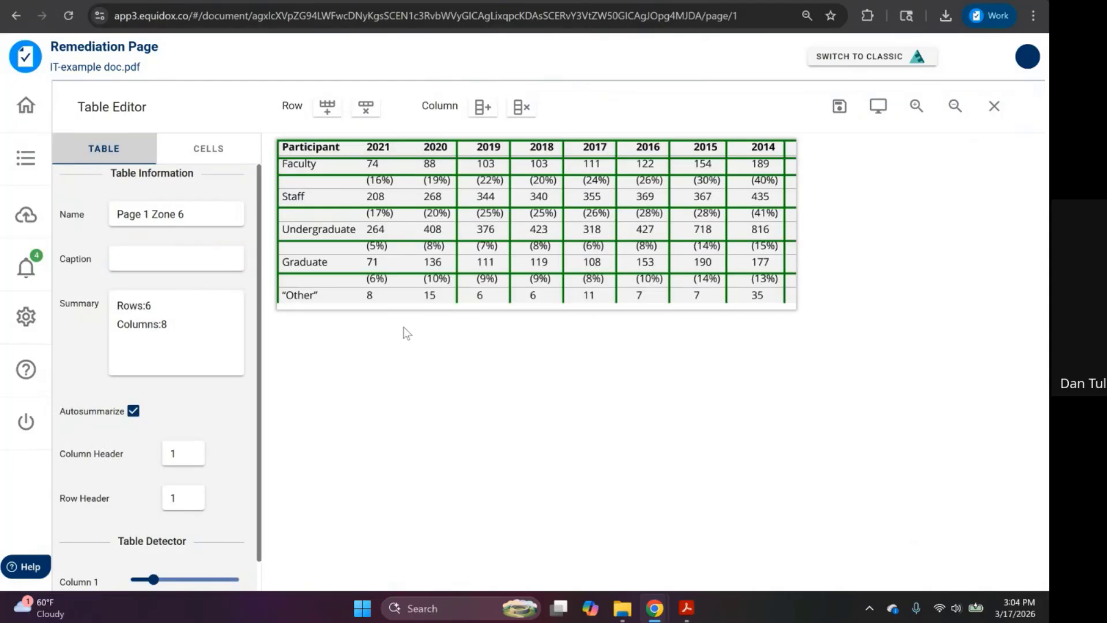
- Shift the column line before 2019 and the row line under the header row slightly in the table grid
click(921, 107)
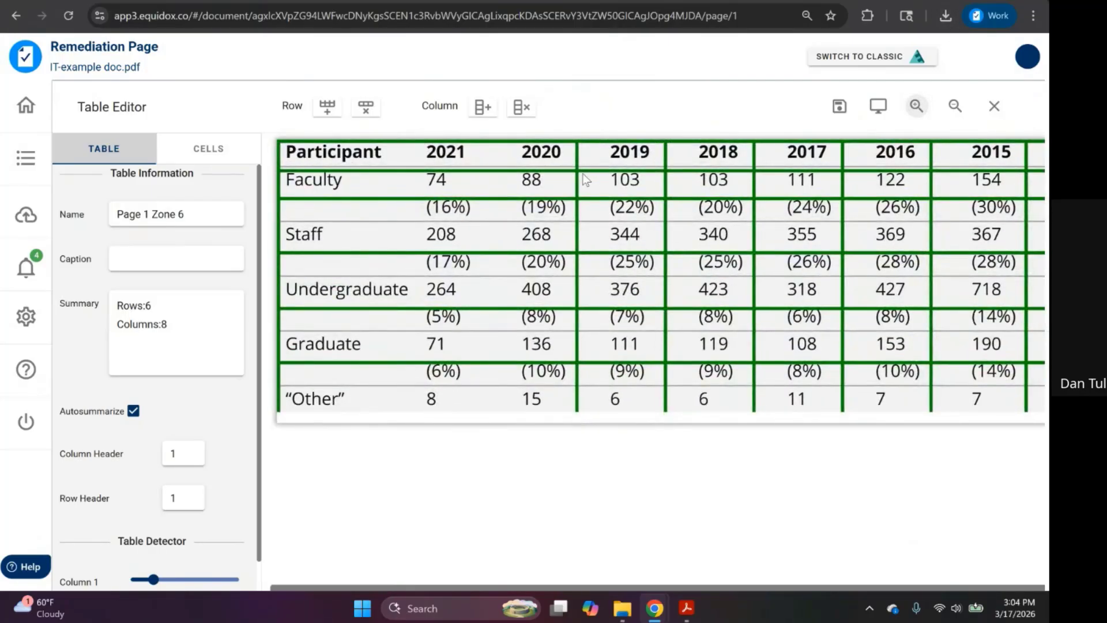
drag(577, 173, 577, 197)
mouse_move(485, 172)
mouse_down()
mouse_move(479, 163)
mouse_move(480, 176)
mouse_up()
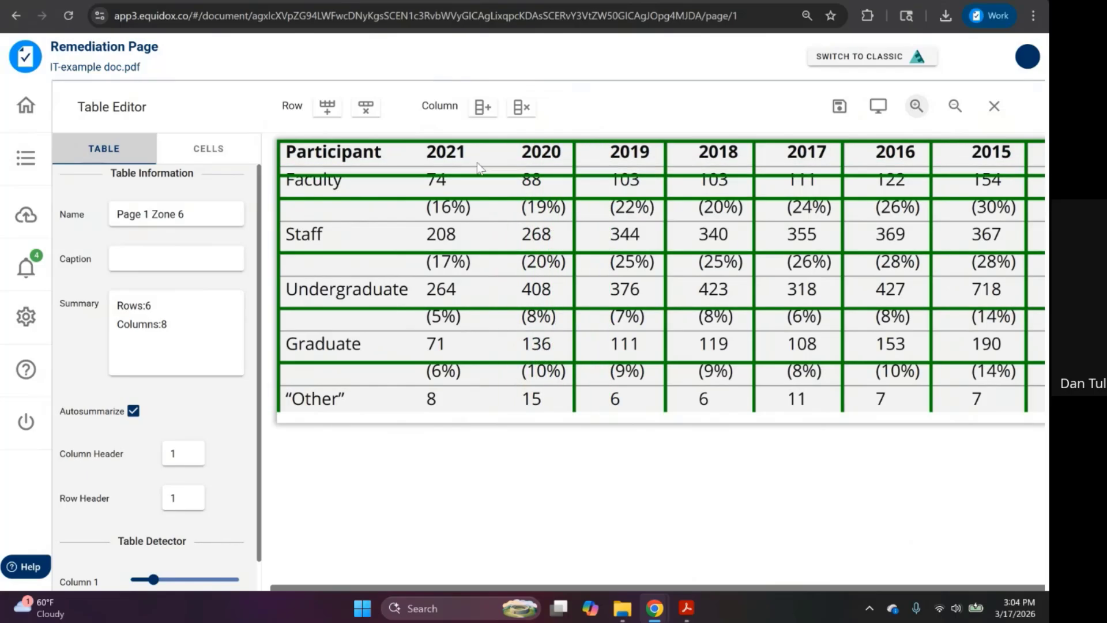
- Try splitting and removing a column and a row of the table grid from the first column's Staff cell
click(472, 210)
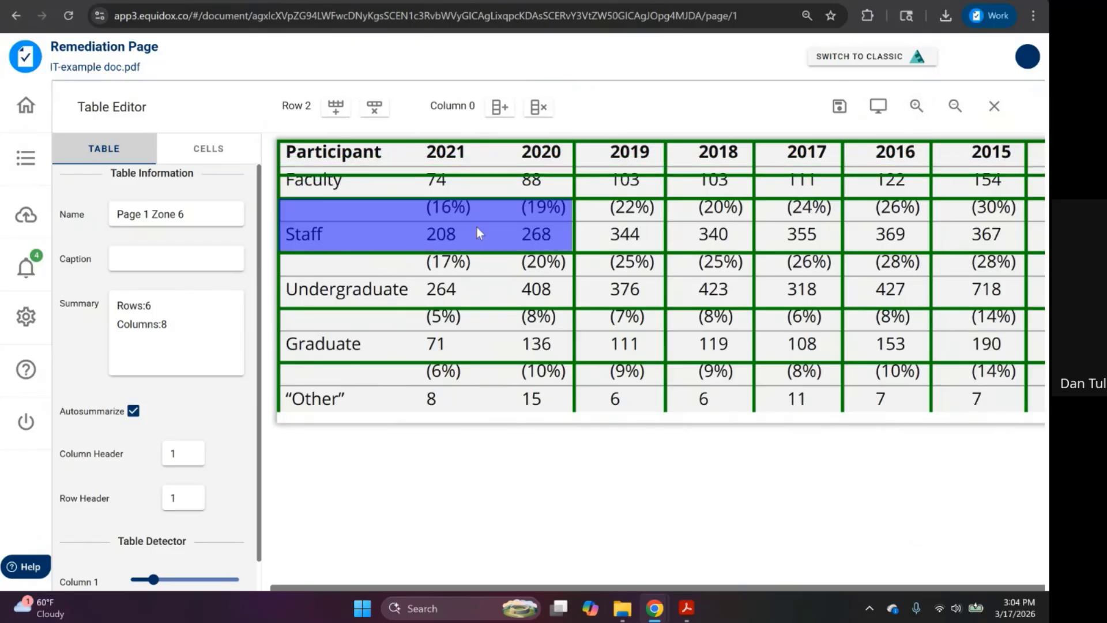
click(500, 108)
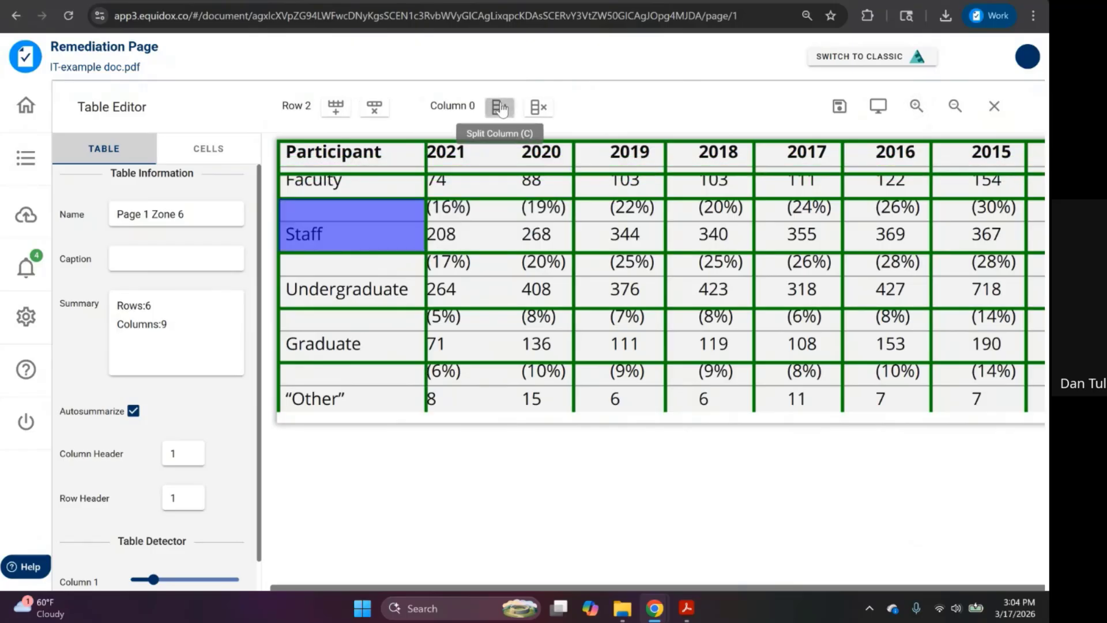
click(501, 107)
click(544, 111)
click(544, 111)
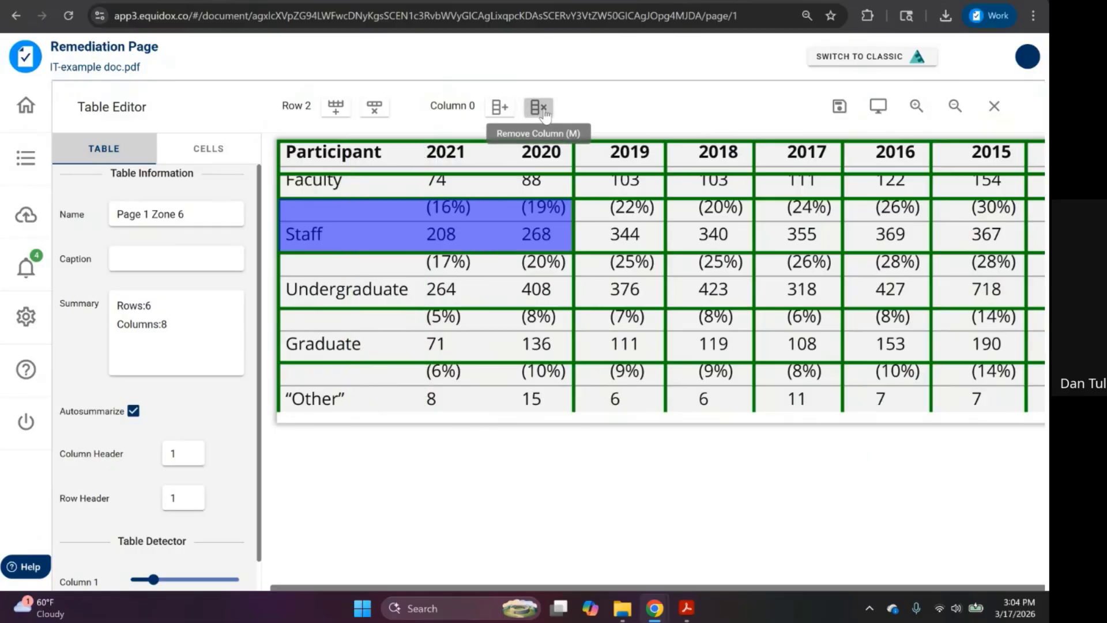
click(358, 117)
click(375, 108)
click(375, 107)
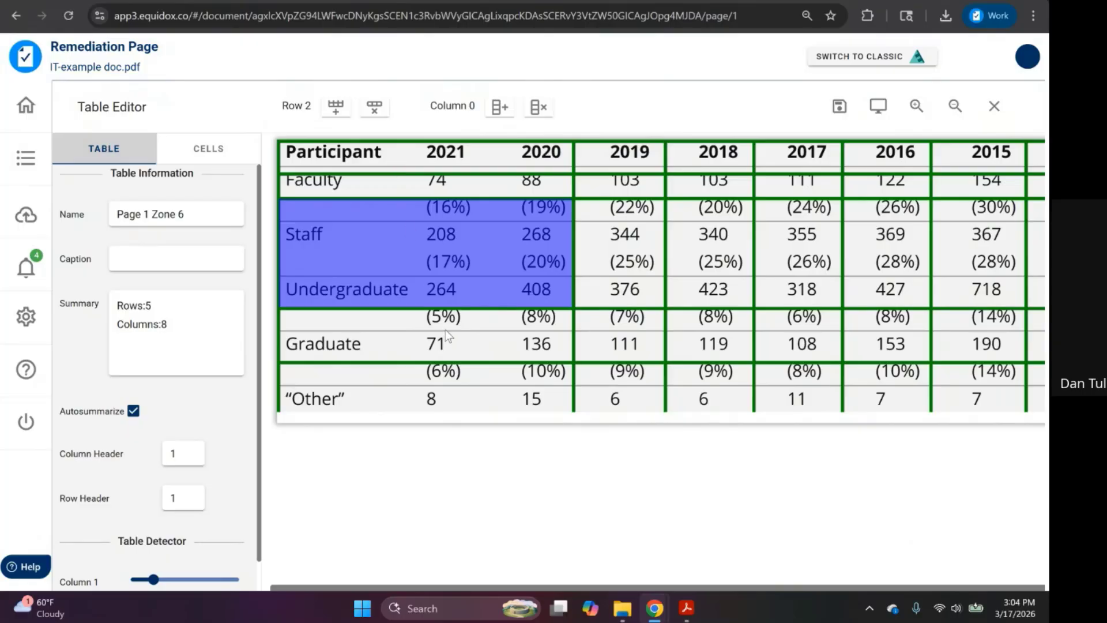
- Set the table detector's column and row sensitivity to 2
scroll(190, 329, down, 3)
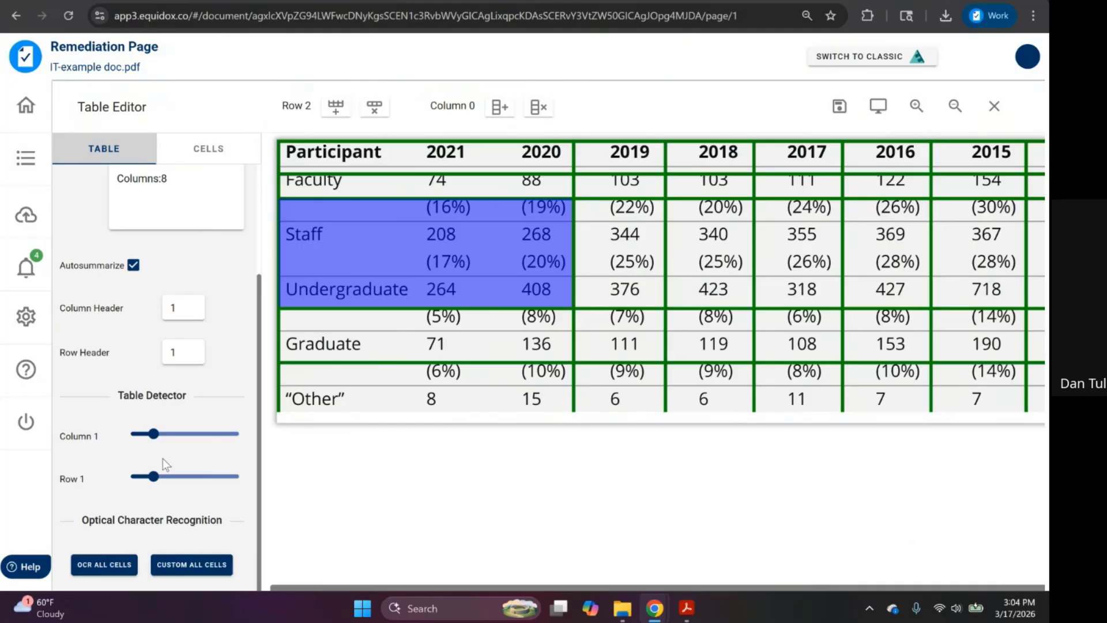
drag(152, 434, 176, 438)
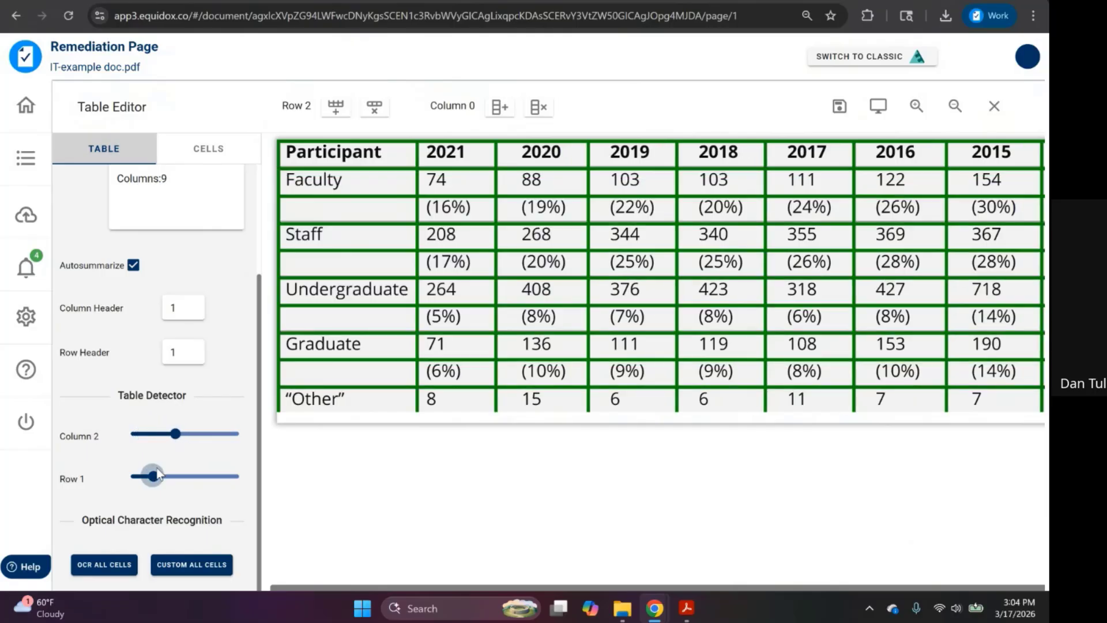
- Check the detected grid by stepping through the cells down the first column and across the "Other" row
click(370, 158)
key(Down)
key(Down)
key(Down)
key(Down)
key(Down)
key(Down)
key(Down)
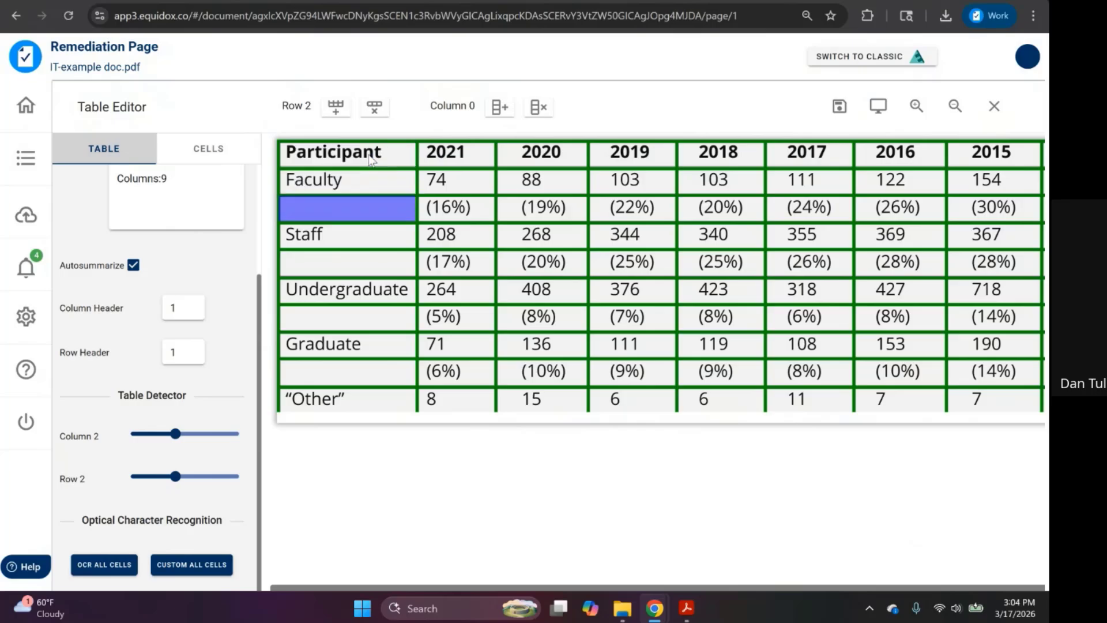
key(Down)
key(Down)
key(Right)
key(Right)
key(Right)
key(Right)
key(Right)
key(Right)
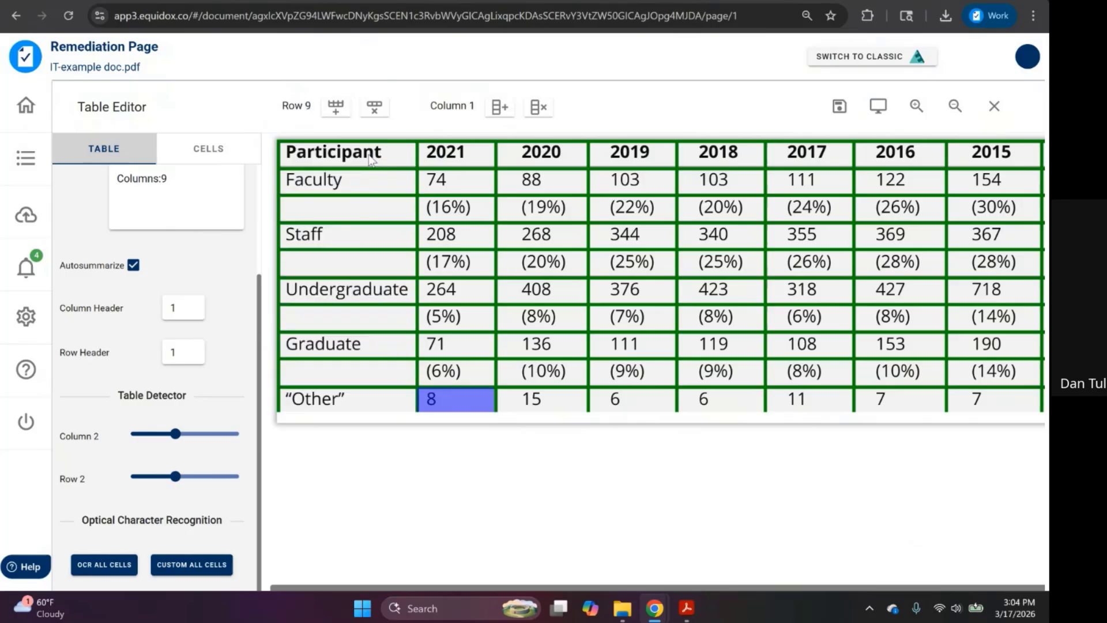
key(Right)
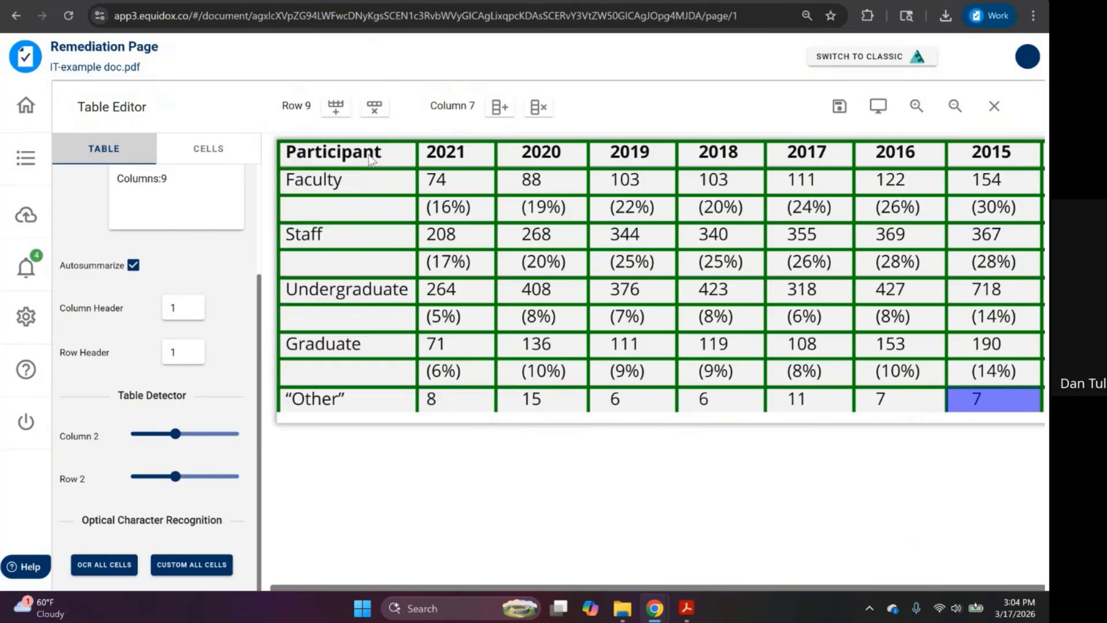
click(955, 106)
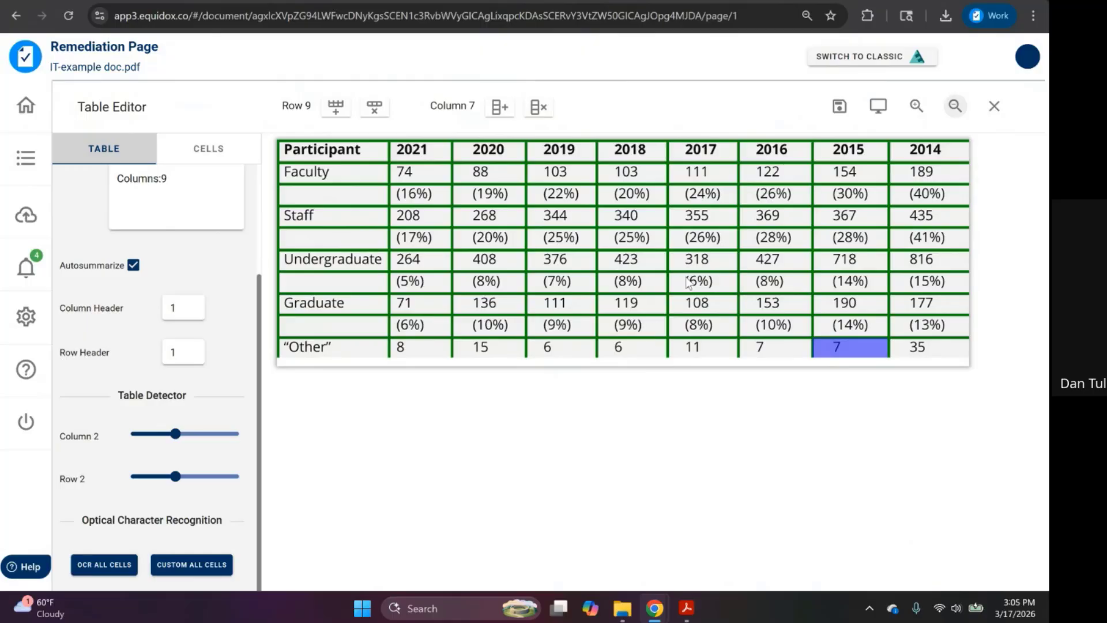
- Preview the detected table and compare it with the year-by-year text lines in the earlier page preview
click(879, 114)
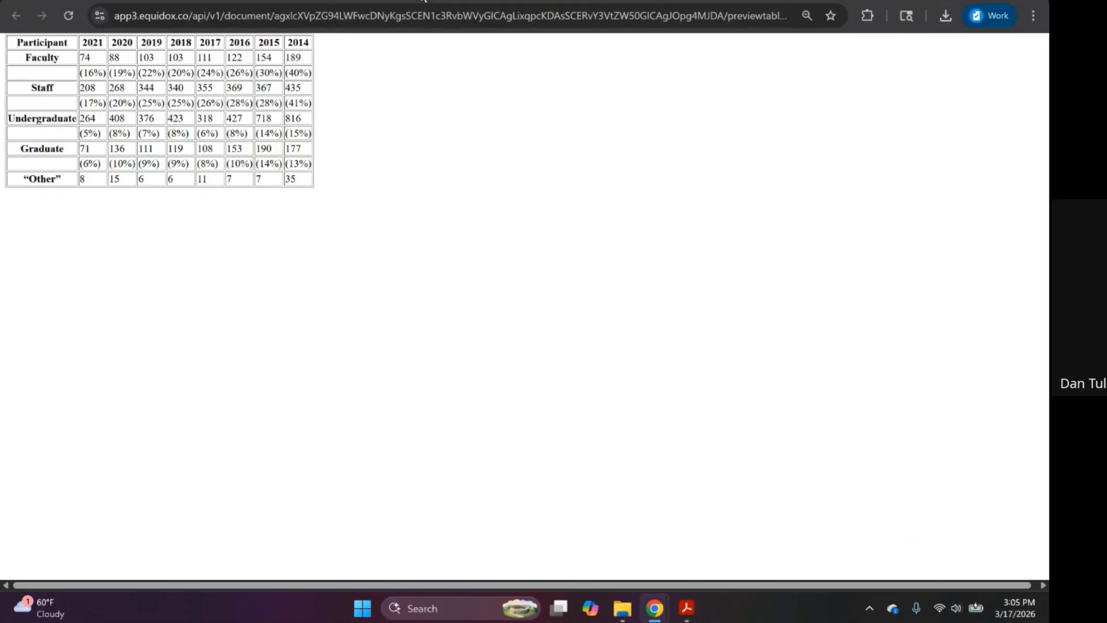
click(424, 2)
drag(10, 253, 285, 413)
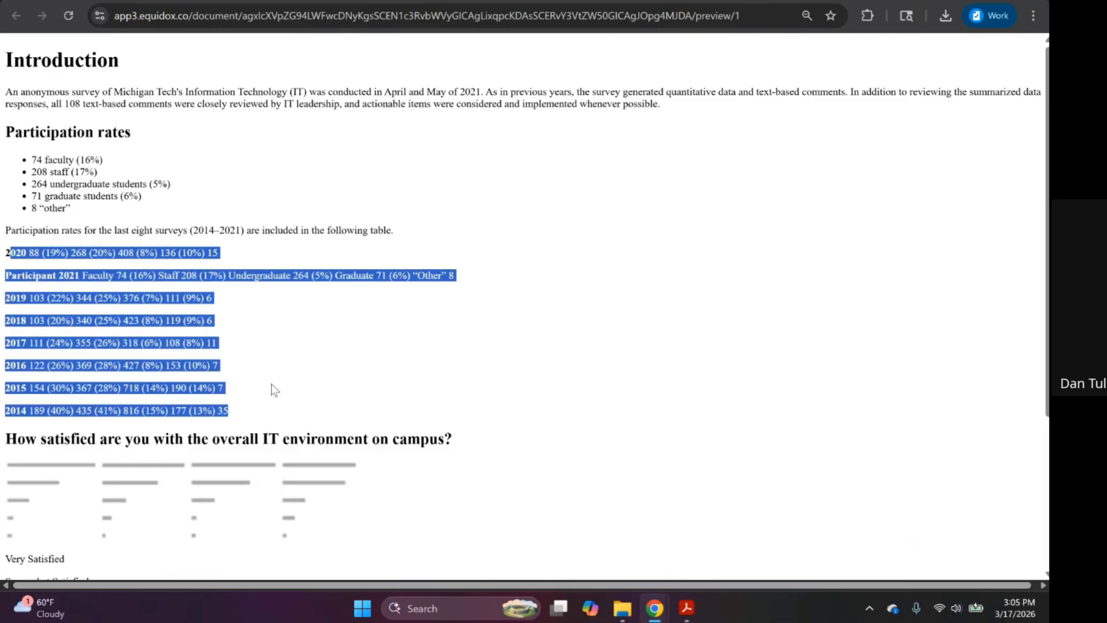
- Check the Faculty percentages for 2021, 2020 and 2019 in the table preview, then close it
click(274, 391)
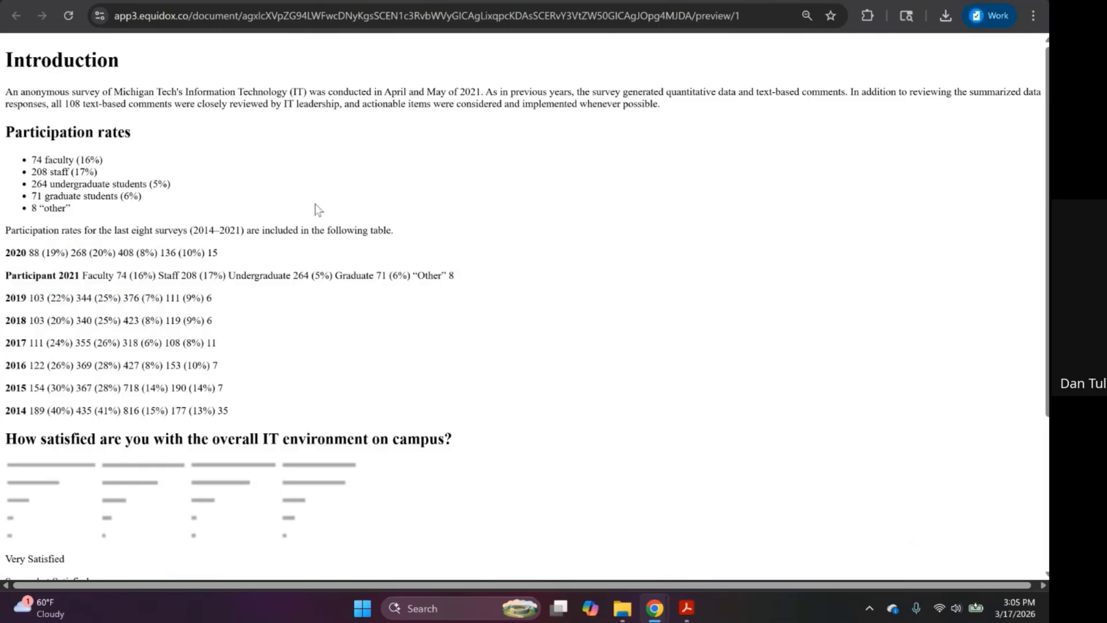
click(274, 1)
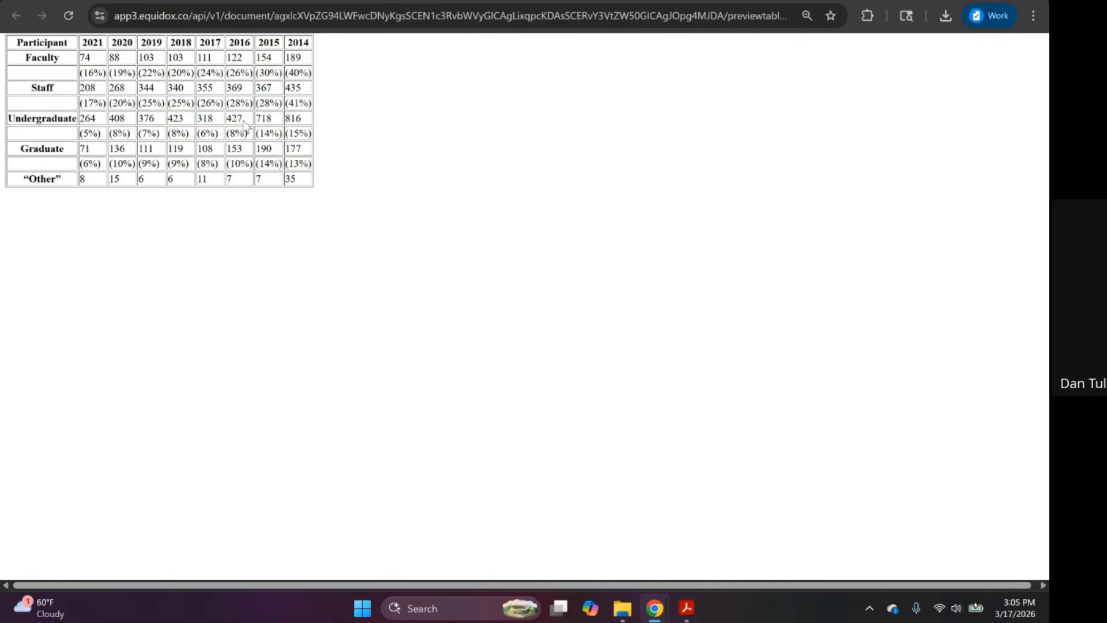
triple_click(96, 71)
triple_click(124, 72)
triple_click(154, 70)
key(ctrl+w)
- Span the Faculty header cell in the first column over the empty cell below it, covering rows 2–3
click(350, 175)
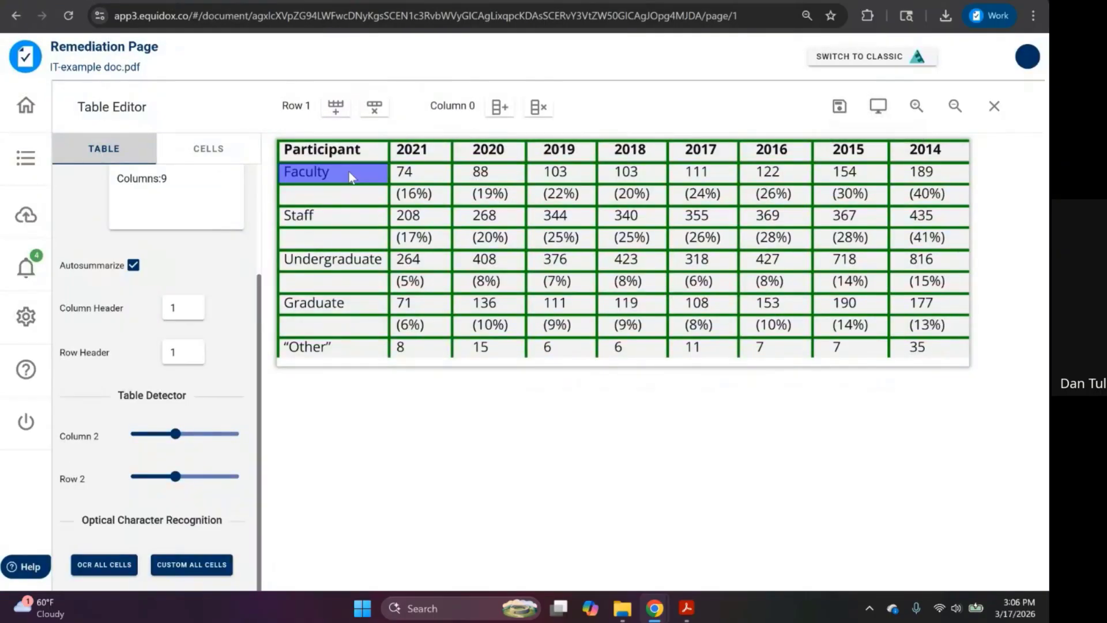
click(316, 201)
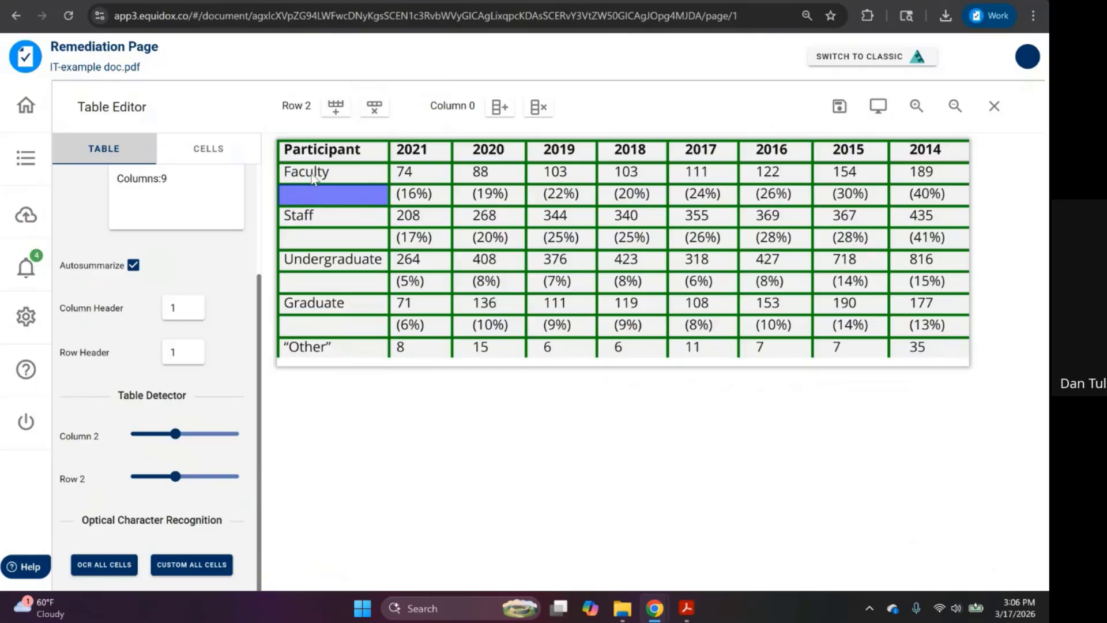
click(313, 177)
click(317, 201)
click(309, 178)
click(309, 202)
click(309, 177)
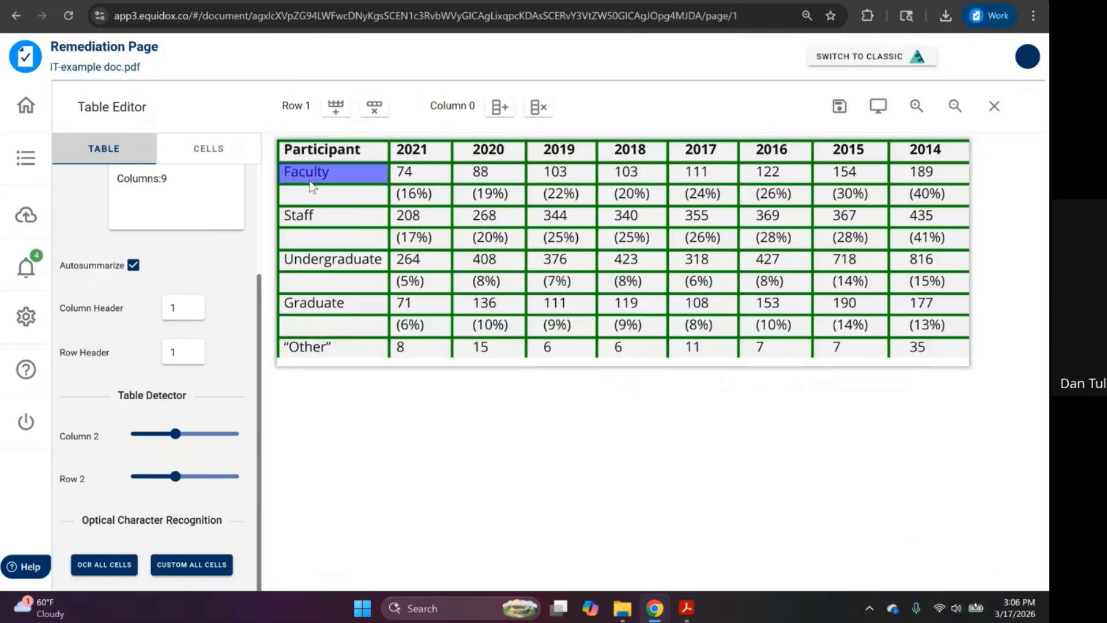
scroll(176, 282, up, 3)
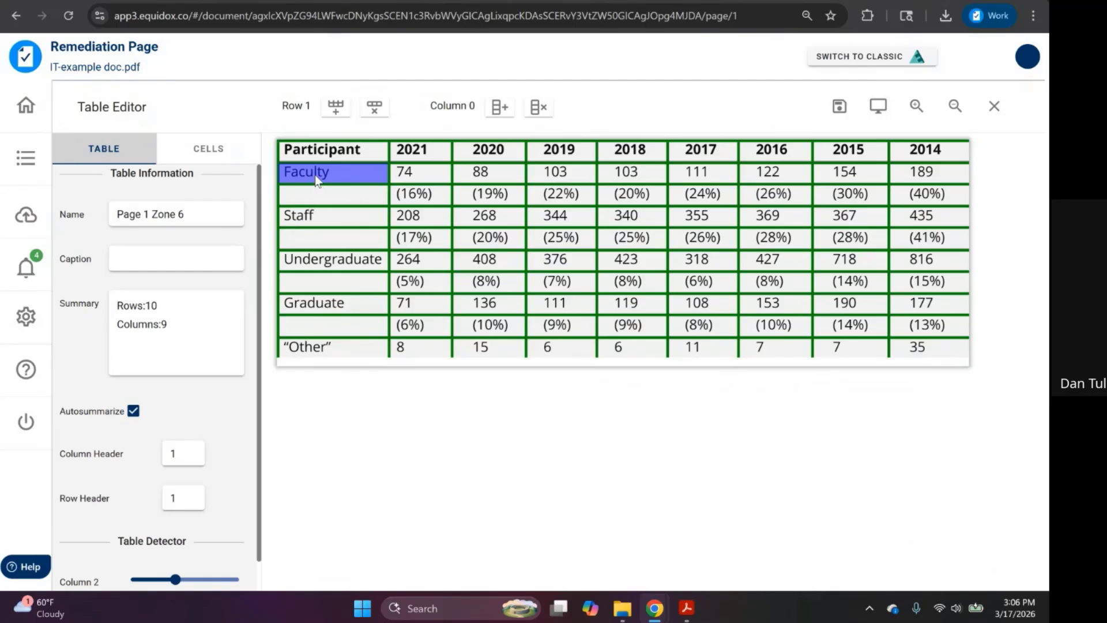
shift+click(332, 202)
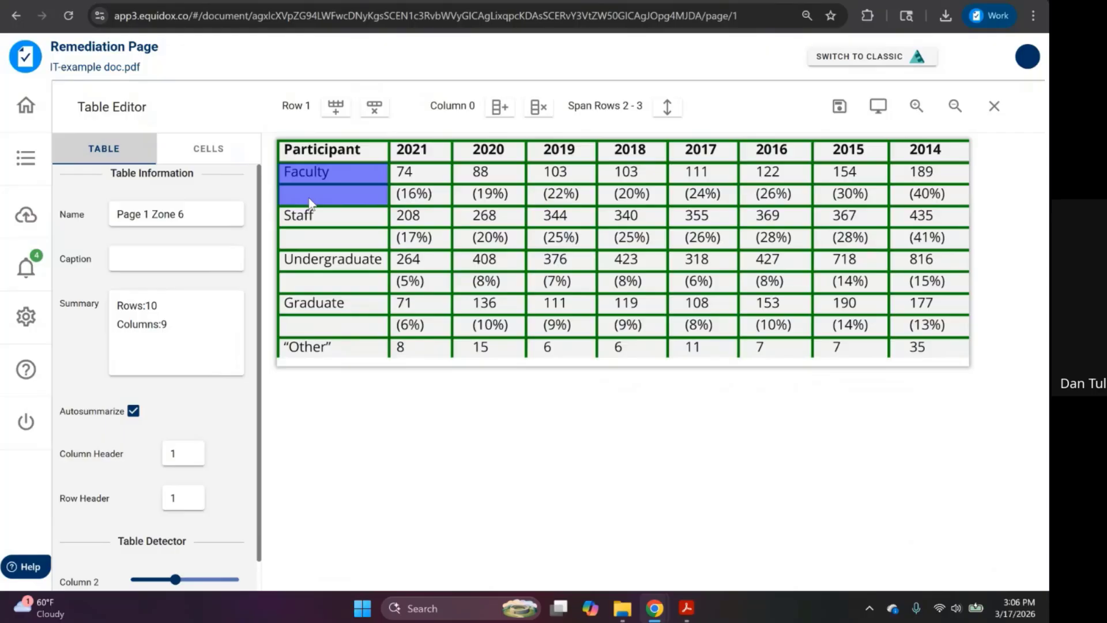
click(668, 111)
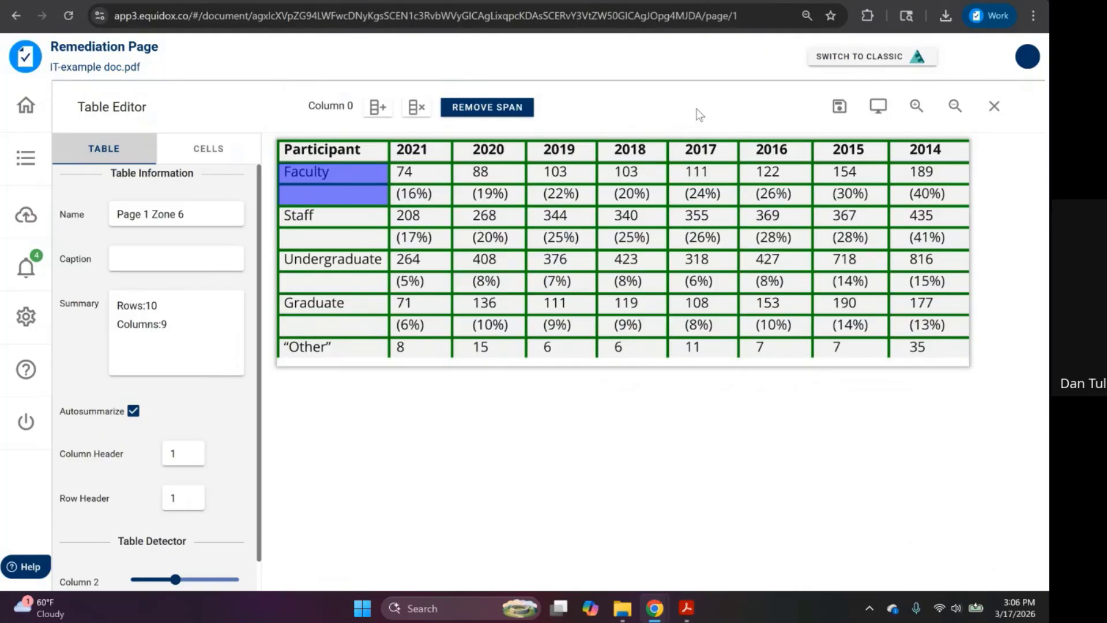
- Span the Staff, Undergraduate and Graduate header cells in the first column, each over the empty cell below it
click(348, 219)
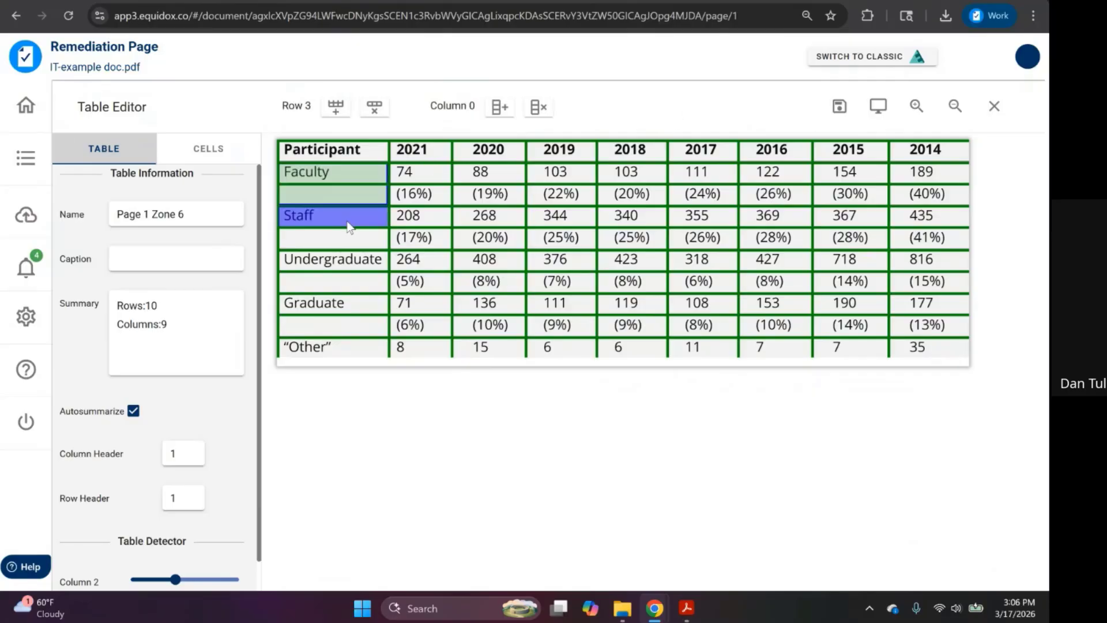
shift+click(354, 238)
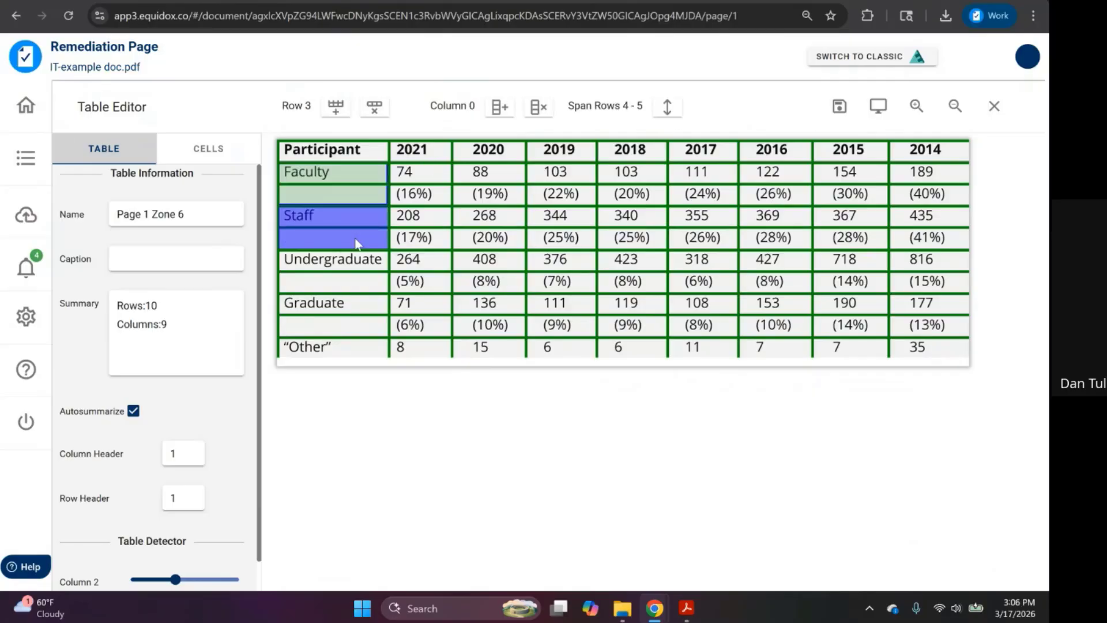
key(s)
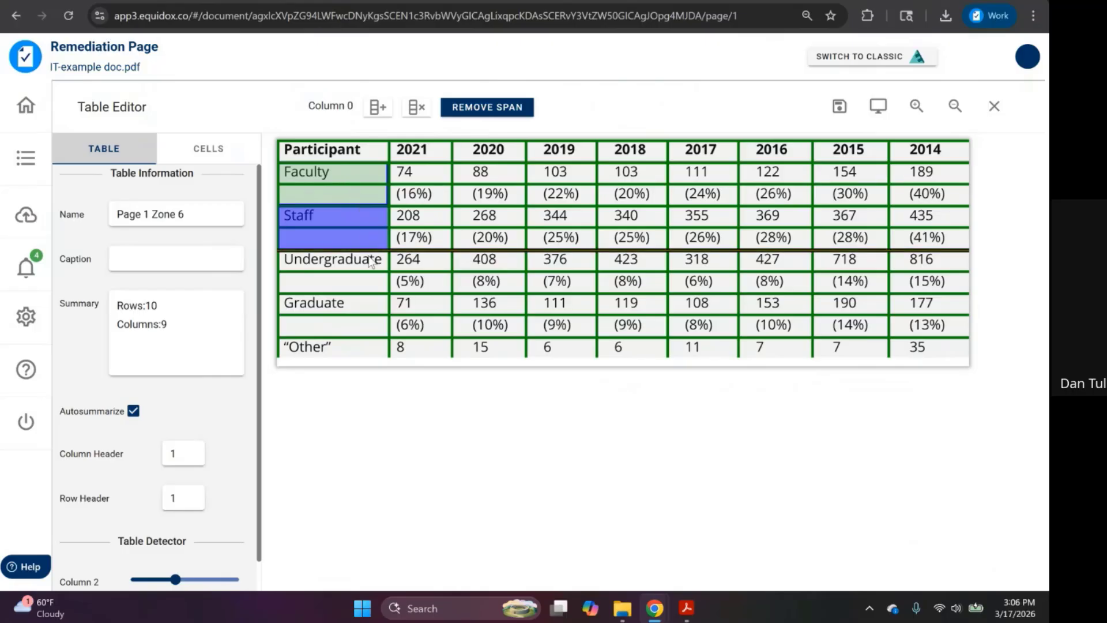
click(368, 260)
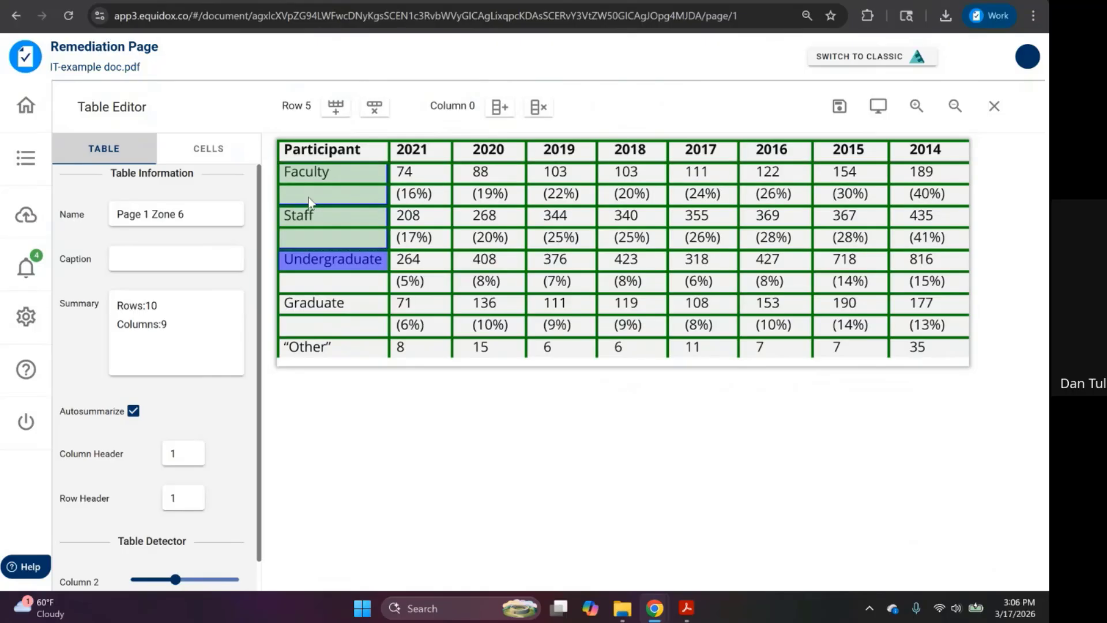
shift+click(331, 281)
key(s)
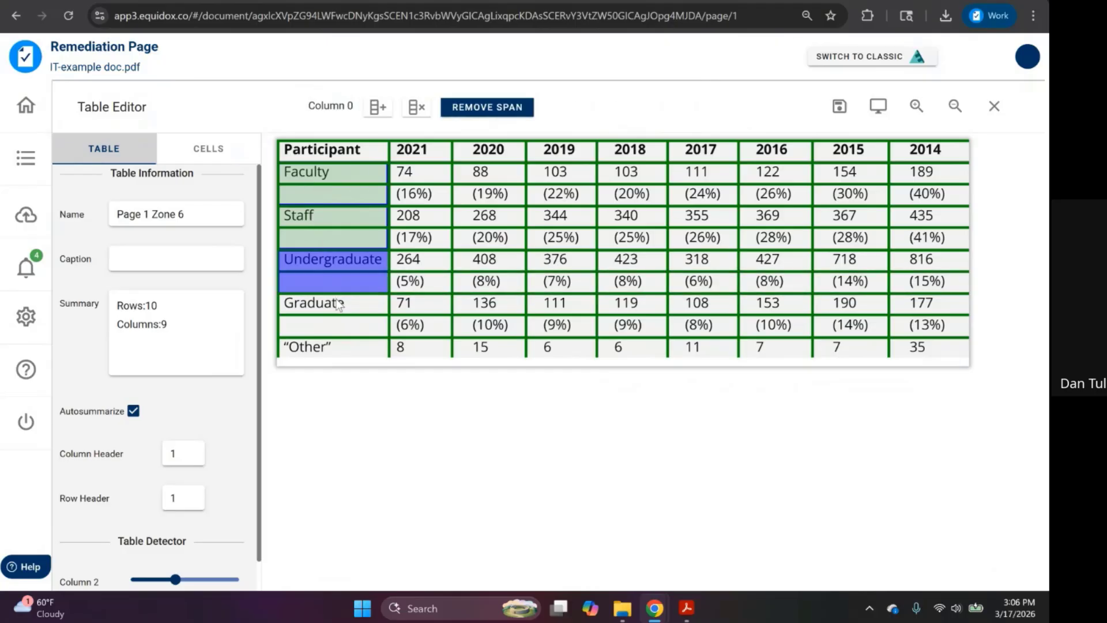
click(339, 304)
shift+click(339, 324)
key(s)
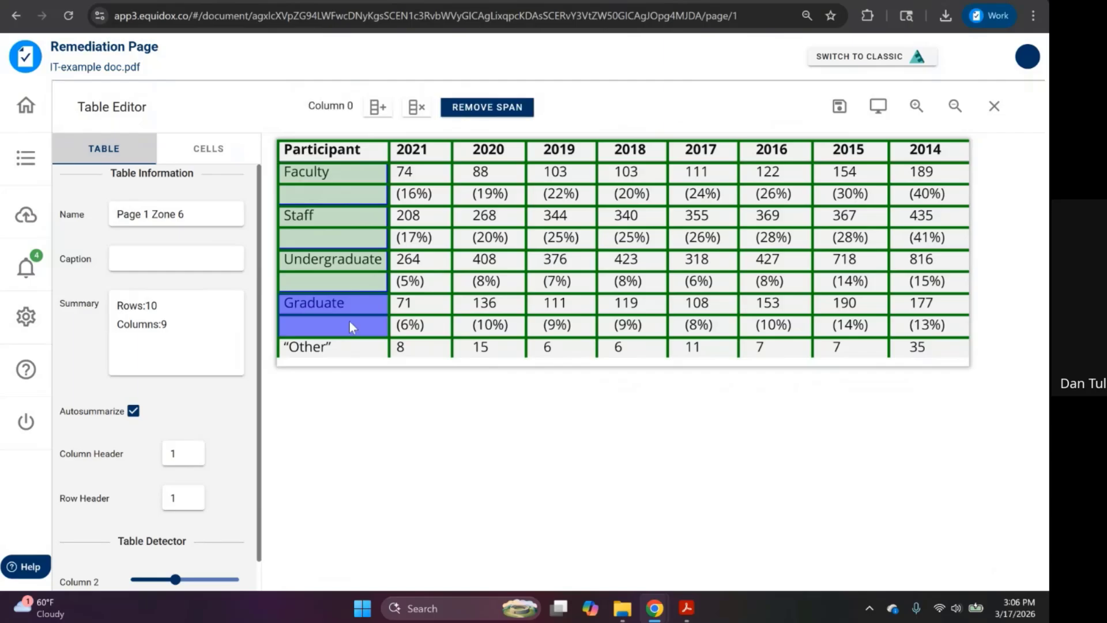
- Preview the table and check how the spanned row headers and the year headers relate to the data cells
click(878, 106)
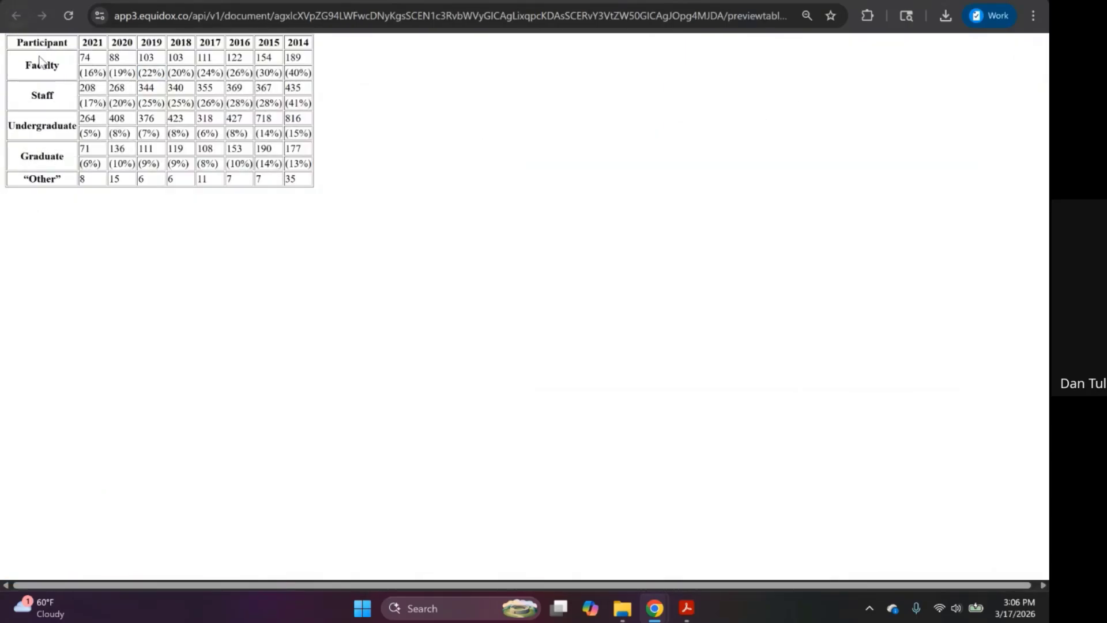
double_click(43, 67)
double_click(85, 58)
triple_click(96, 70)
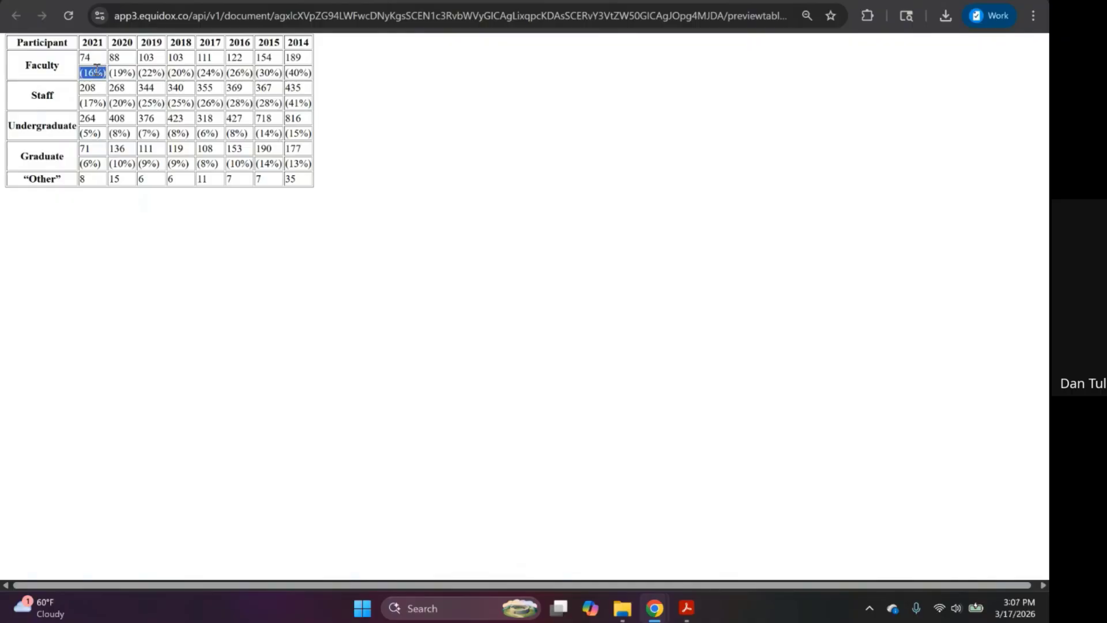
click(129, 87)
double_click(118, 40)
double_click(150, 42)
double_click(179, 45)
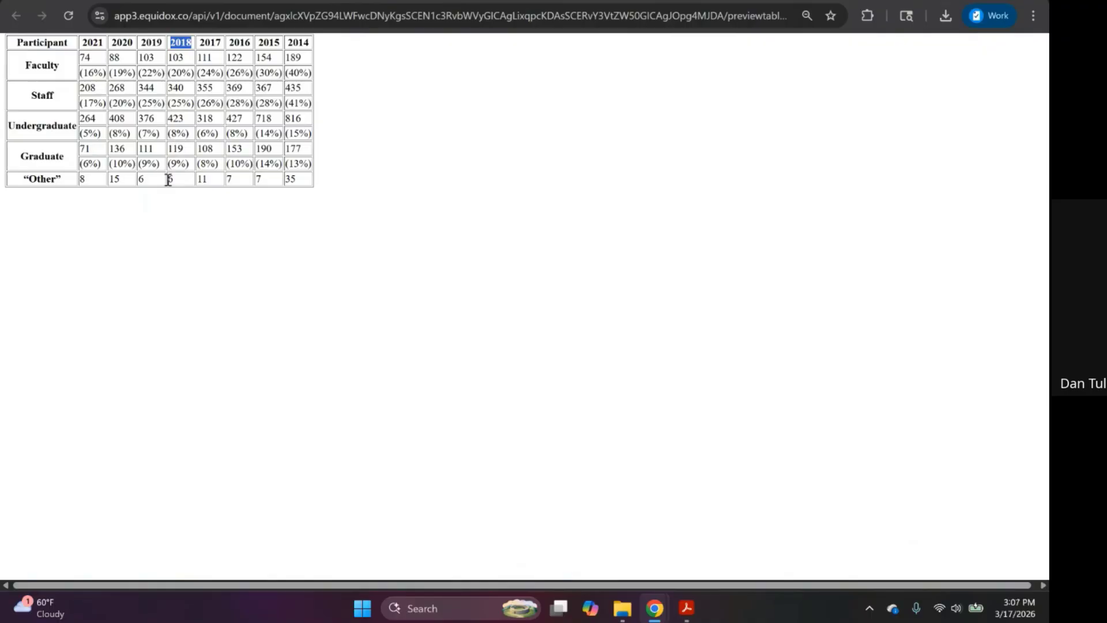
double_click(27, 123)
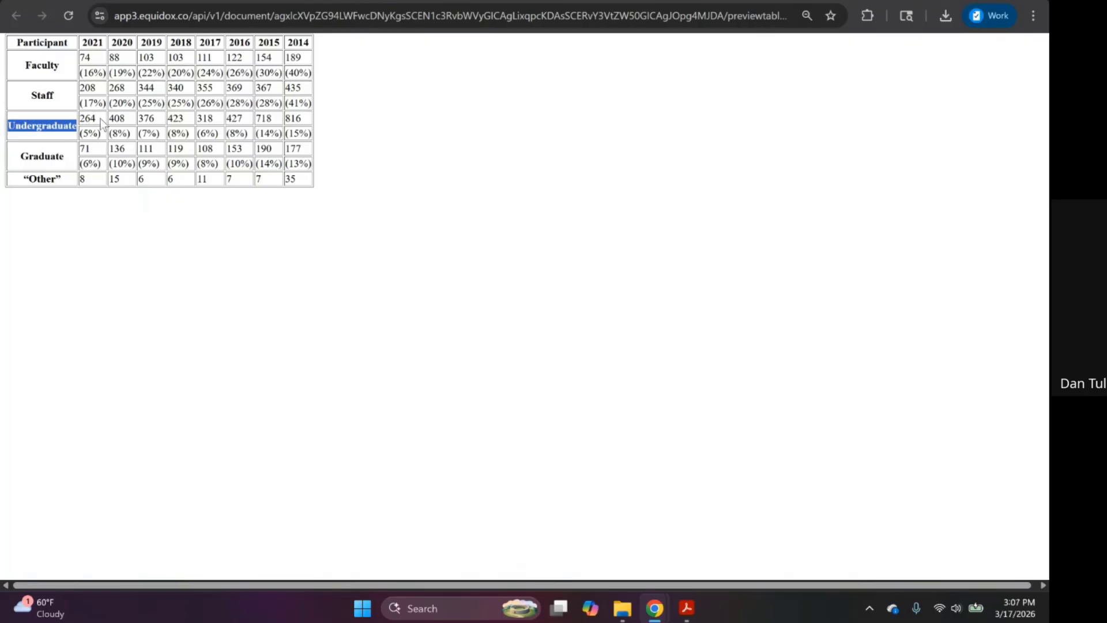
click(208, 131)
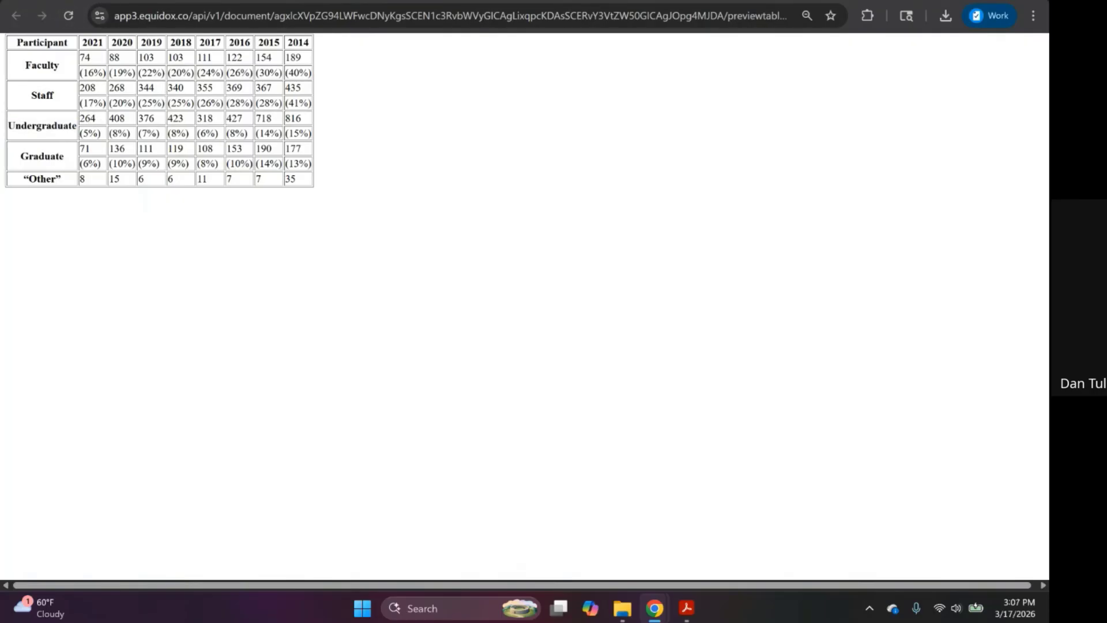
click(100, 0)
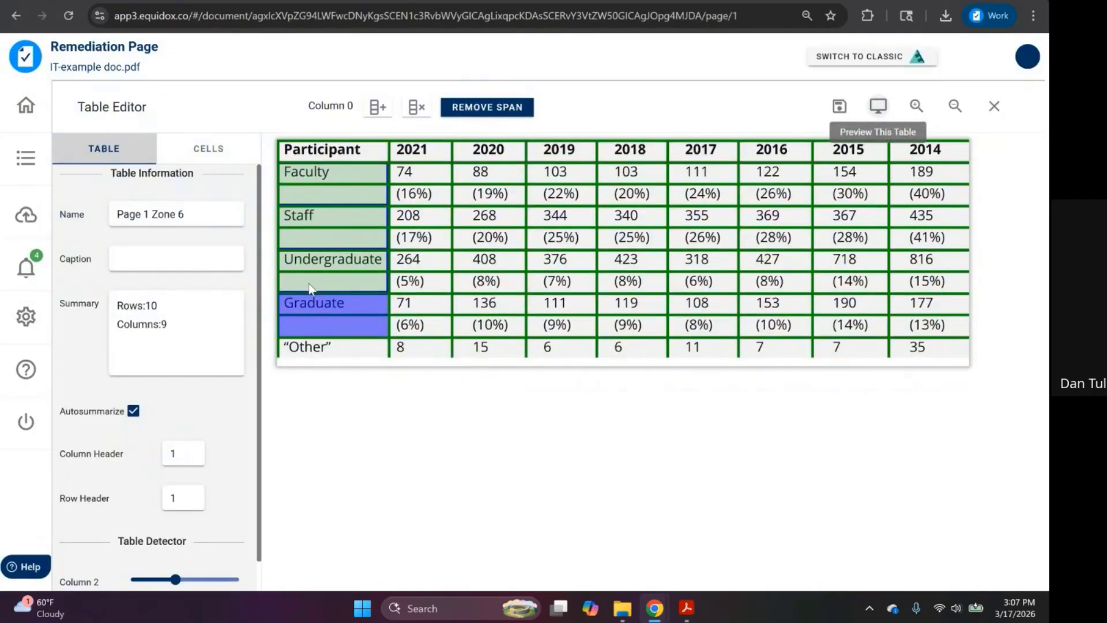
- Try a Column Header count of 2 for the table and preview its effect on the rows under the years
click(430, 153)
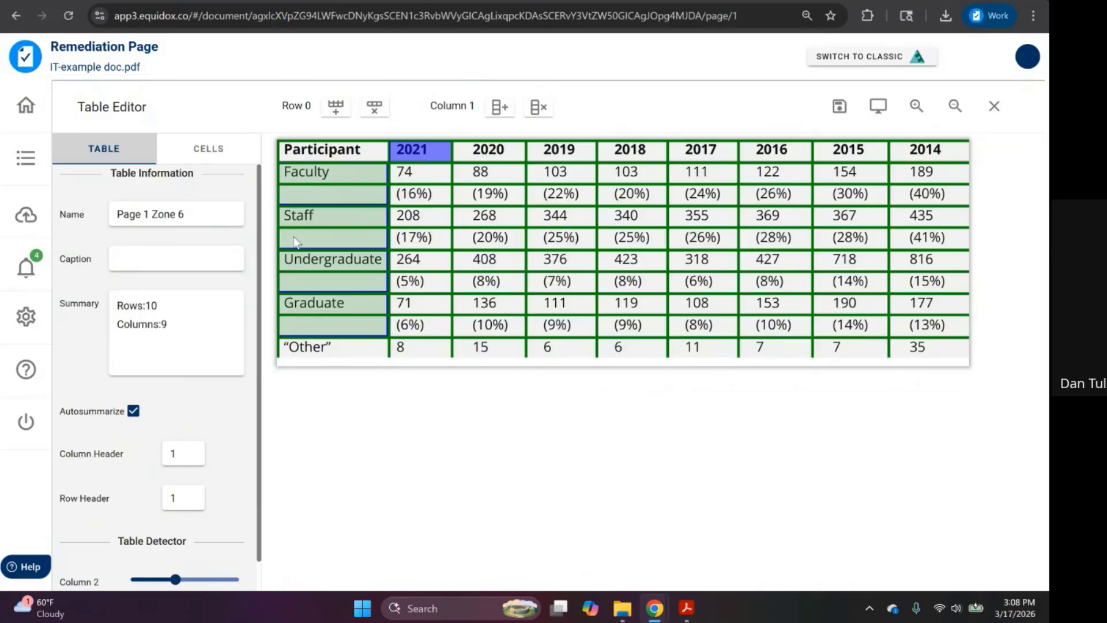
click(191, 454)
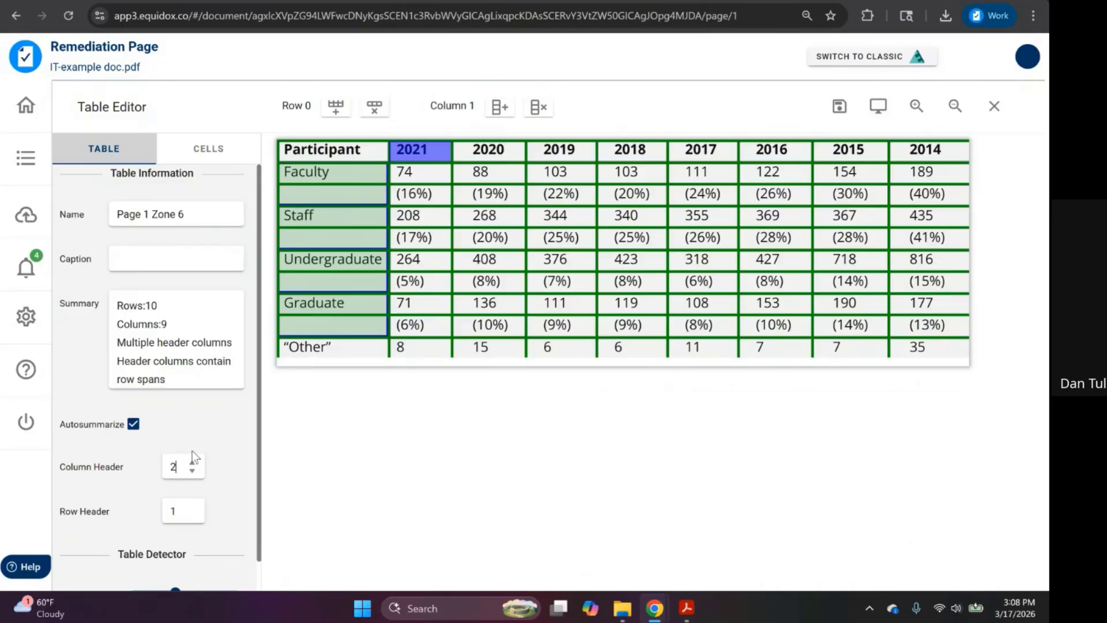
click(877, 108)
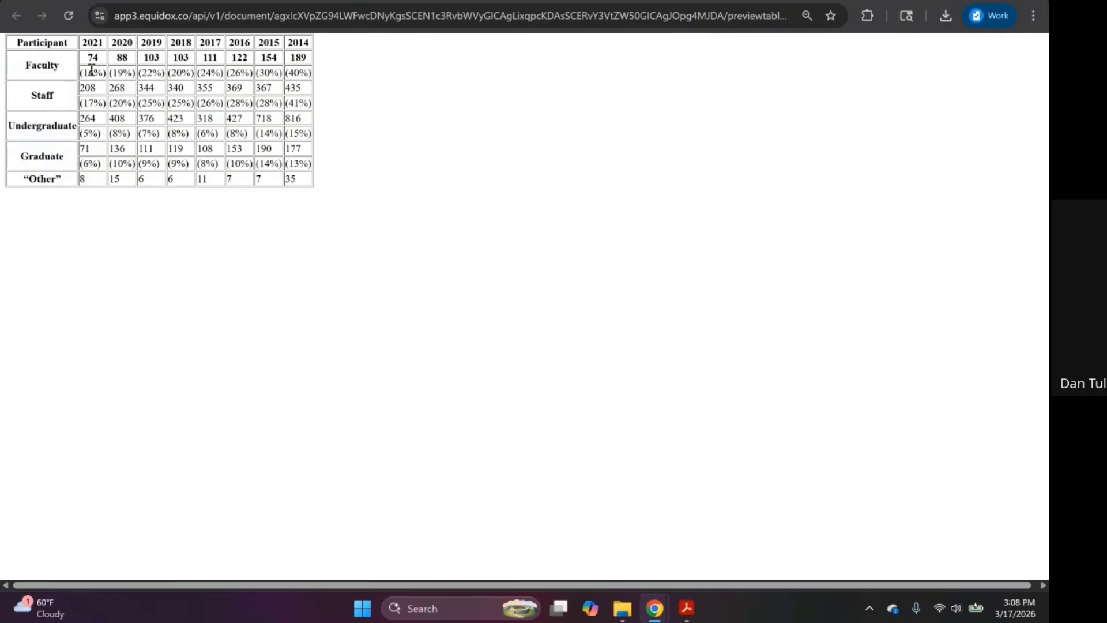
double_click(91, 41)
click(81, 91)
double_click(81, 91)
click(114, 1)
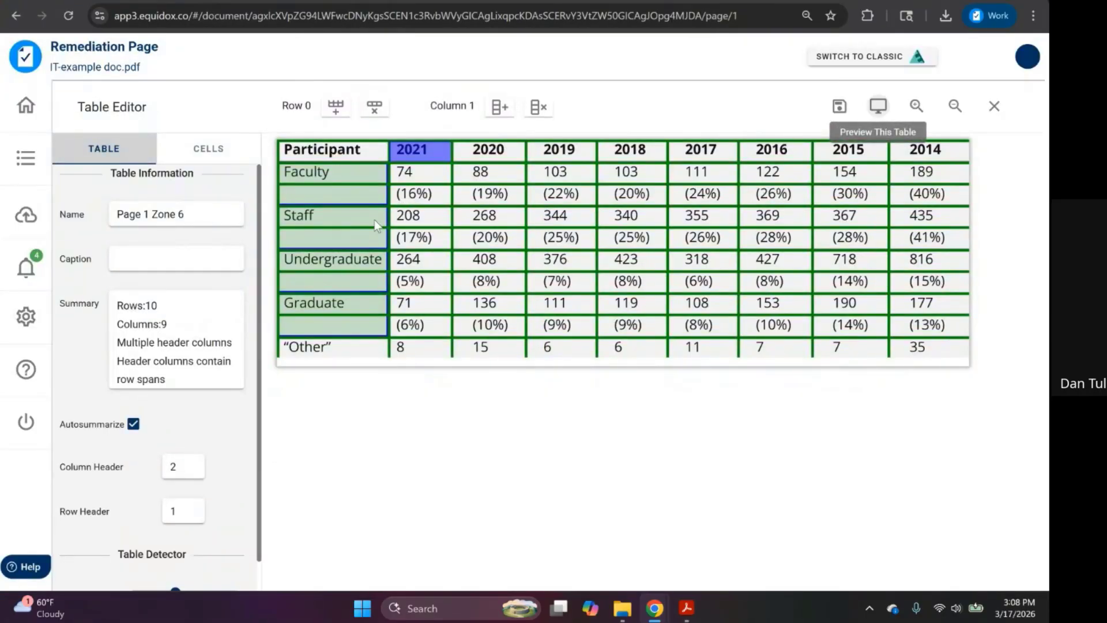
- Set the table's Column Header count to 1, then save the table and close the Table Editor
click(193, 470)
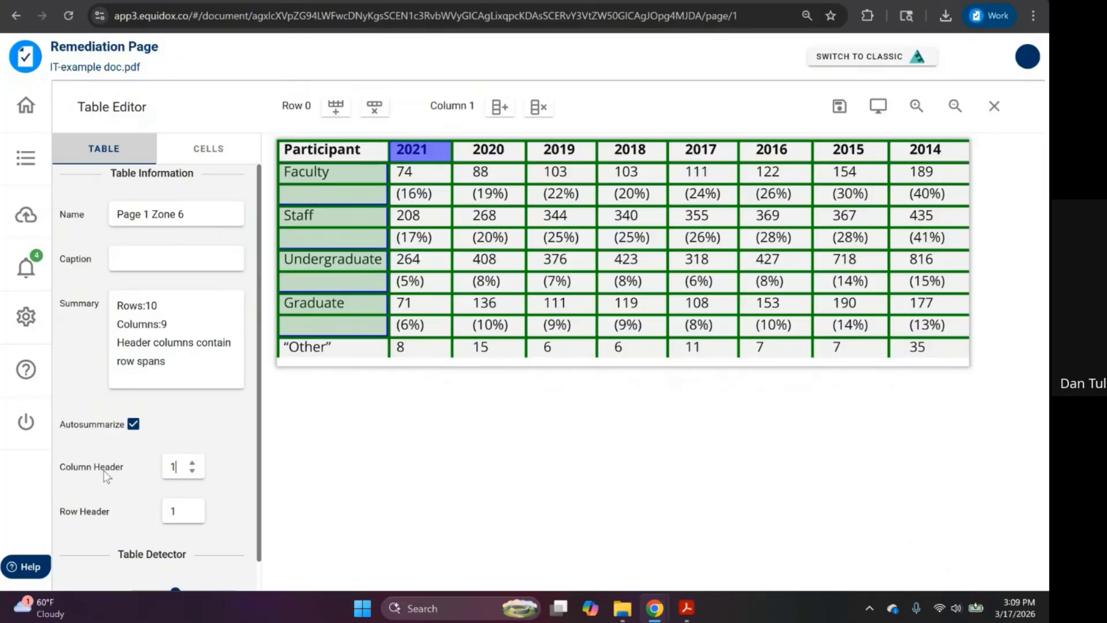
click(839, 107)
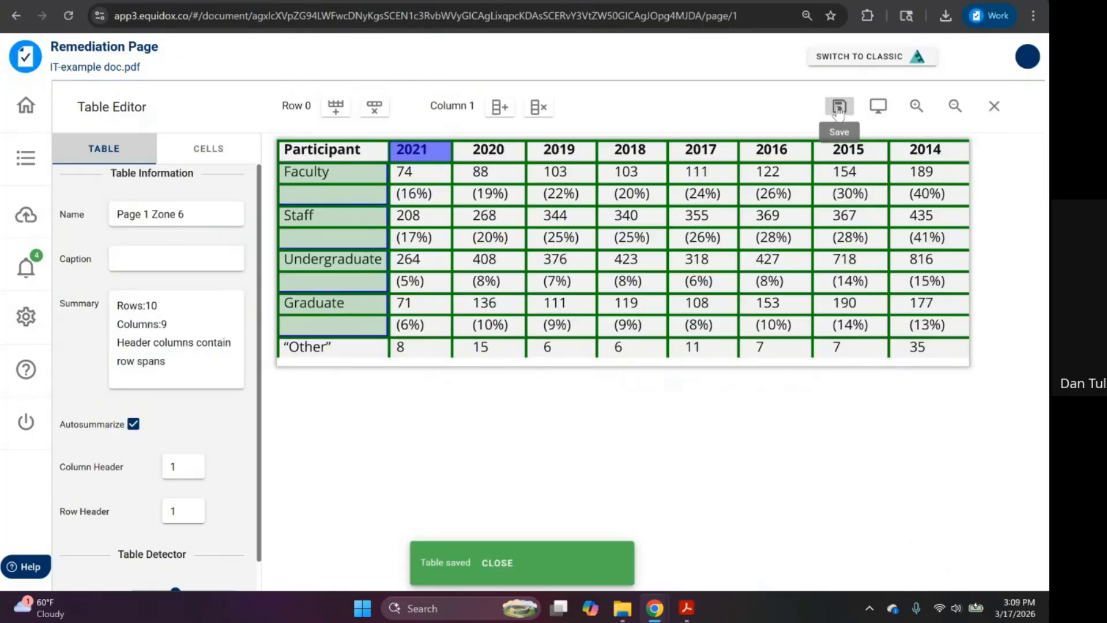
click(994, 110)
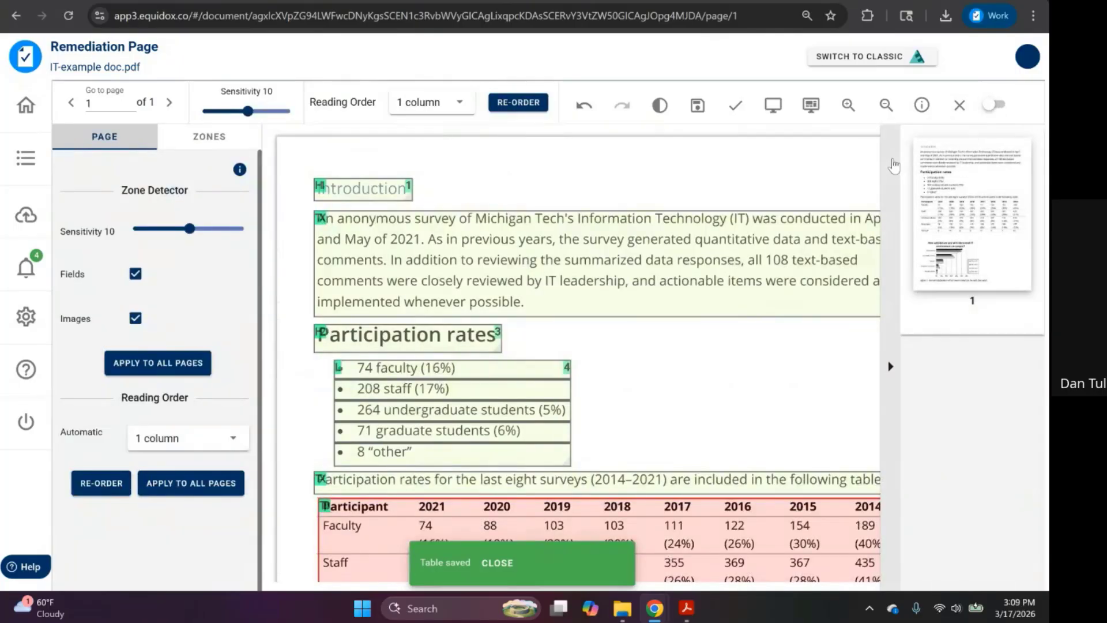
- Preview the whole page and check the participation table and the satisfaction chart content beneath it
scroll(834, 177, down, 5)
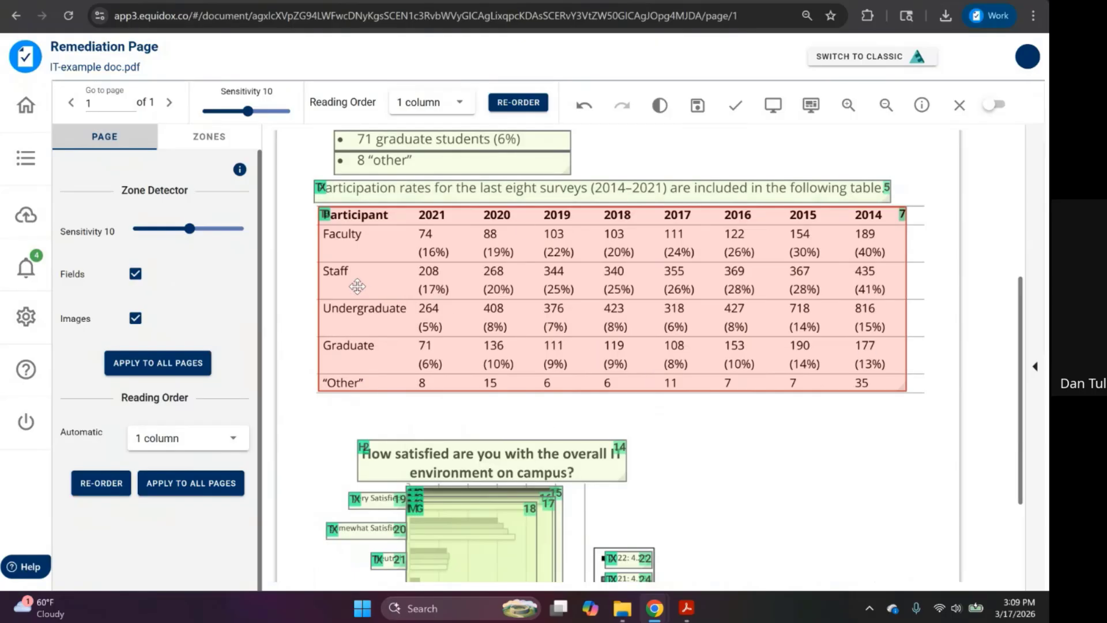
click(774, 106)
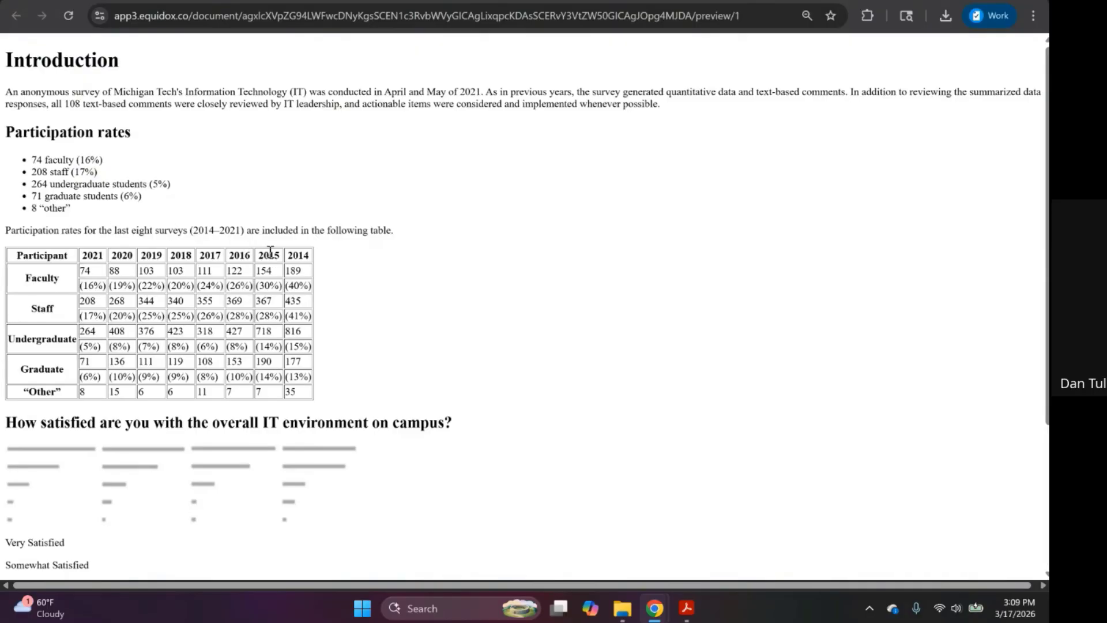
scroll(309, 264, down, 3)
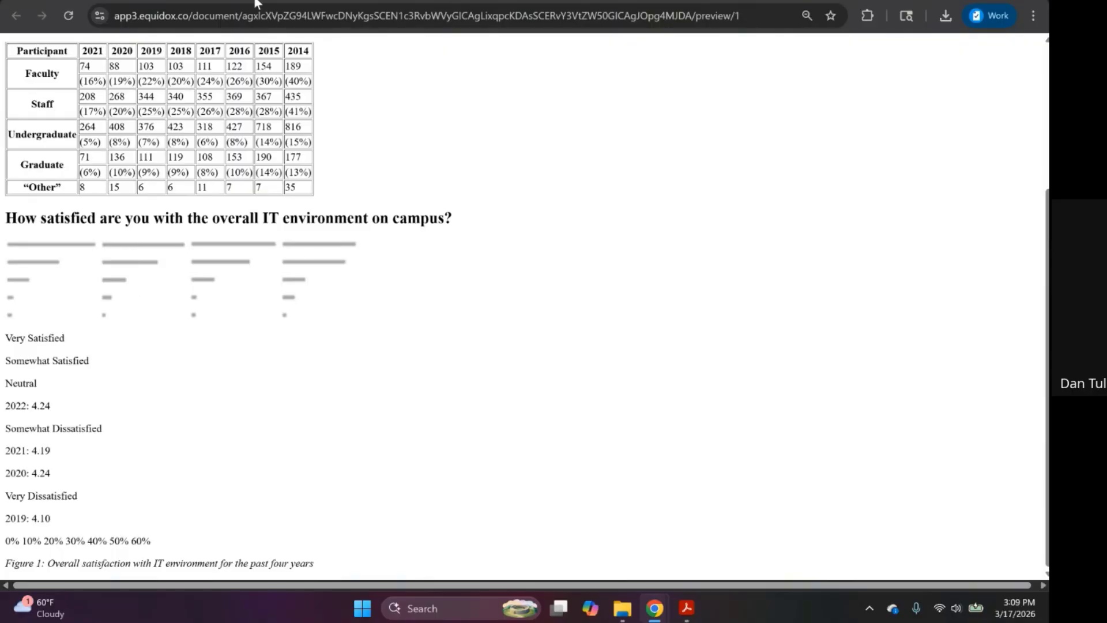
click(231, 1)
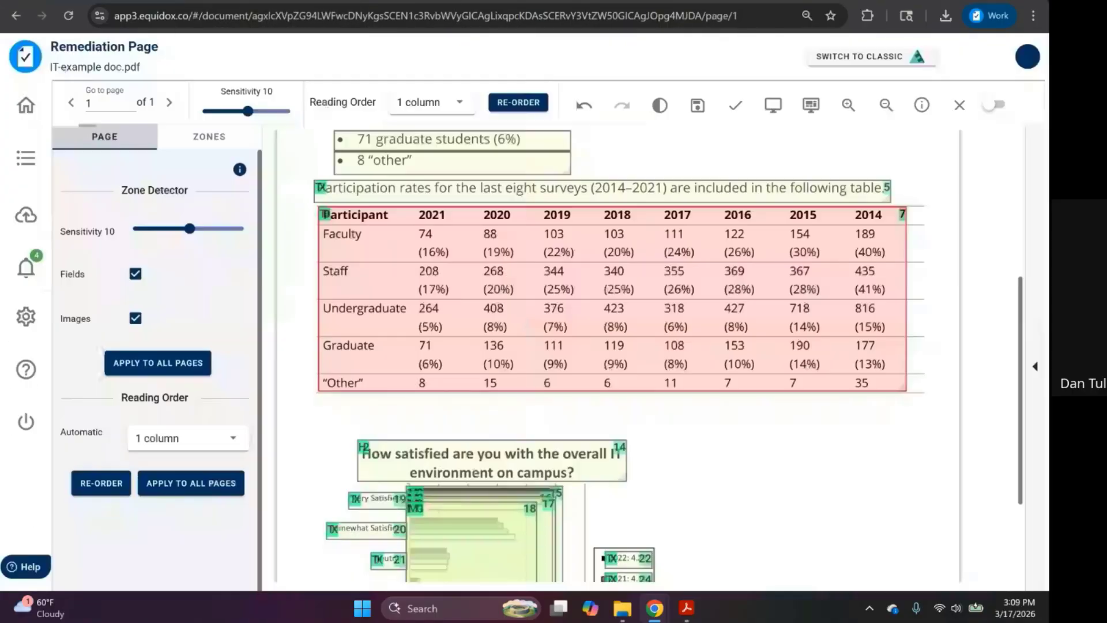
- Examine the overlapping image zones stacked over the satisfaction bar chart by selecting them one after another
scroll(427, 265, down, 3)
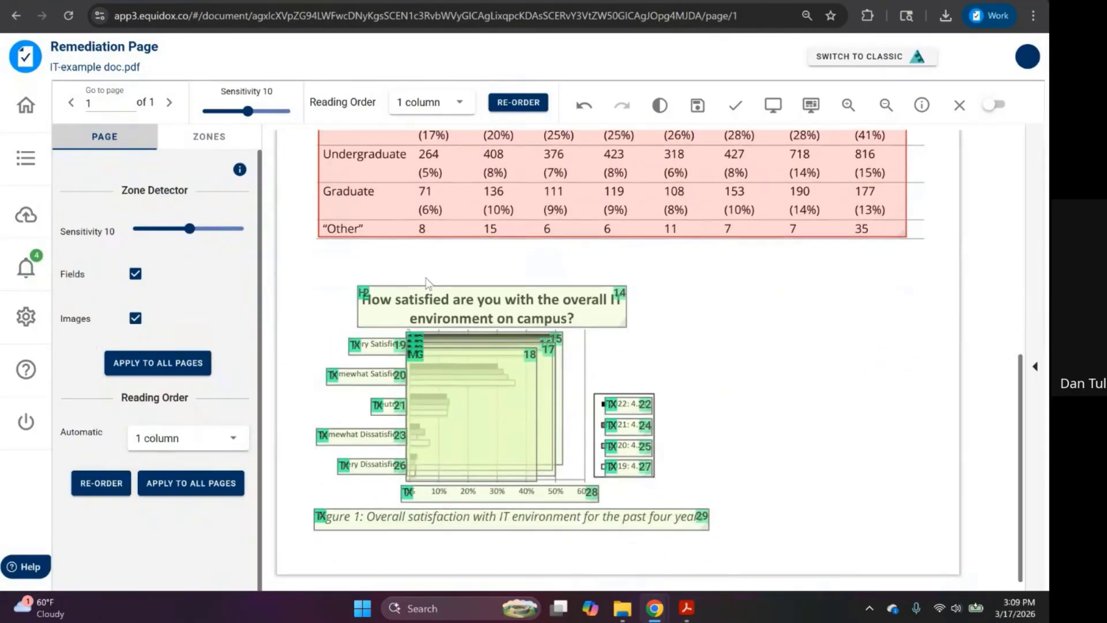
click(437, 429)
click(507, 351)
click(530, 340)
click(561, 335)
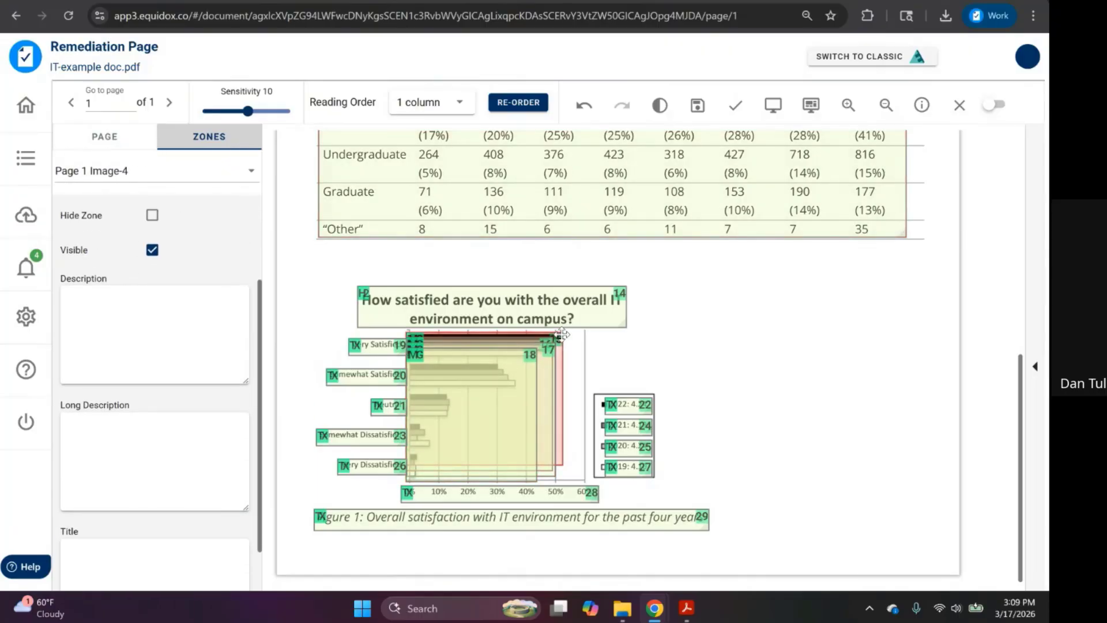
click(500, 402)
click(548, 395)
click(549, 340)
click(551, 334)
click(459, 465)
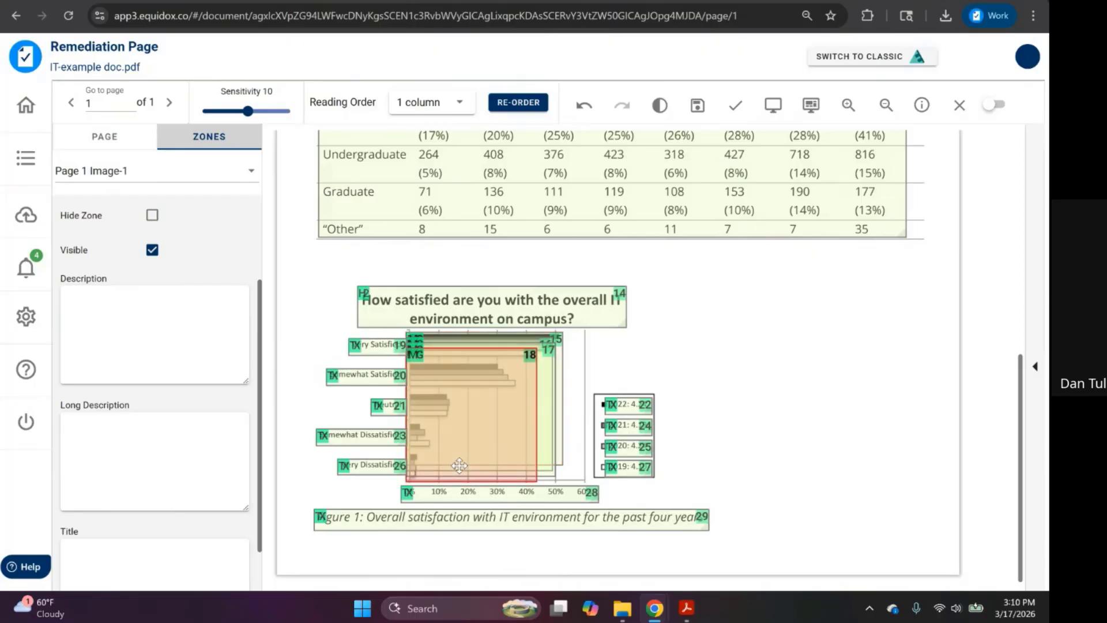
click(547, 379)
click(548, 339)
click(561, 344)
click(548, 340)
click(545, 347)
click(500, 383)
- Try deleting the front image zones stacked over the satisfaction bar chart
click(83, 144)
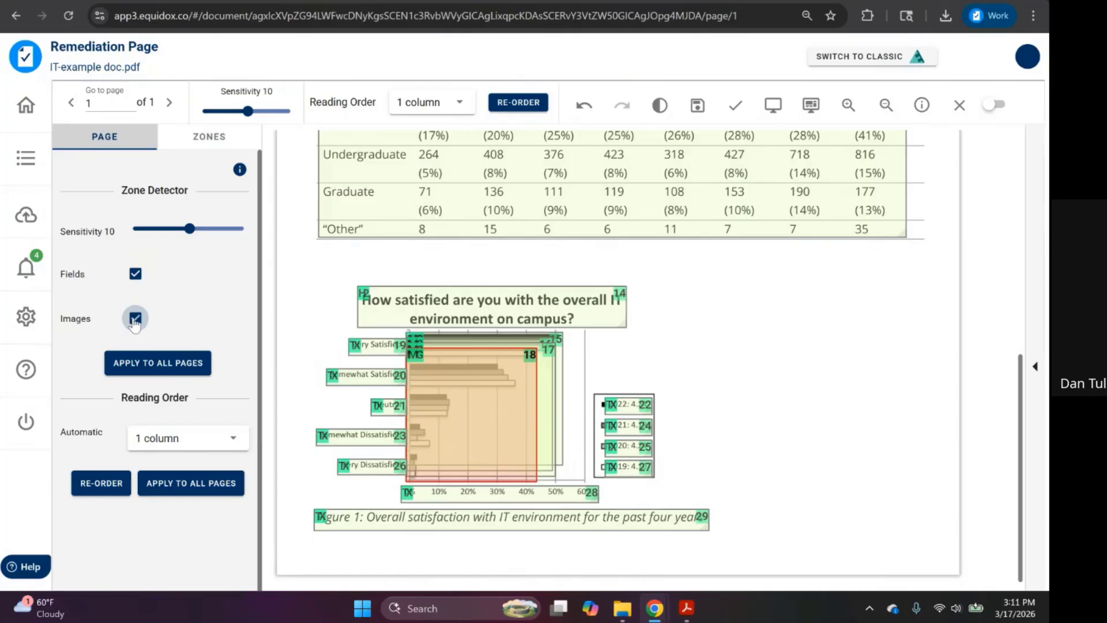
click(494, 391)
key(Delete)
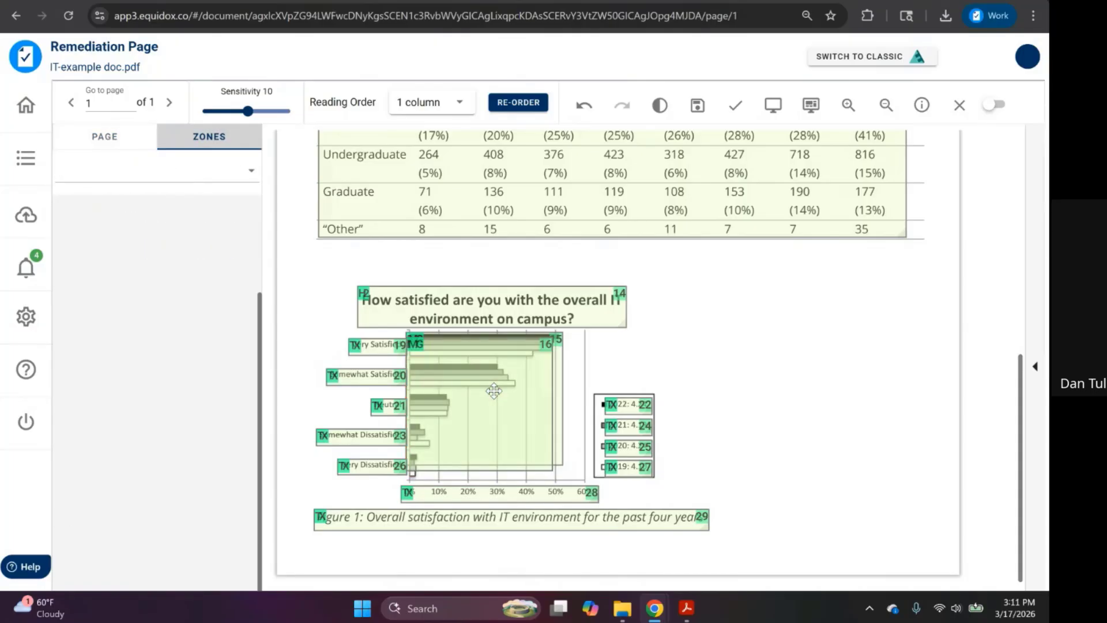
- Turn off image detection for the page, comparing the satisfaction chart with its image zones on and off
click(107, 141)
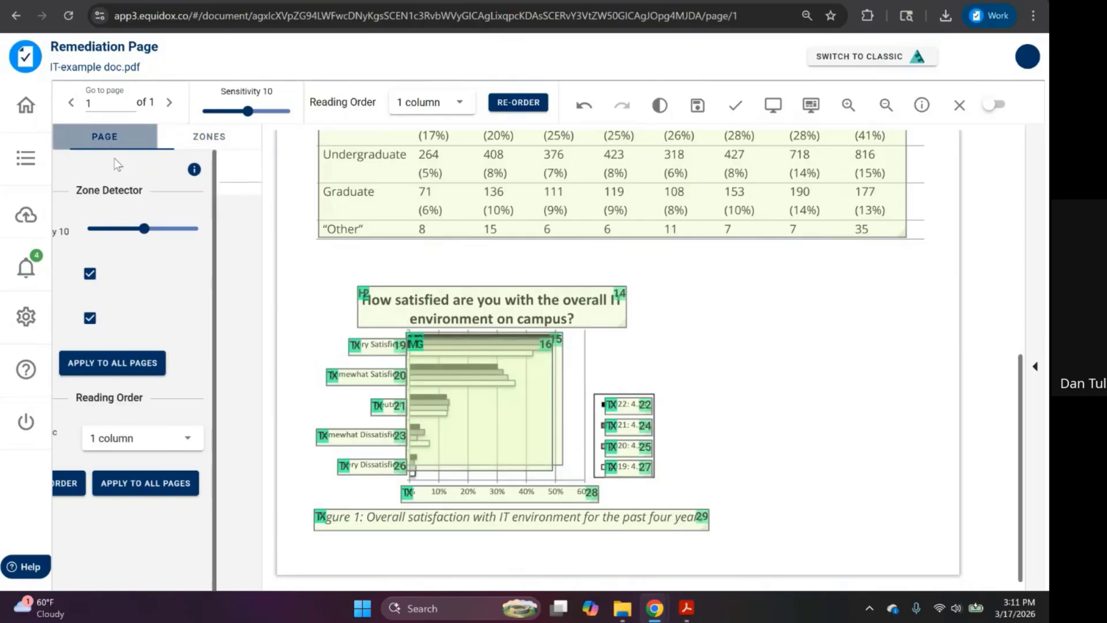
click(135, 325)
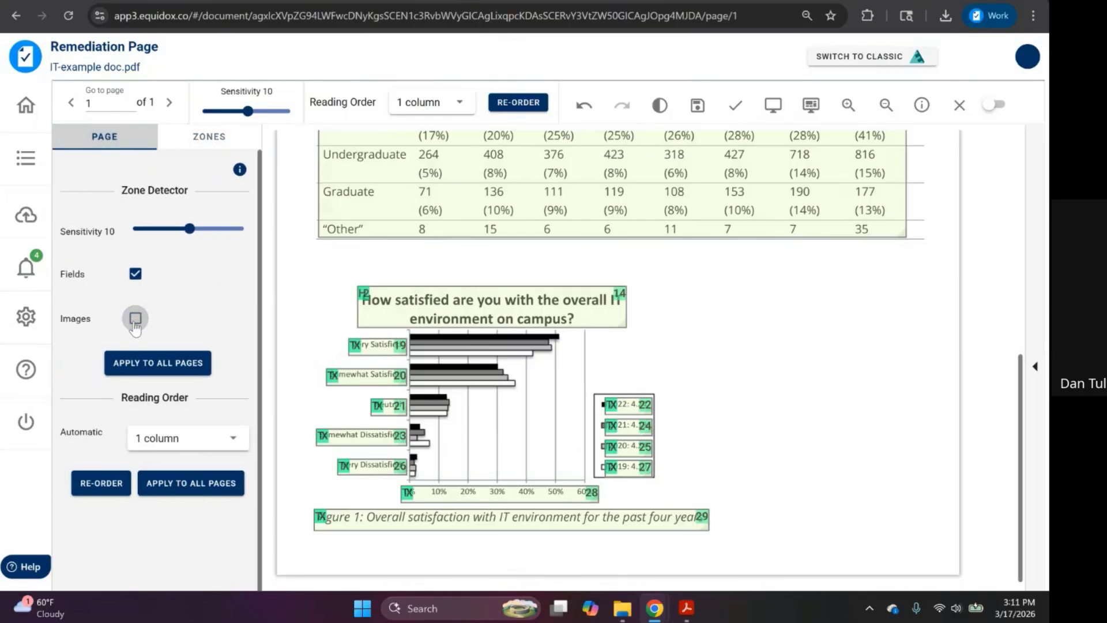
click(136, 328)
click(137, 328)
click(136, 329)
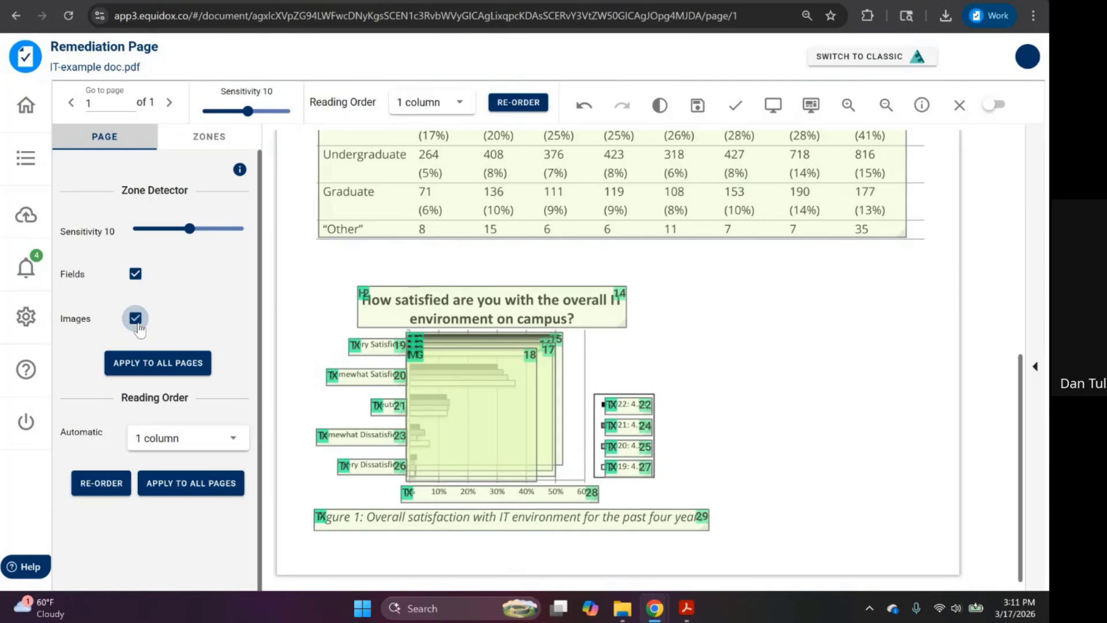
click(136, 325)
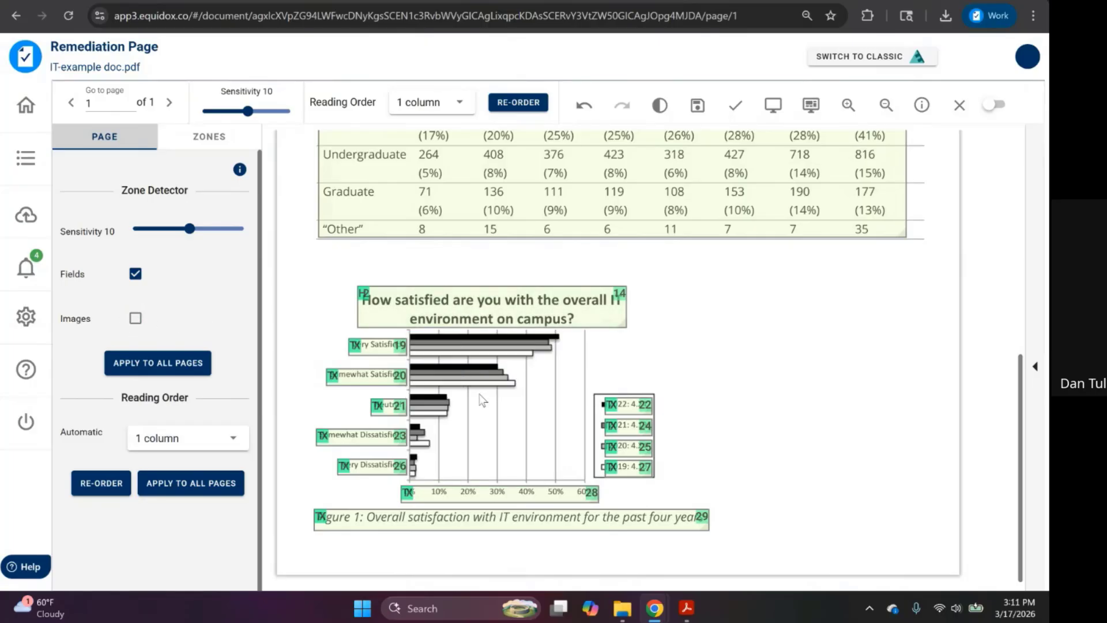
- Preview the page and examine the chart label text that follows the satisfaction heading, then close the preview
click(773, 105)
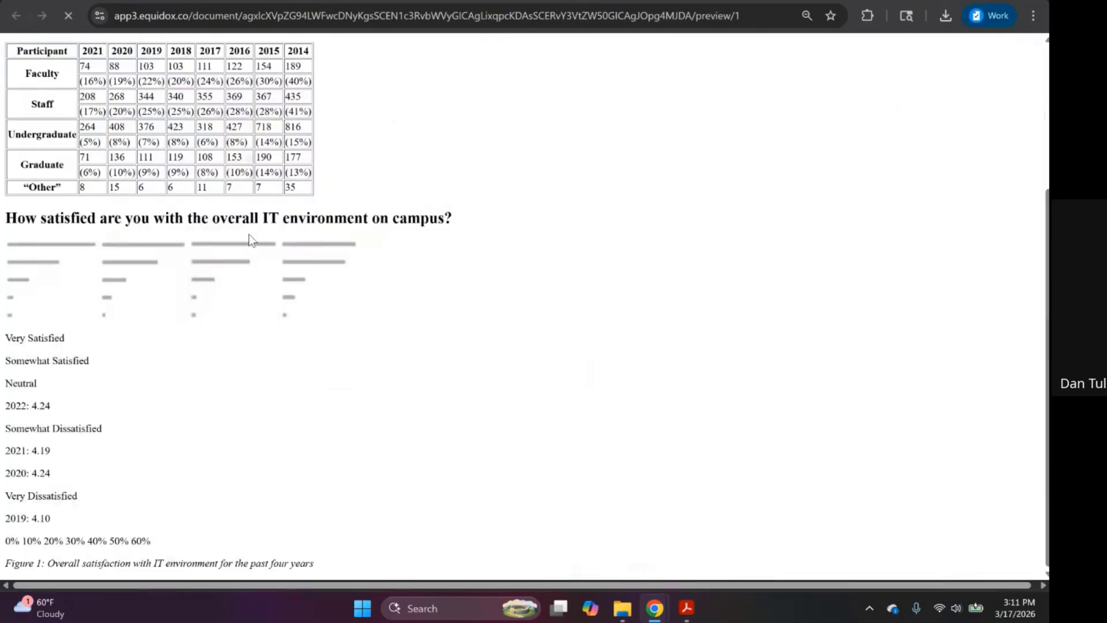
scroll(37, 411, up, 3)
scroll(157, 417, down, 2)
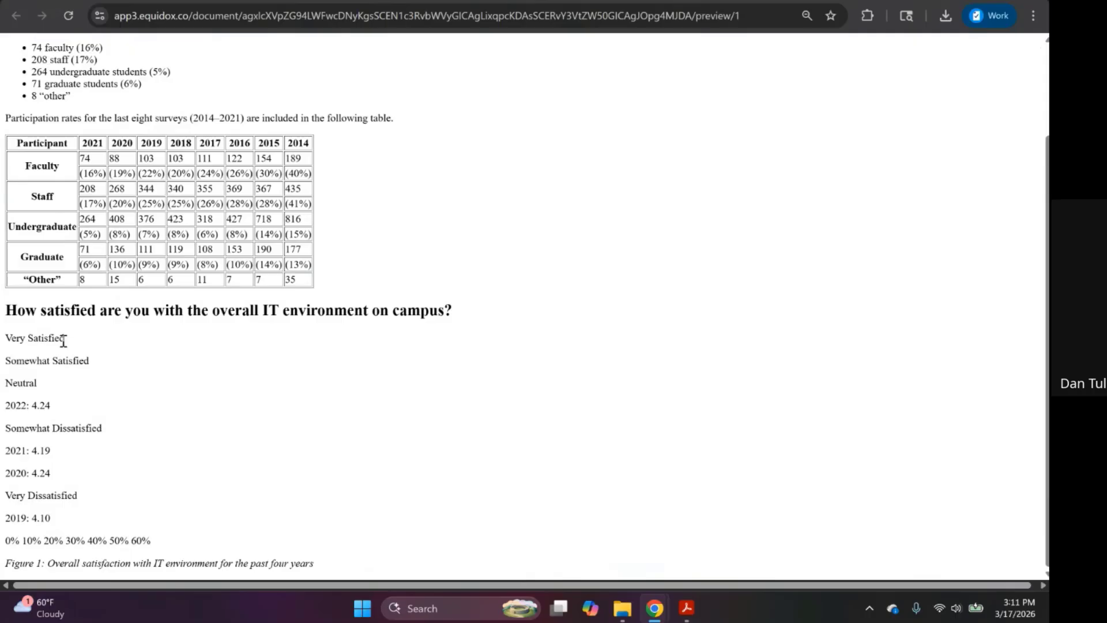
drag(6, 339, 172, 534)
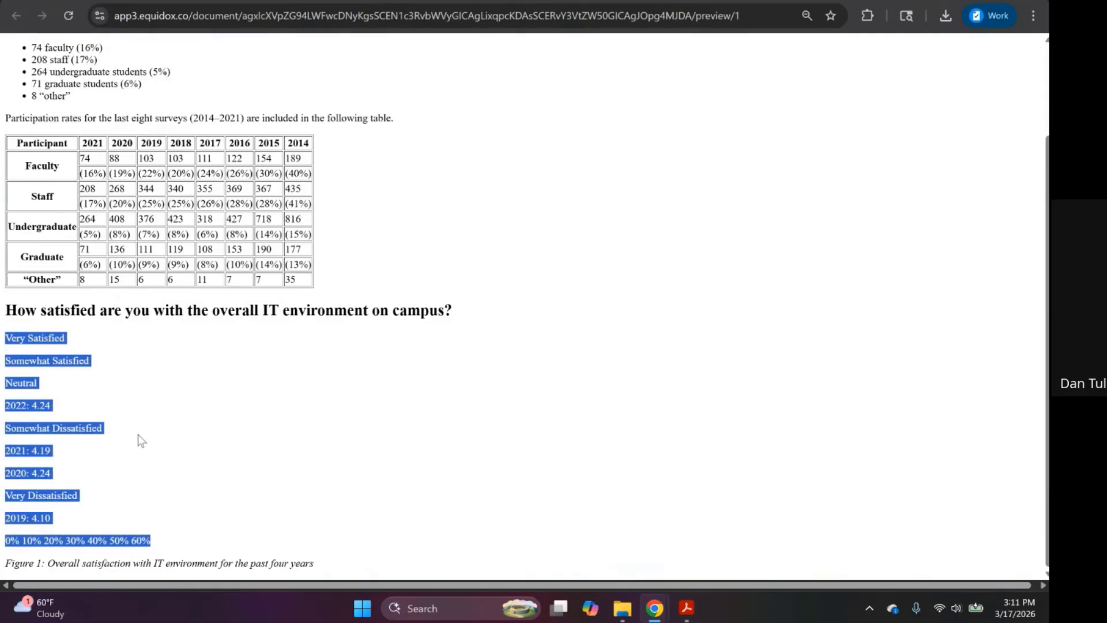
key(ctrl+w)
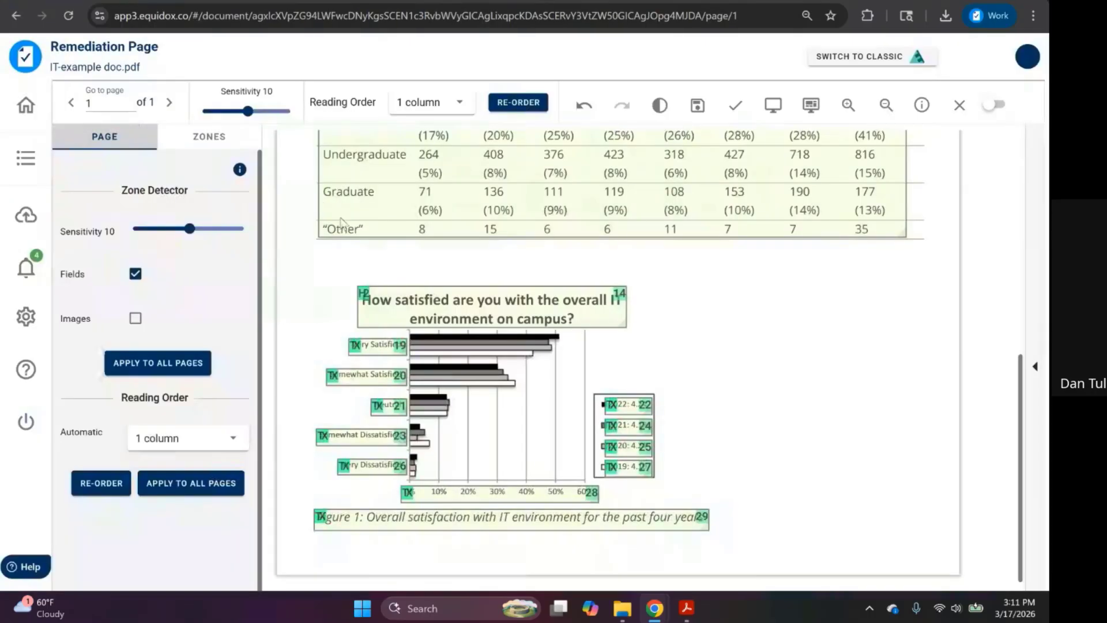
- Inspect the chart's category, percentage axis and legend text zones, moving the 2022 legend zone off its text and back
click(384, 346)
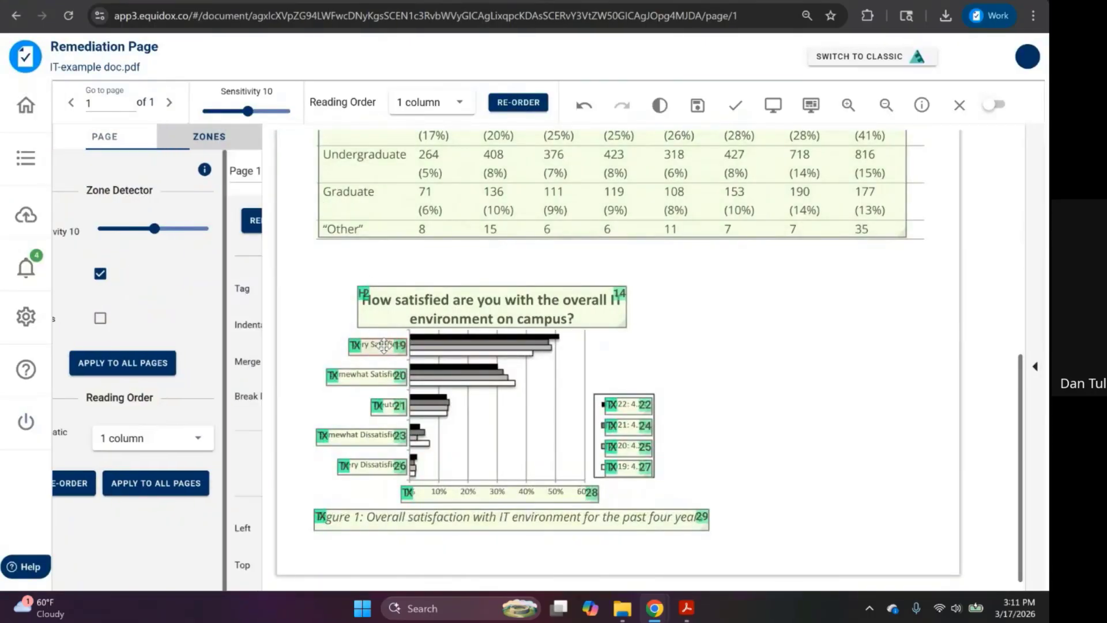
click(387, 375)
click(445, 494)
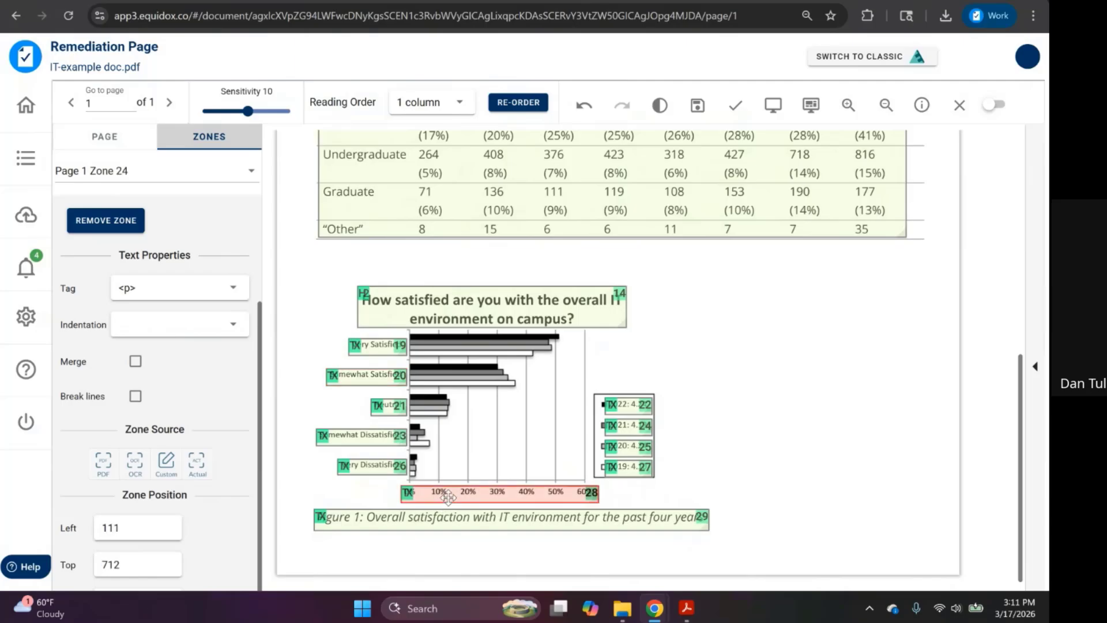
mouse_move(431, 495)
mouse_down()
mouse_move(447, 513)
mouse_move(428, 494)
mouse_up()
drag(634, 406, 640, 390)
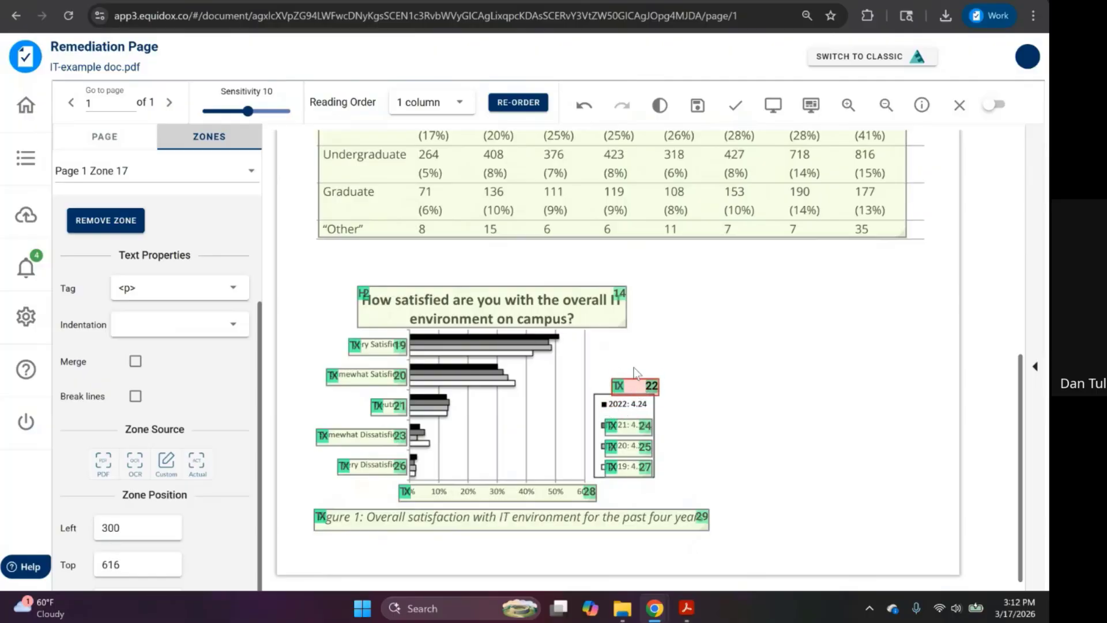
drag(639, 385, 634, 399)
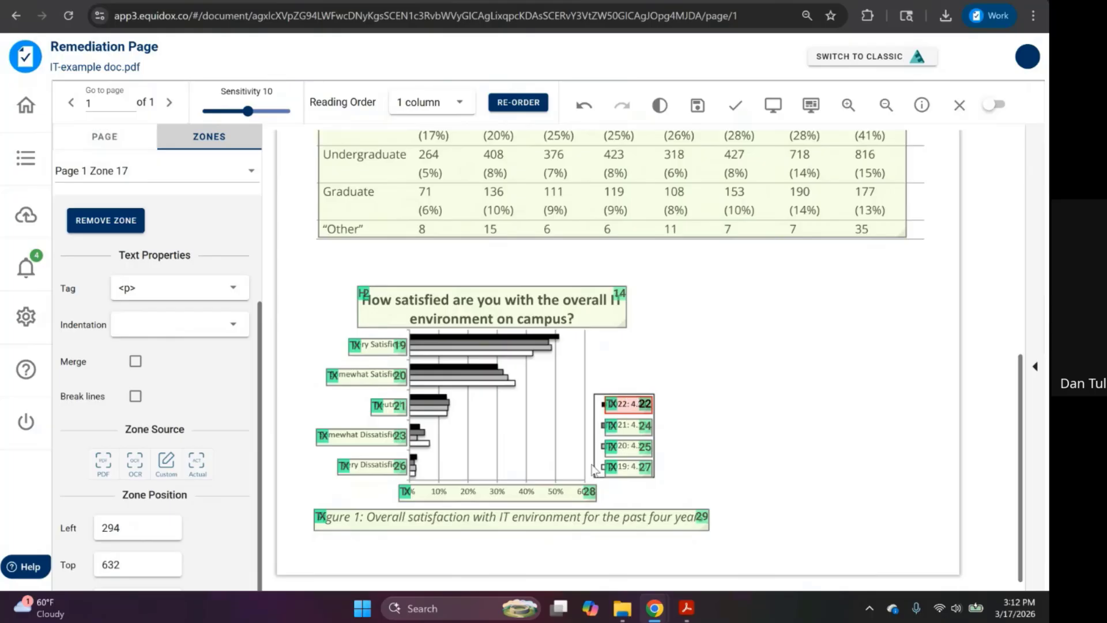
- Compare the order of the chart's Very Satisfied, Somewhat Satisfied and Neutral zones with the text in the page preview
click(398, 348)
click(392, 378)
click(389, 409)
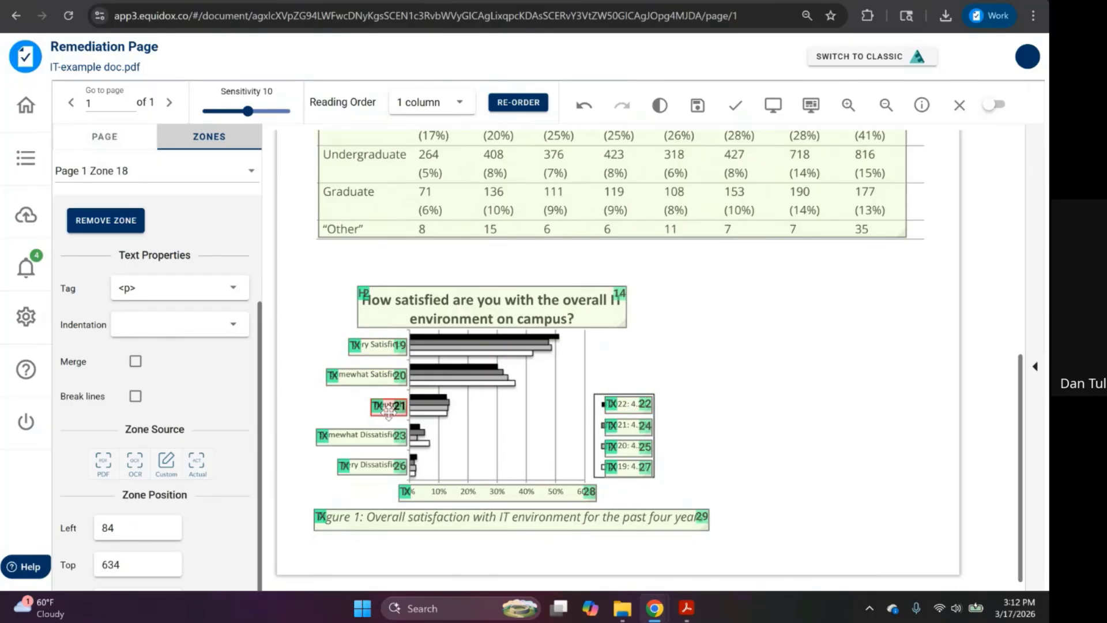
key(ctrl+Tab)
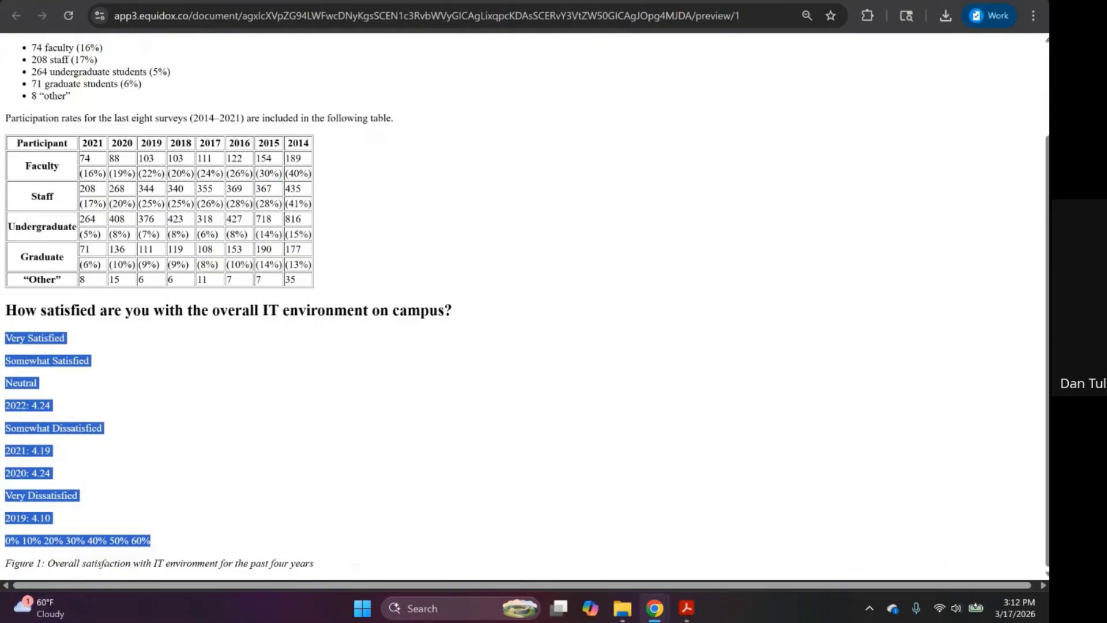
click(111, 1)
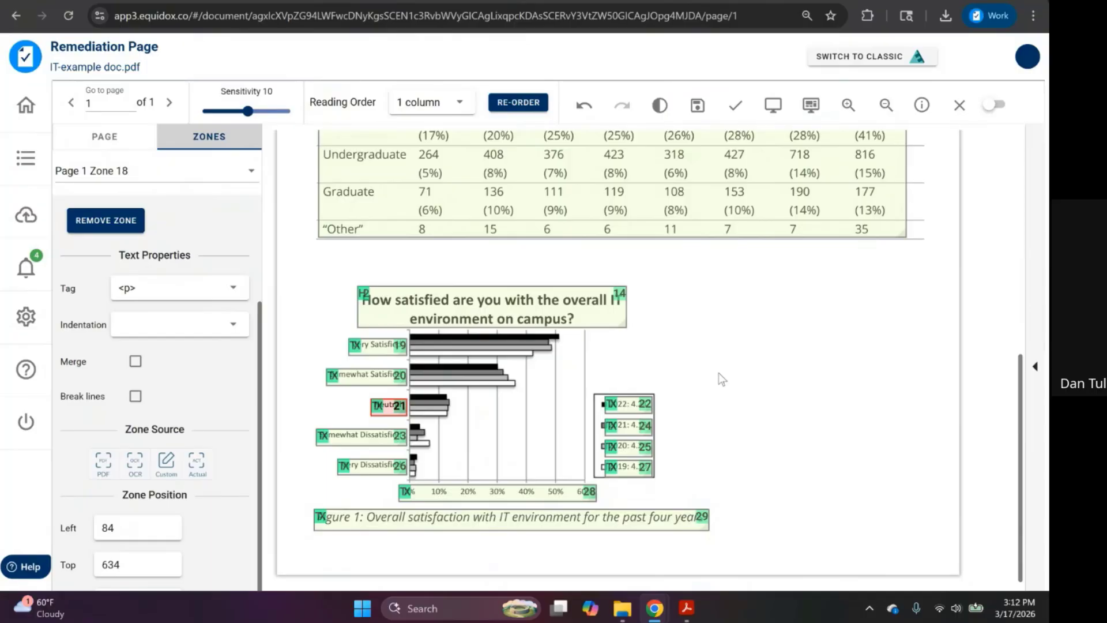
- Delete the chart's Very Satisfied and Somewhat Satisfied text zones
click(379, 352)
key(Delete)
click(383, 376)
key(Delete)
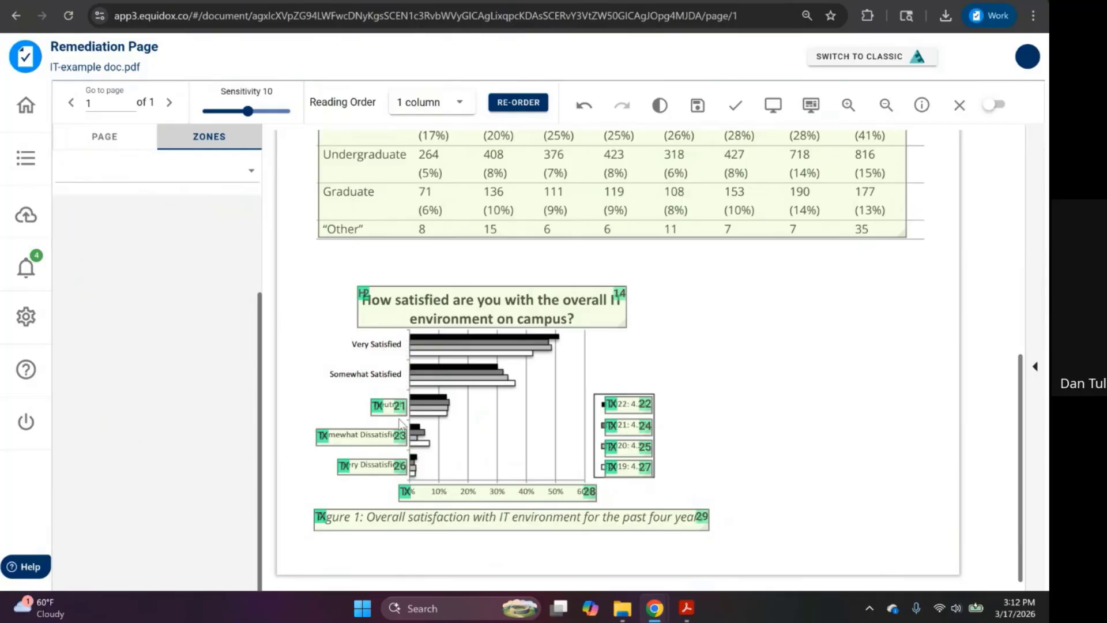
- Draw one zone around the whole satisfaction chart, including labels and legend, and set its type to Sensitivity
drag(306, 330, 692, 505)
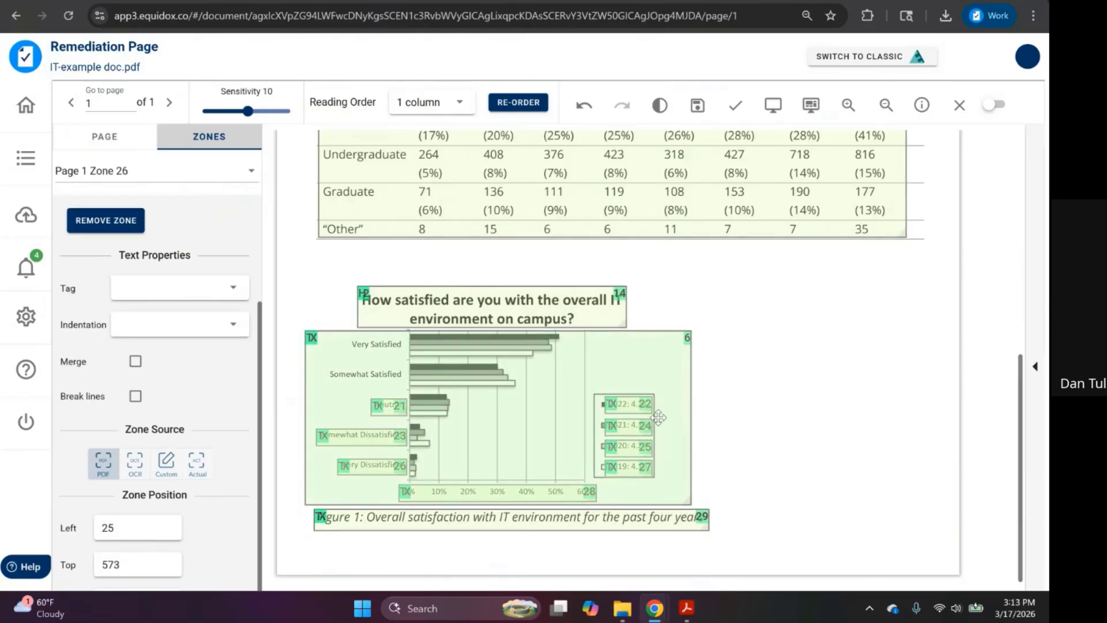
click(627, 352)
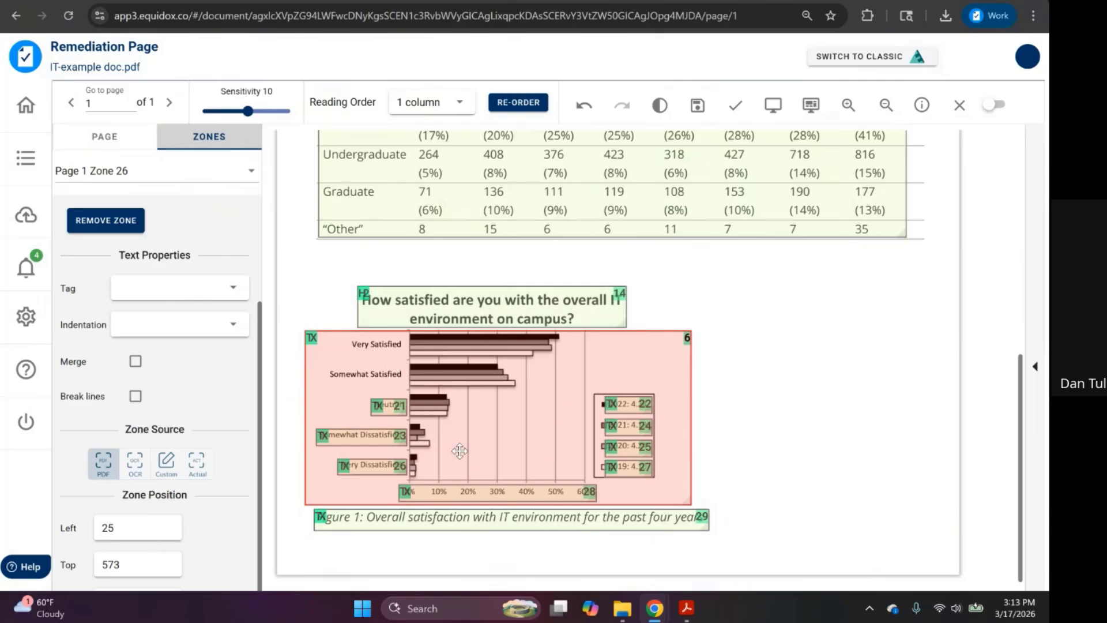
scroll(165, 413, up, 3)
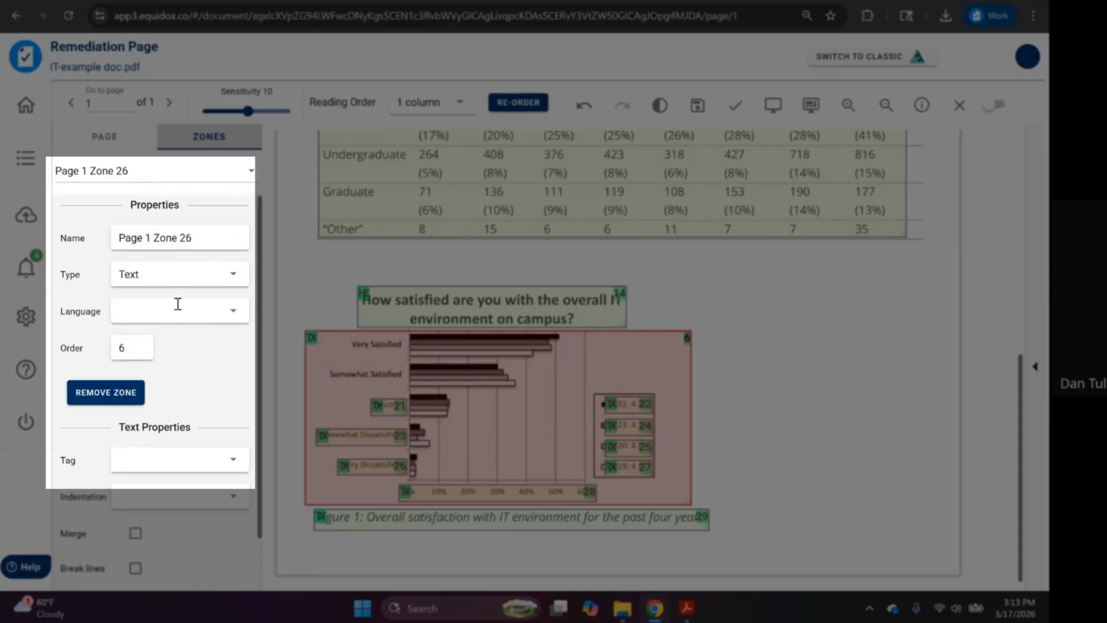
click(233, 278)
scroll(185, 358, down, 4)
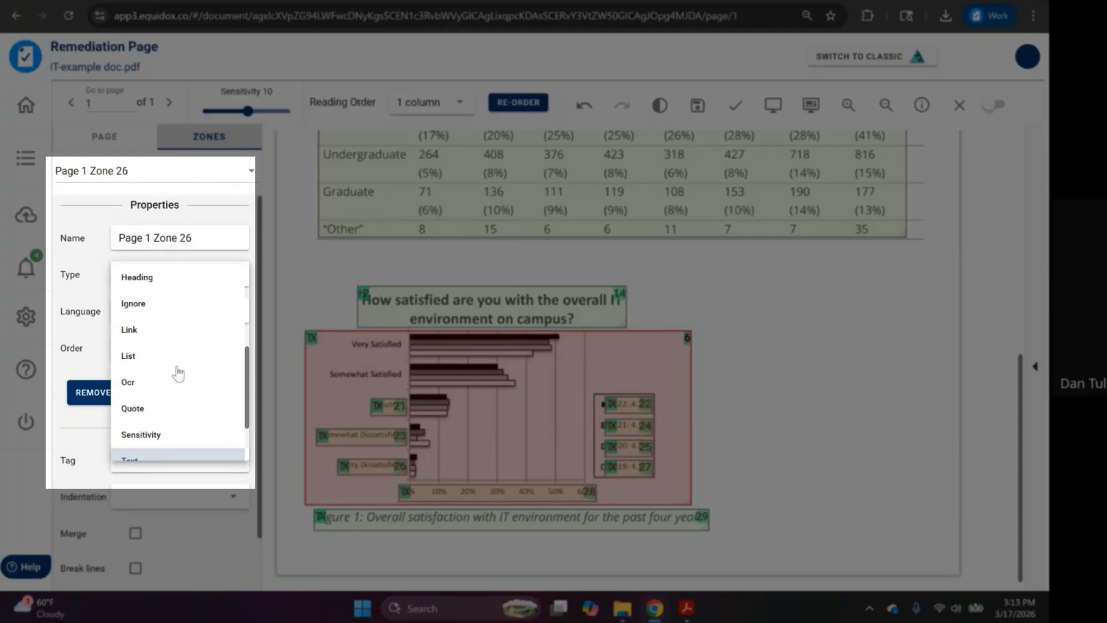
scroll(173, 376, down, 1)
click(148, 368)
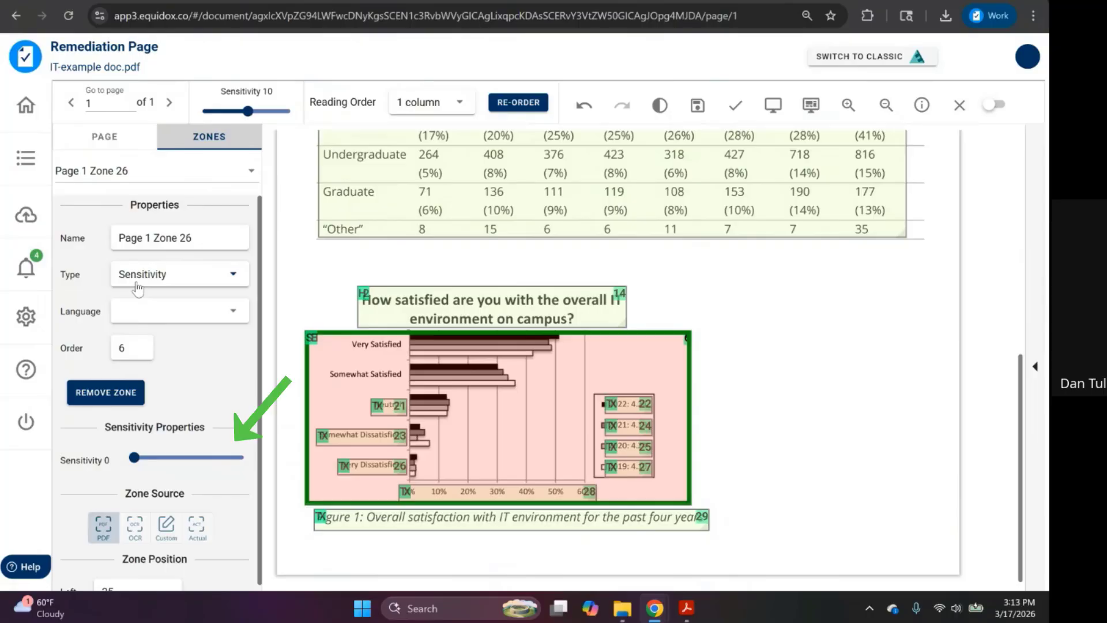
- Try sensitivities of 8 and 10 on the chart zone, then set it to 0 to clear the text zones inside
drag(135, 457, 178, 460)
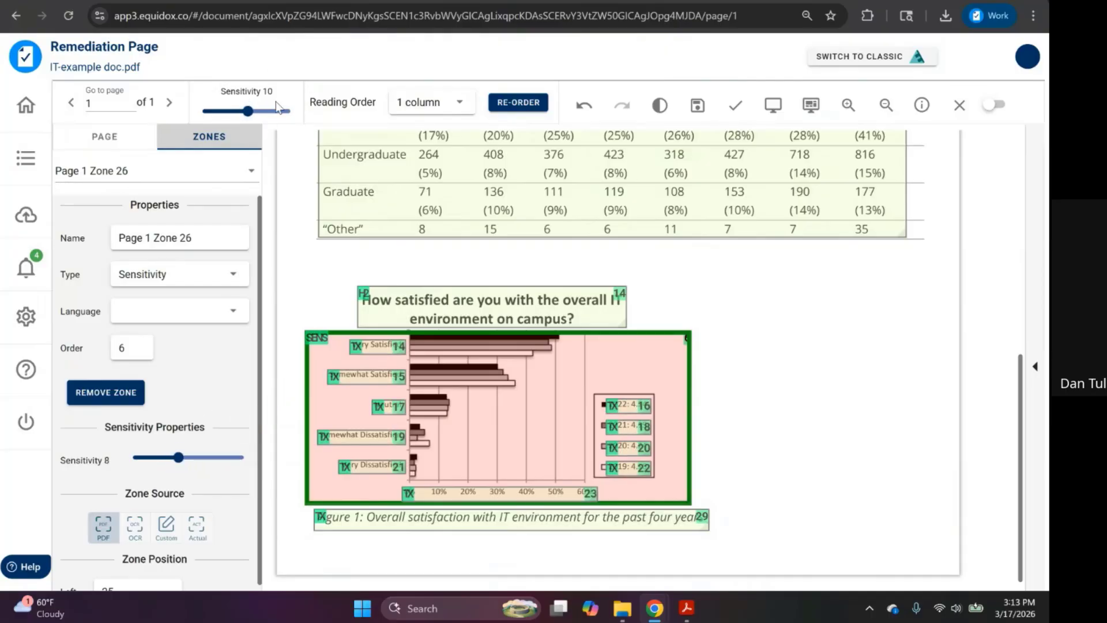
mouse_move(178, 457)
mouse_down()
mouse_move(217, 459)
mouse_move(189, 460)
mouse_up()
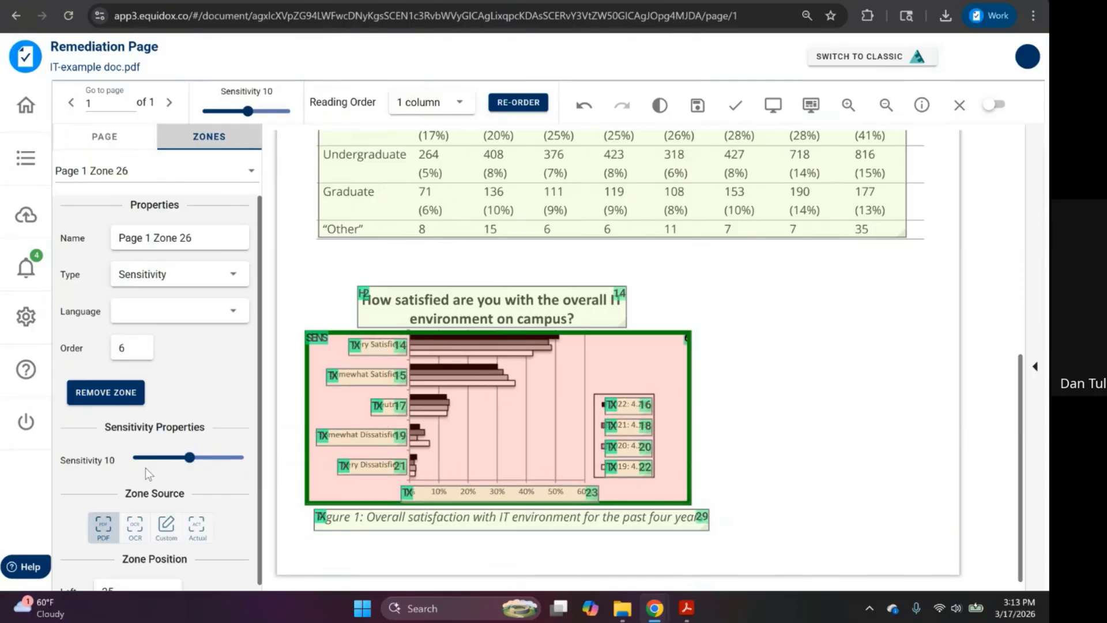
drag(190, 458, 124, 472)
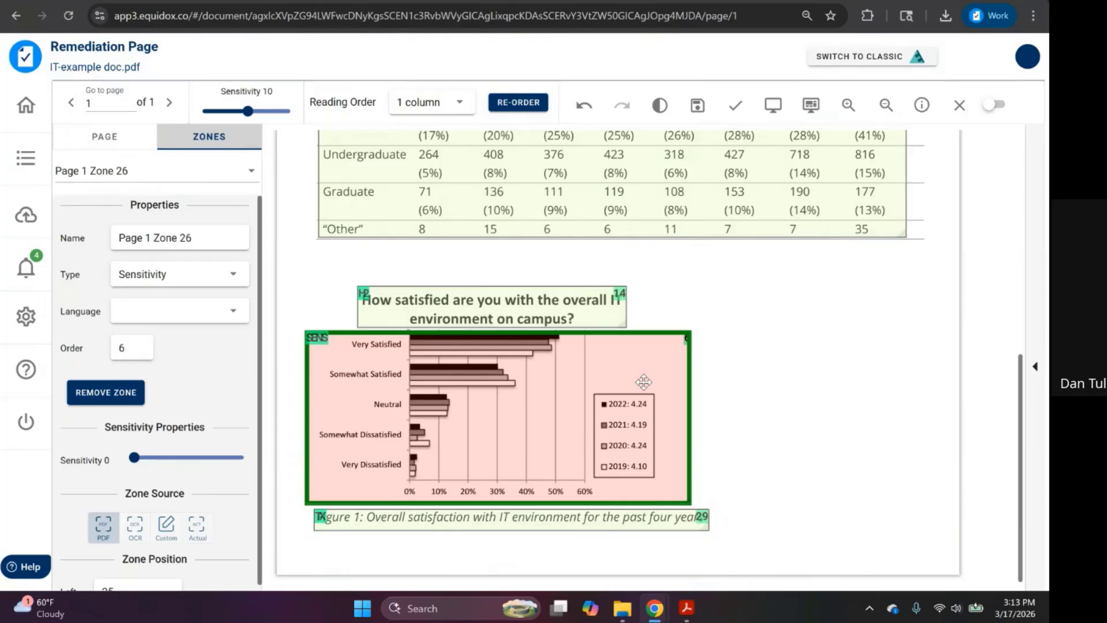
- Change the chart zone's type to Graphic and re-order the page as 1 column
click(232, 281)
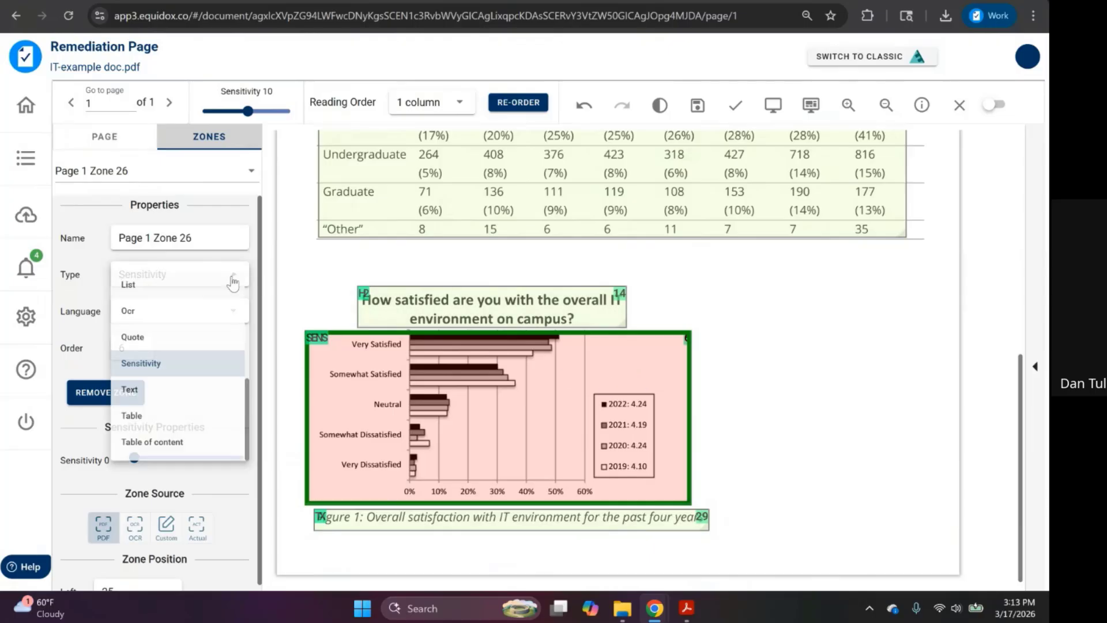
scroll(179, 358, up, 3)
click(155, 333)
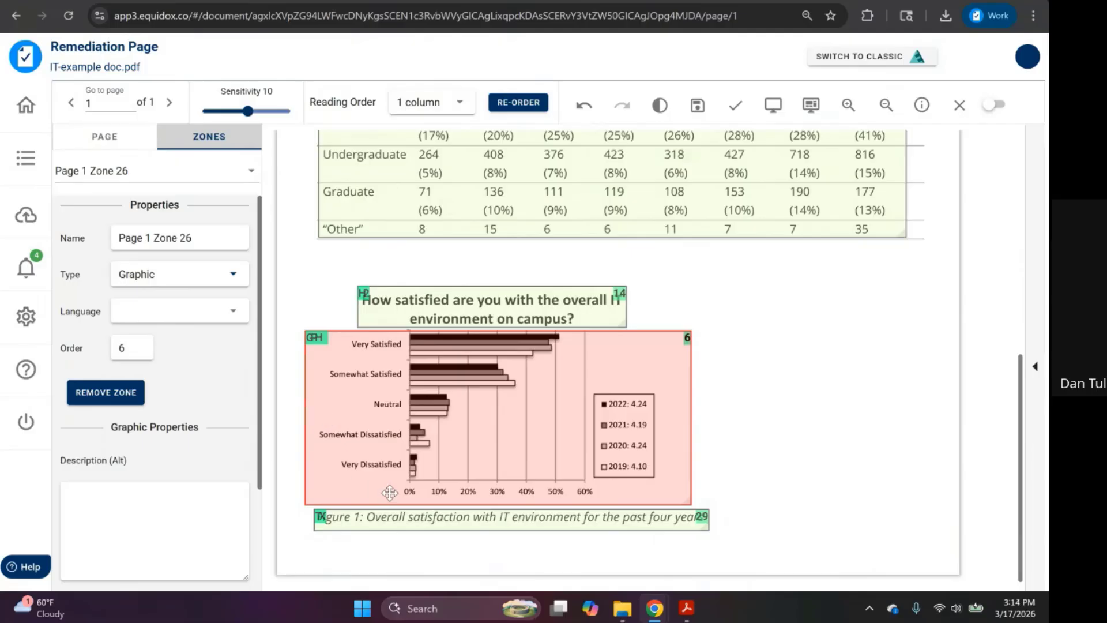
click(163, 502)
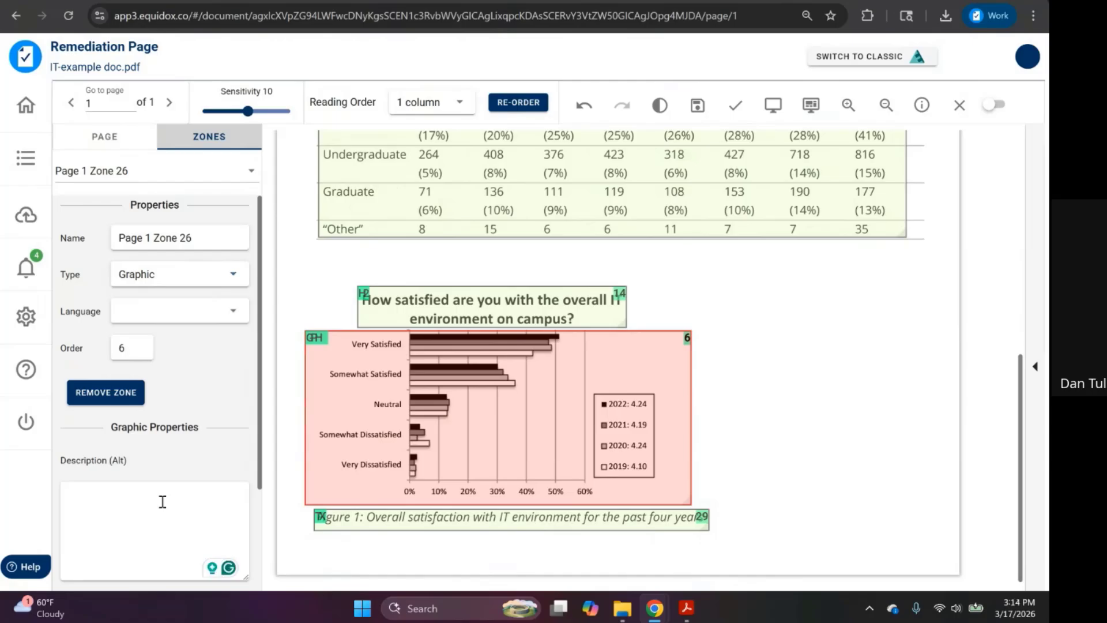
click(515, 102)
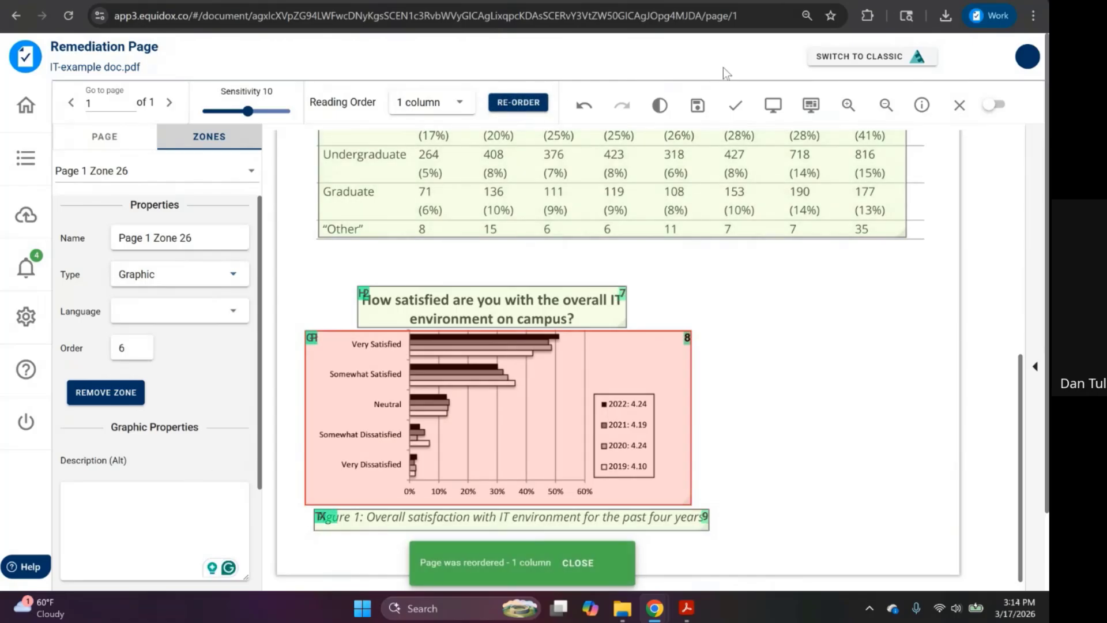
- Preview the page and check that the satisfaction chart is output as a single image, then return to the editor
click(771, 111)
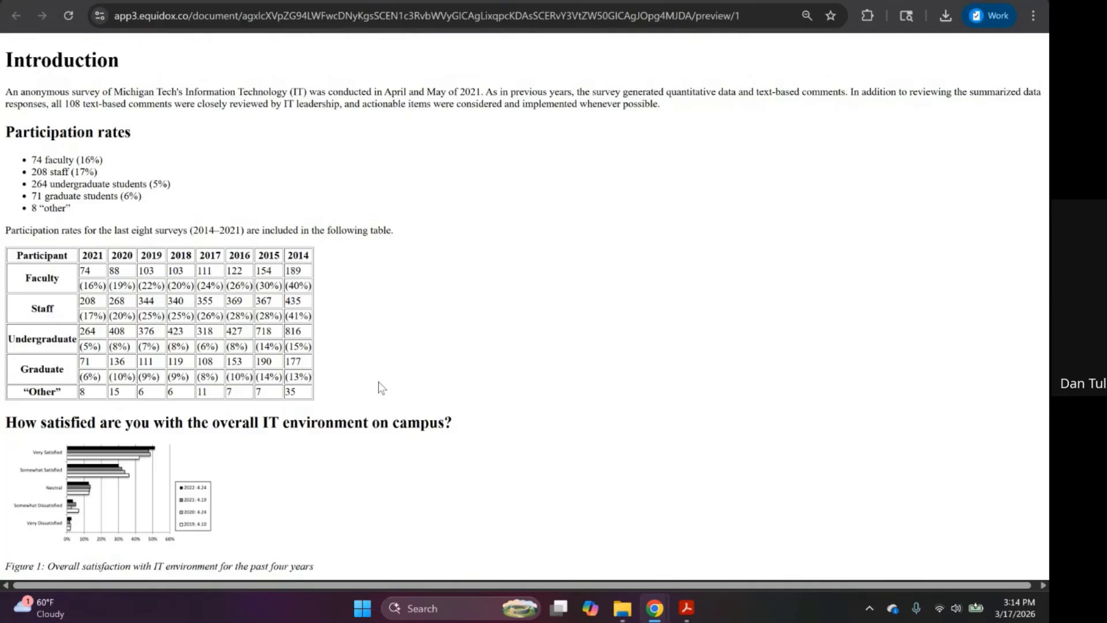
drag(140, 491, 190, 481)
drag(94, 524, 203, 484)
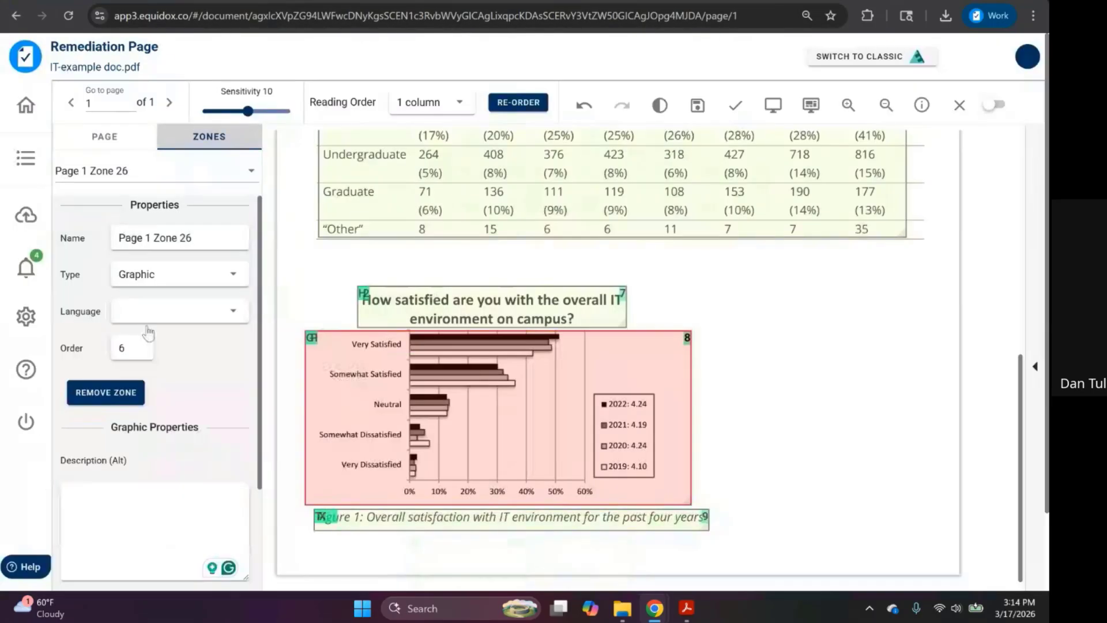
- Enter "bar chart" as the alt description of the satisfaction chart's graphic zone
click(125, 511)
scroll(118, 491, down, 3)
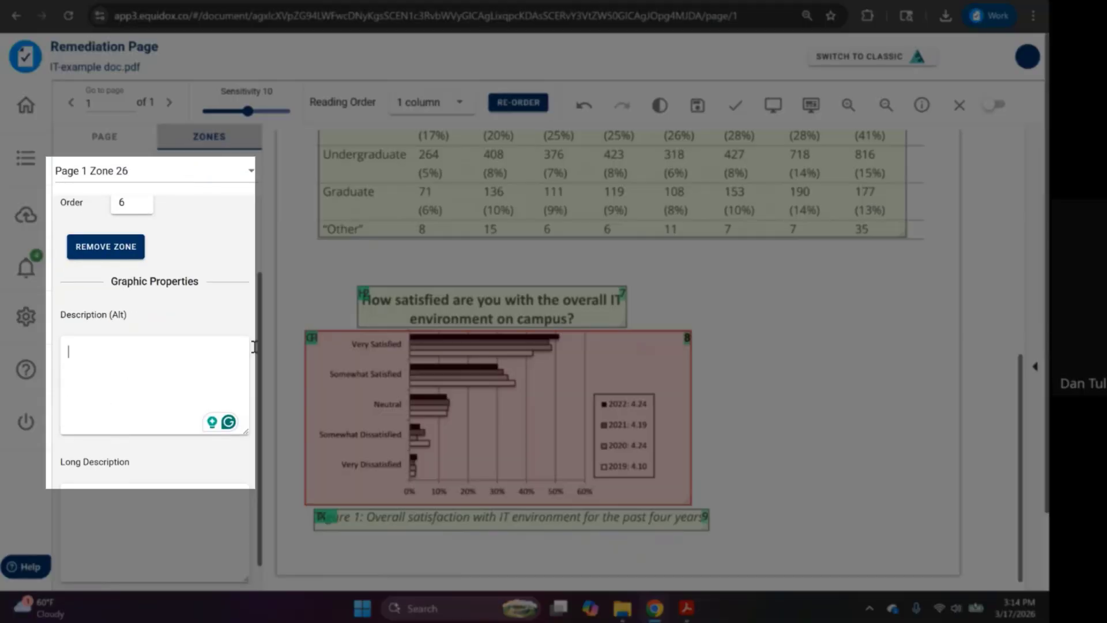
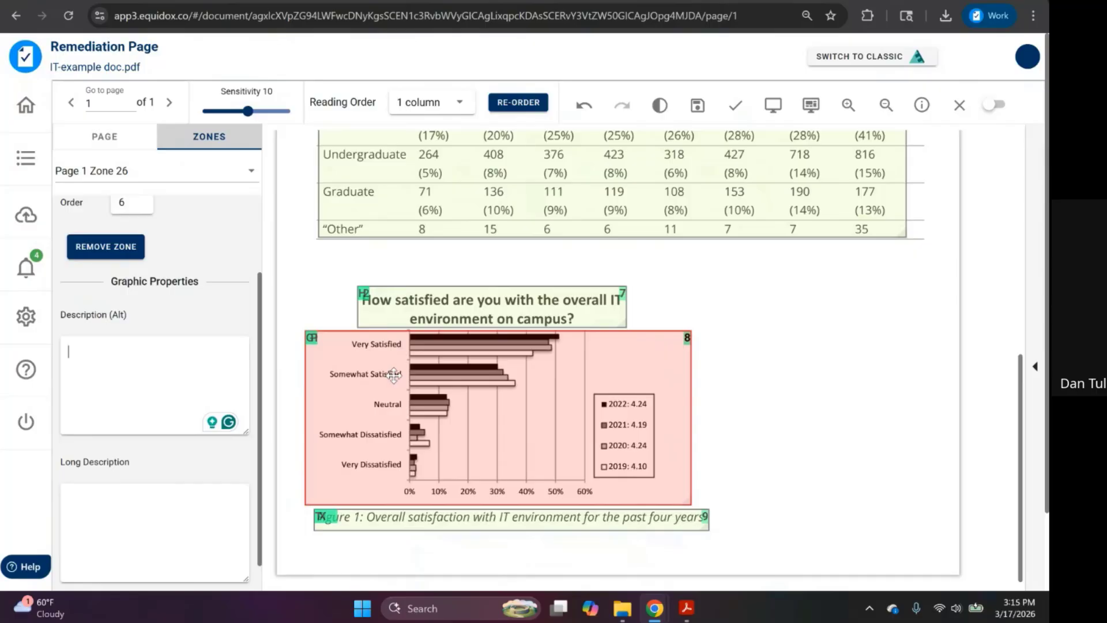
text(bar chart)
triple_click(164, 350)
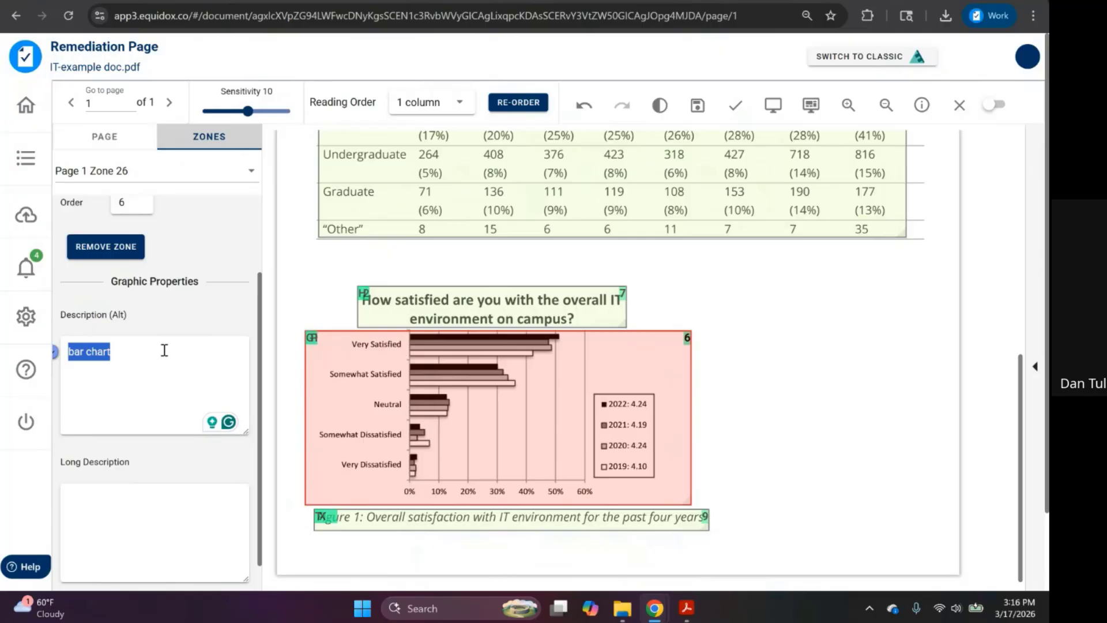
- Replace the chart's alt description with "over the years 2019-2022, the vast majority of people were either very satisfied or somewhat satisfied with the IT environment on campus"
click(852, 108)
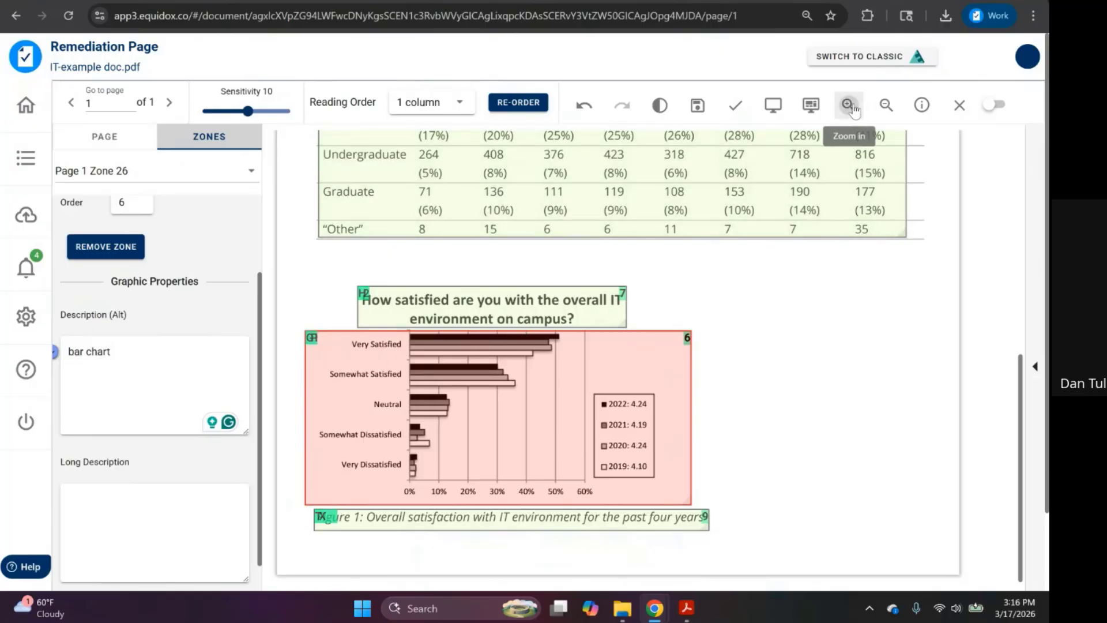
click(853, 109)
scroll(683, 321, down, 3)
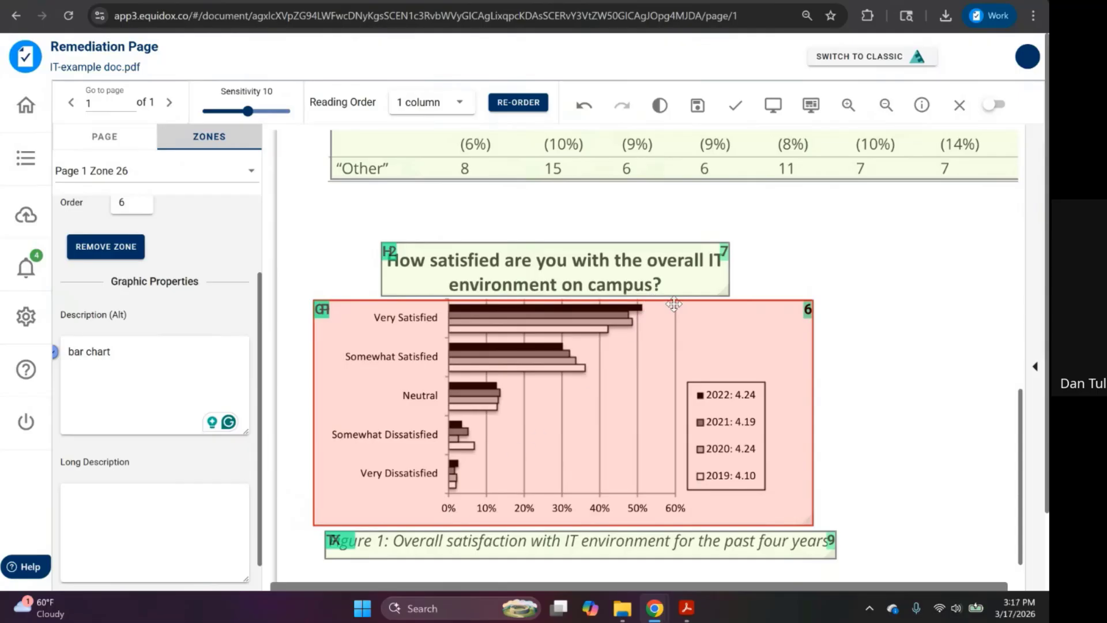
triple_click(191, 353)
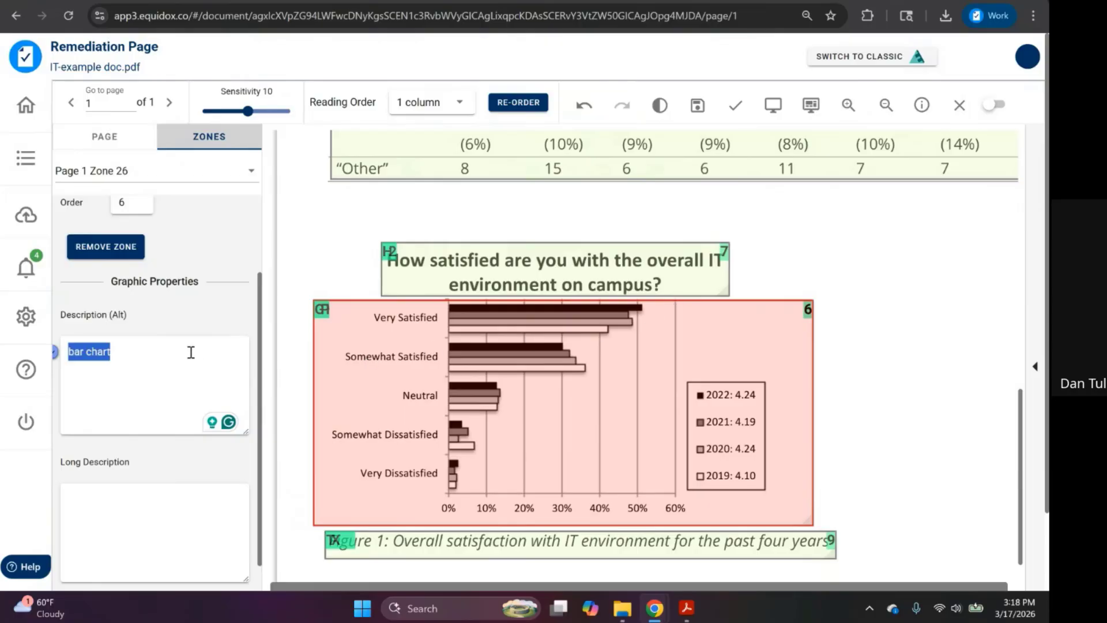
text(over the )
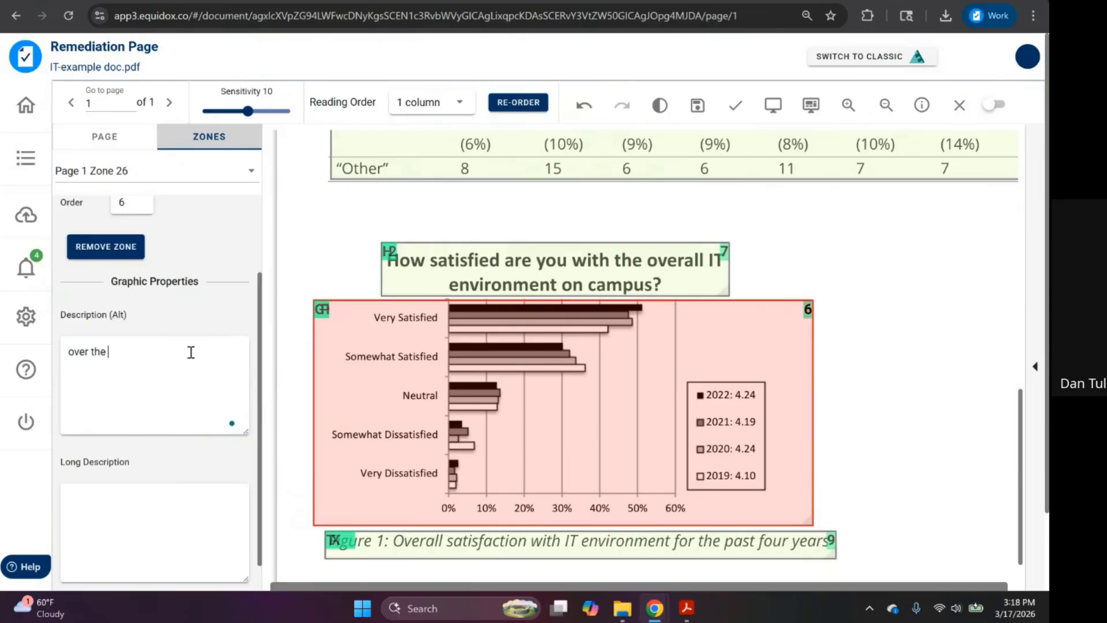
text(years 2019-2022, the vast )
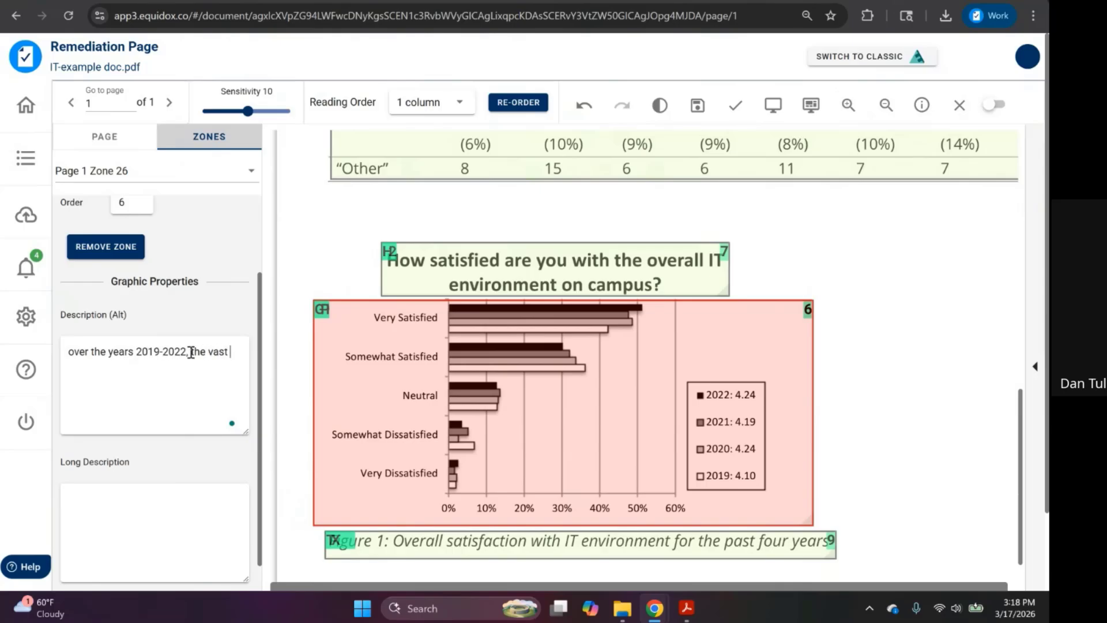
text(majority of people )
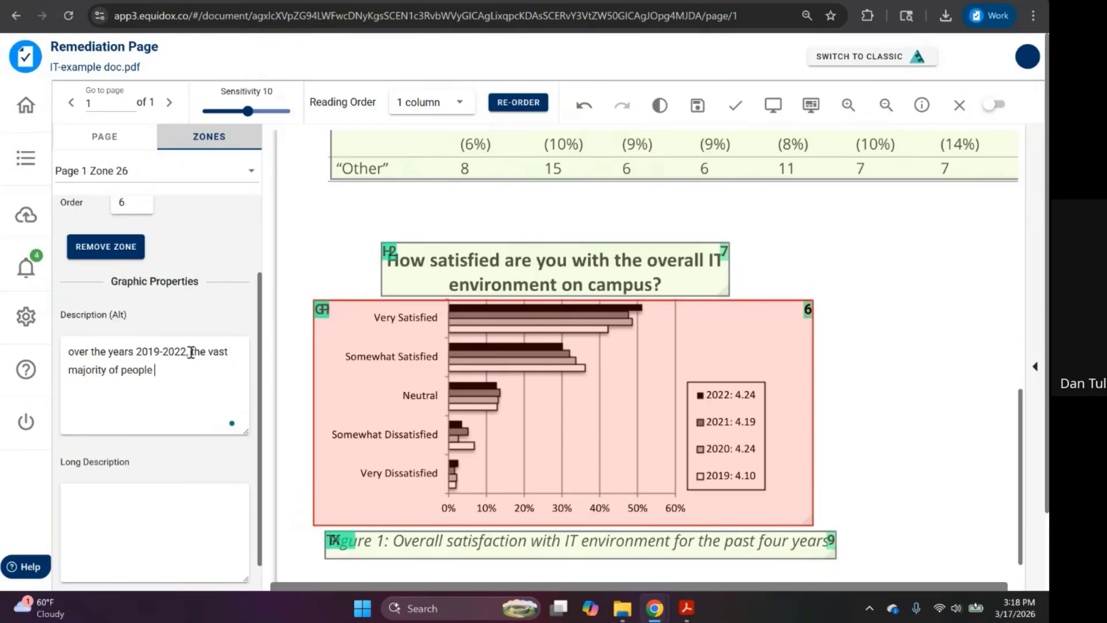
text(were either very satisfied or som)
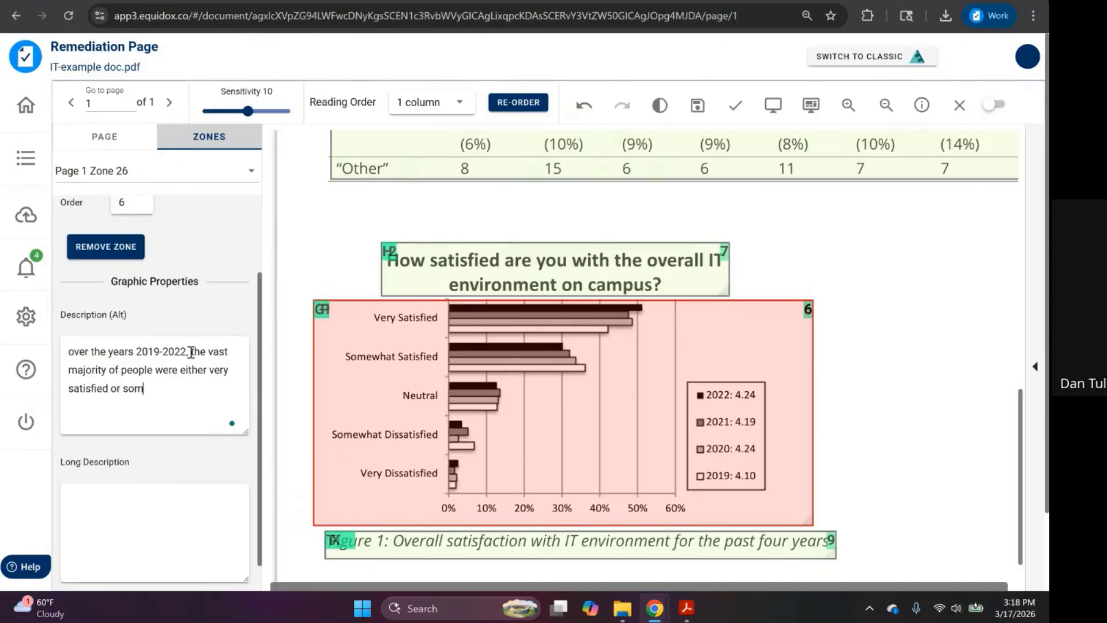
text(ewhat satisfied with the )
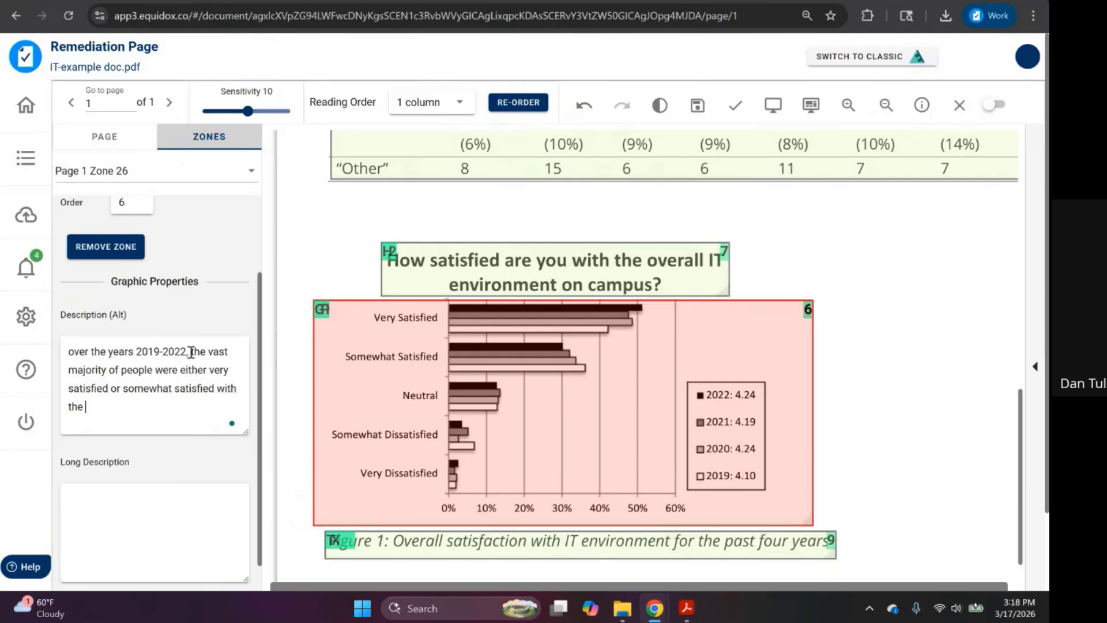
text(IT environment on campus)
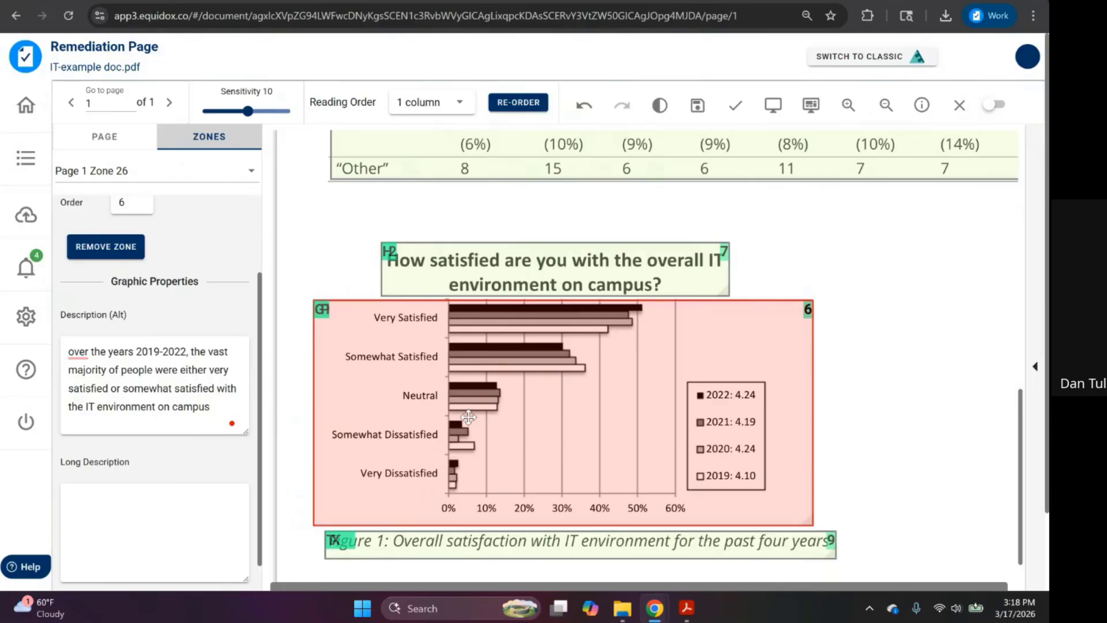
- Save the page with the chart's alt description and preview its output
drag(209, 406, 67, 337)
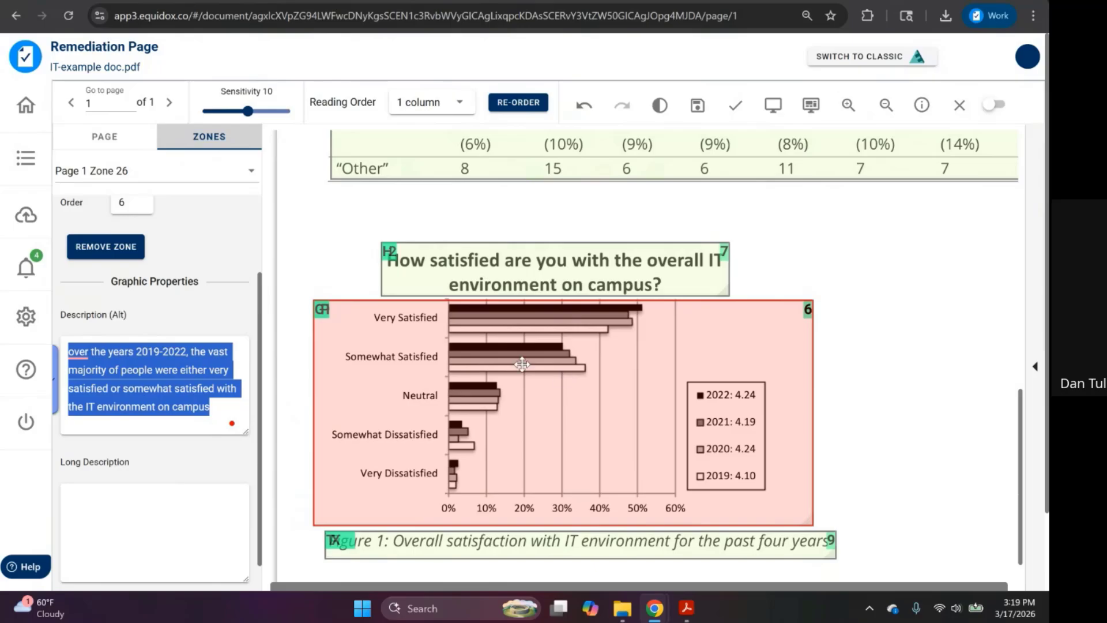
scroll(568, 394, up, 3)
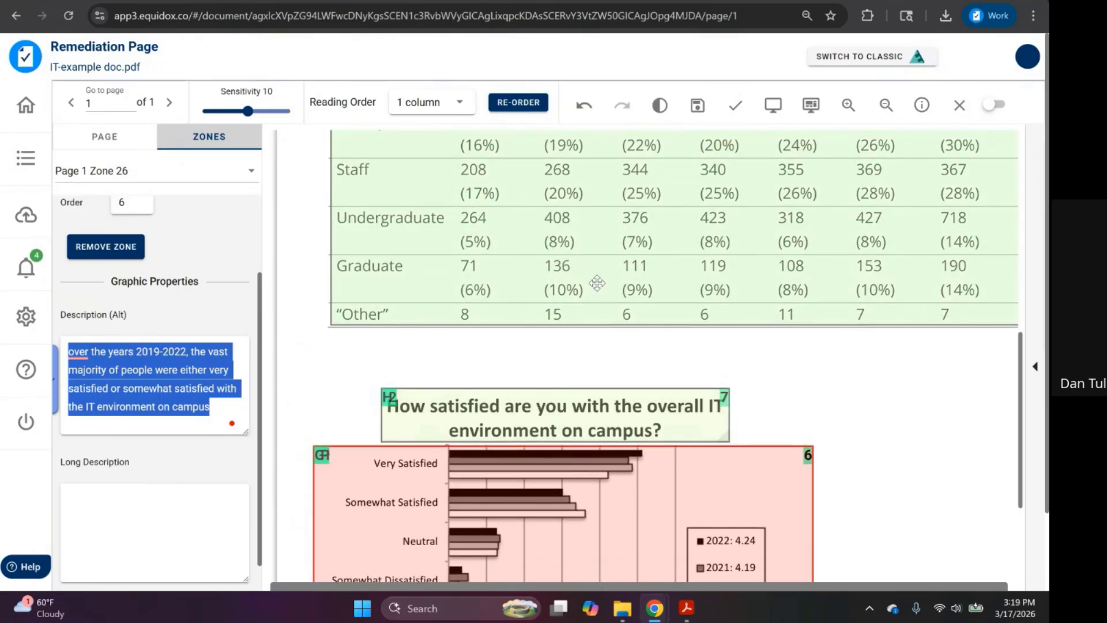
scroll(577, 266, down, 3)
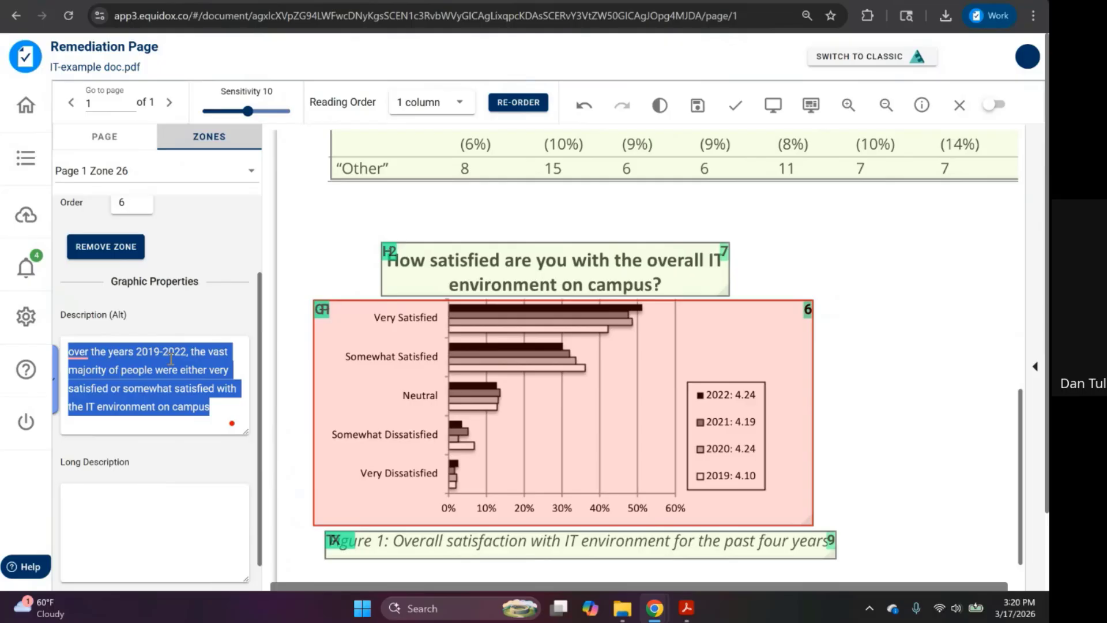
click(697, 106)
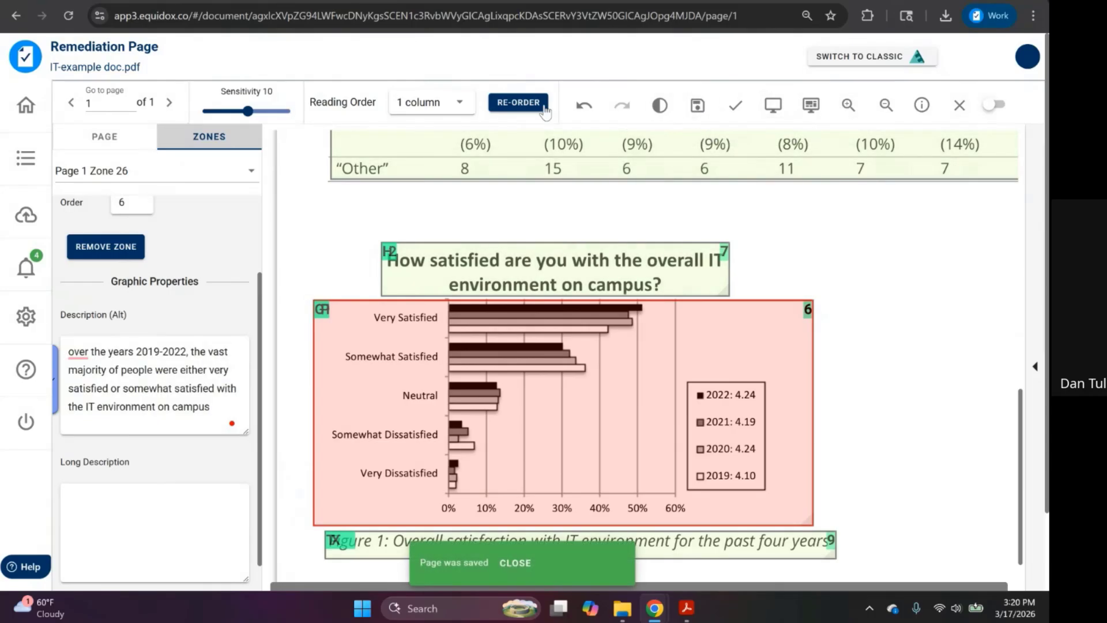
click(799, 105)
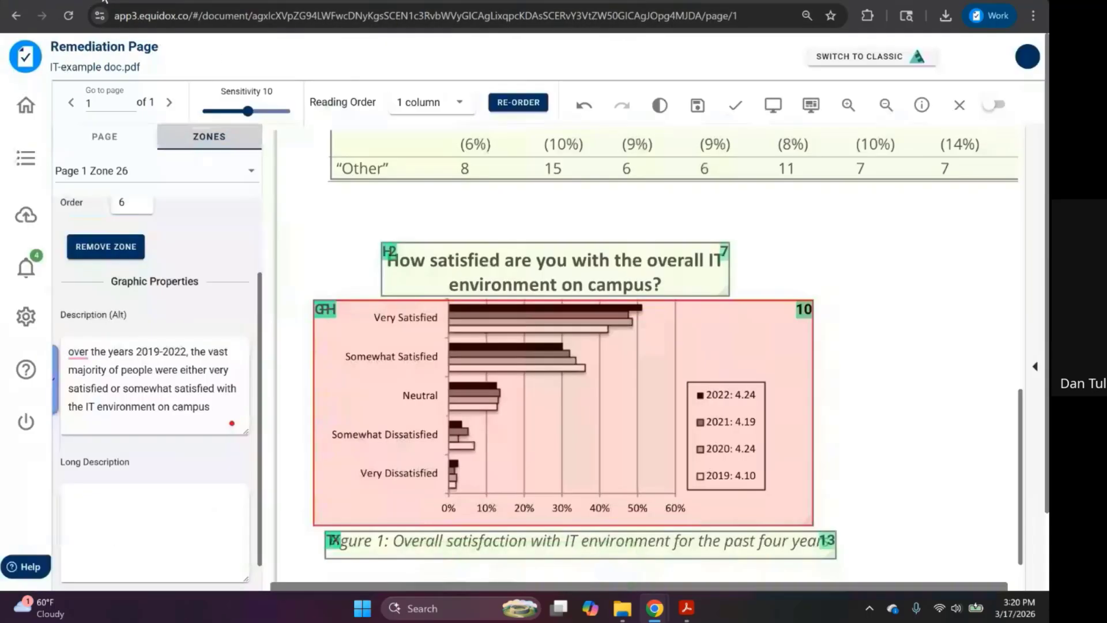
- Mark the page as complete and close the page editor
scroll(715, 280, up, 10)
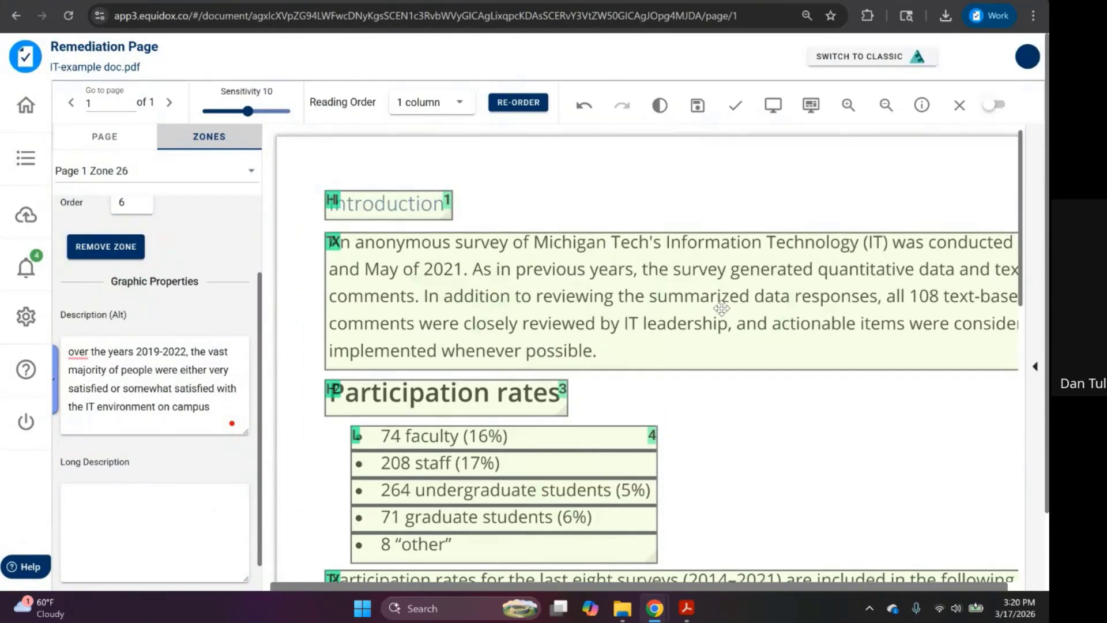
click(736, 105)
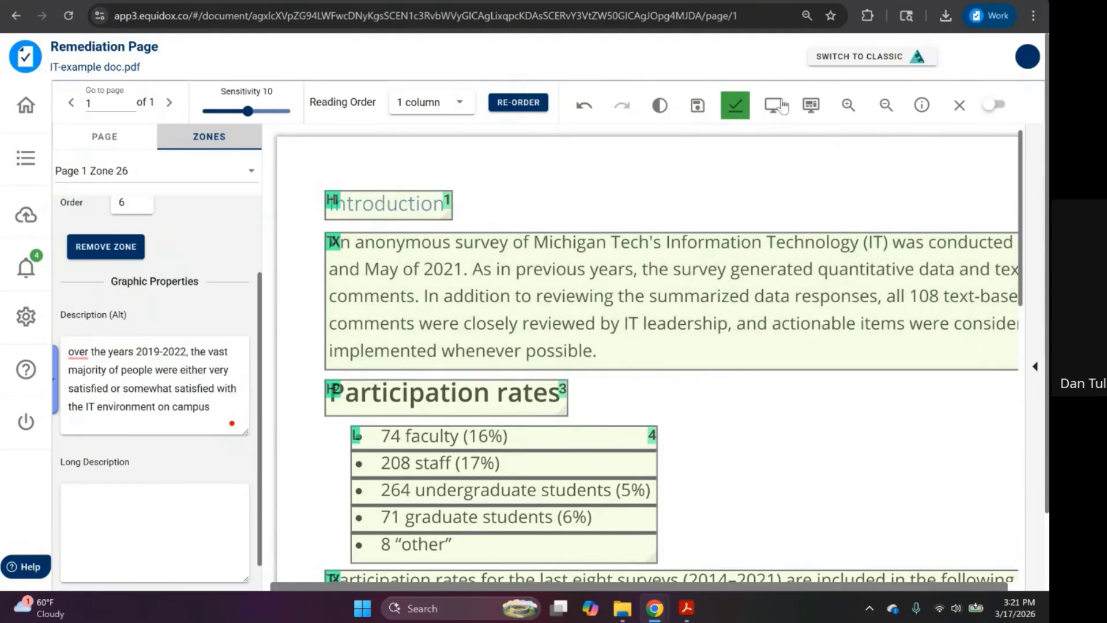
click(960, 113)
click(488, 348)
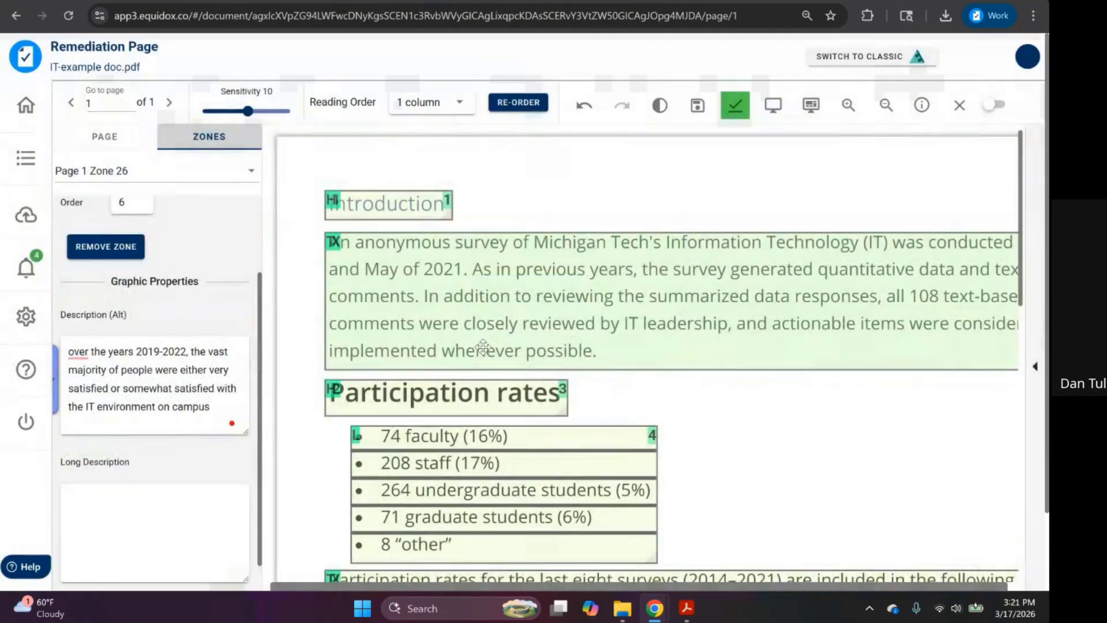